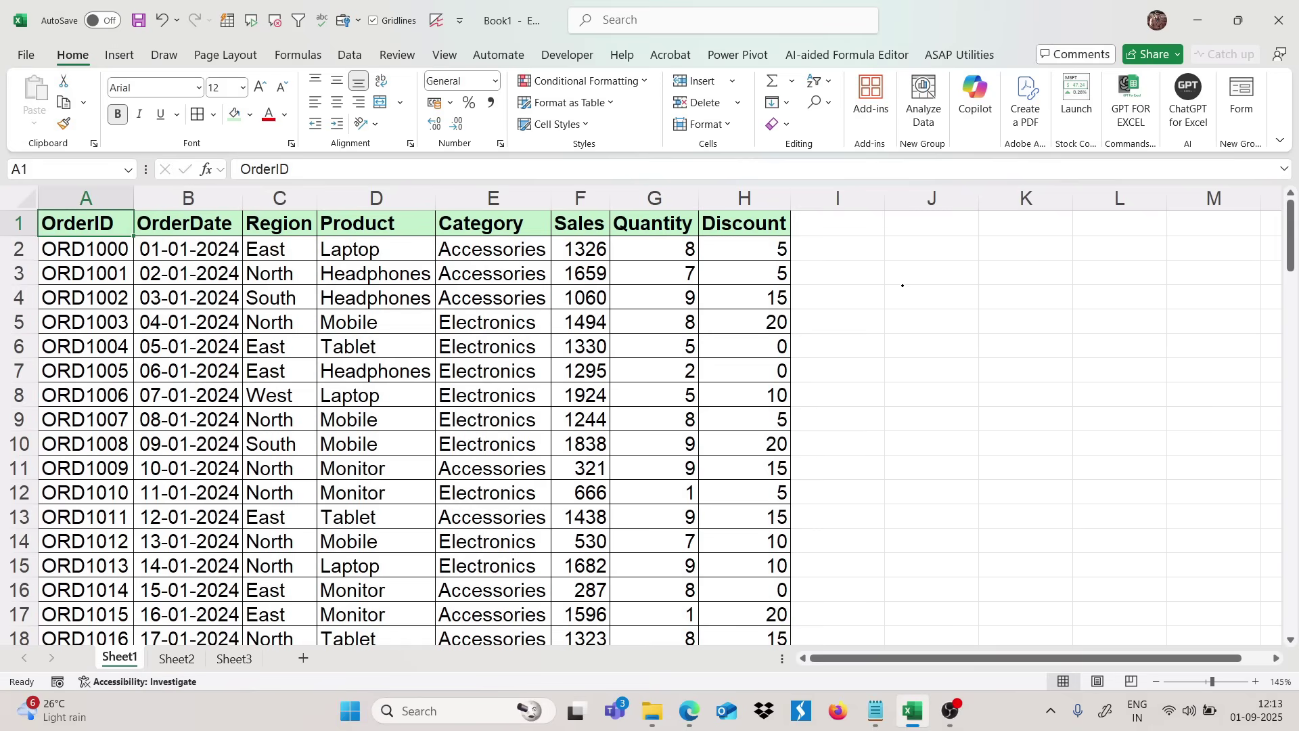
Step: Handwrite "Summarize", "Analyze" and "Pivot Table" in black ink on the empty cells beside the data, underlining each
{"action": "mouse_move", "coordinate": [921, 281]}
{"action": "left_mouse_down"}
{"action": "mouse_move", "coordinate": [902, 330]}
{"action": "mouse_move", "coordinate": [1005, 308]}
{"action": "left_mouse_up"}
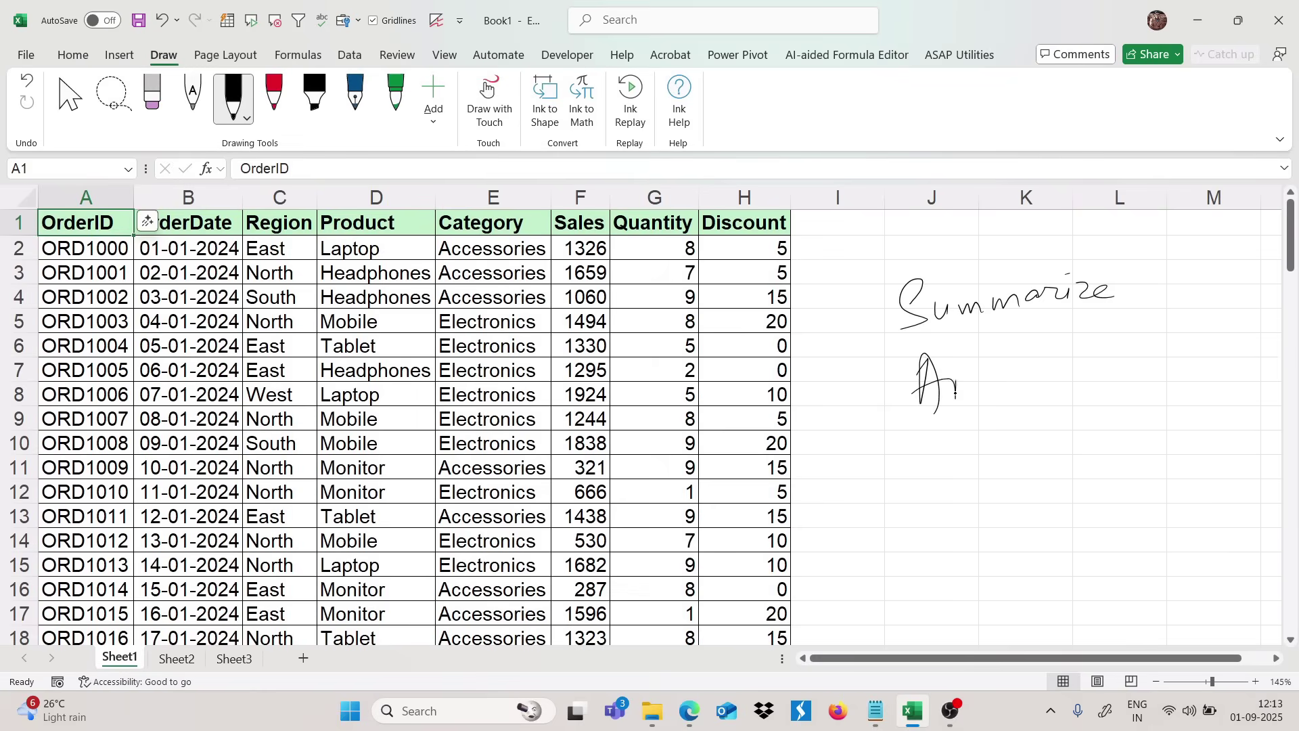
{"action": "left_click_drag", "start_coordinate": [1024, 364], "coordinate": [1046, 367]}
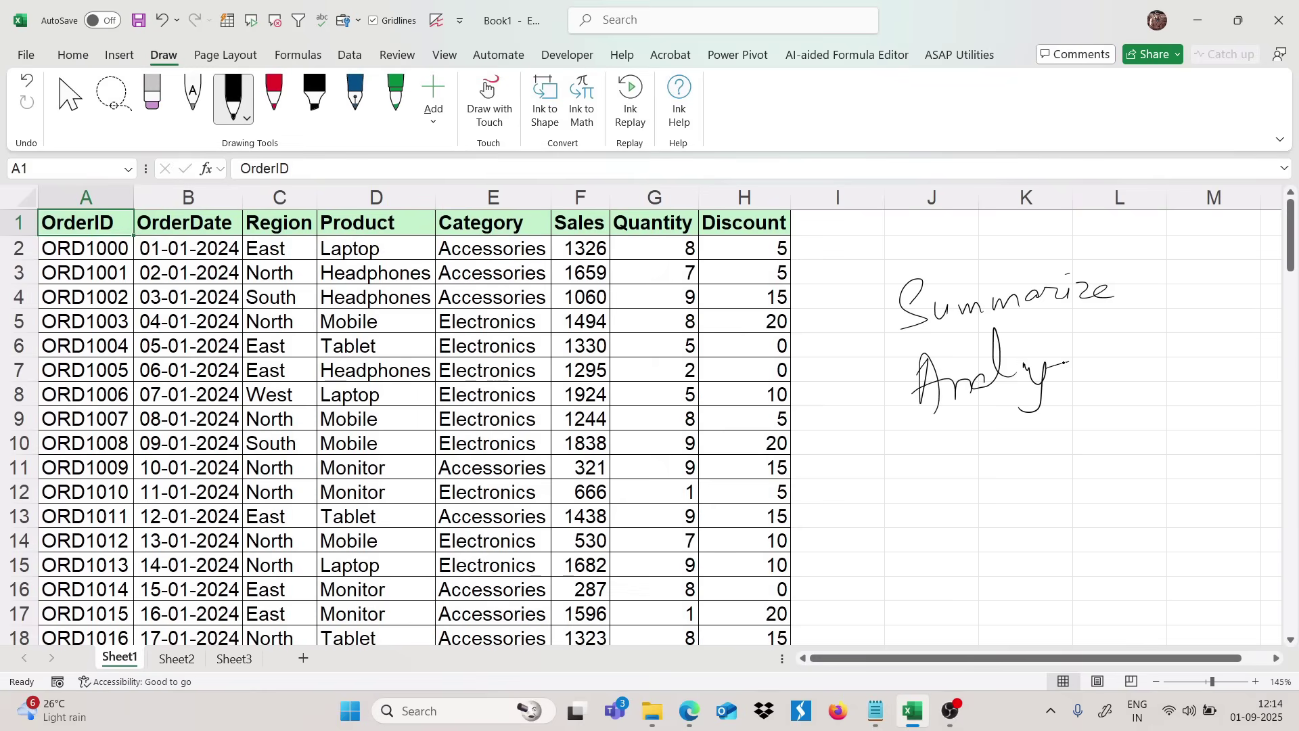
{"action": "left_click_drag", "start_coordinate": [876, 431], "coordinate": [1122, 397]}
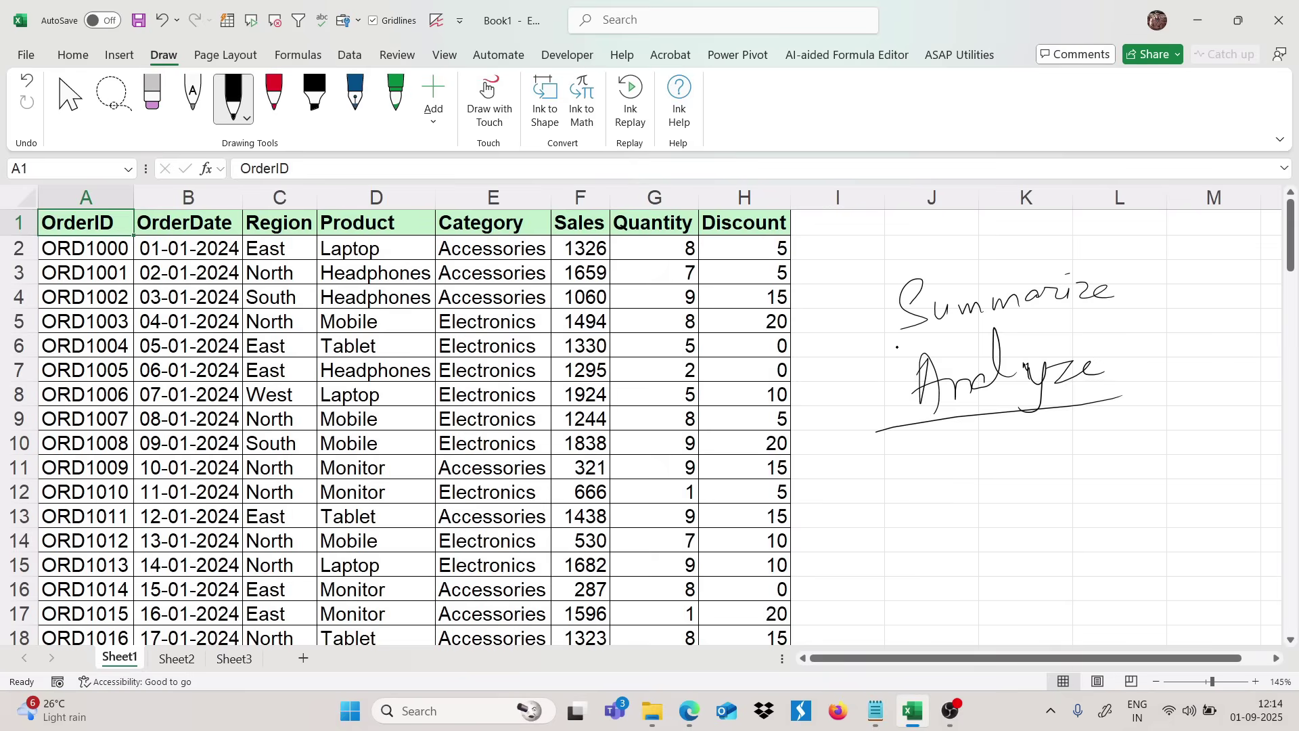
{"action": "left_click_drag", "start_coordinate": [875, 350], "coordinate": [1127, 323]}
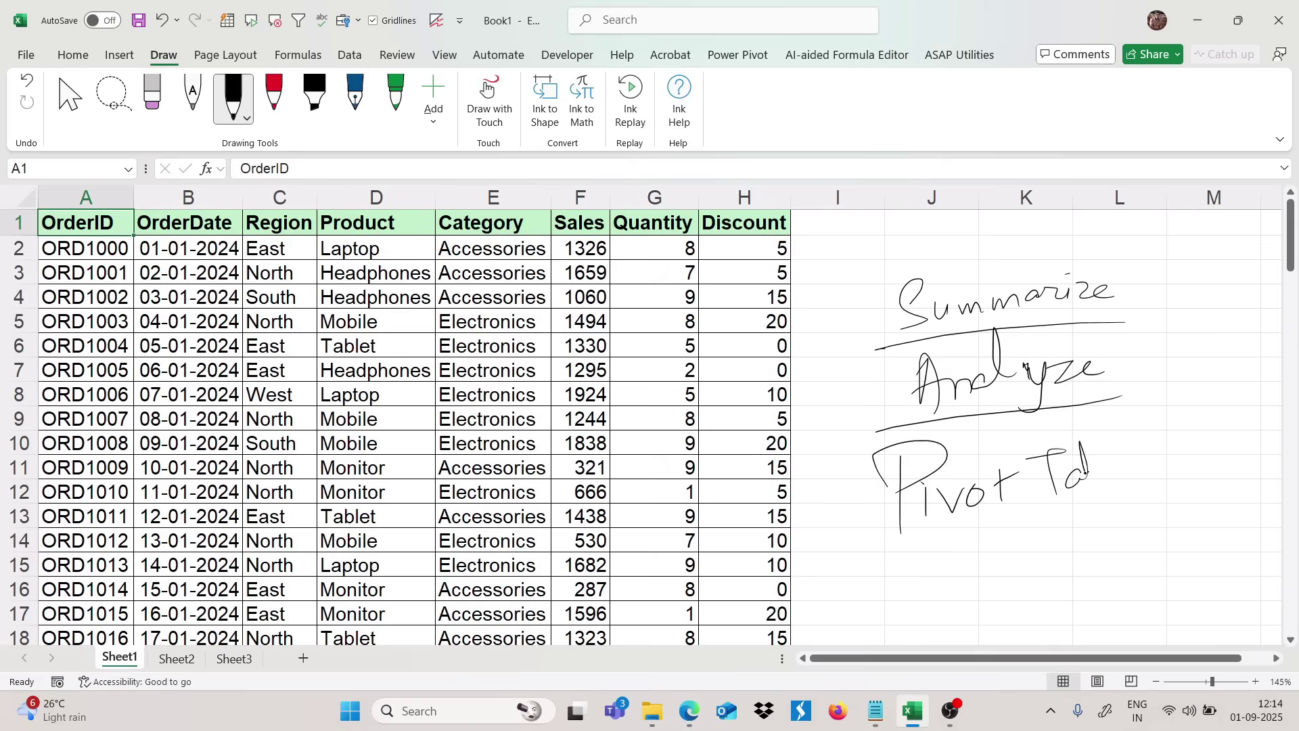
{"action": "left_click_drag", "start_coordinate": [1068, 444], "coordinate": [1091, 482]}
{"action": "mouse_move", "coordinate": [1112, 422]}
{"action": "left_mouse_down"}
{"action": "mouse_move", "coordinate": [1123, 460]}
{"action": "mouse_move", "coordinate": [1149, 464]}
{"action": "left_mouse_up"}
{"action": "left_click_drag", "start_coordinate": [907, 546], "coordinate": [1161, 494]}
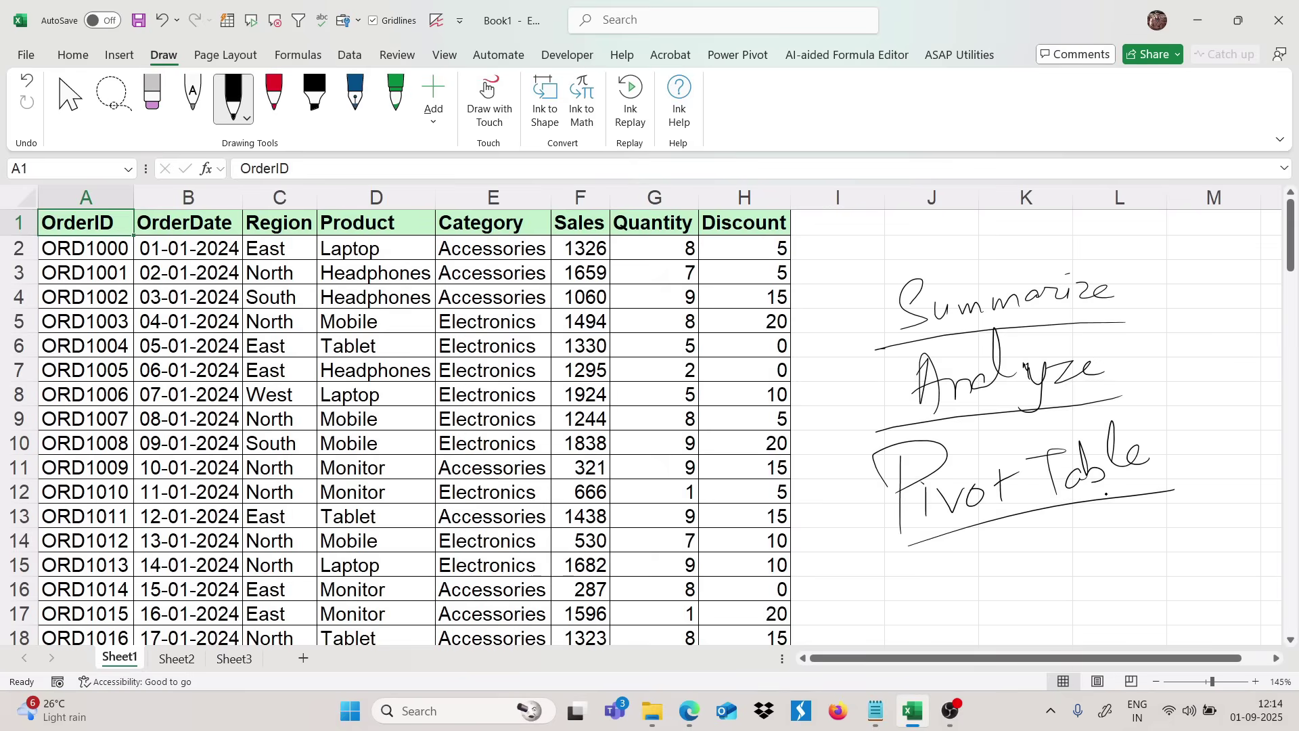
Step: Examine the column headers of the sales data one by one, from OrderID through Discount
{"action": "left_click", "coordinate": [280, 420]}
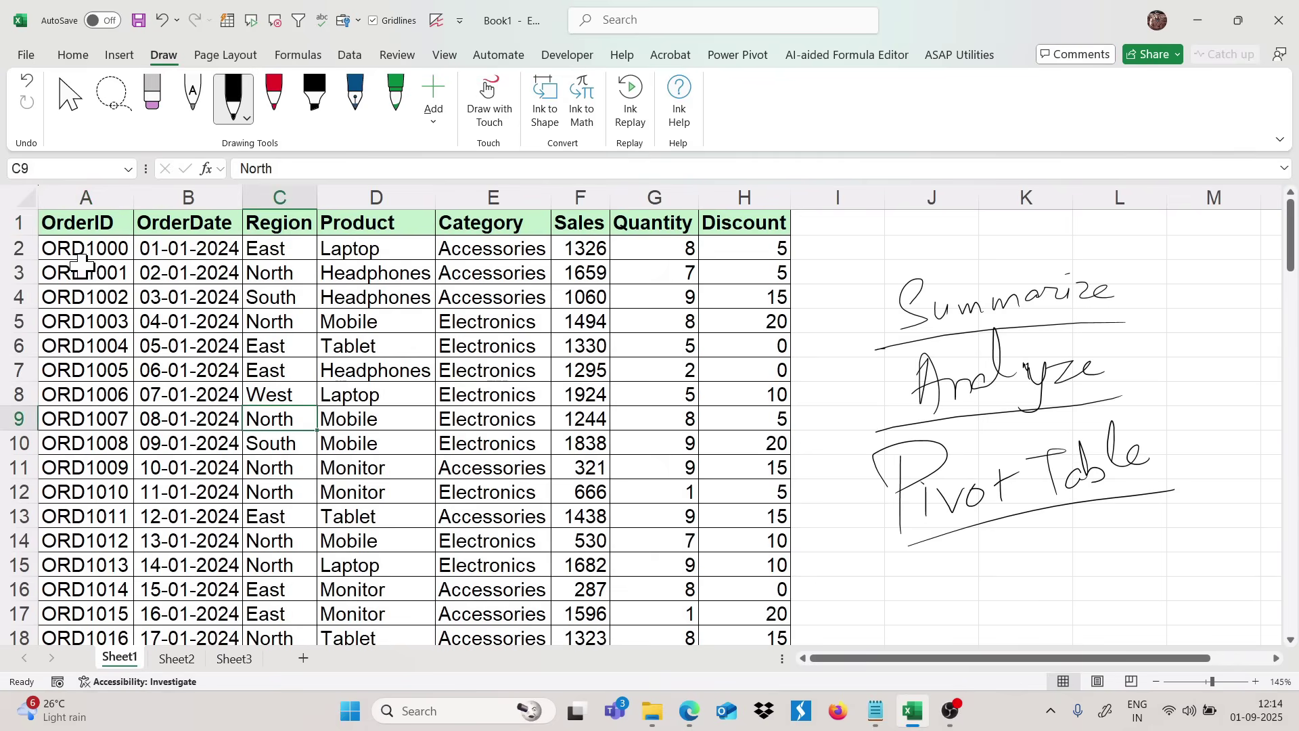
{"action": "left_click", "coordinate": [109, 228]}
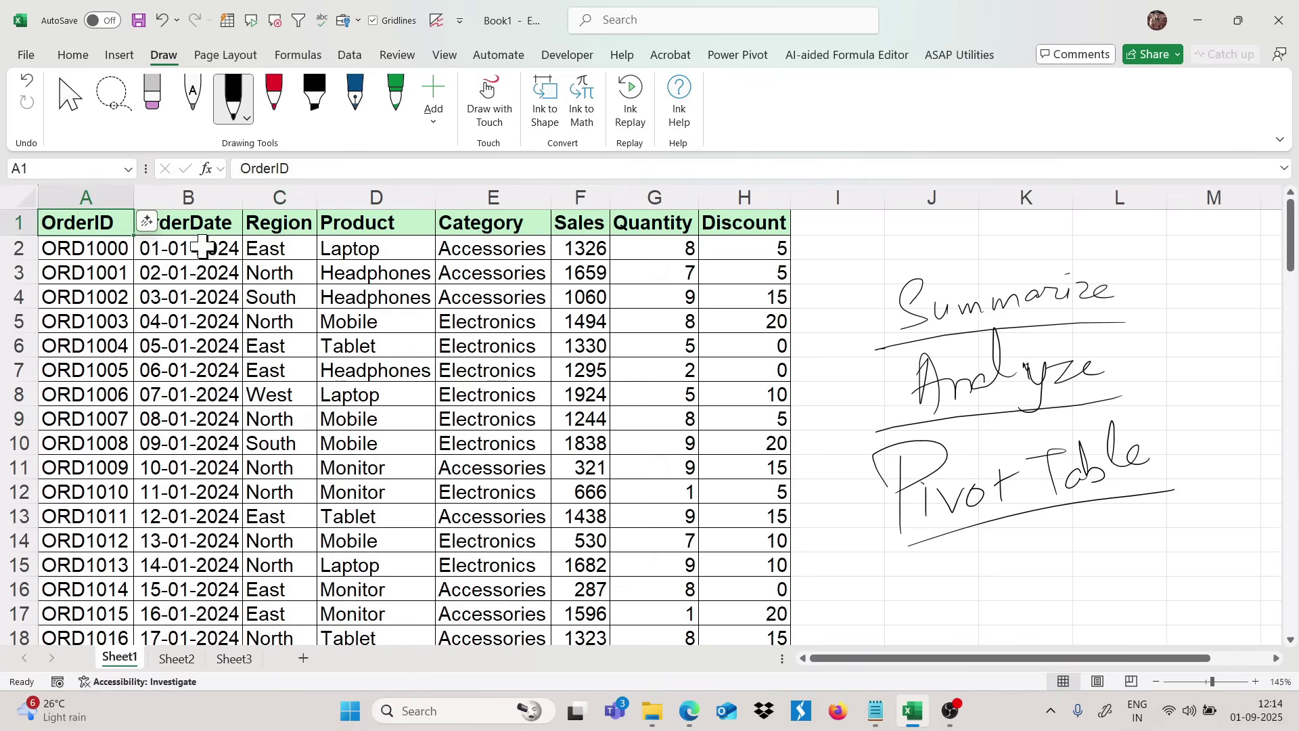
{"action": "left_click", "coordinate": [206, 222]}
{"action": "left_click", "coordinate": [291, 229]}
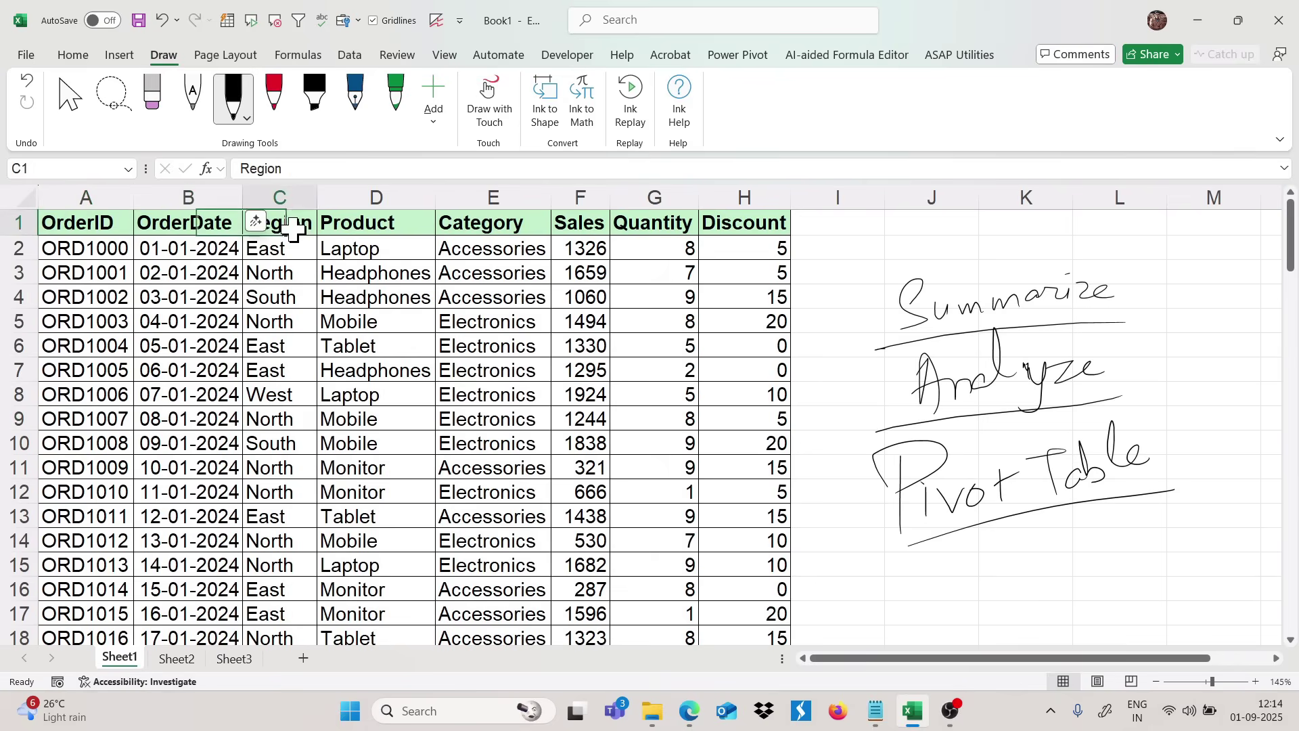
{"action": "left_click", "coordinate": [377, 216]}
{"action": "left_click", "coordinate": [517, 211]}
{"action": "key", "text": "ctrl+shift+Down"}
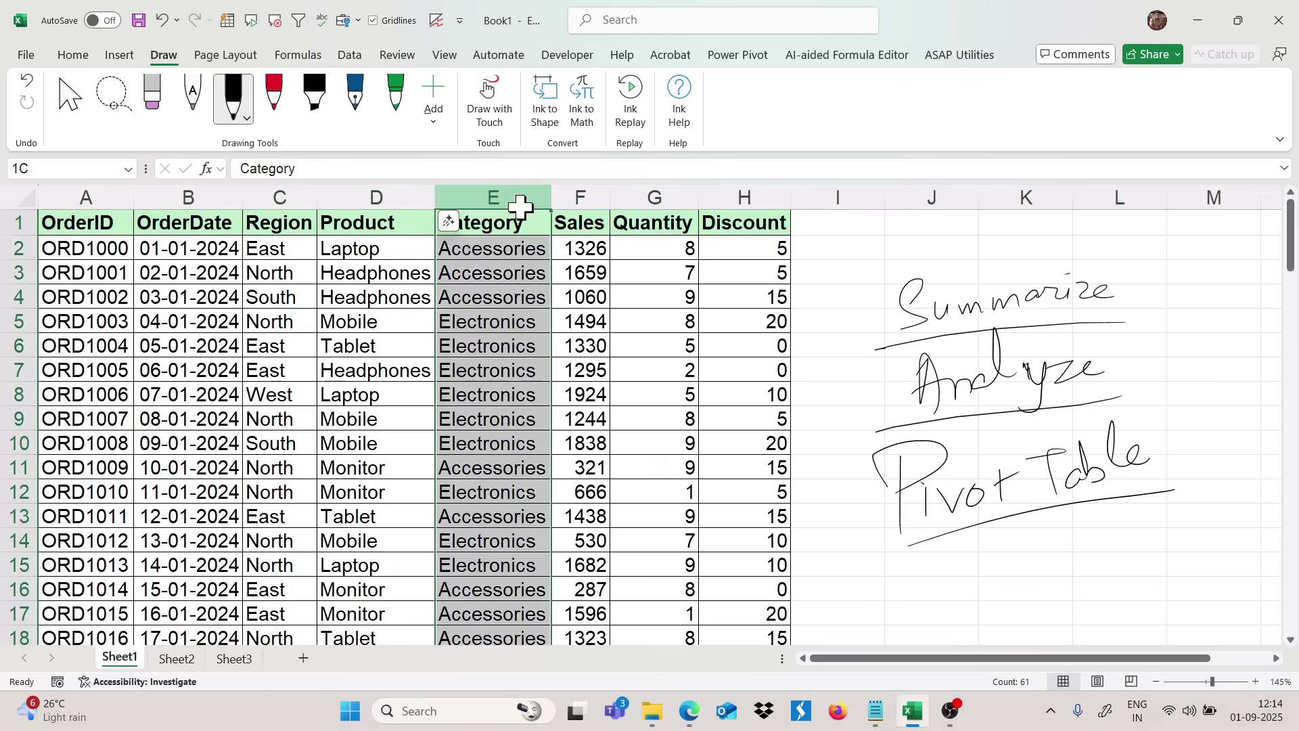
{"action": "left_click", "coordinate": [598, 216]}
{"action": "left_click", "coordinate": [663, 218]}
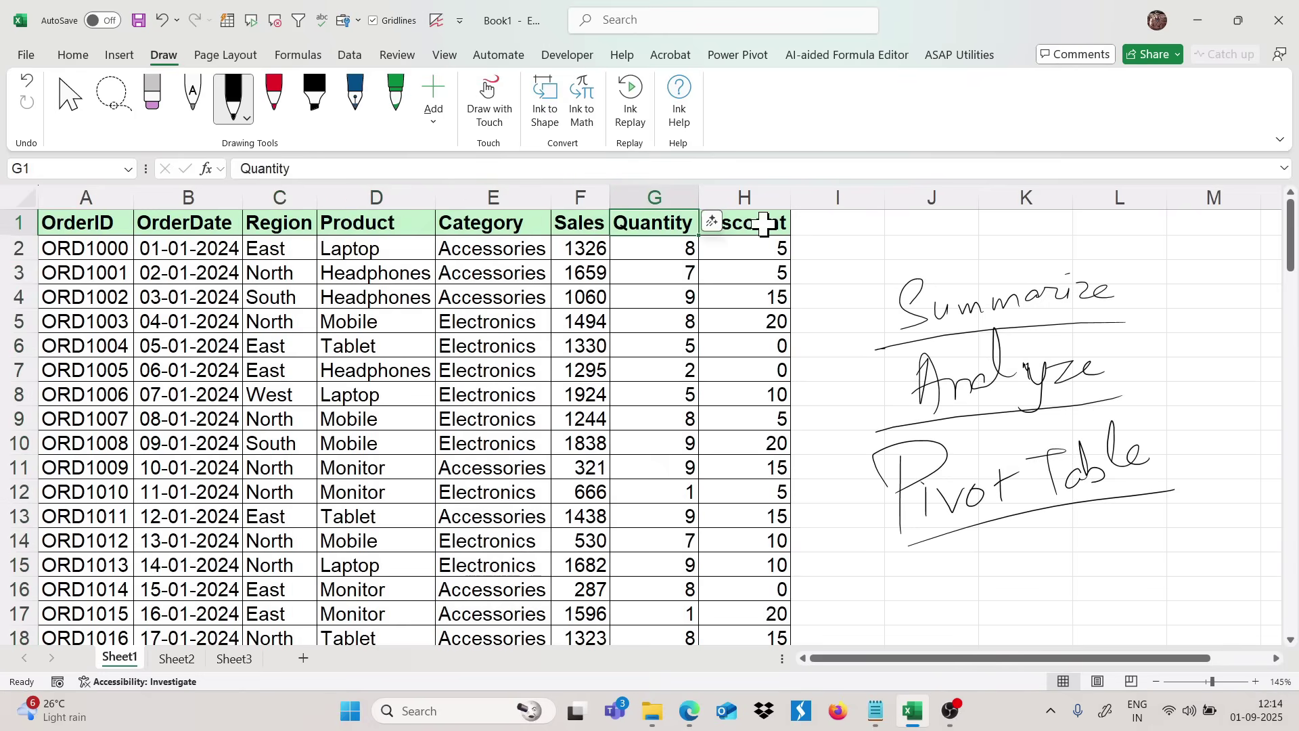
{"action": "left_click", "coordinate": [763, 223]}
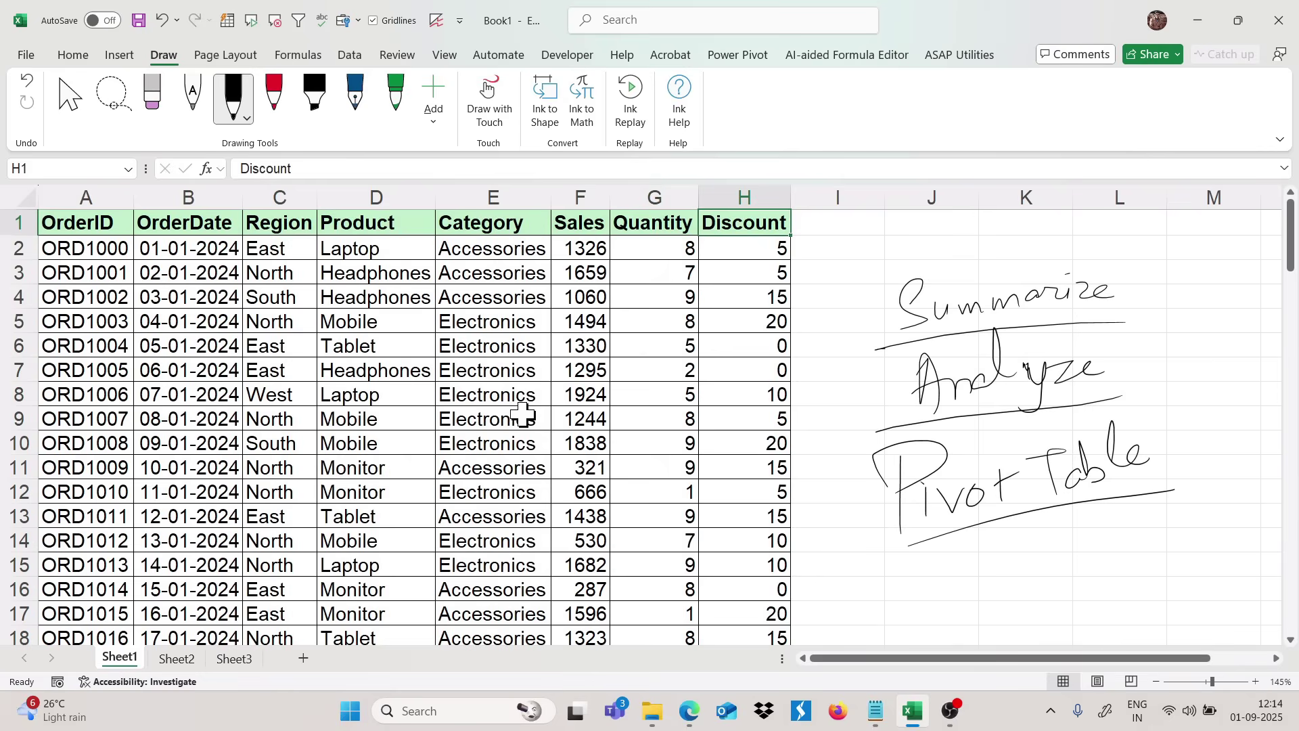
Step: Insert a PivotTable based on the whole data range Sheet1!$A$1:$H$61, placed on a new worksheet
{"action": "left_click", "coordinate": [110, 249]}
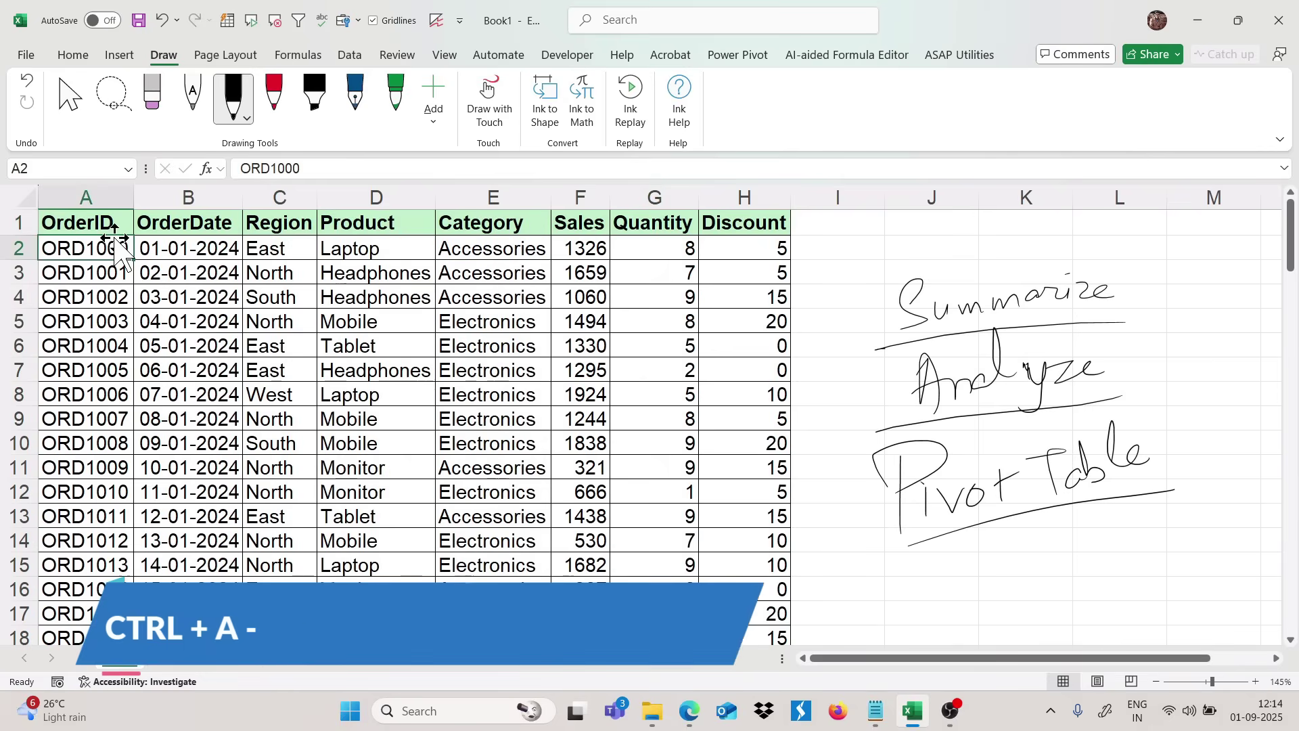
{"action": "key", "text": "ctrl+a"}
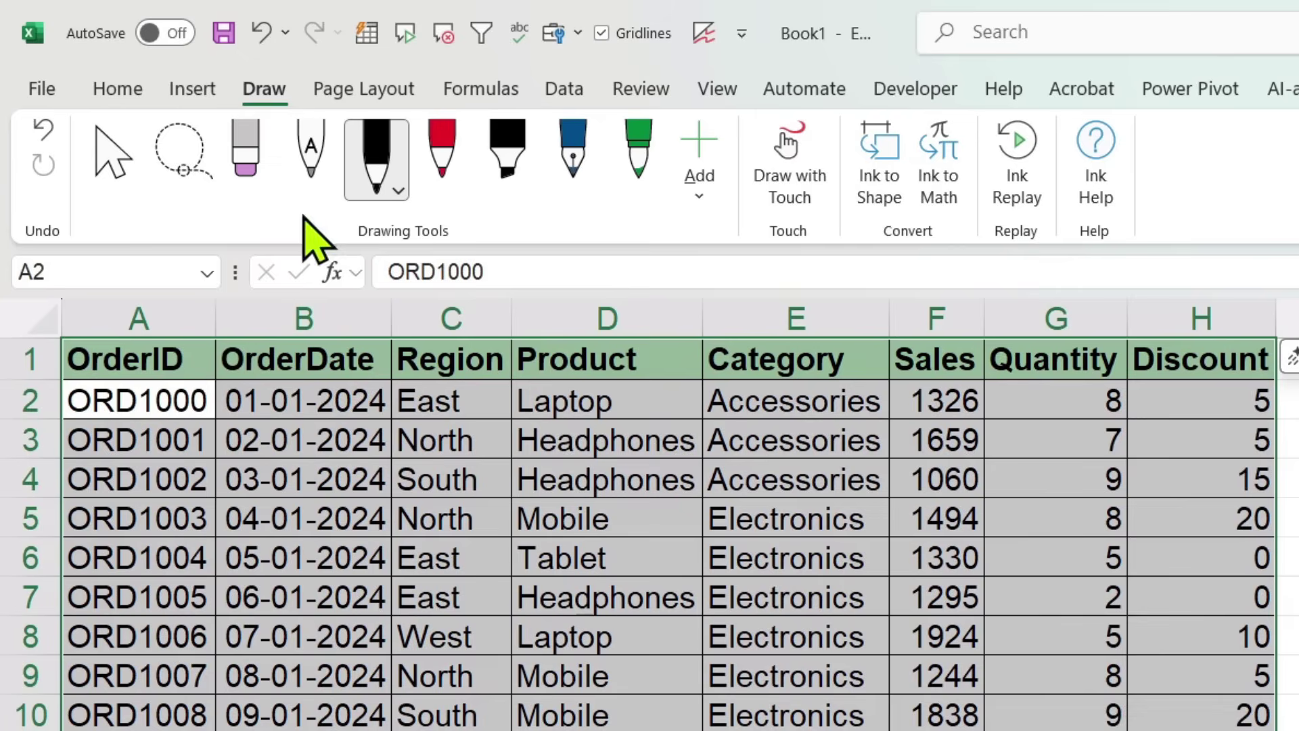
{"action": "left_click", "coordinate": [123, 59]}
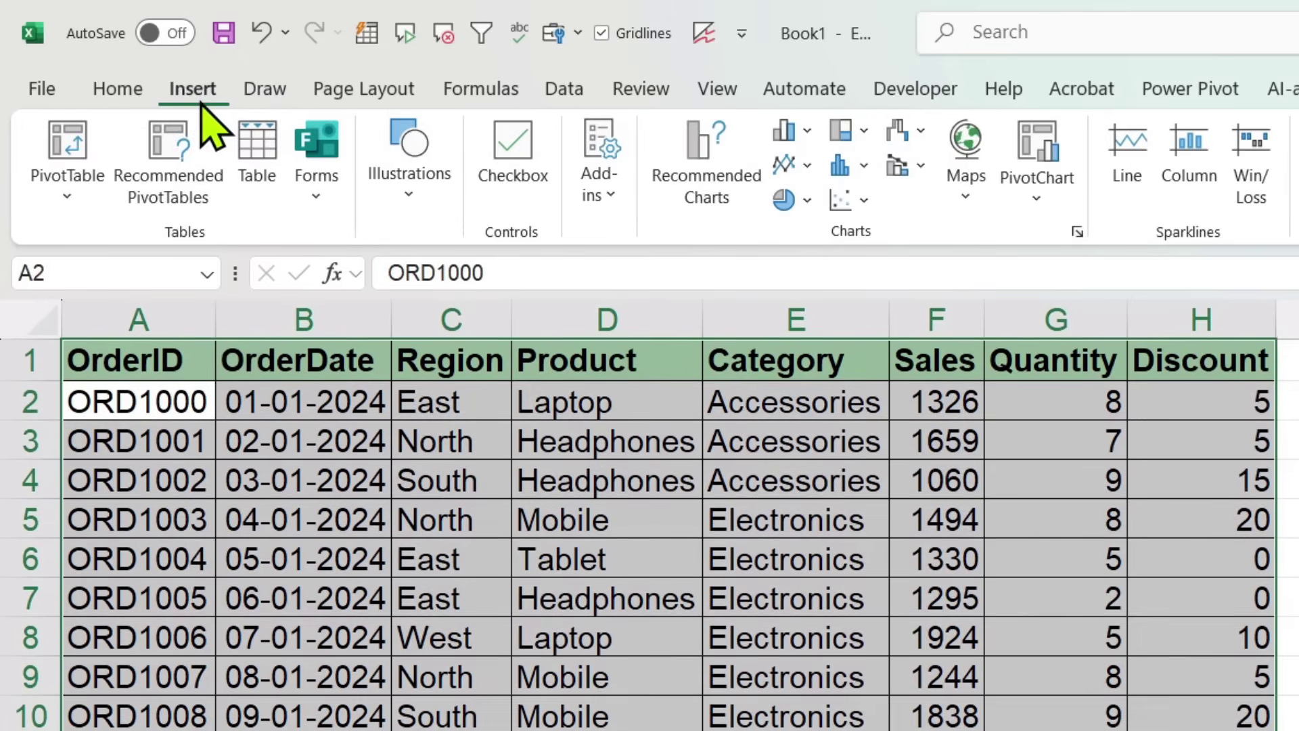
{"action": "left_click", "coordinate": [76, 139]}
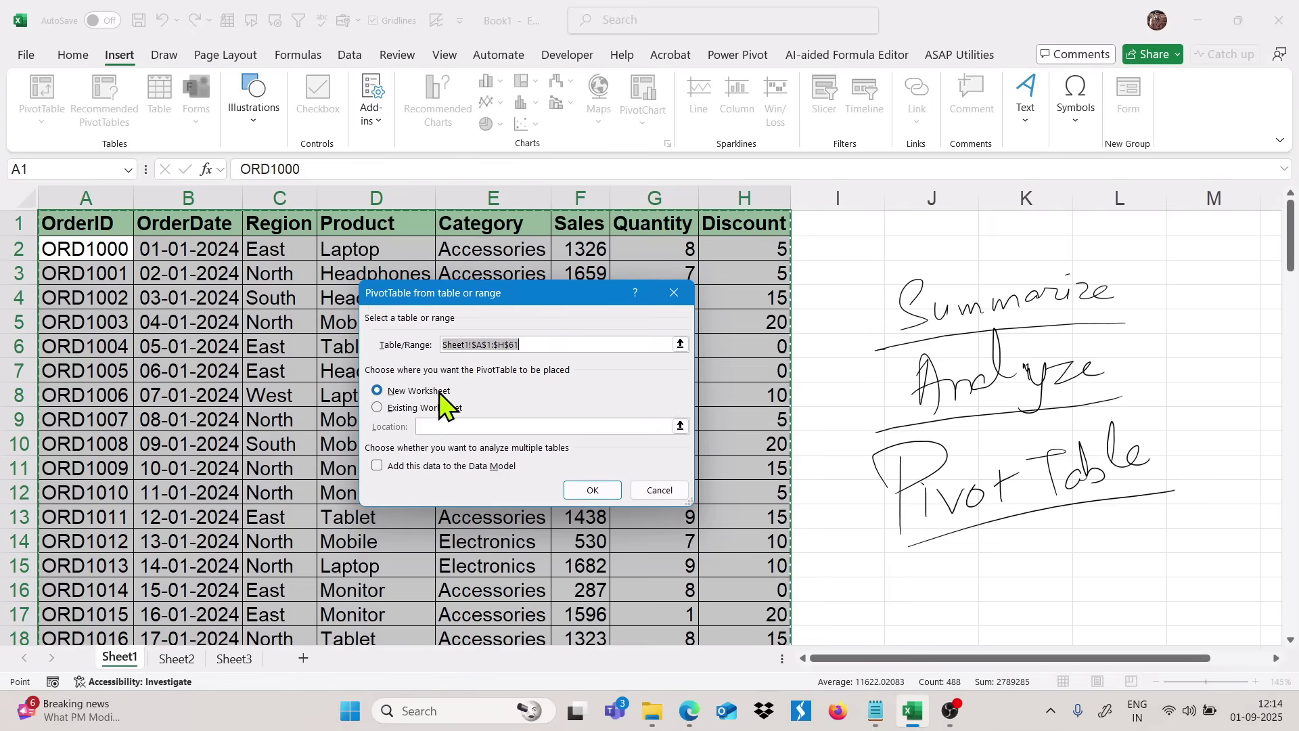
{"action": "left_click", "coordinate": [600, 492]}
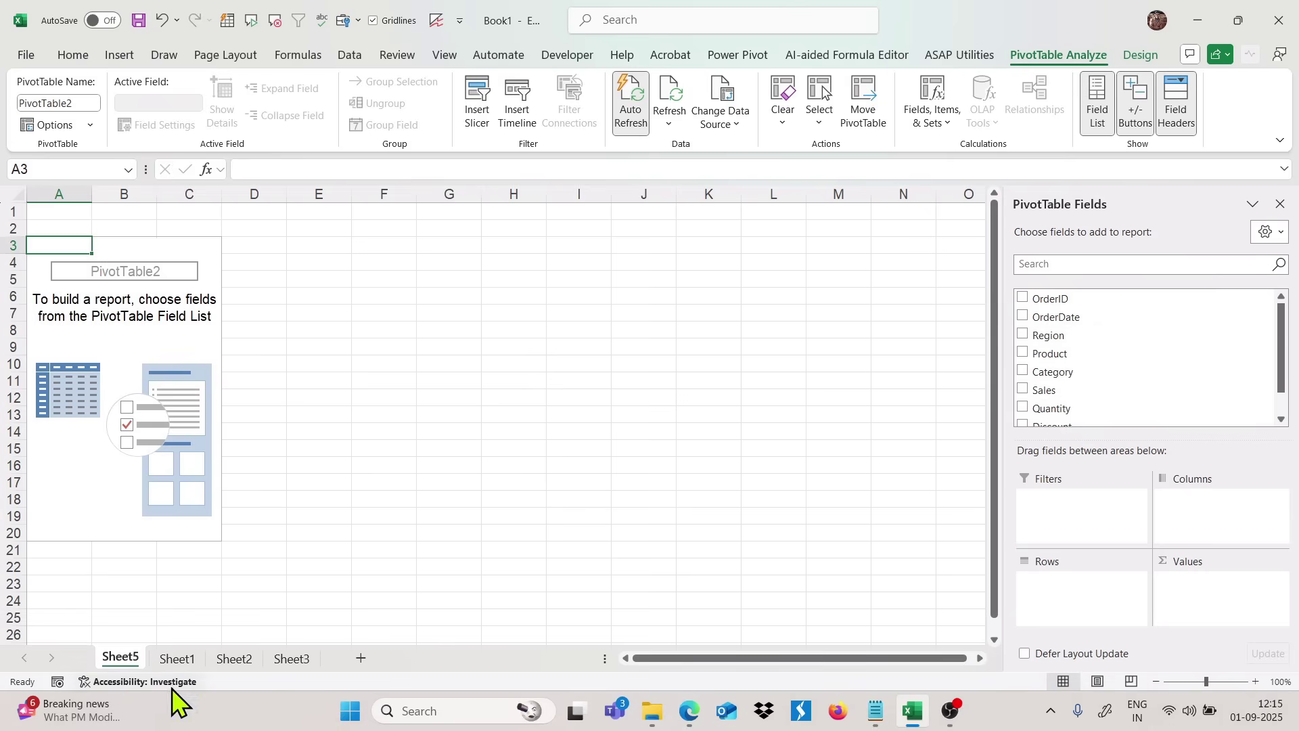
Step: Compare the pivot field list with the Sheet1 data, and summarise sales per product with Product in Rows and Sales in Values
{"action": "left_click", "coordinate": [177, 658]}
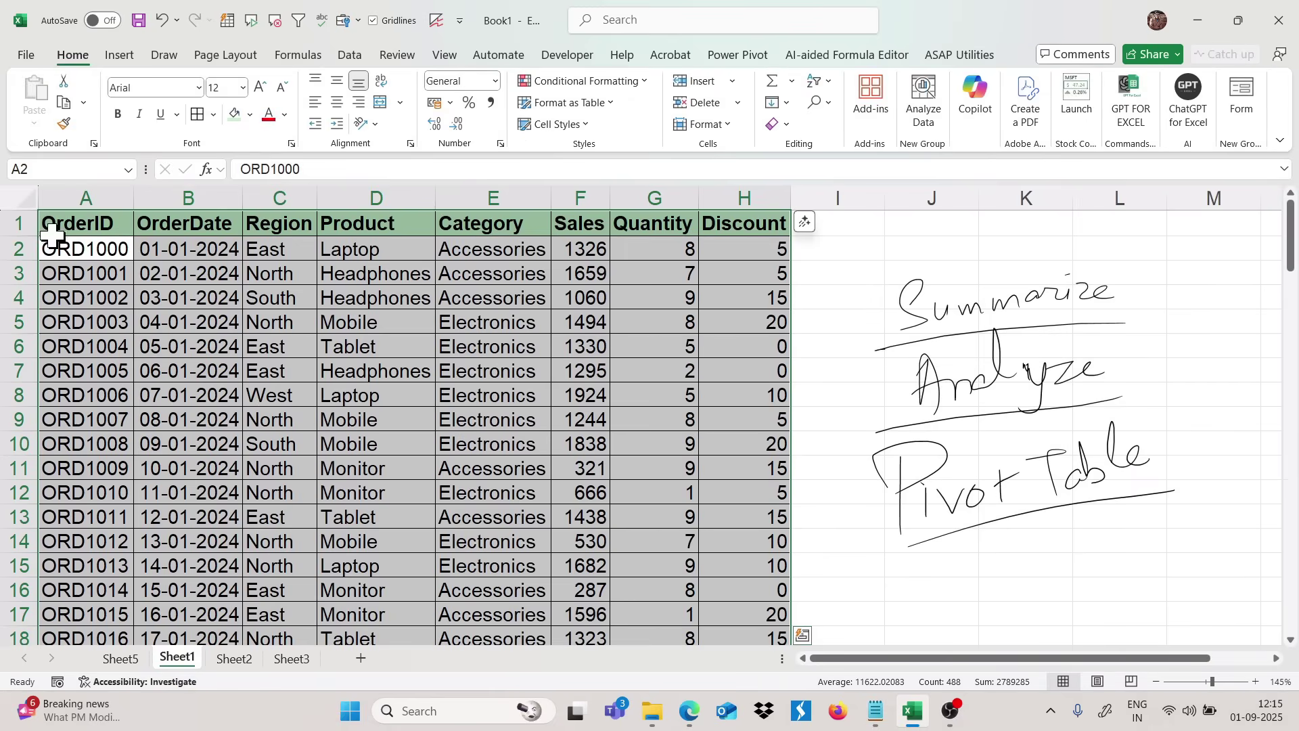
{"action": "left_click", "coordinate": [120, 659]}
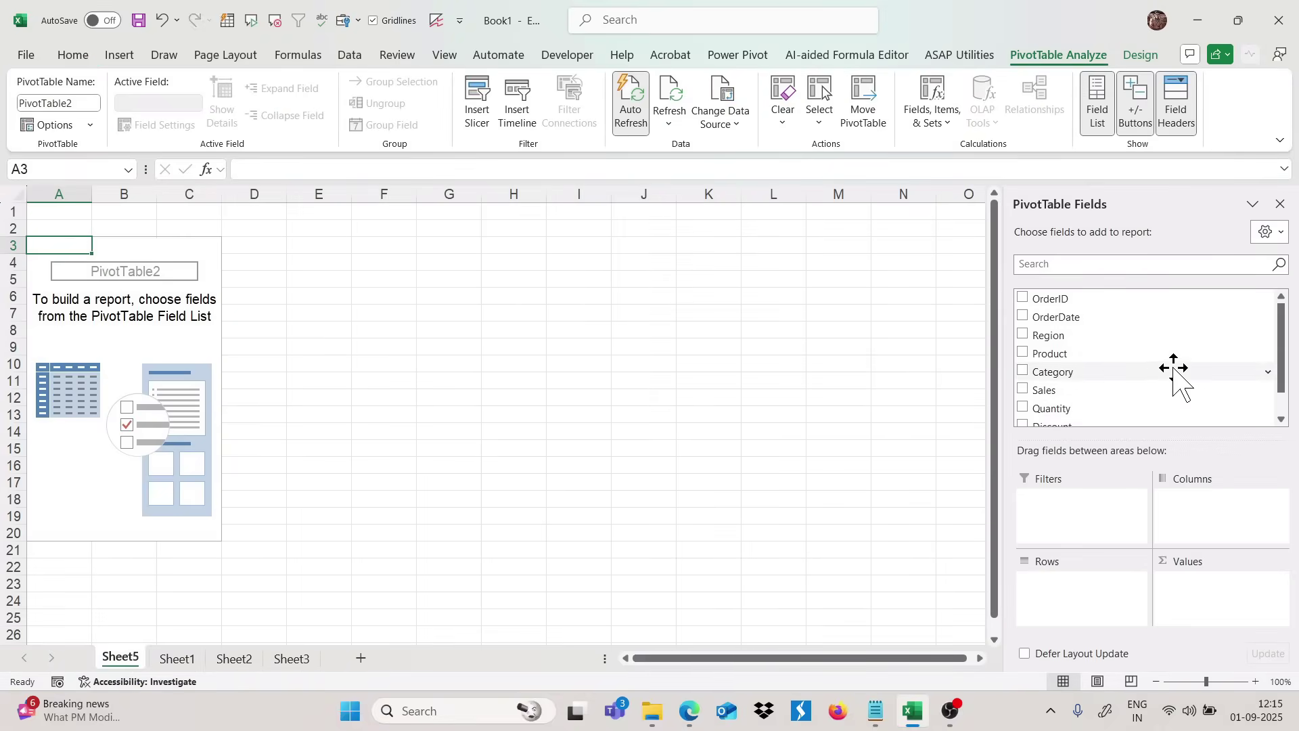
{"action": "scroll", "coordinate": [1175, 372], "scroll_direction": "down", "scroll_amount": 1}
{"action": "scroll", "coordinate": [1175, 372], "scroll_direction": "up", "scroll_amount": 1}
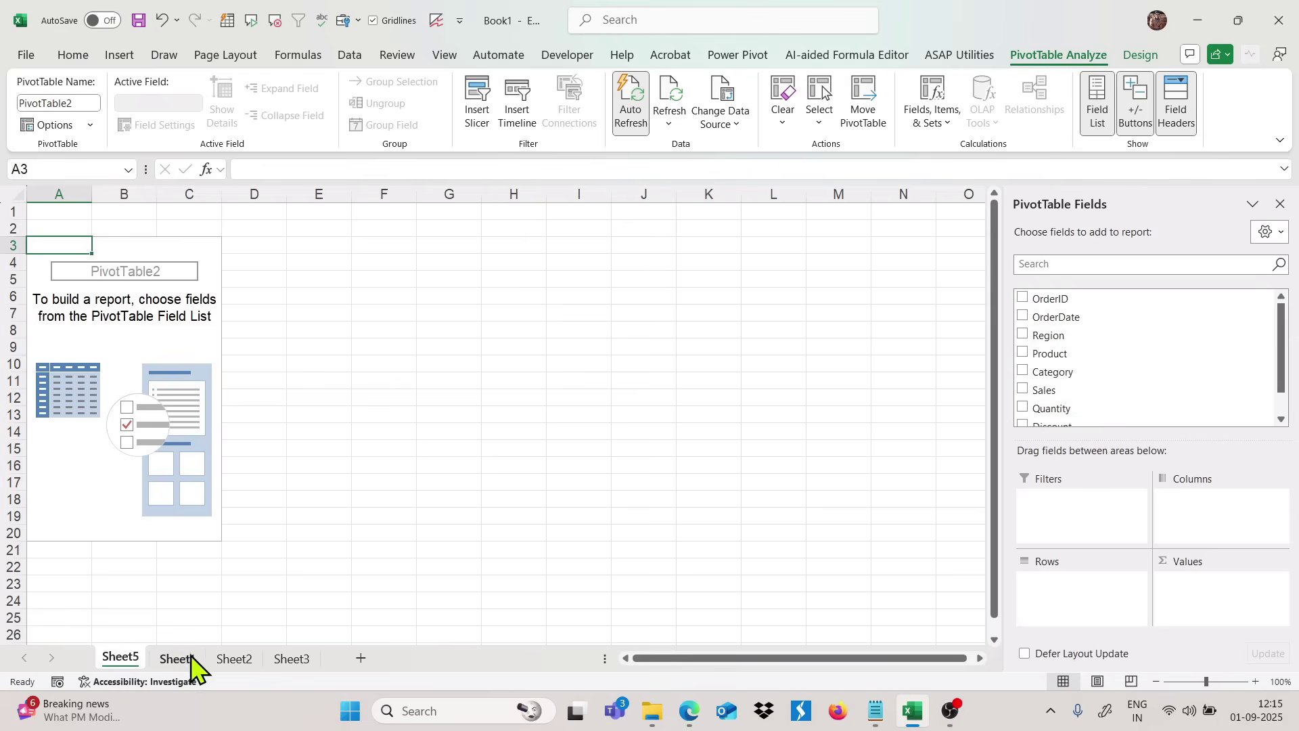
{"action": "left_click", "coordinate": [173, 657]}
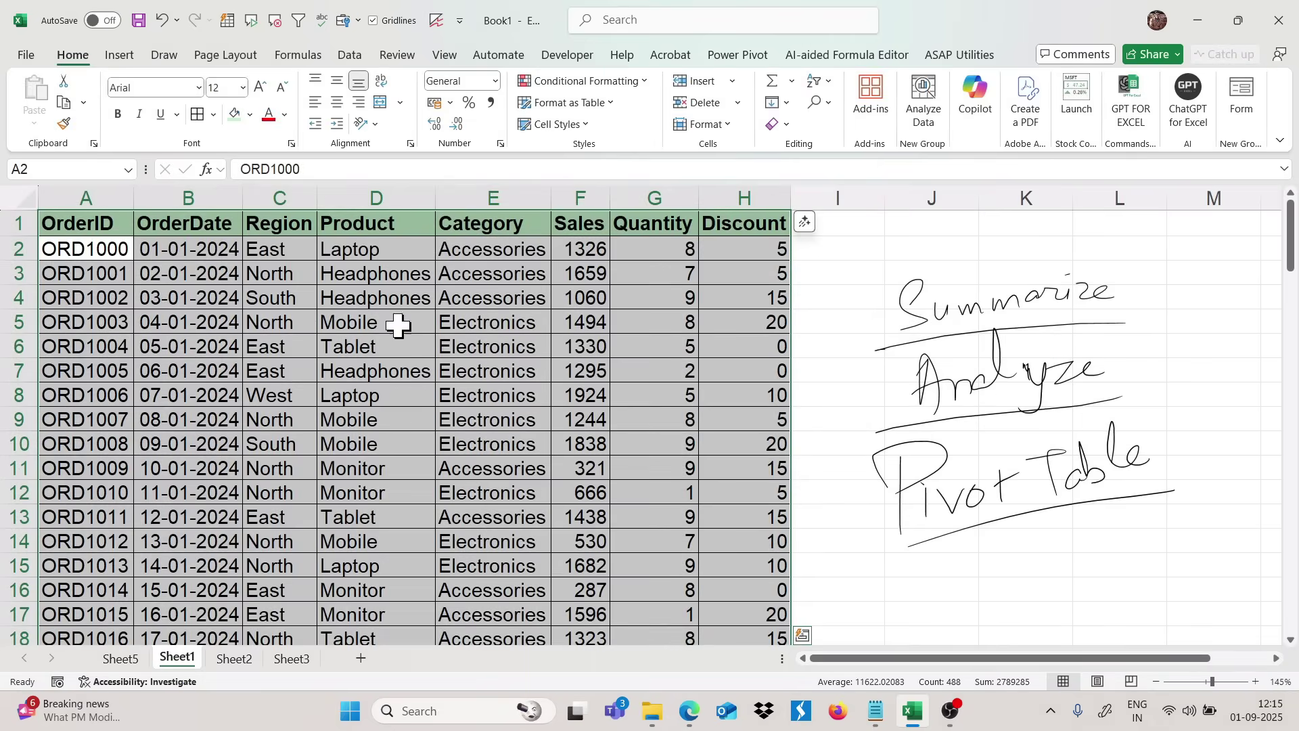
{"action": "left_click", "coordinate": [132, 660]}
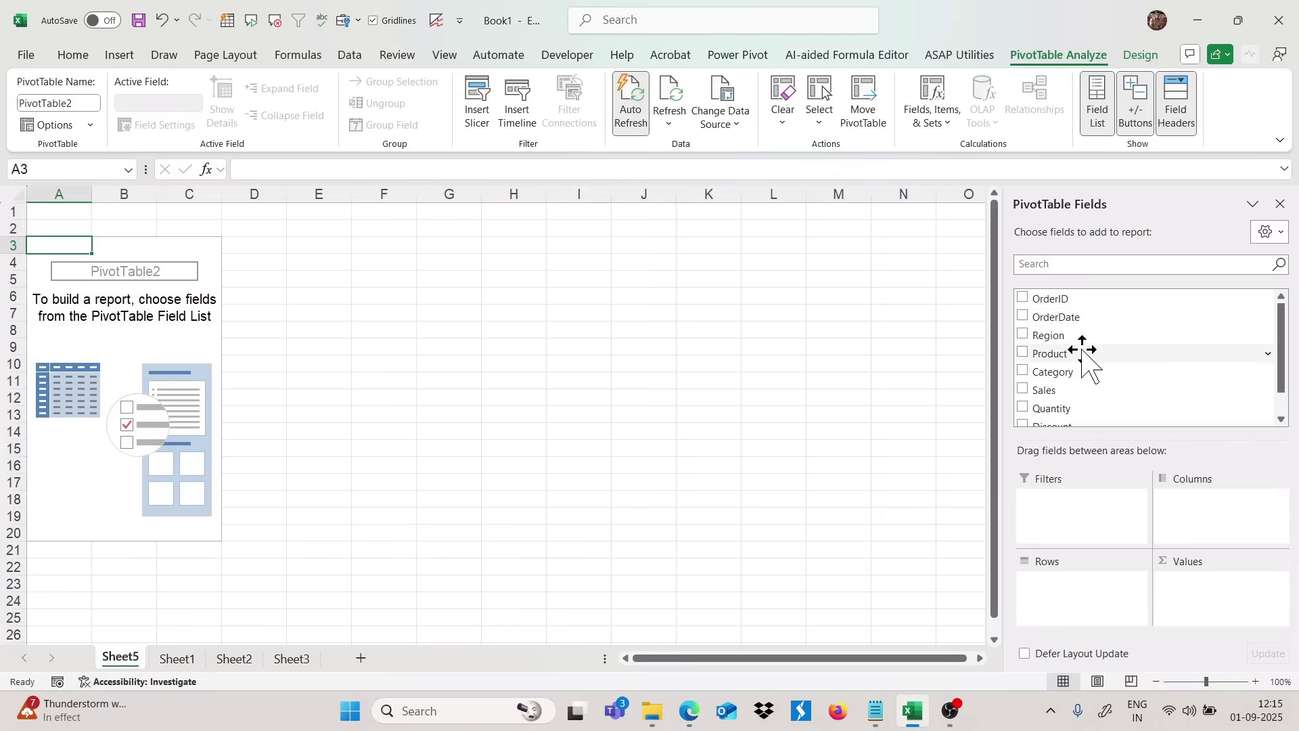
{"action": "left_click_drag", "start_coordinate": [1080, 351], "coordinate": [1080, 622]}
{"action": "left_click_drag", "start_coordinate": [1061, 392], "coordinate": [1201, 585]}
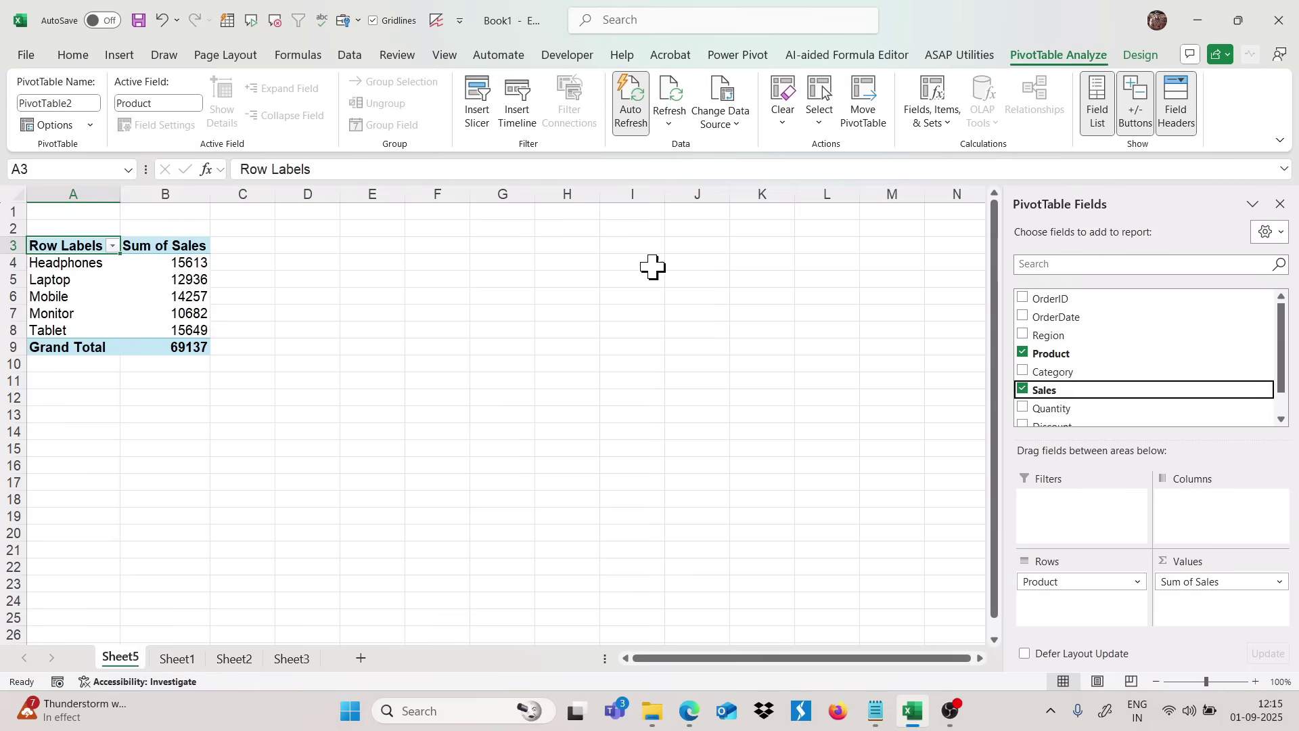
{"action": "scroll", "coordinate": [285, 295], "scroll_direction": "up", "scroll_amount": 5}
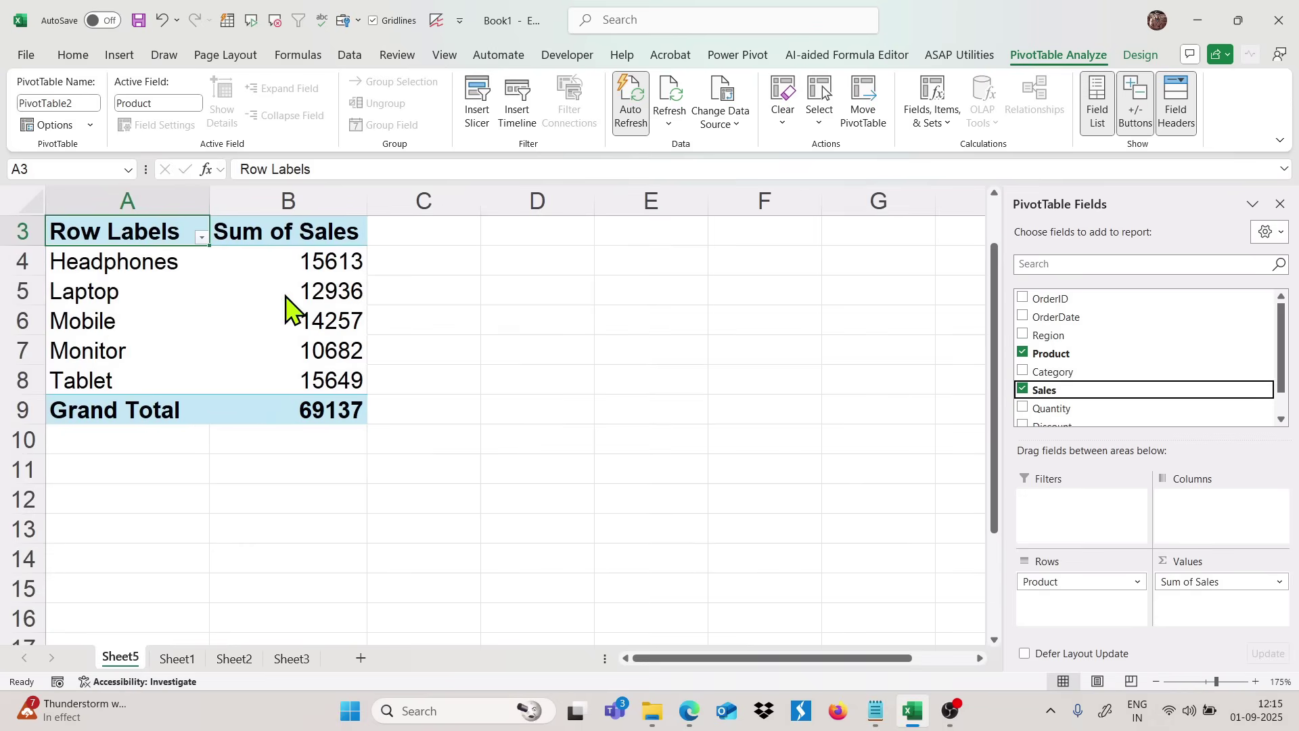
{"action": "scroll", "coordinate": [419, 466], "scroll_direction": "up", "scroll_amount": 1}
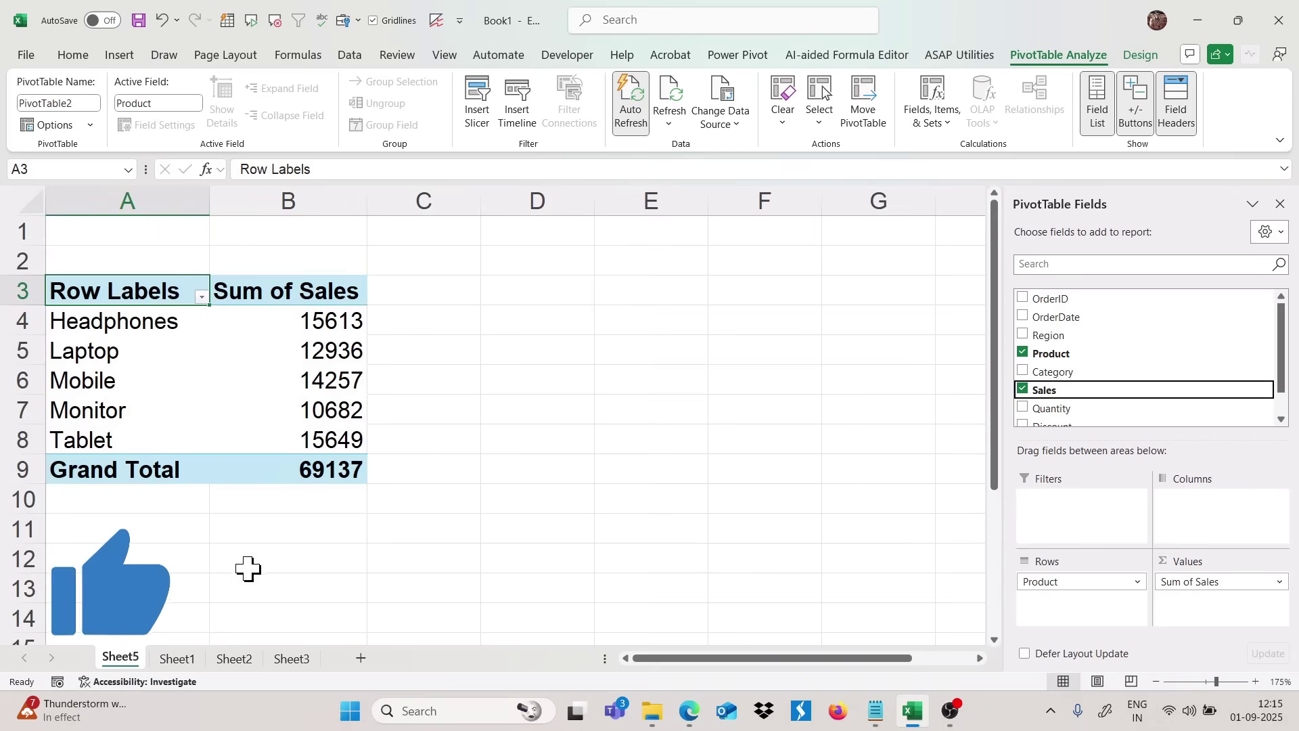
Step: Check the product totals against the Sheet1 data, and add Category to the pivot table's Rows above Product
{"action": "left_click", "coordinate": [179, 658]}
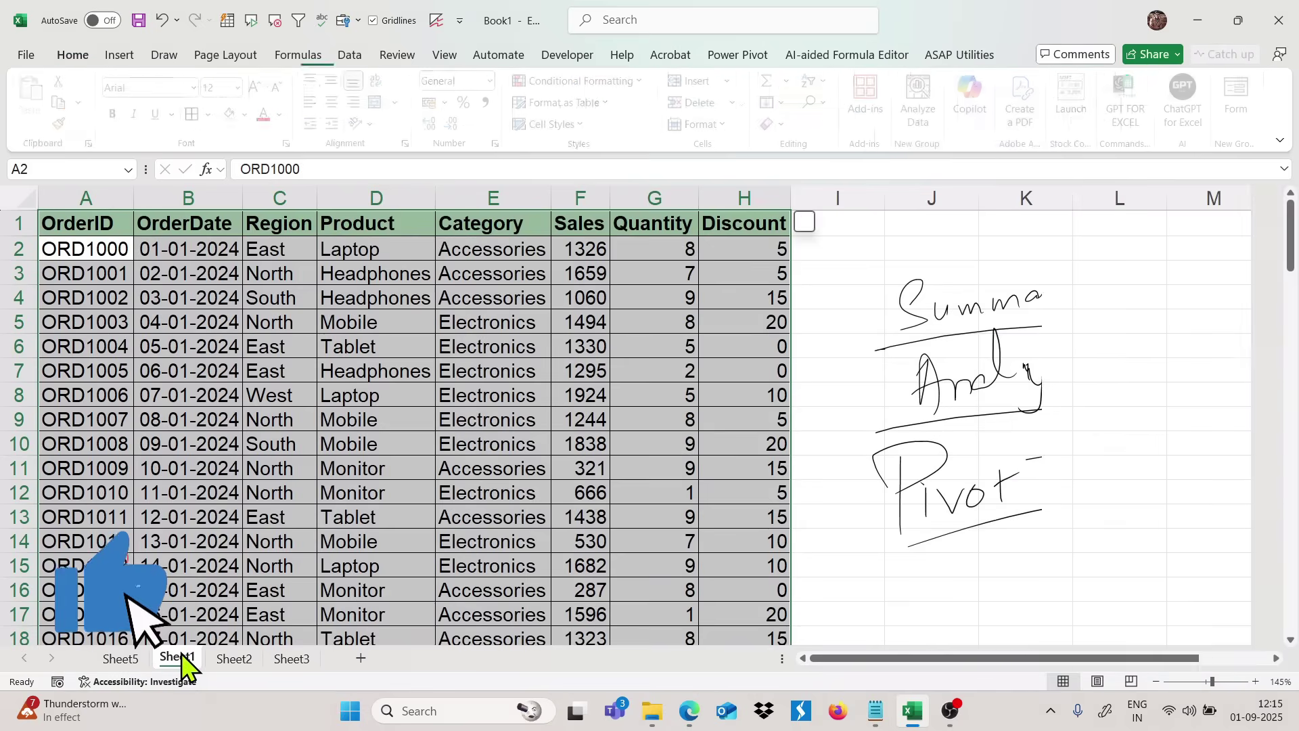
{"action": "left_click", "coordinate": [429, 493]}
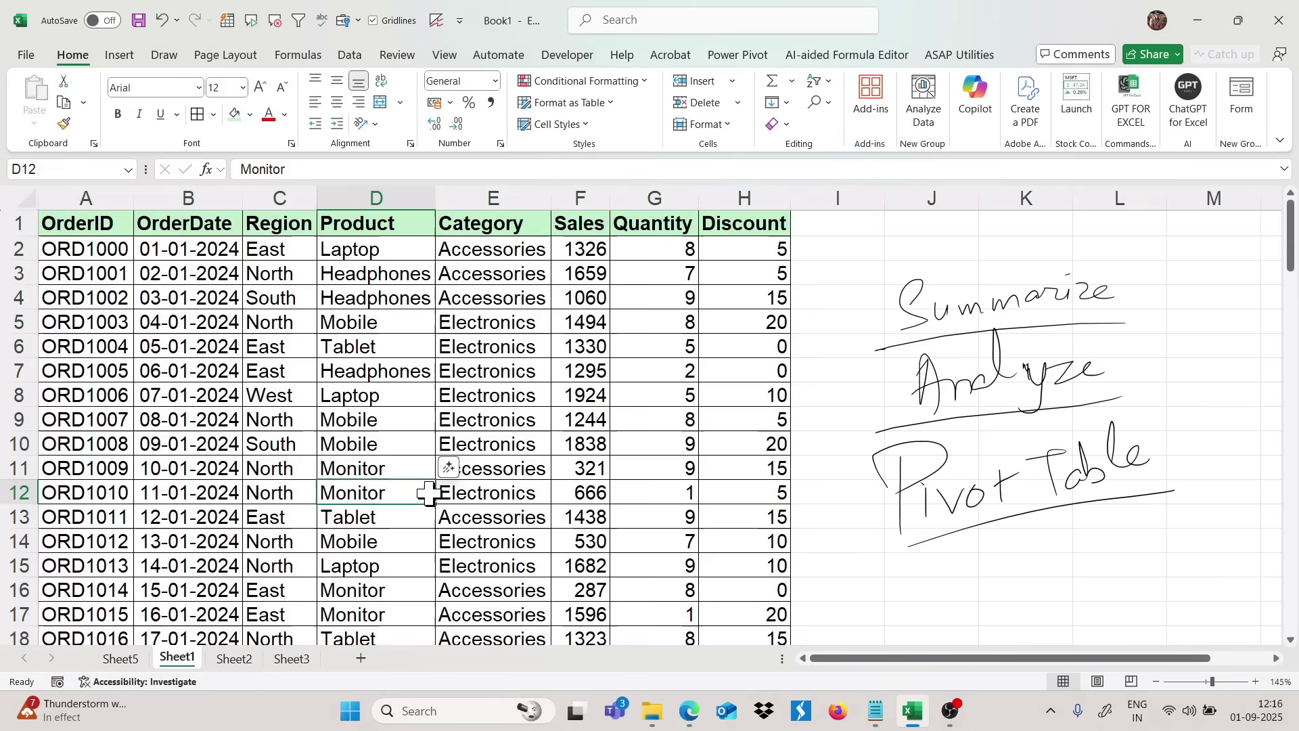
{"action": "left_click", "coordinate": [109, 659]}
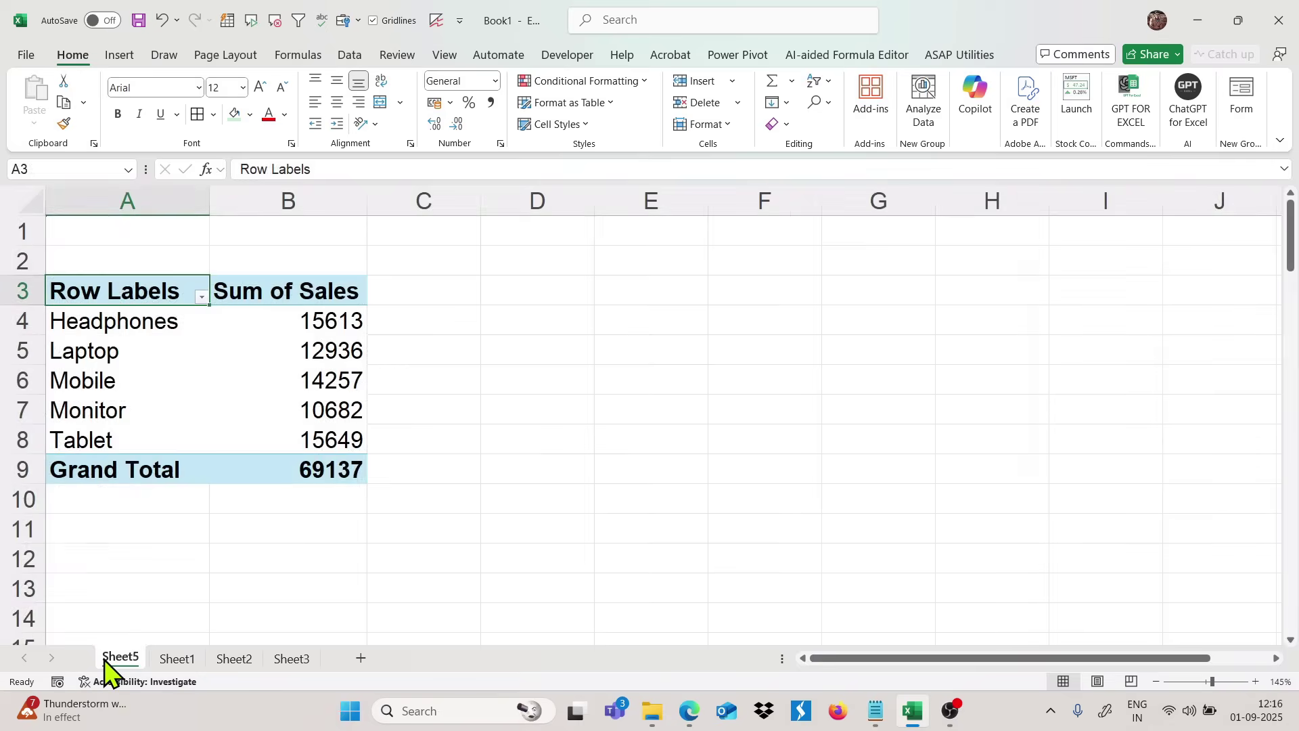
{"action": "left_click", "coordinate": [249, 354]}
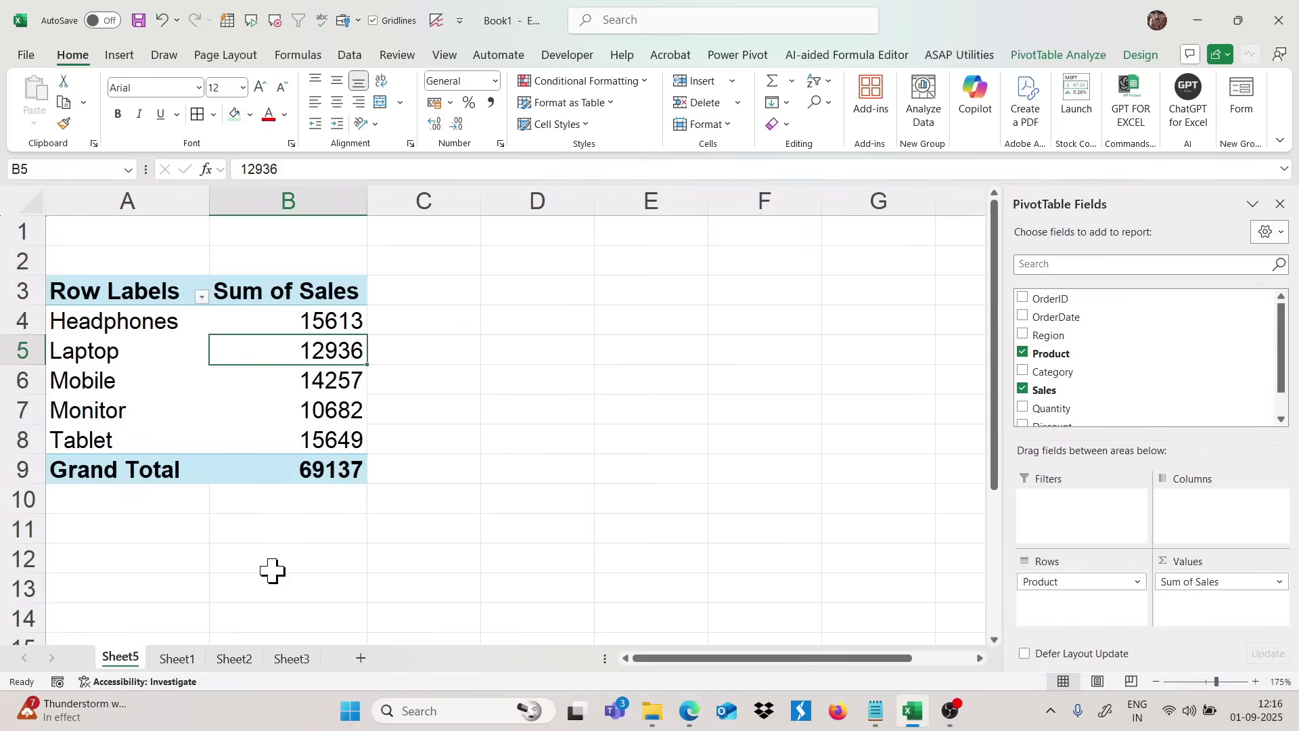
{"action": "left_click", "coordinate": [333, 446]}
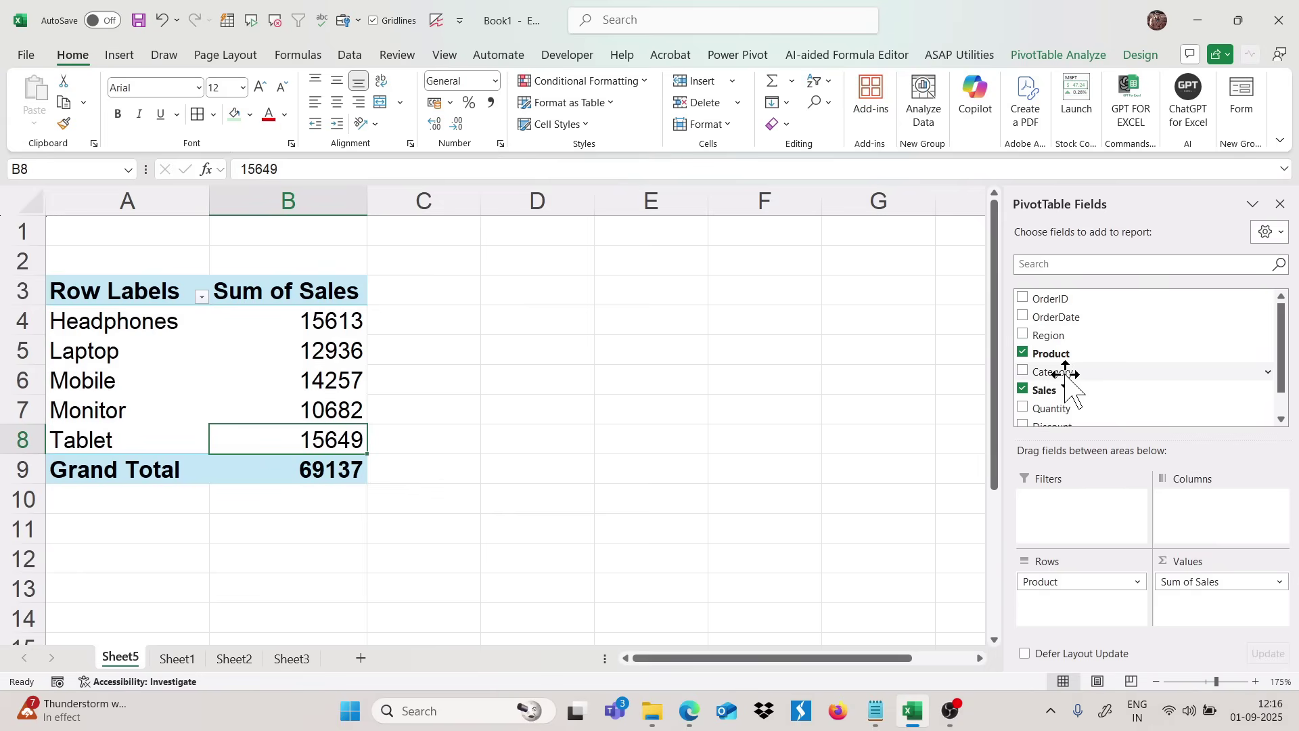
{"action": "left_click_drag", "start_coordinate": [1068, 379], "coordinate": [1073, 576]}
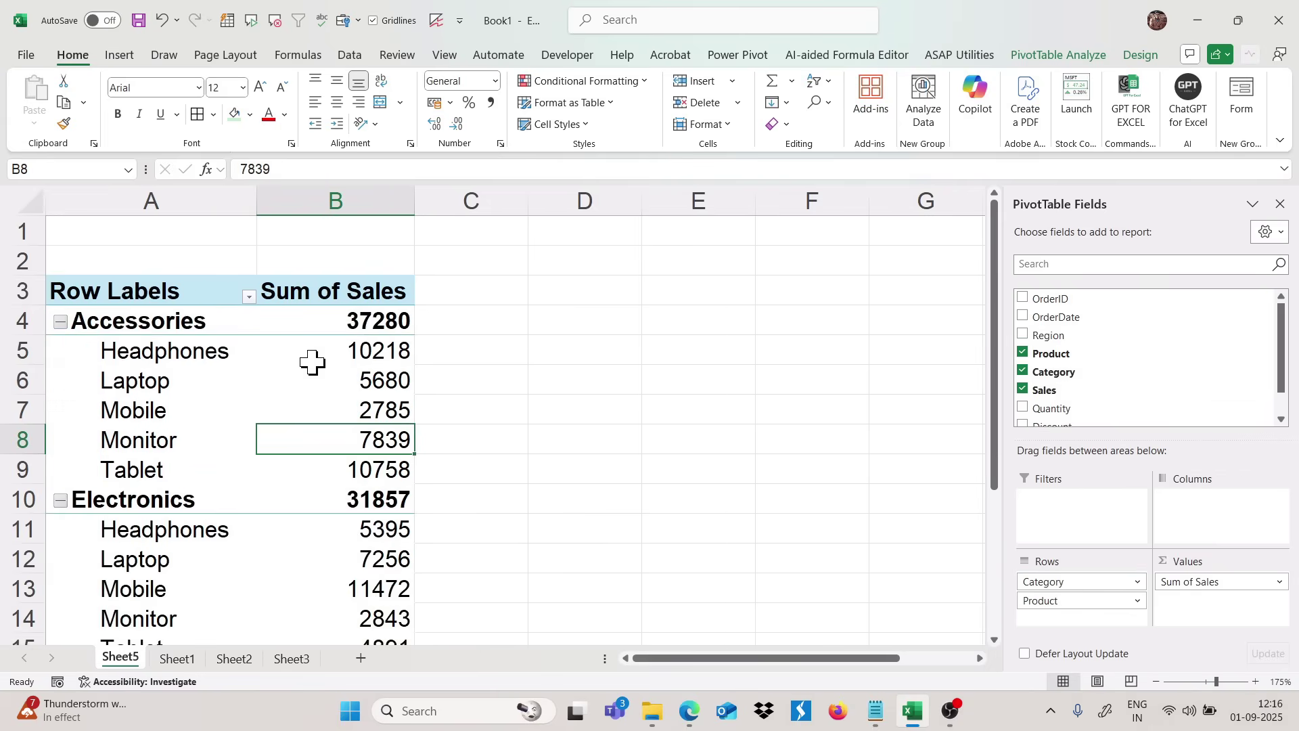
Step: Review the sales breakdown of the Accessories category, and add Region to the pivot table's Filters
{"action": "scroll", "coordinate": [342, 429], "scroll_direction": "down", "scroll_amount": 5}
{"action": "scroll", "coordinate": [342, 429], "scroll_direction": "up", "scroll_amount": 5}
{"action": "left_click_drag", "start_coordinate": [165, 319], "coordinate": [348, 325]}
{"action": "left_click", "coordinate": [348, 325]}
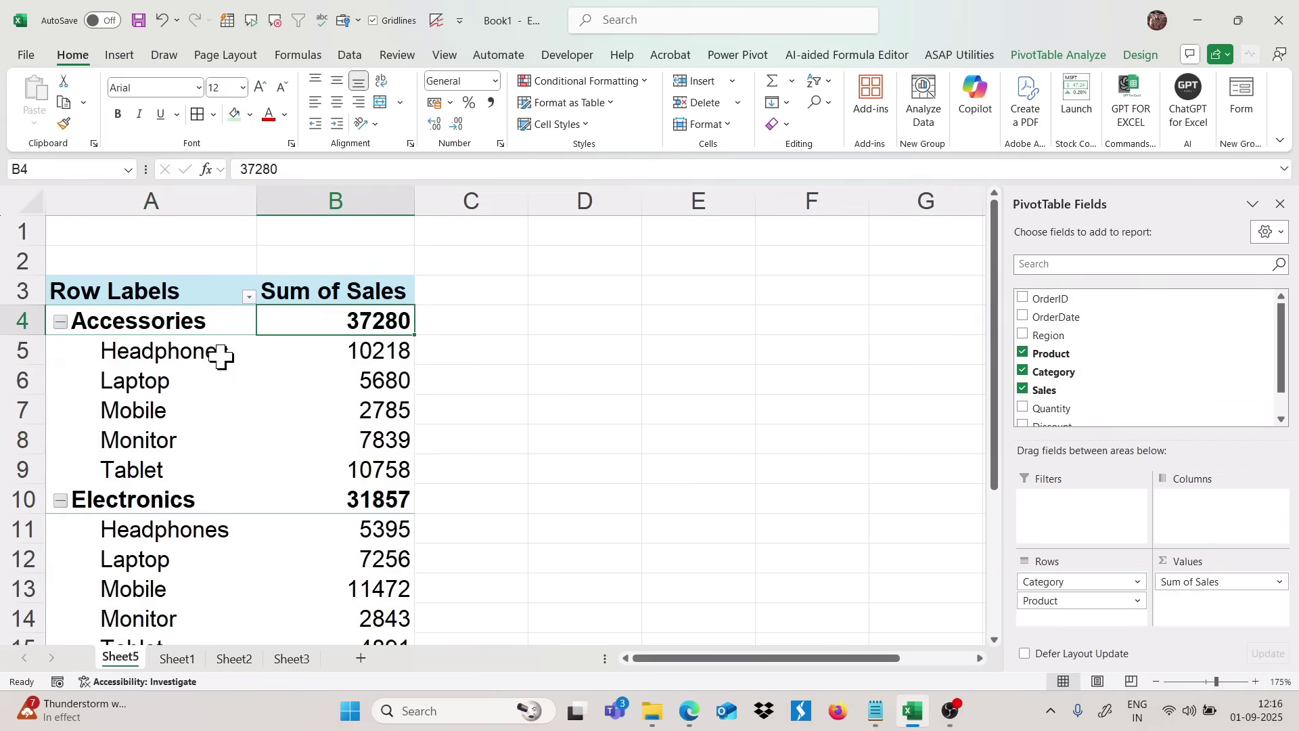
{"action": "left_click_drag", "start_coordinate": [190, 353], "coordinate": [357, 472]}
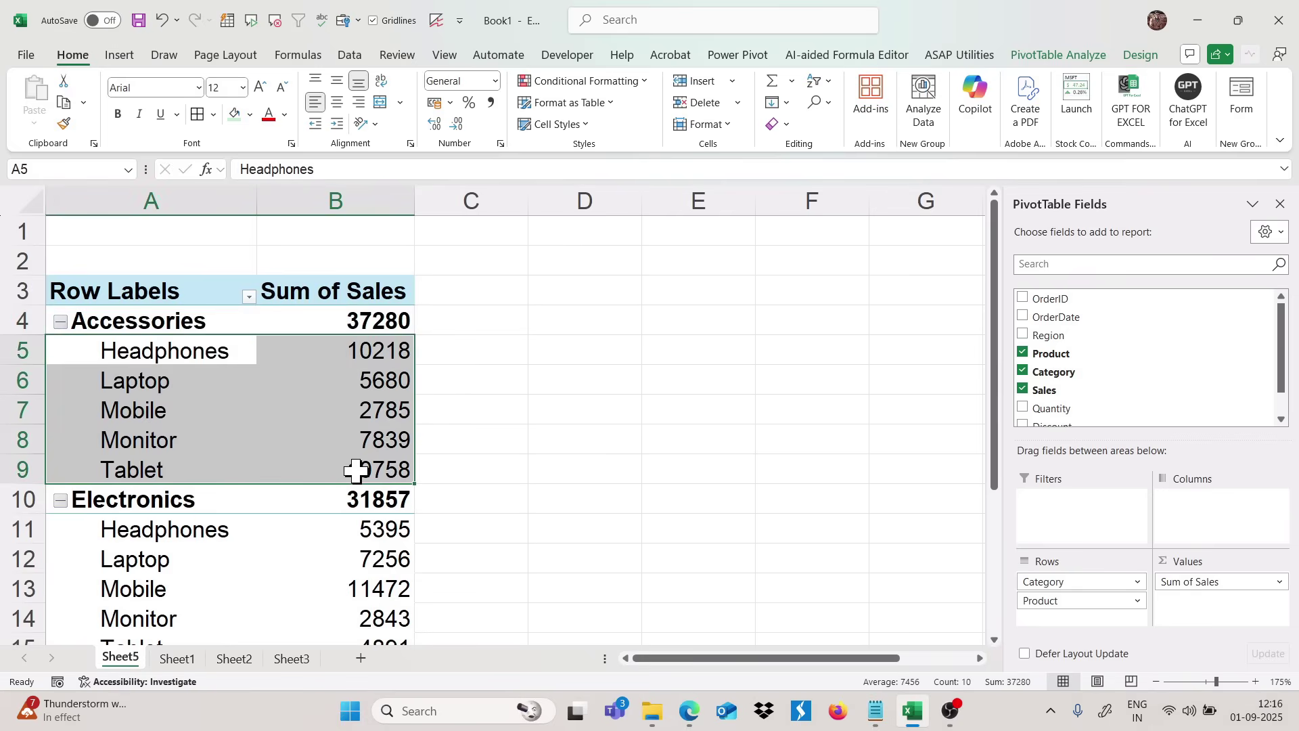
{"action": "mouse_move", "coordinate": [356, 471]}
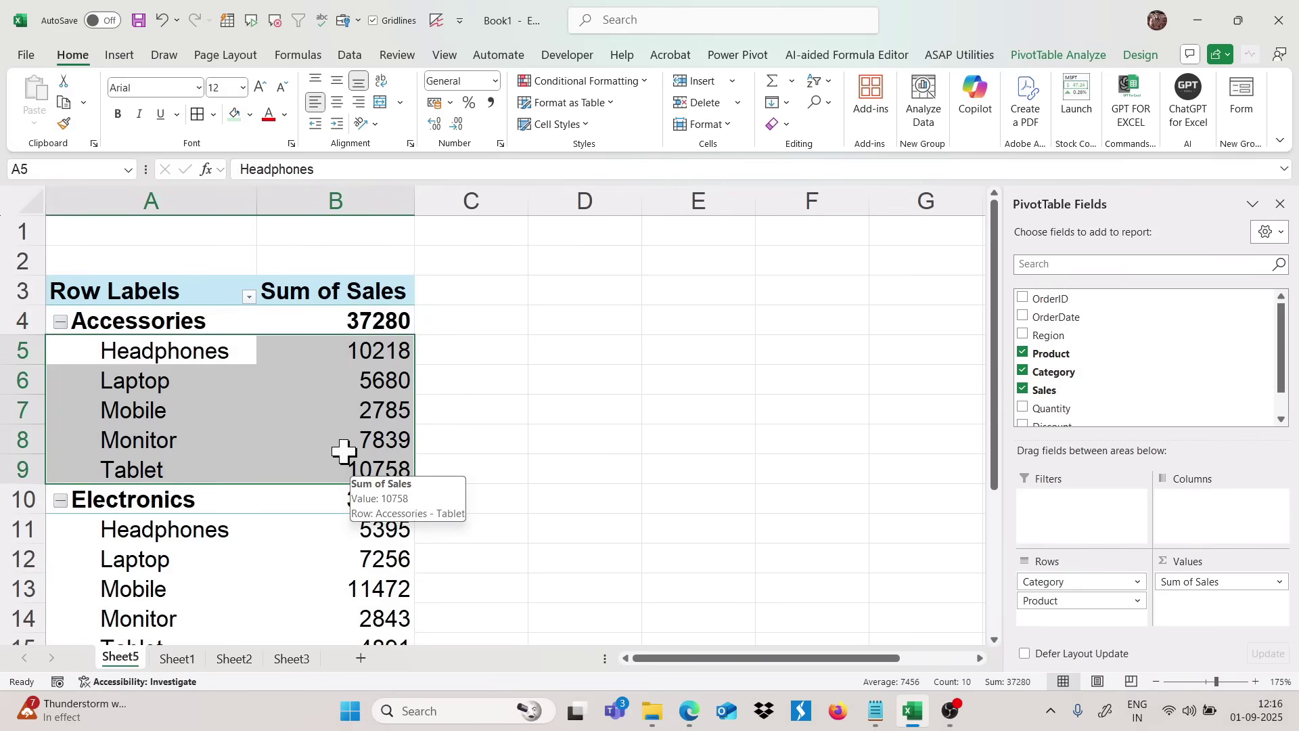
{"action": "left_click", "coordinate": [299, 424]}
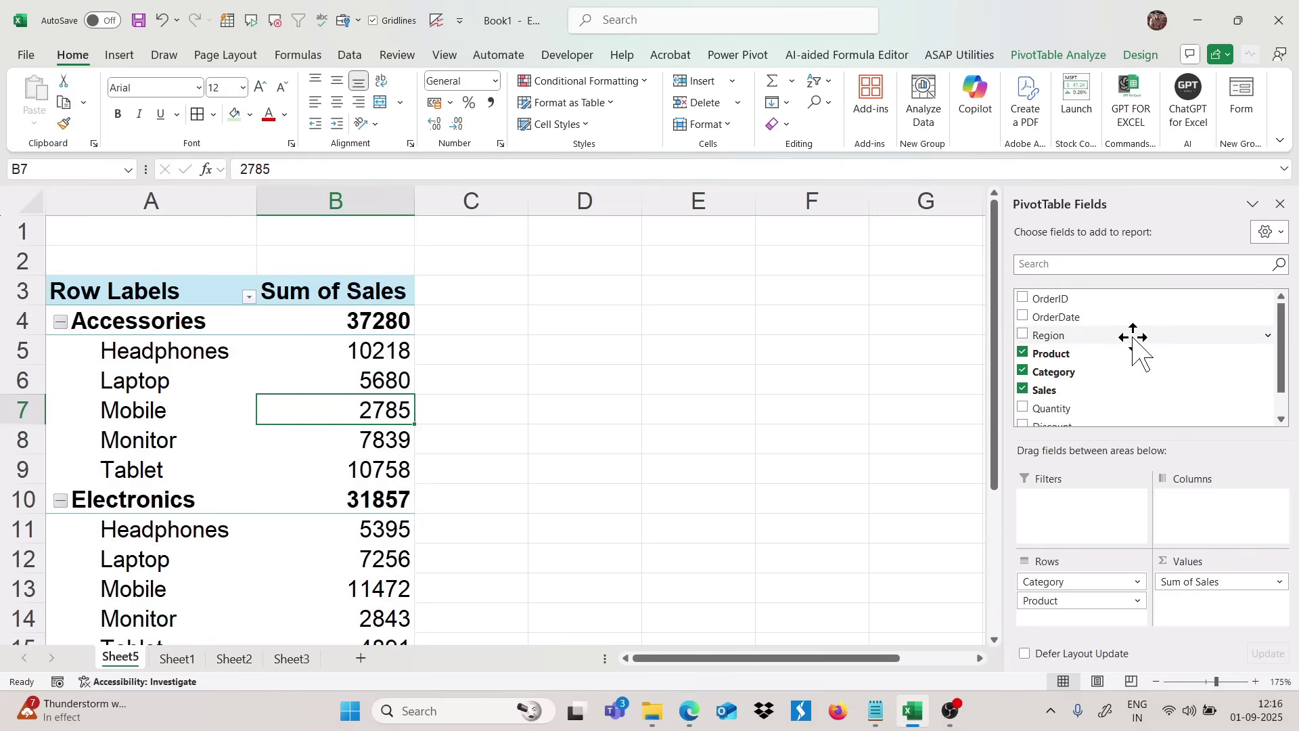
{"action": "left_click_drag", "start_coordinate": [1134, 338], "coordinate": [1089, 514]}
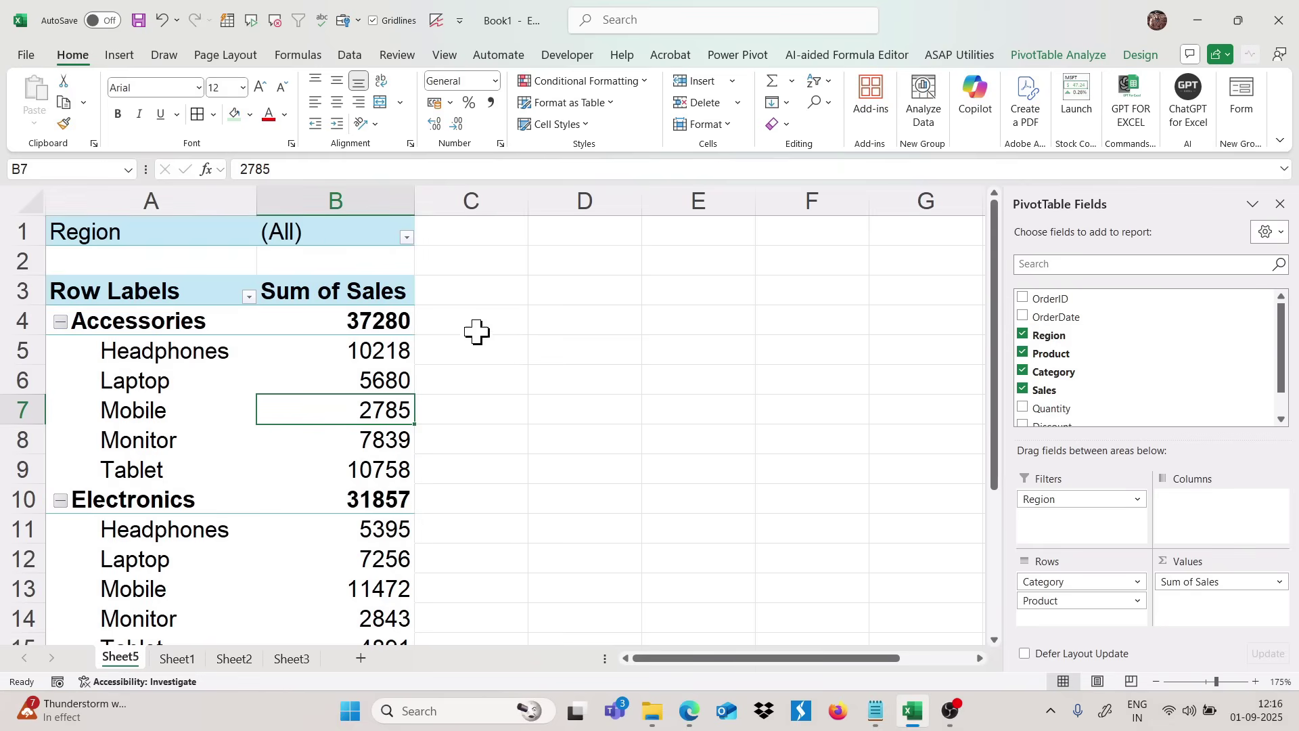
Step: Check the choices in the pivot table's Region filter, and generate report filter pages for Region on separate worksheets
{"action": "left_click", "coordinate": [406, 238]}
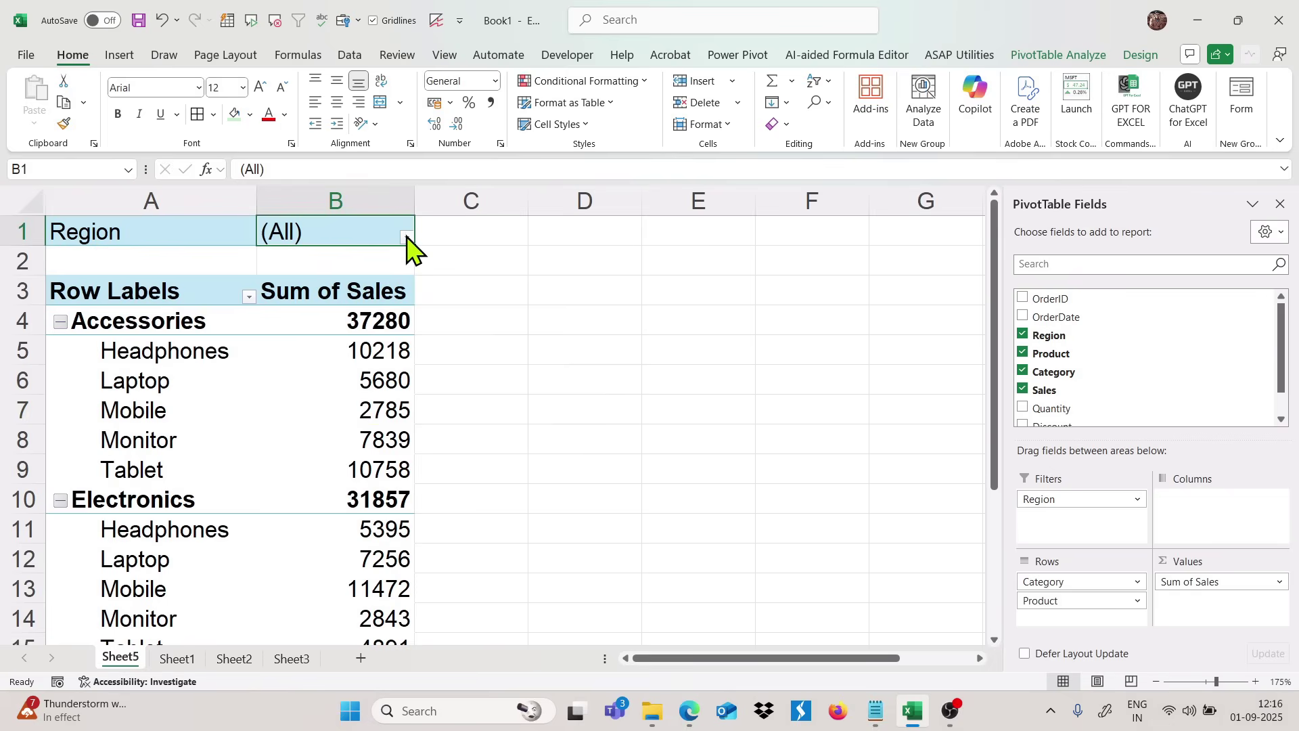
{"action": "left_click", "coordinate": [406, 237]}
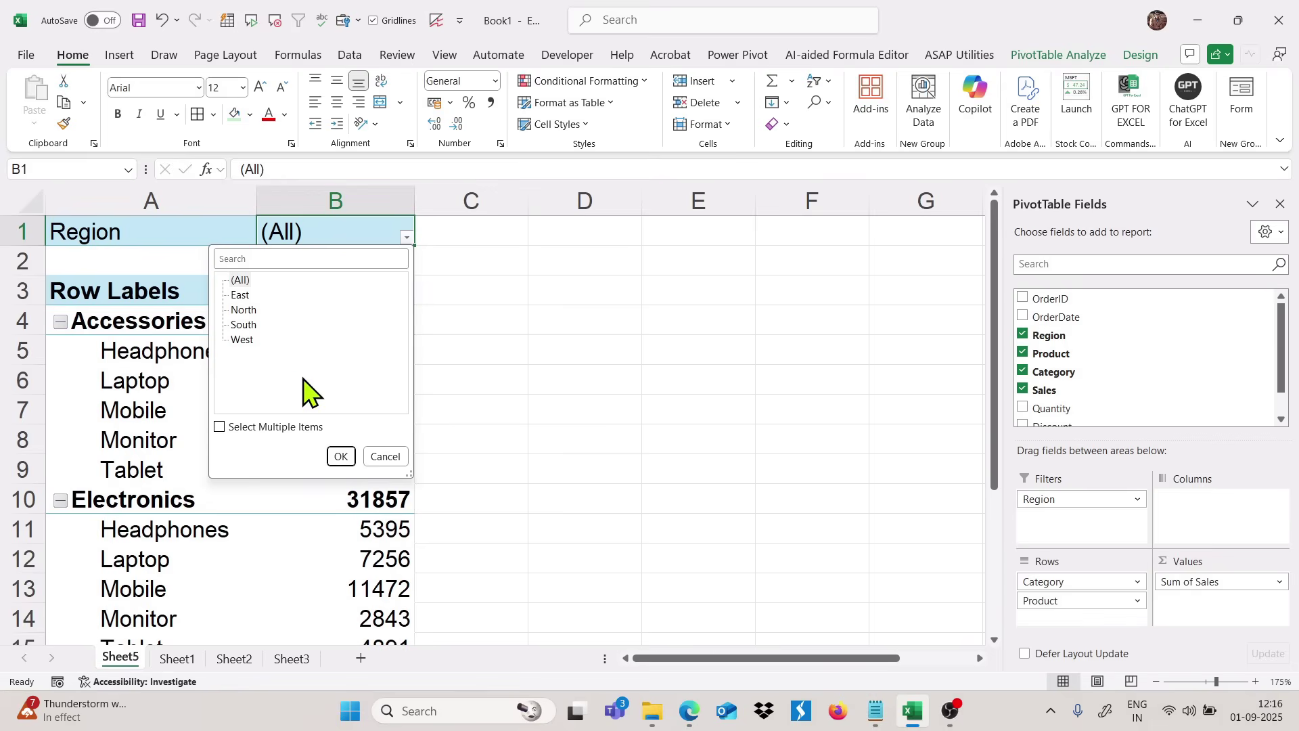
{"action": "left_click", "coordinate": [383, 458]}
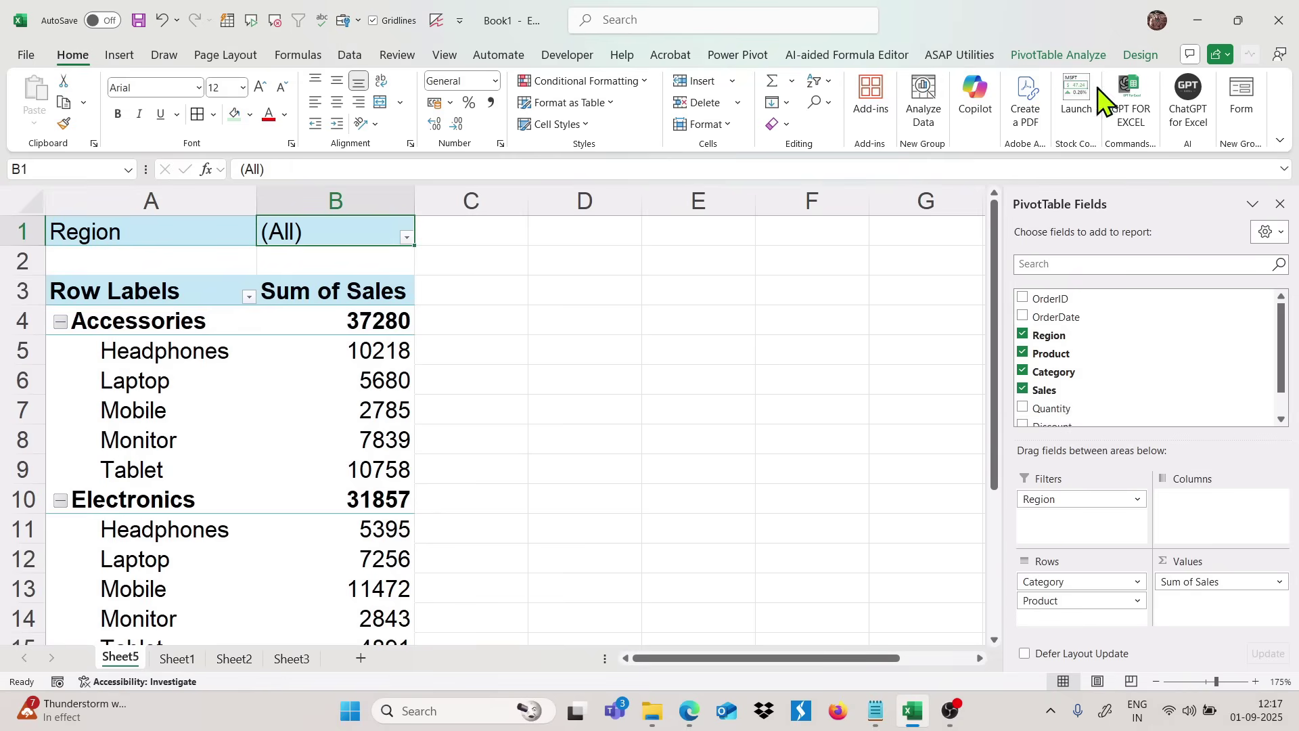
{"action": "left_click", "coordinate": [1064, 58]}
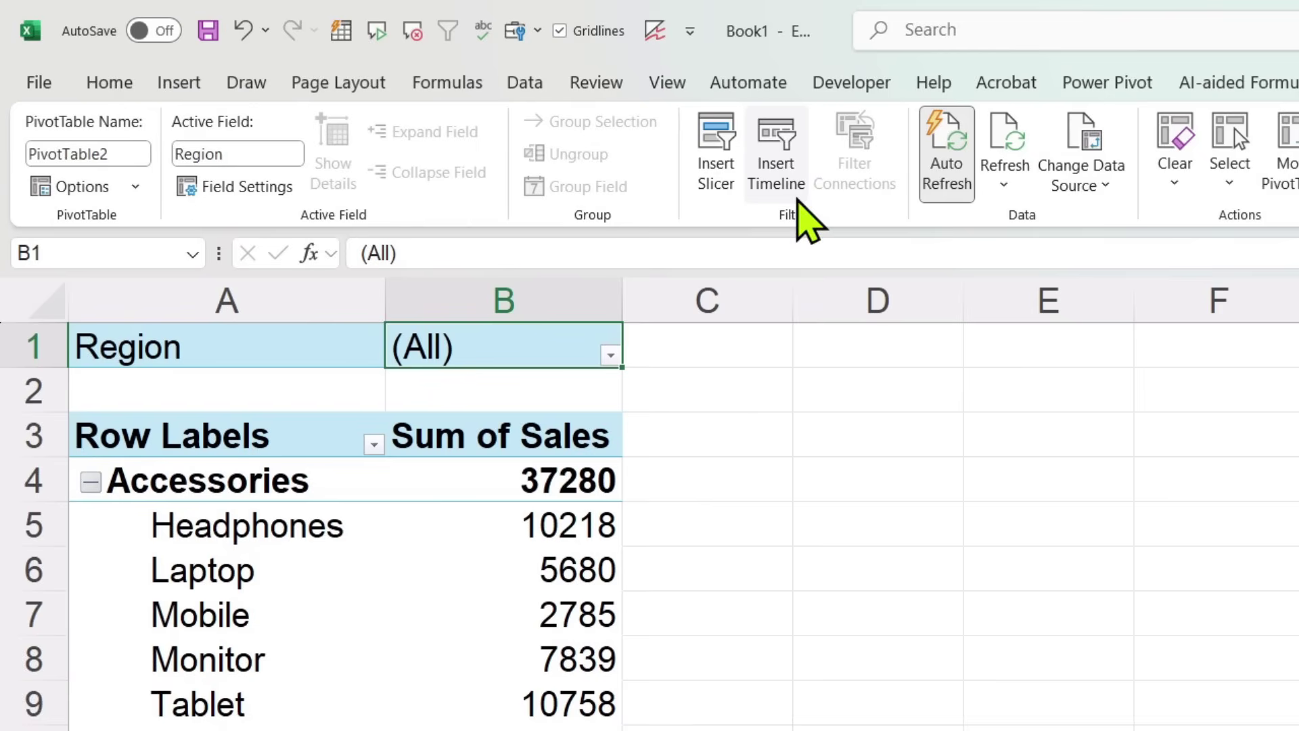
{"action": "left_click", "coordinate": [90, 124]}
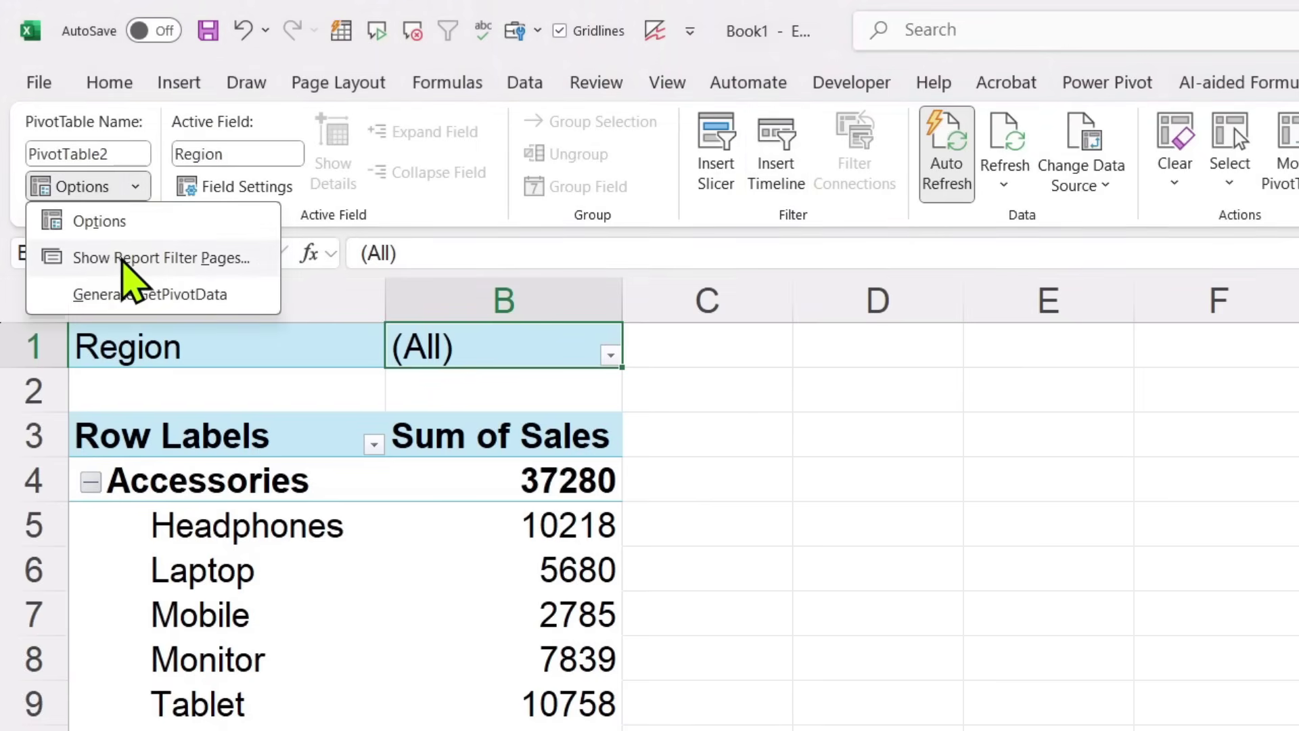
{"action": "left_click", "coordinate": [121, 258]}
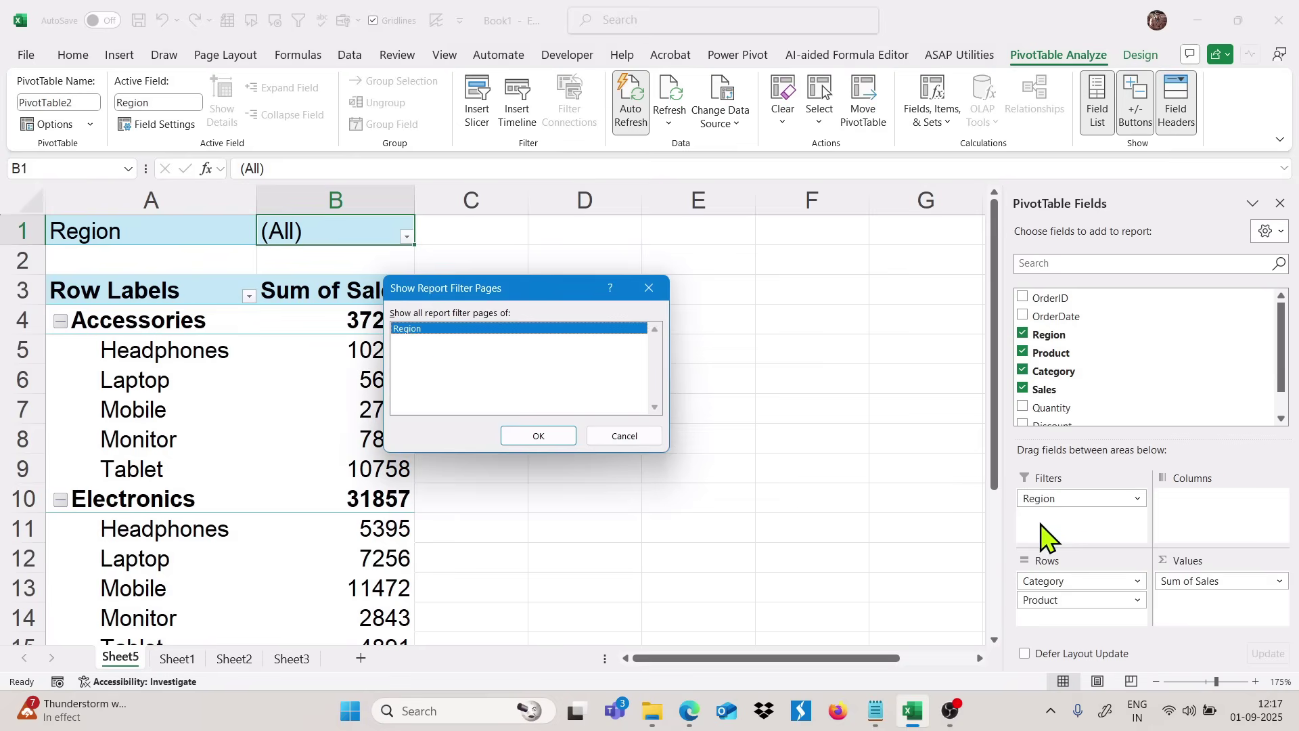
{"action": "left_click", "coordinate": [534, 433]}
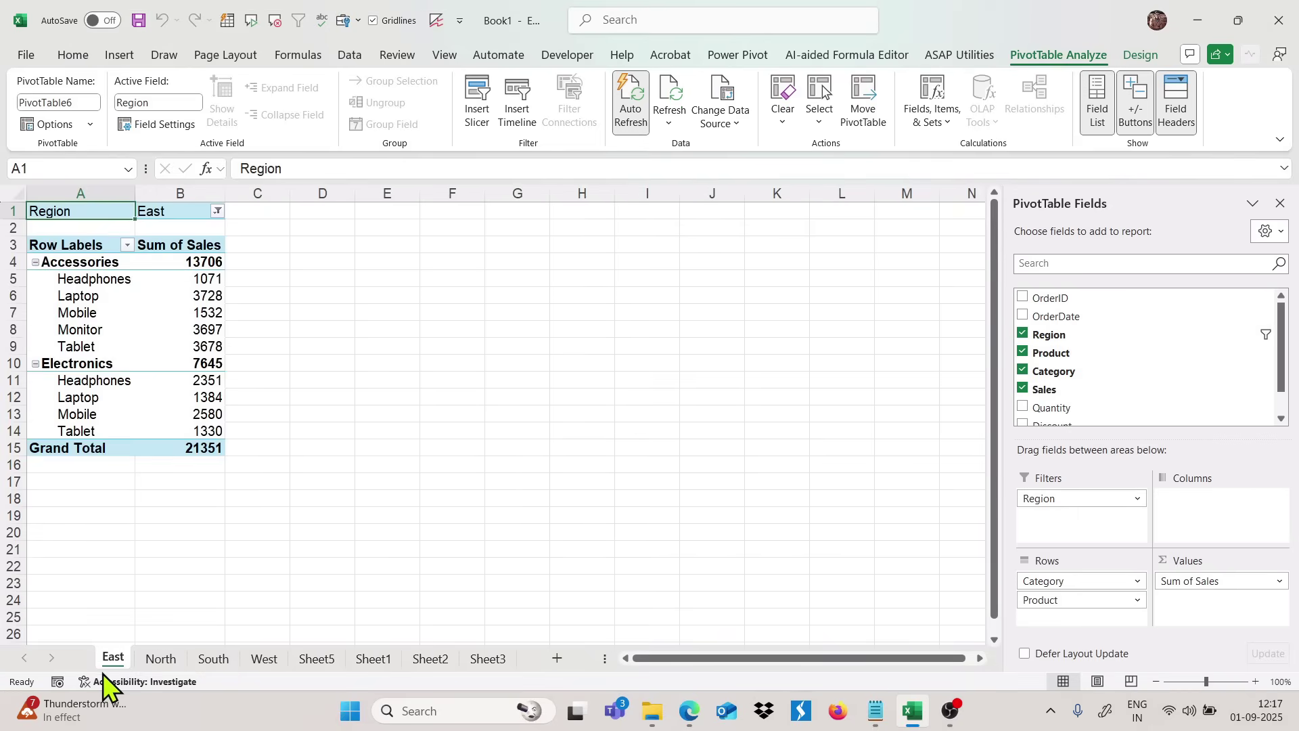
Step: Review the category and product sales breakdowns on the East, North, South and West sheets
{"action": "left_click", "coordinate": [161, 661]}
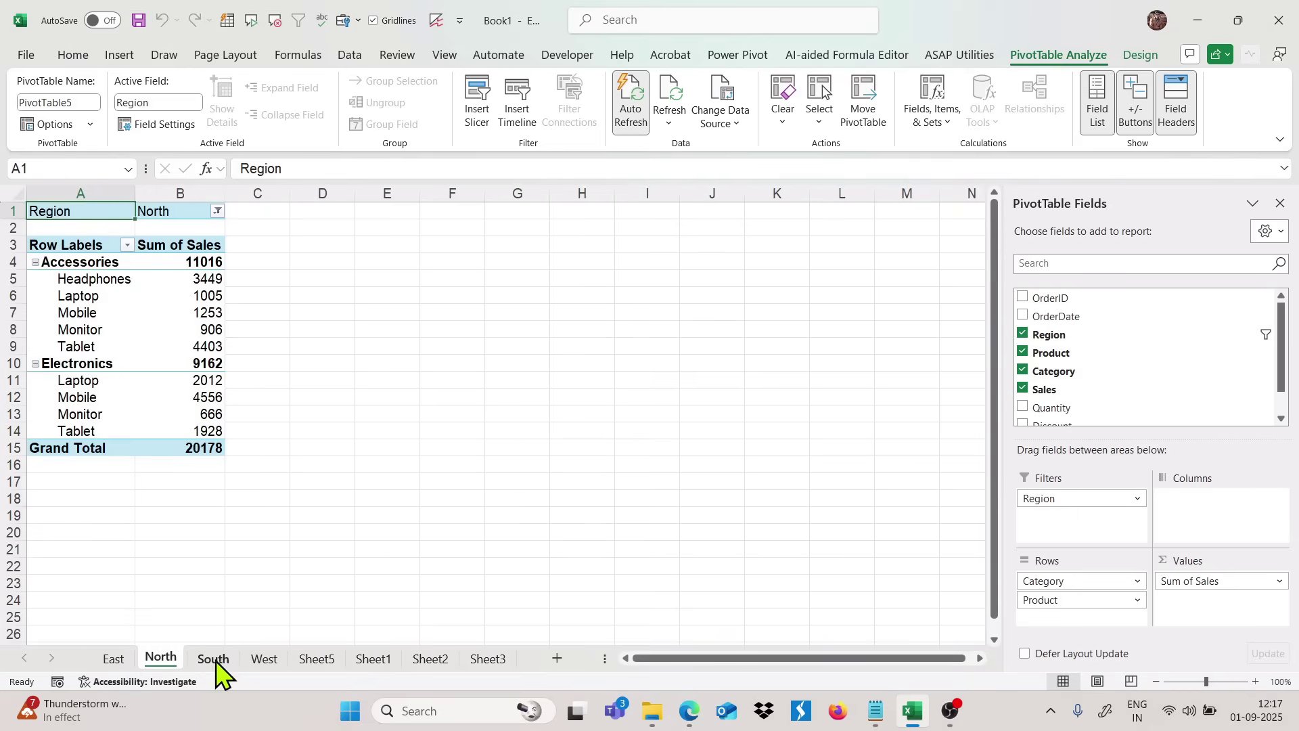
{"action": "left_click", "coordinate": [221, 663]}
{"action": "left_click", "coordinate": [271, 663]}
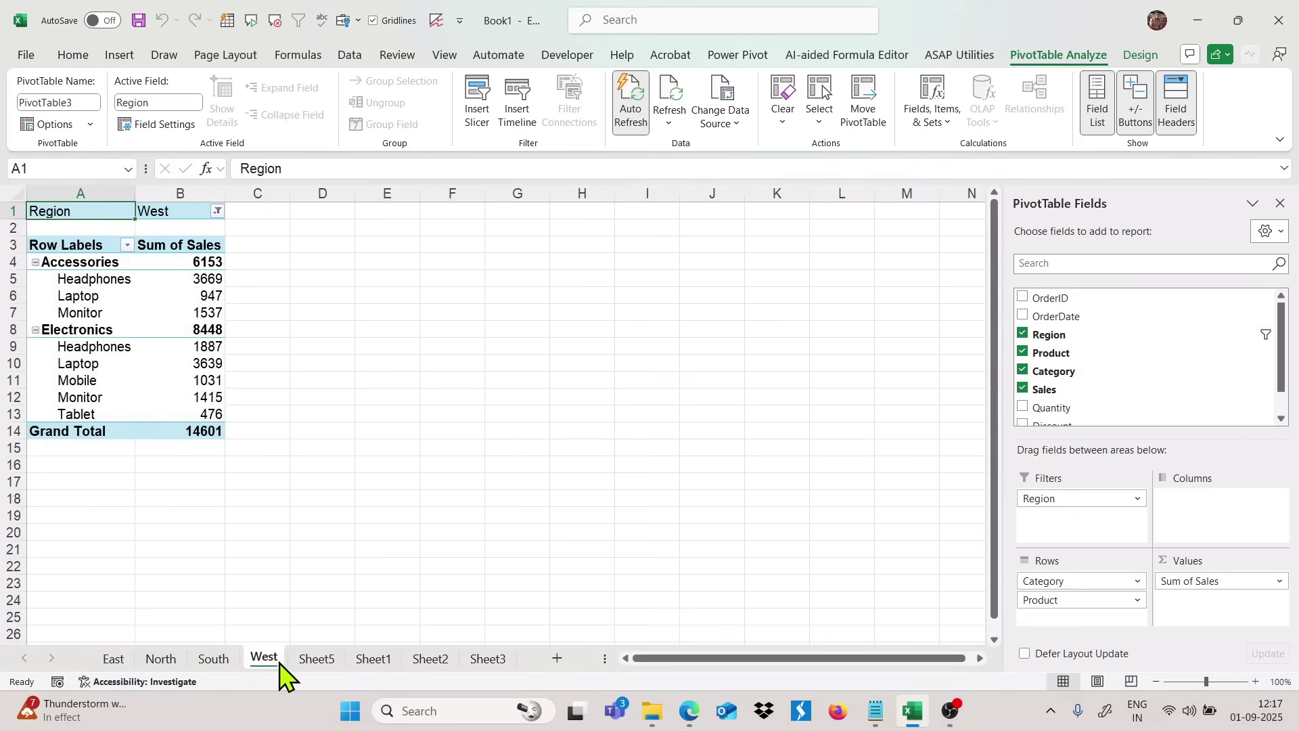
{"action": "left_click", "coordinate": [213, 659]}
{"action": "left_click", "coordinate": [162, 660]}
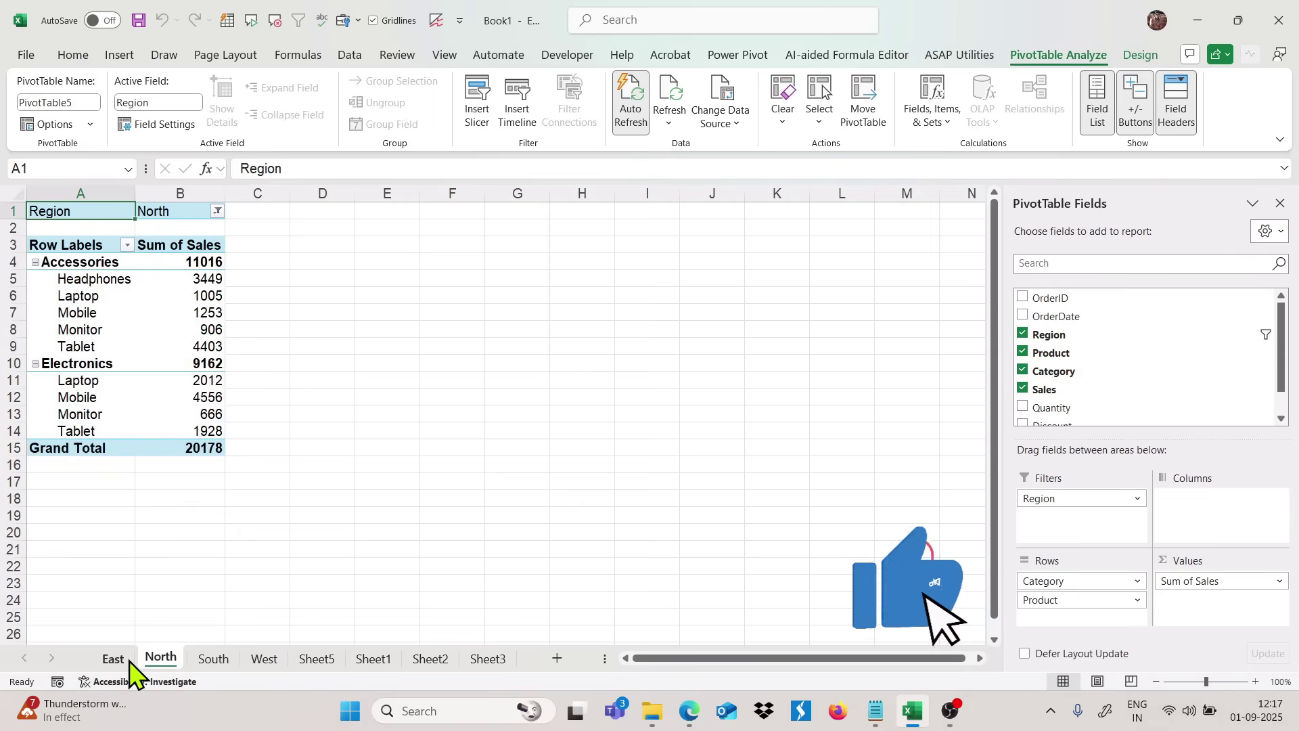
{"action": "left_click", "coordinate": [122, 661]}
{"action": "left_click", "coordinate": [169, 661]}
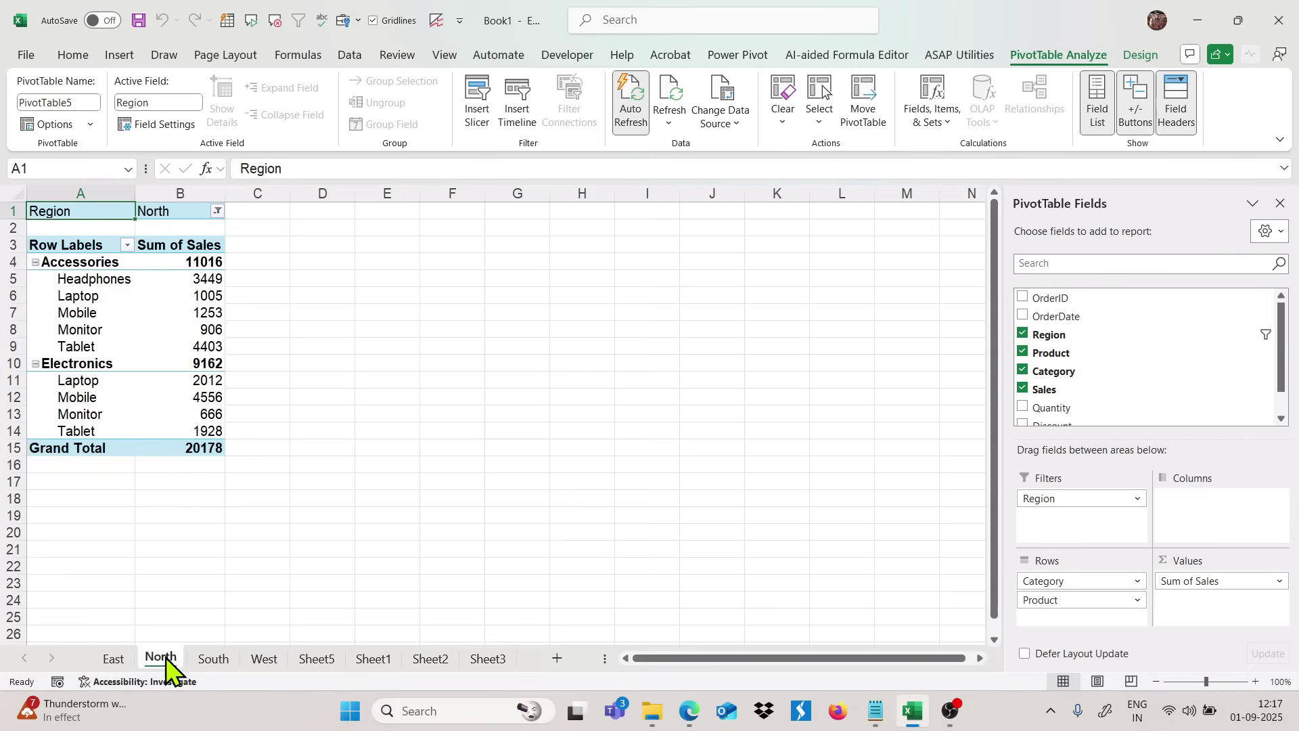
{"action": "left_click", "coordinate": [213, 662]}
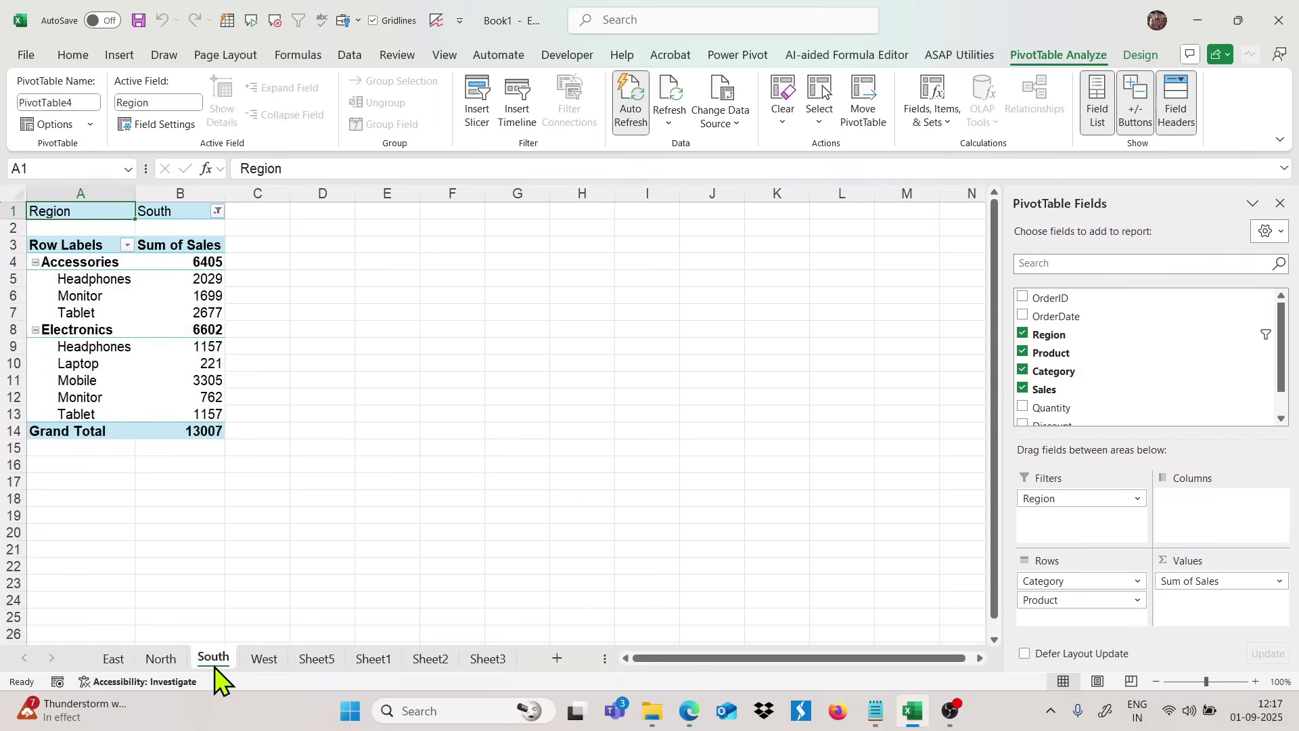
{"action": "left_click", "coordinate": [261, 664]}
{"action": "scroll", "coordinate": [230, 399], "scroll_direction": "up", "scroll_amount": 3, "text": "ctrl"}
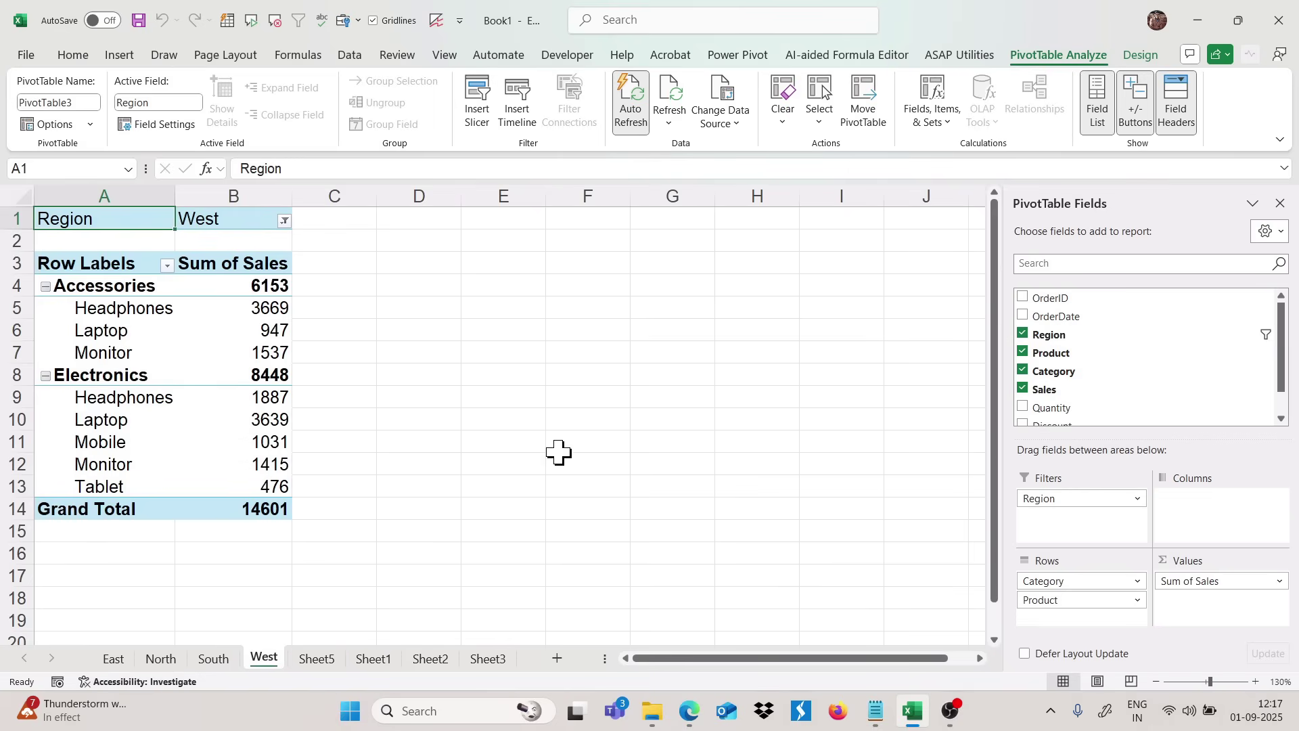
{"action": "left_click", "coordinate": [90, 125]}
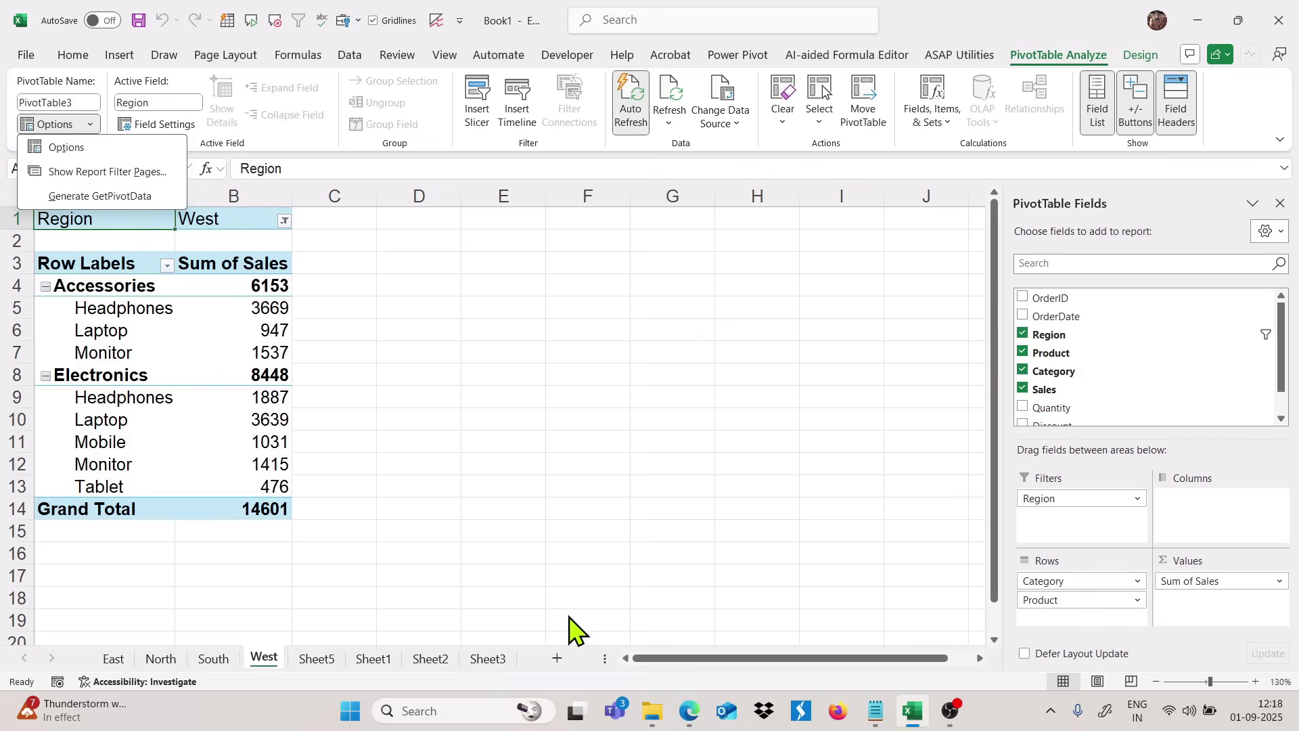
{"action": "left_click", "coordinate": [325, 661]}
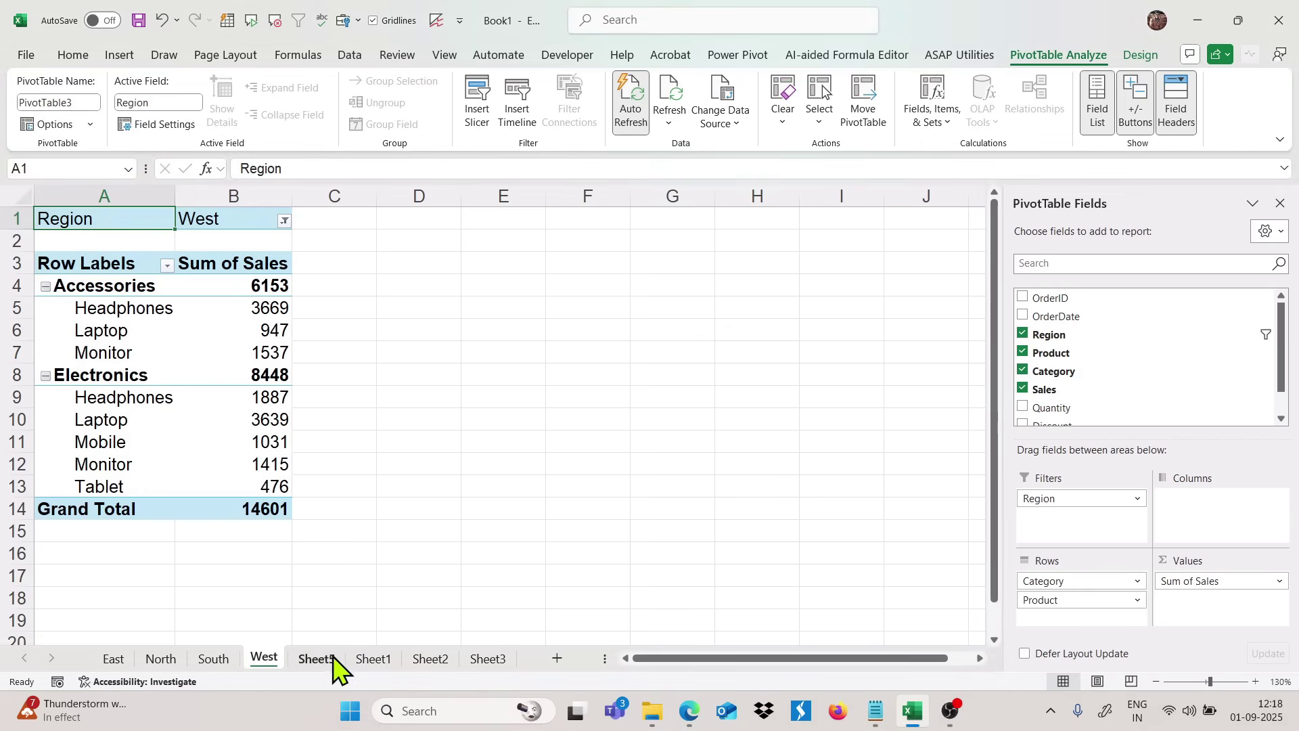
Step: Show the detail records behind the Accessories Headphones sales in the Sheet5 pivot table, and check their Product column
{"action": "left_click", "coordinate": [325, 662]}
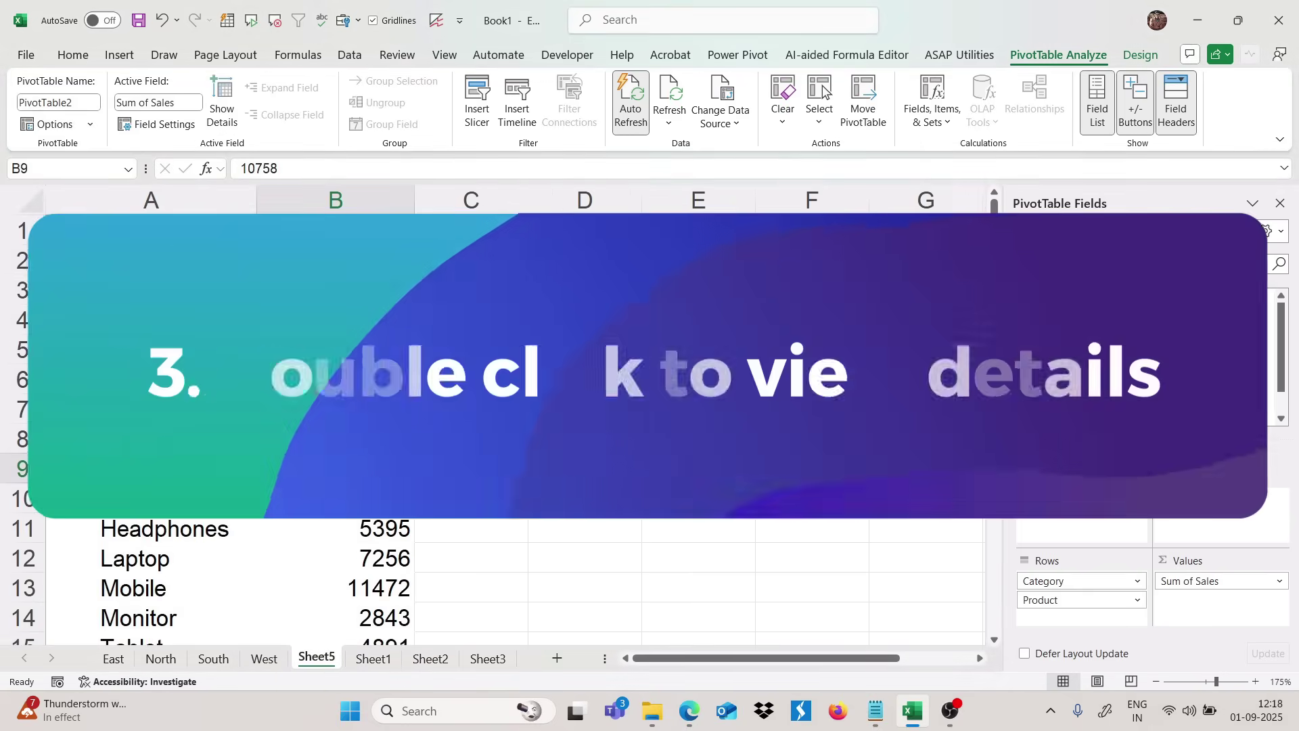
{"action": "left_click", "coordinate": [336, 349]}
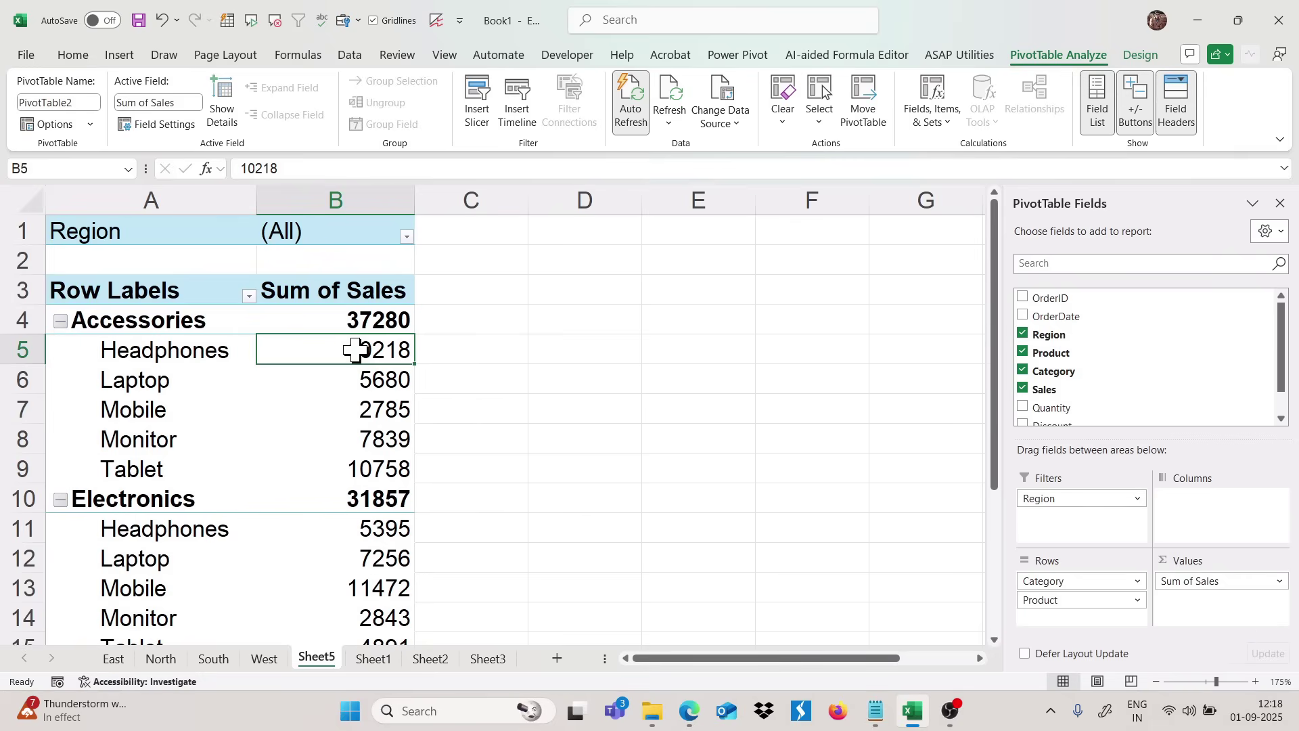
{"action": "mouse_move", "coordinate": [356, 350]}
{"action": "double_click", "coordinate": [377, 350]}
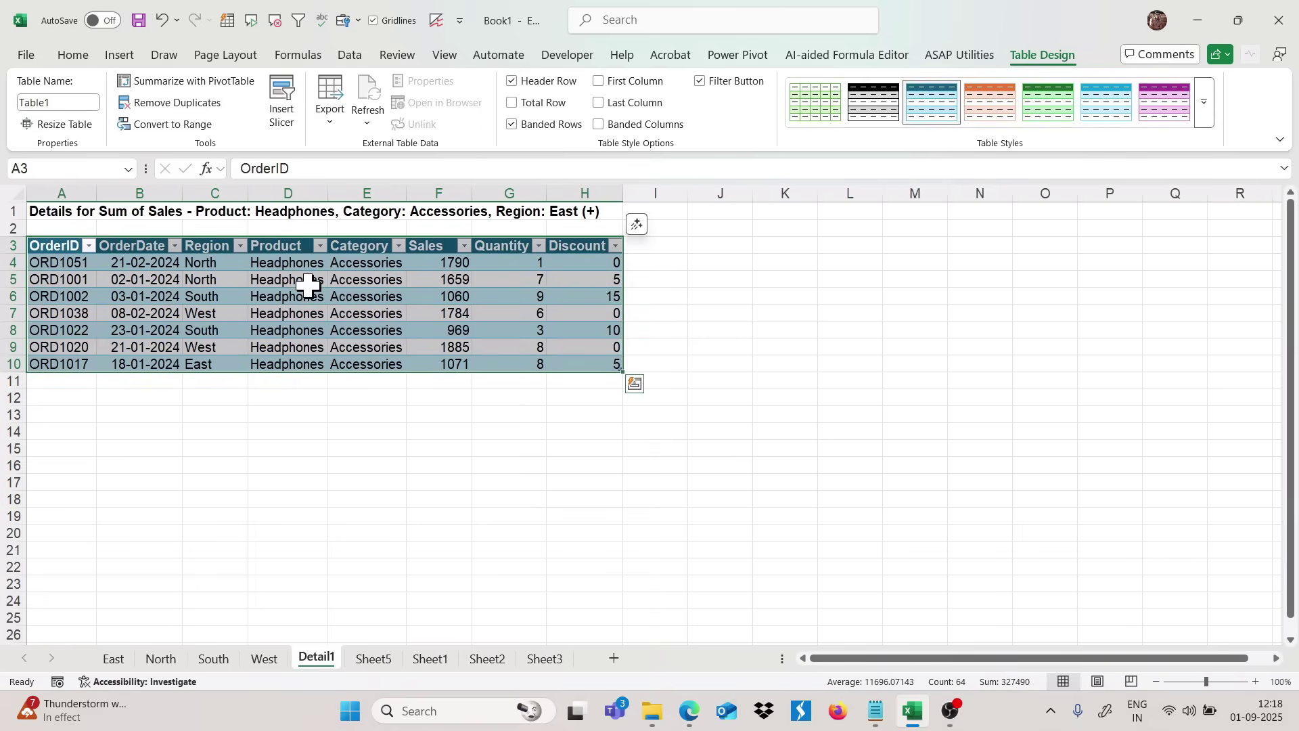
{"action": "left_click", "coordinate": [294, 266]}
{"action": "left_click_drag", "start_coordinate": [295, 266], "coordinate": [291, 346]}
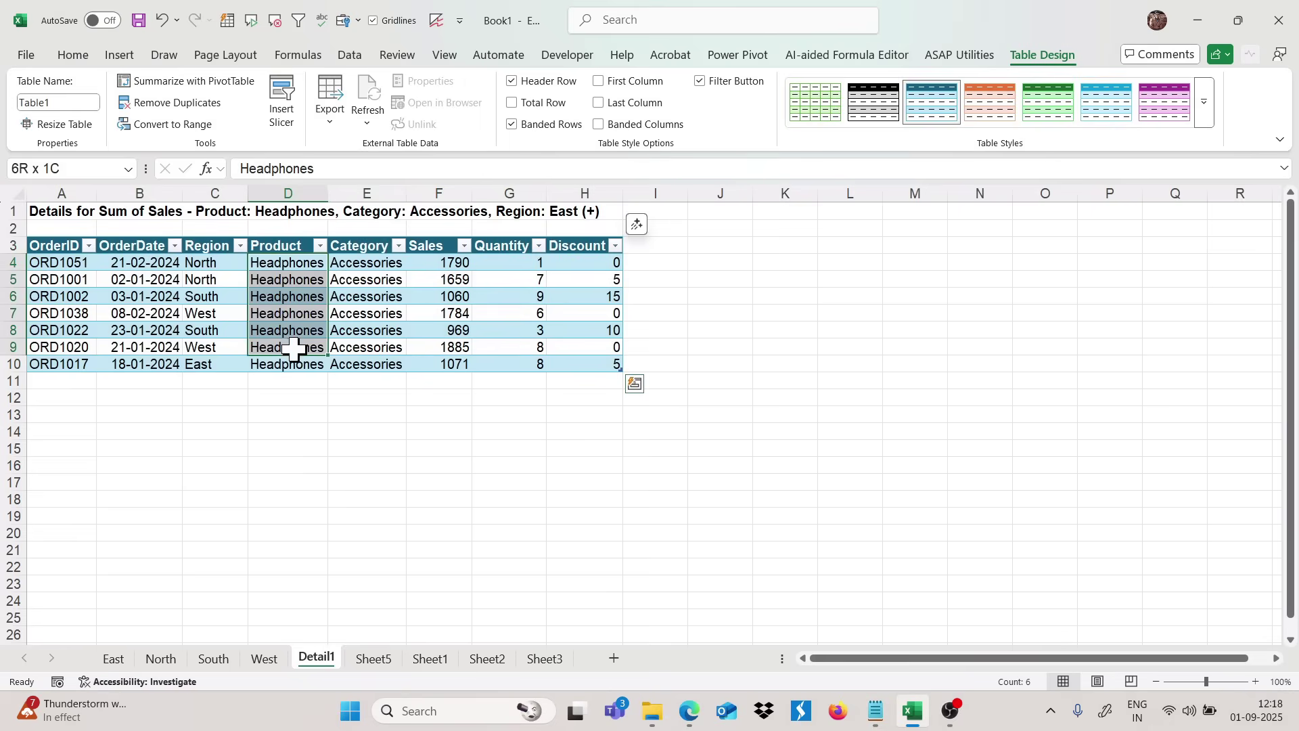
Step: Show the detail records behind the Accessories Laptop sales, and return to the pivot table on Sheet5
{"action": "left_click", "coordinate": [374, 660]}
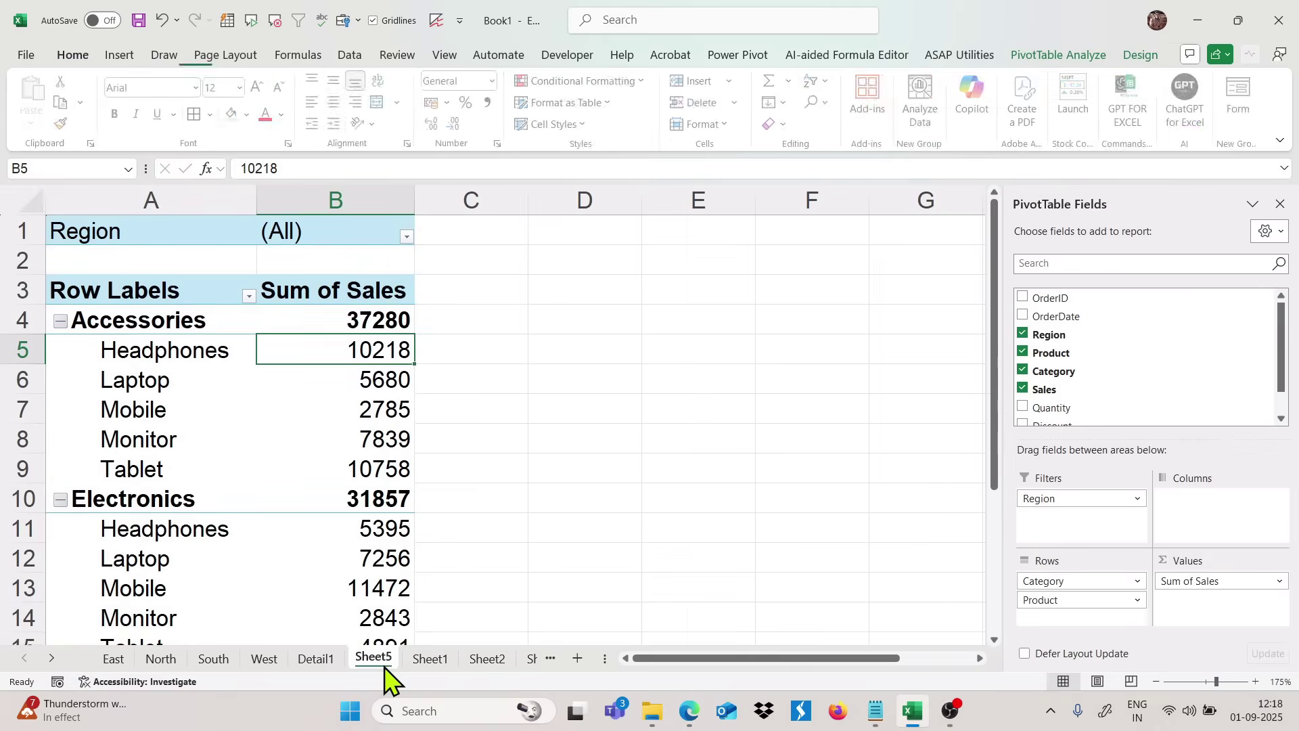
{"action": "double_click", "coordinate": [390, 380]}
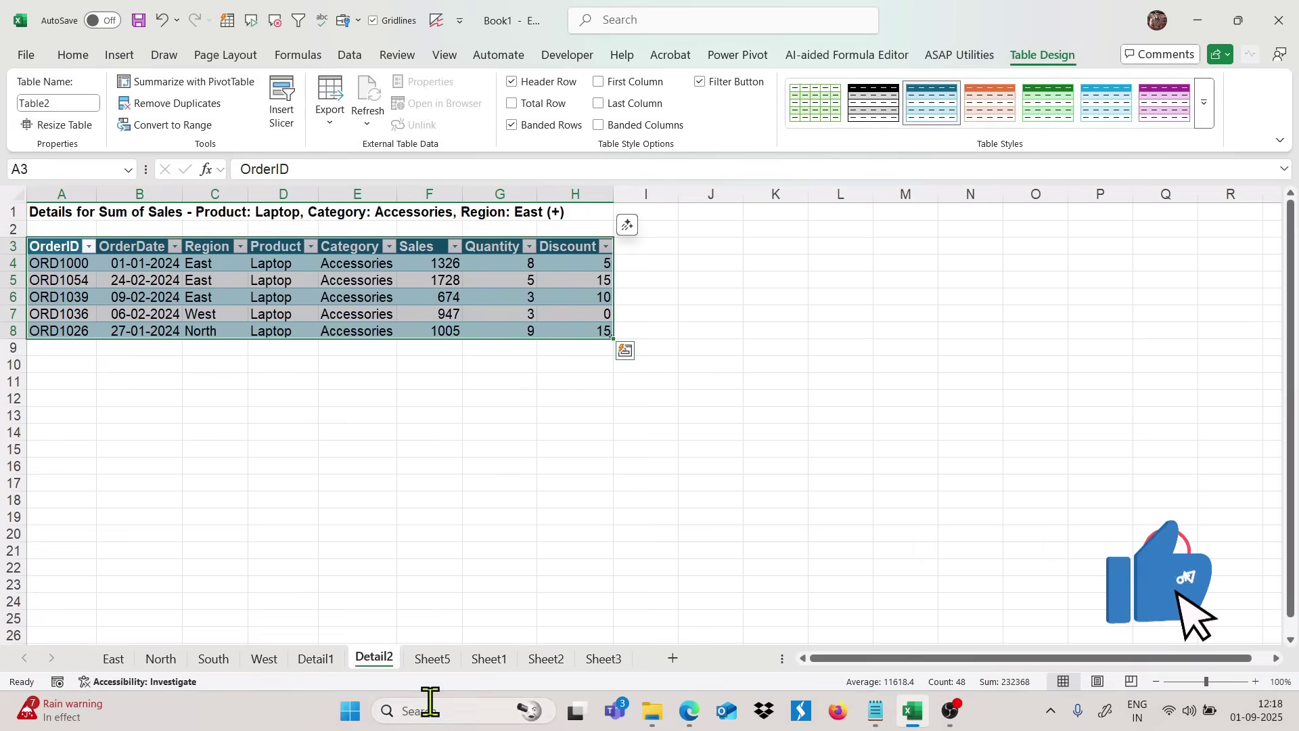
{"action": "left_click", "coordinate": [434, 659]}
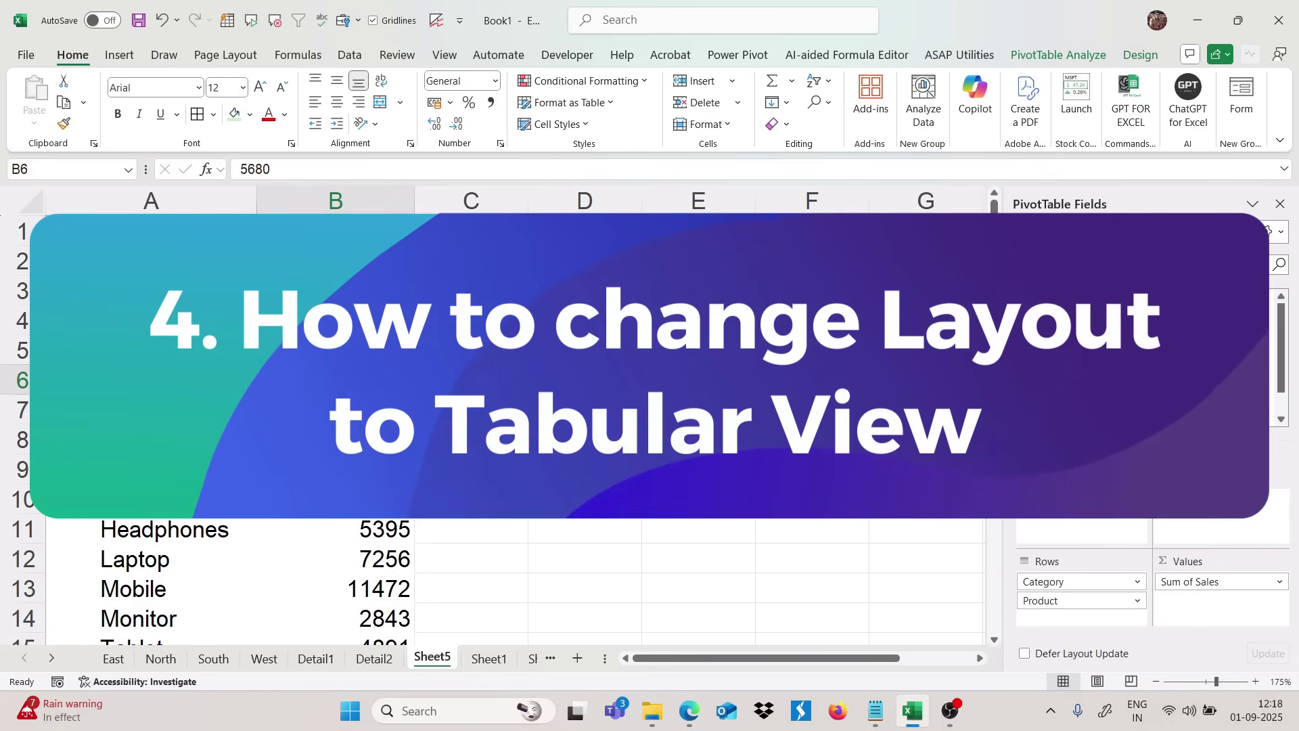
Step: Examine how categories and products share the Row Labels column, and switch the pivot table's report layout to Tabular Form
{"action": "left_click", "coordinate": [176, 325]}
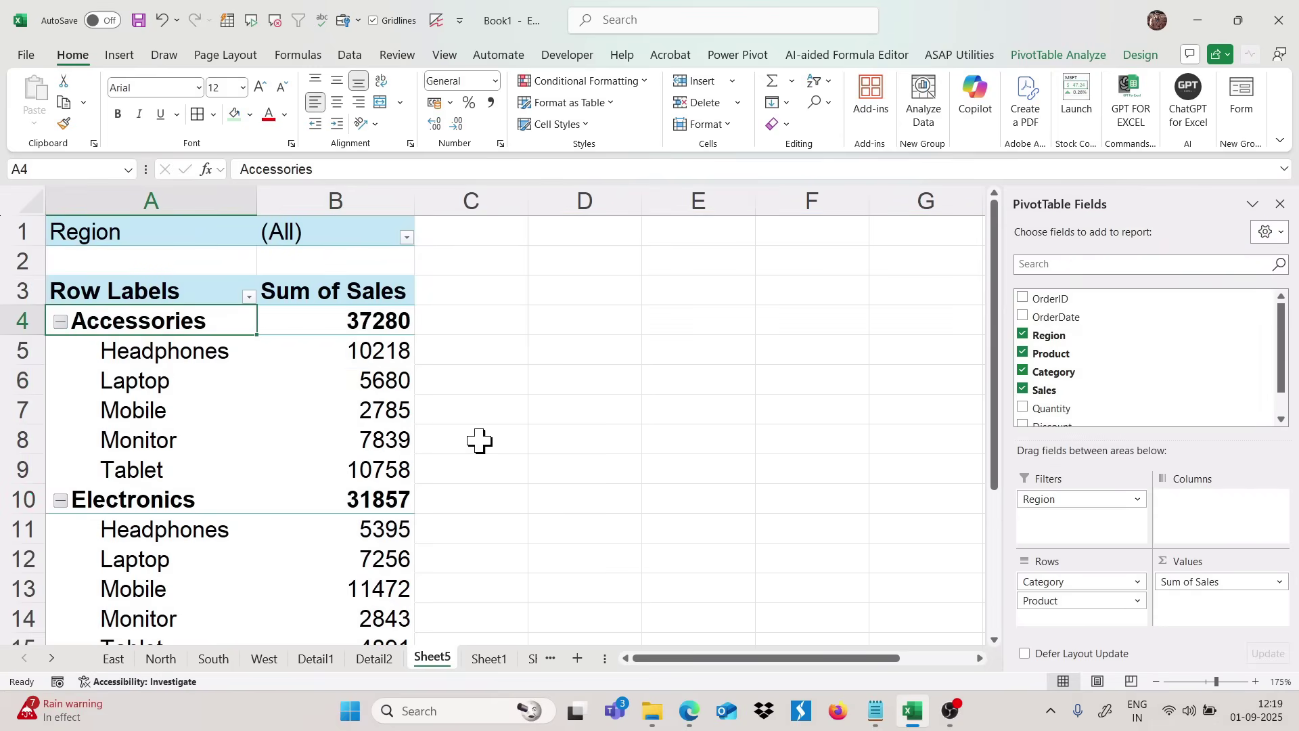
{"action": "left_click_drag", "start_coordinate": [171, 346], "coordinate": [153, 484]}
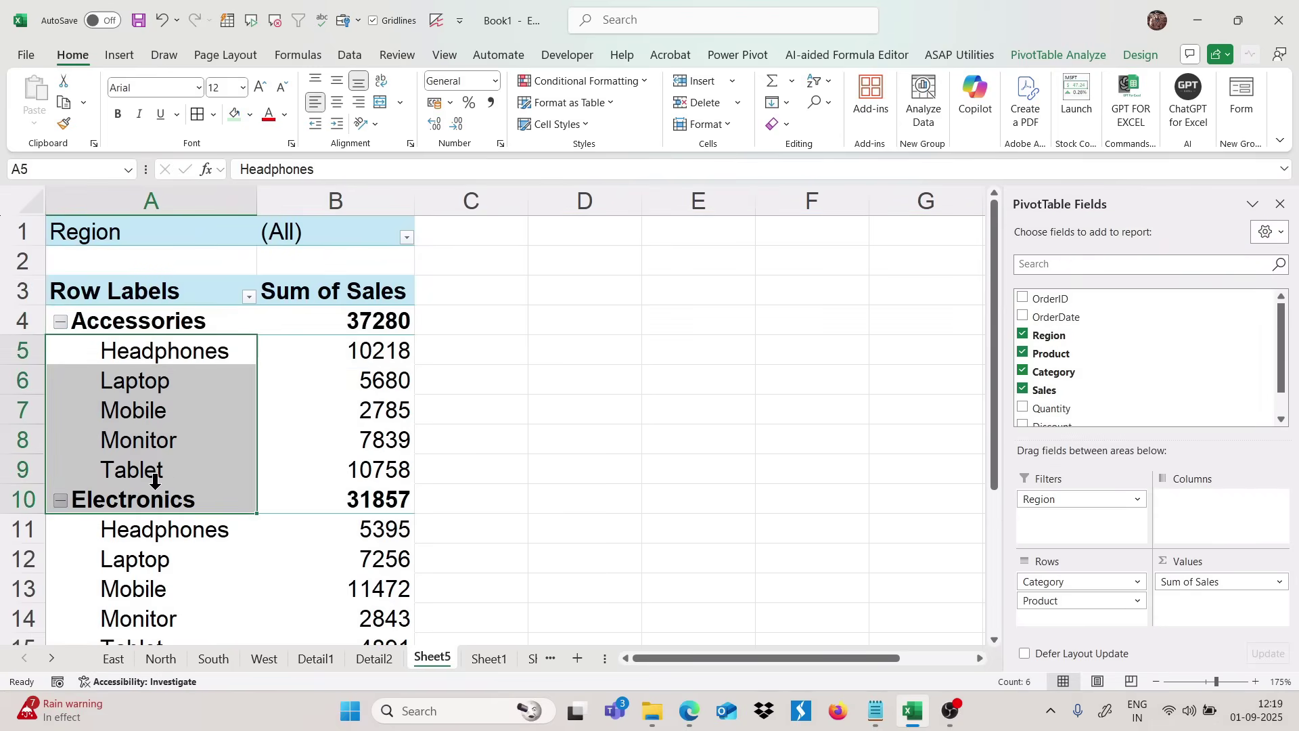
{"action": "left_click", "coordinate": [151, 306]}
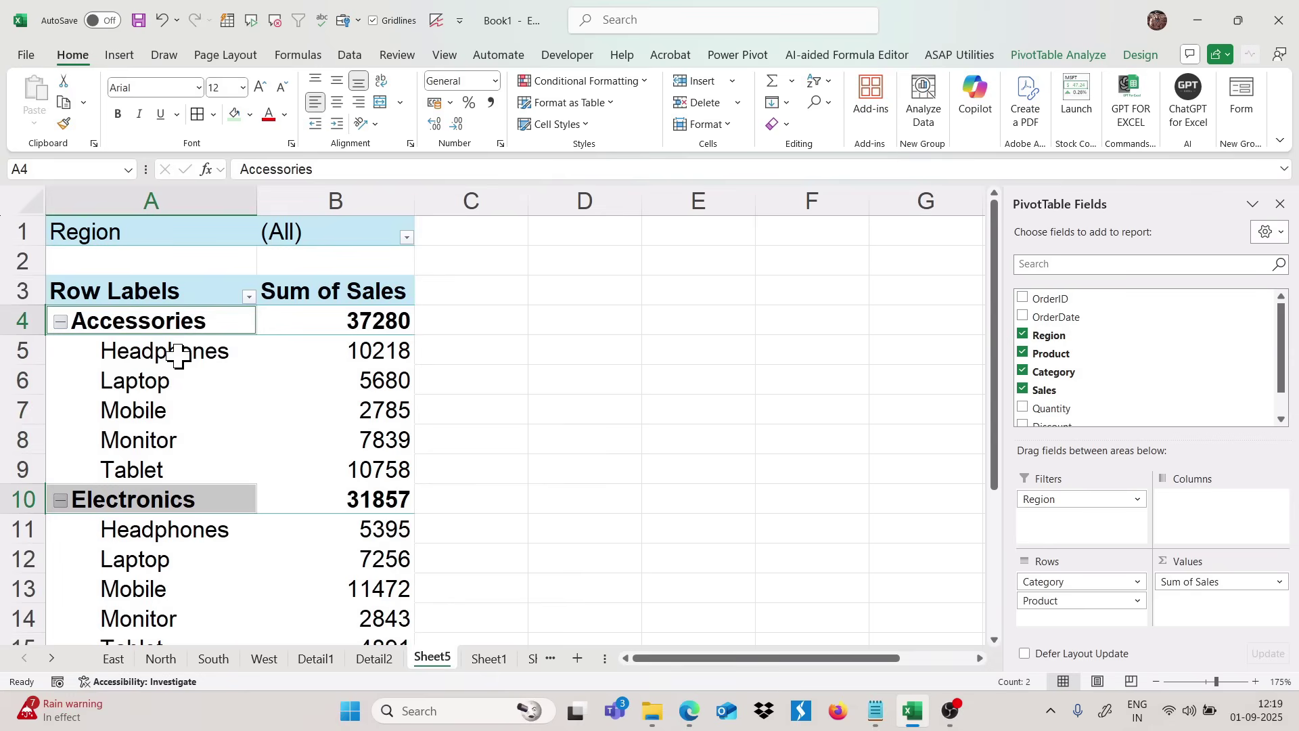
{"action": "left_click_drag", "start_coordinate": [173, 348], "coordinate": [203, 193]}
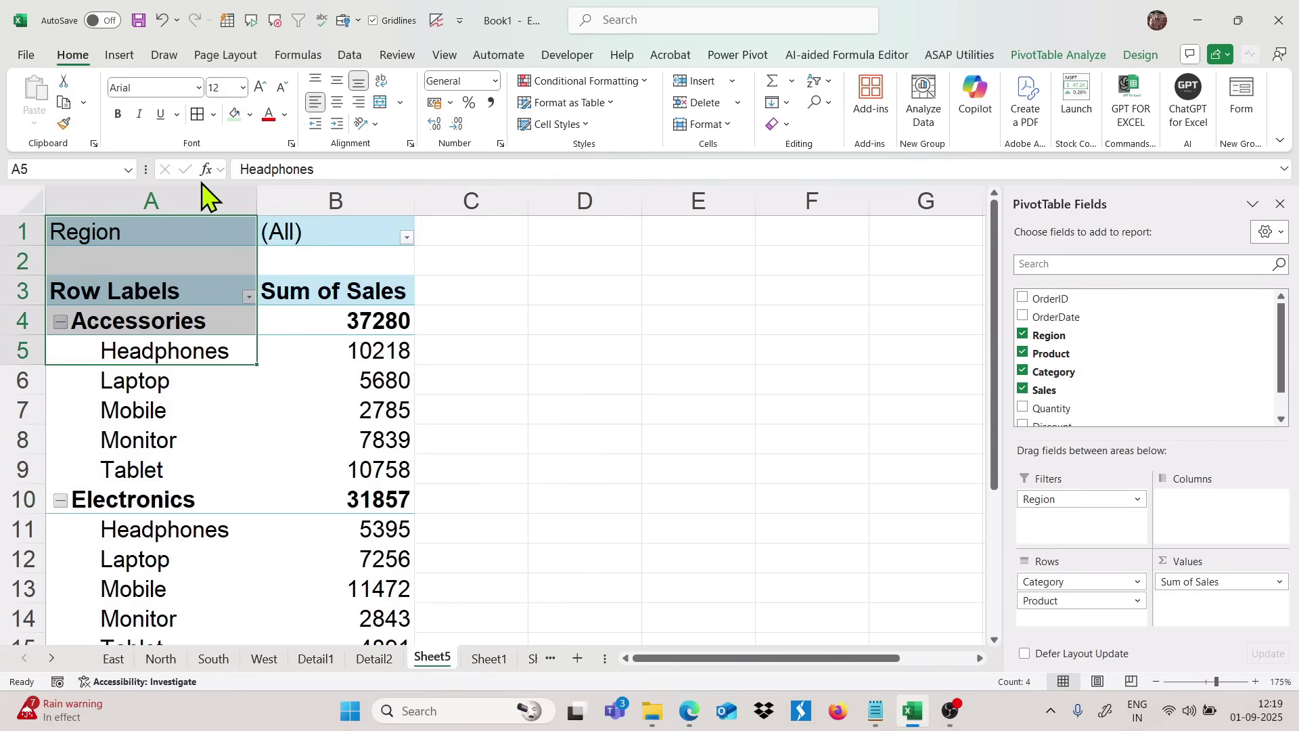
{"action": "left_click", "coordinate": [196, 200]}
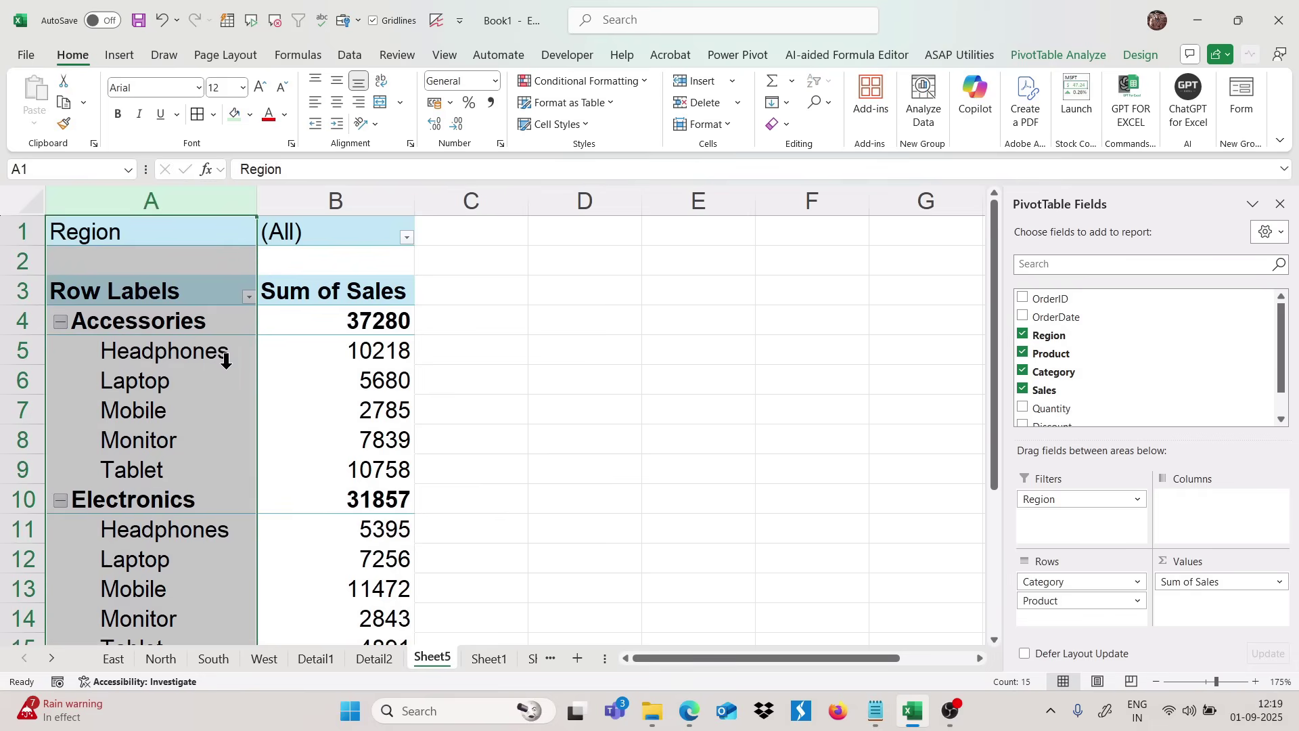
{"action": "left_click", "coordinate": [190, 355]}
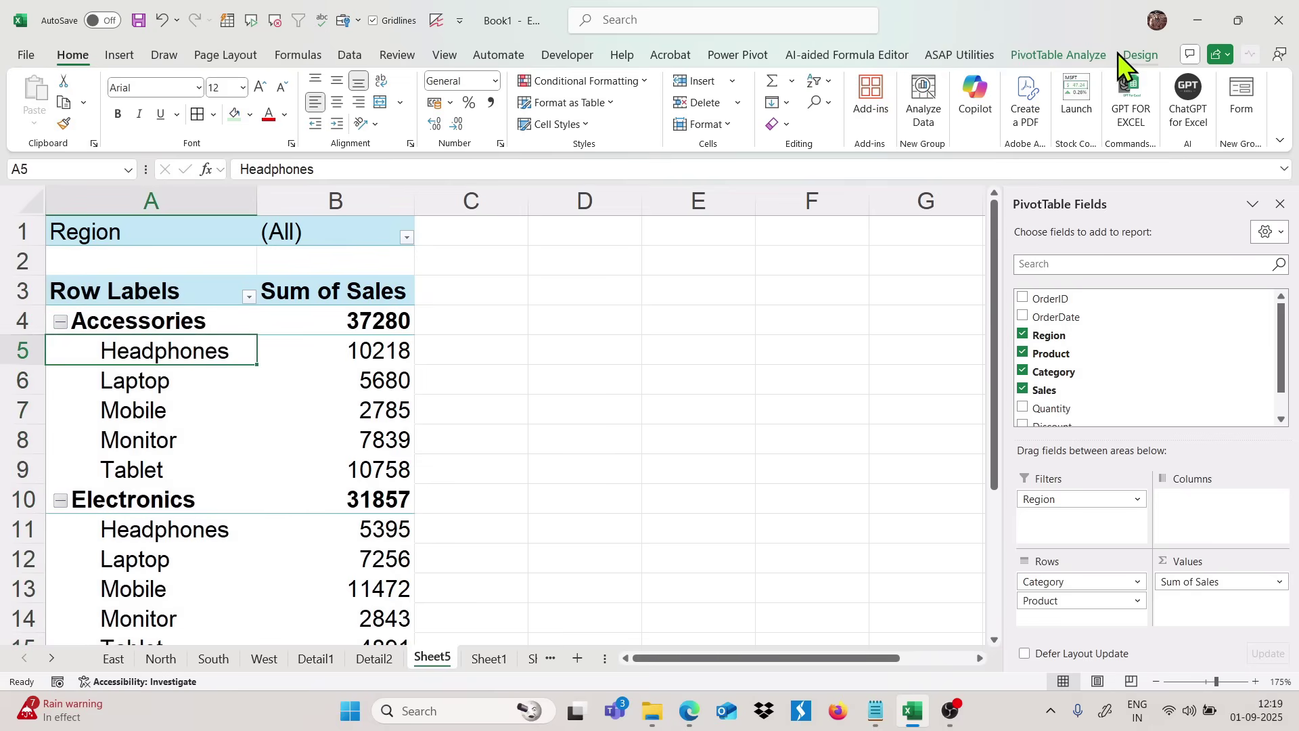
{"action": "left_click", "coordinate": [1139, 55]}
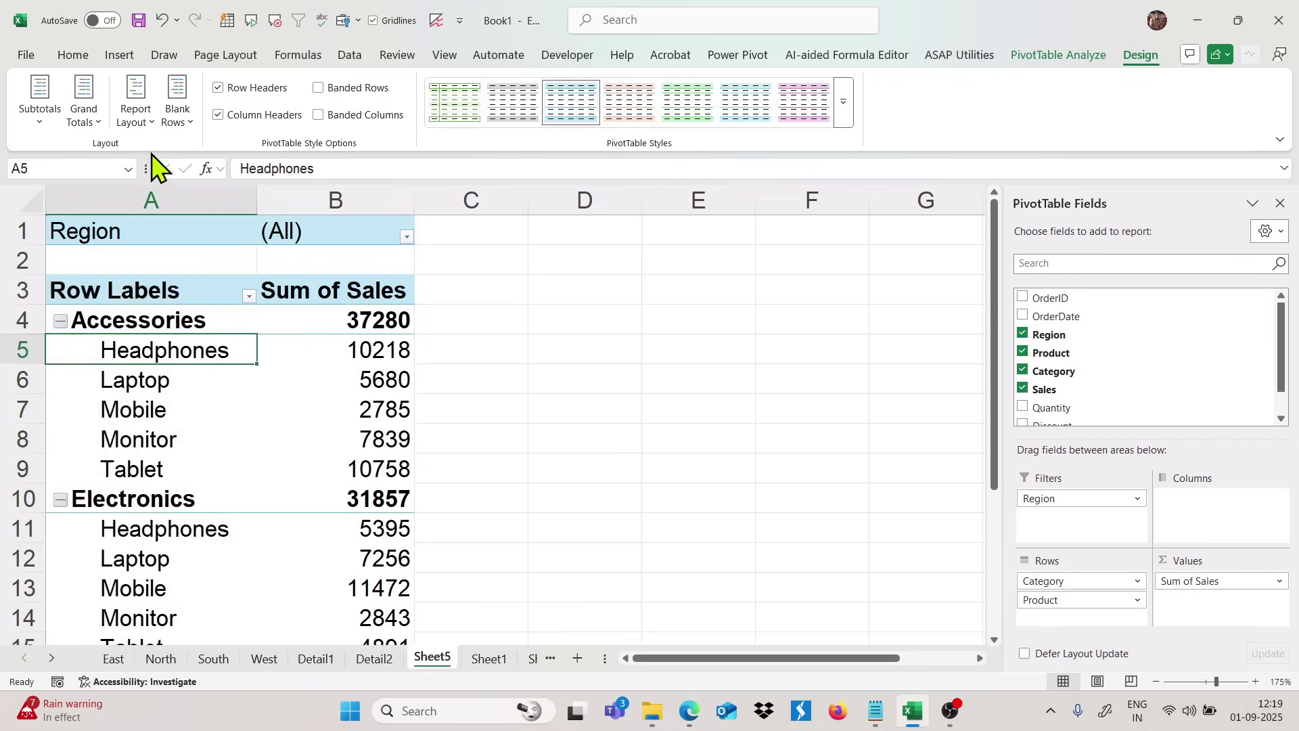
{"action": "left_click", "coordinate": [134, 120]}
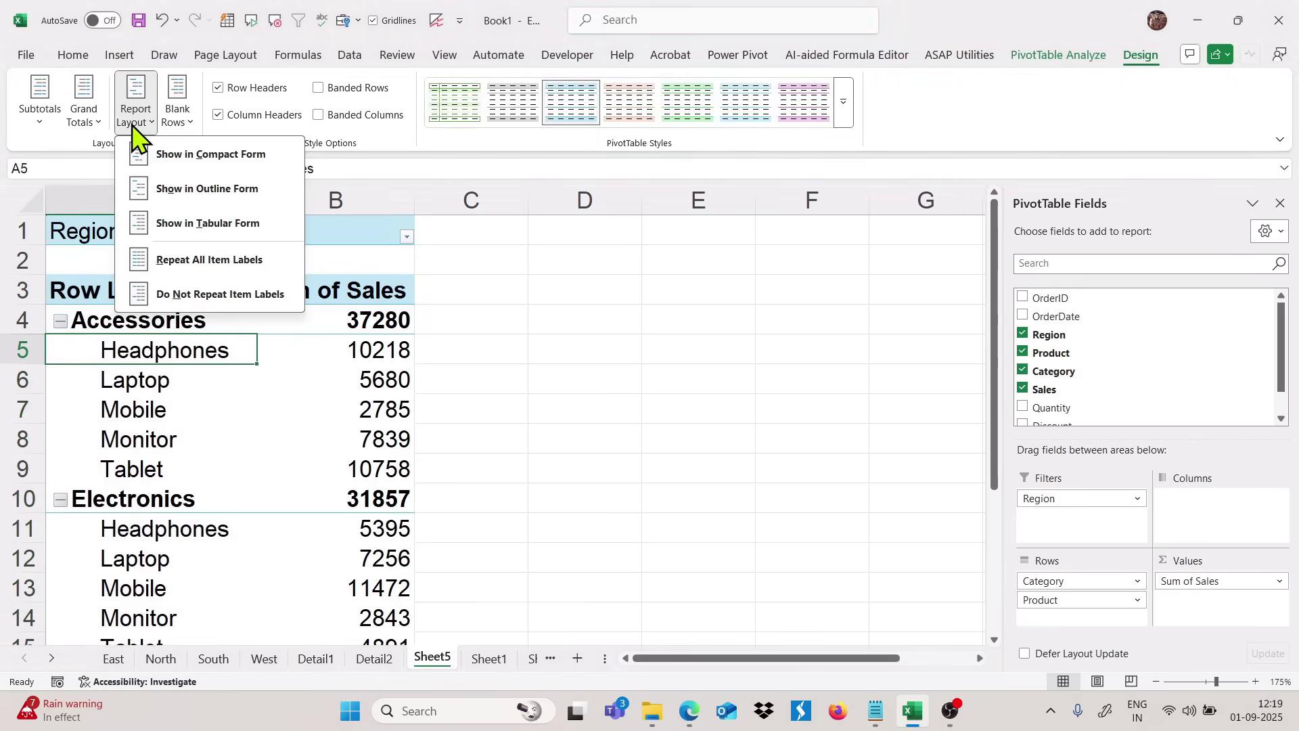
{"action": "left_click", "coordinate": [195, 230]}
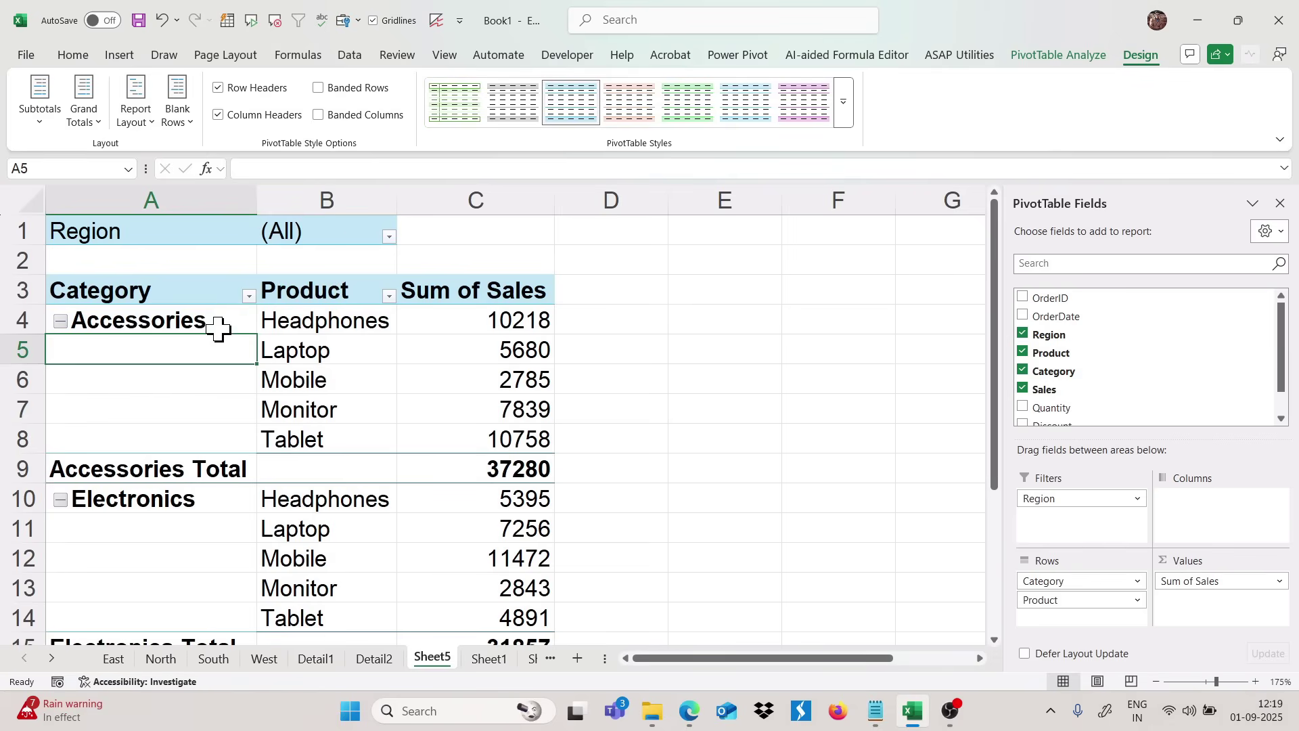
Step: Check the blank cells under Accessories in the Category column, and set the pivot table to repeat all item labels
{"action": "left_click_drag", "start_coordinate": [218, 328], "coordinate": [195, 445]}
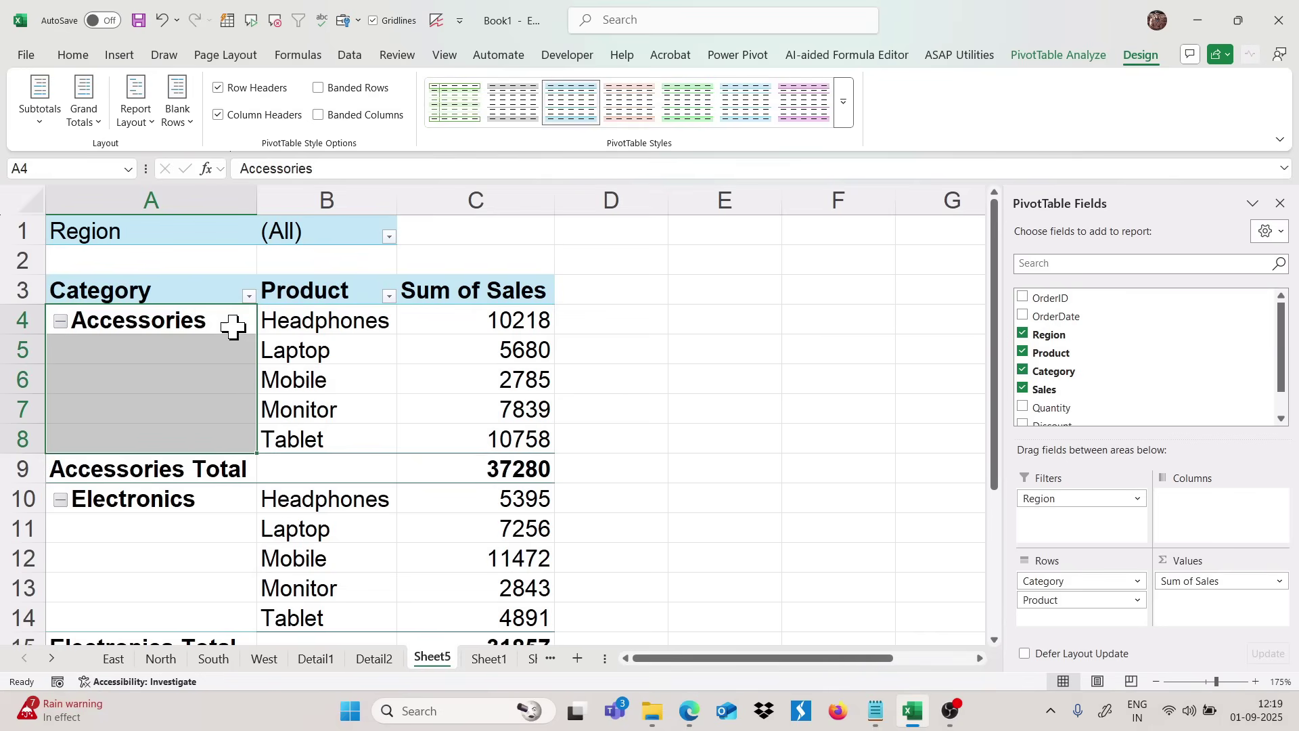
{"action": "left_click", "coordinate": [195, 326]}
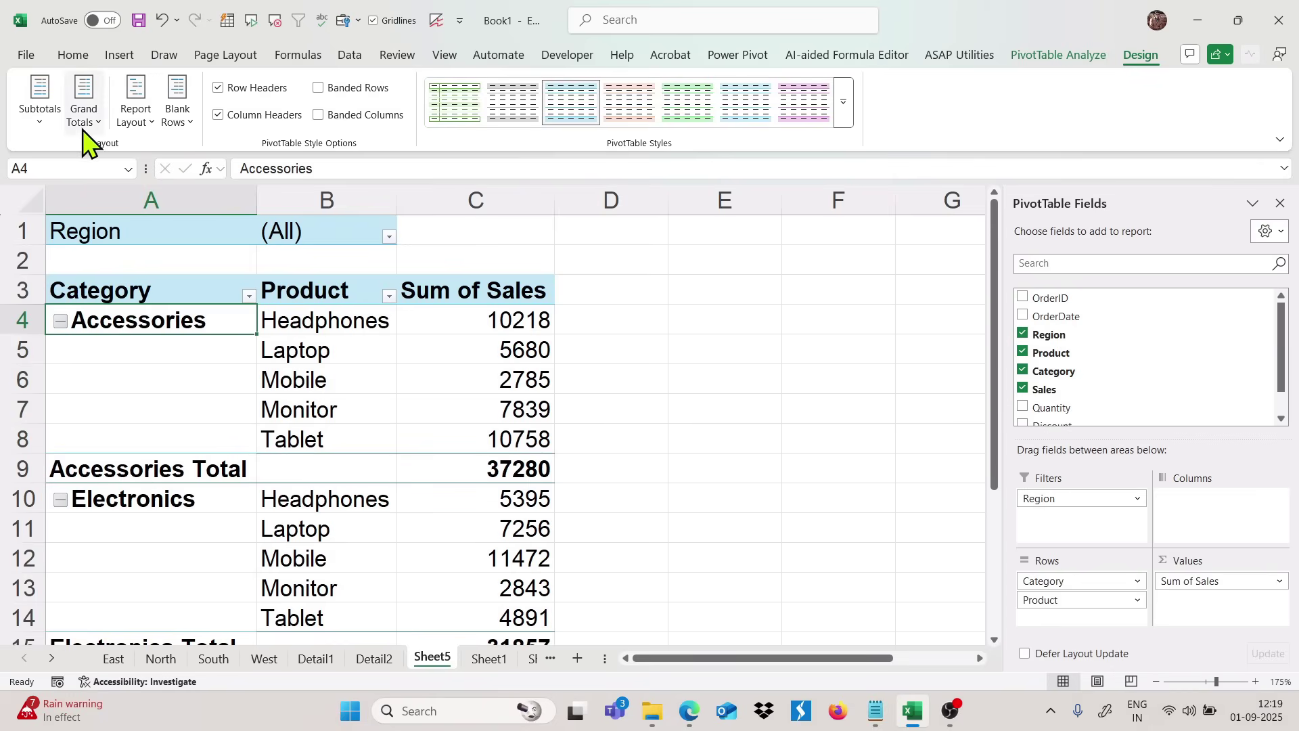
{"action": "left_click", "coordinate": [117, 128]}
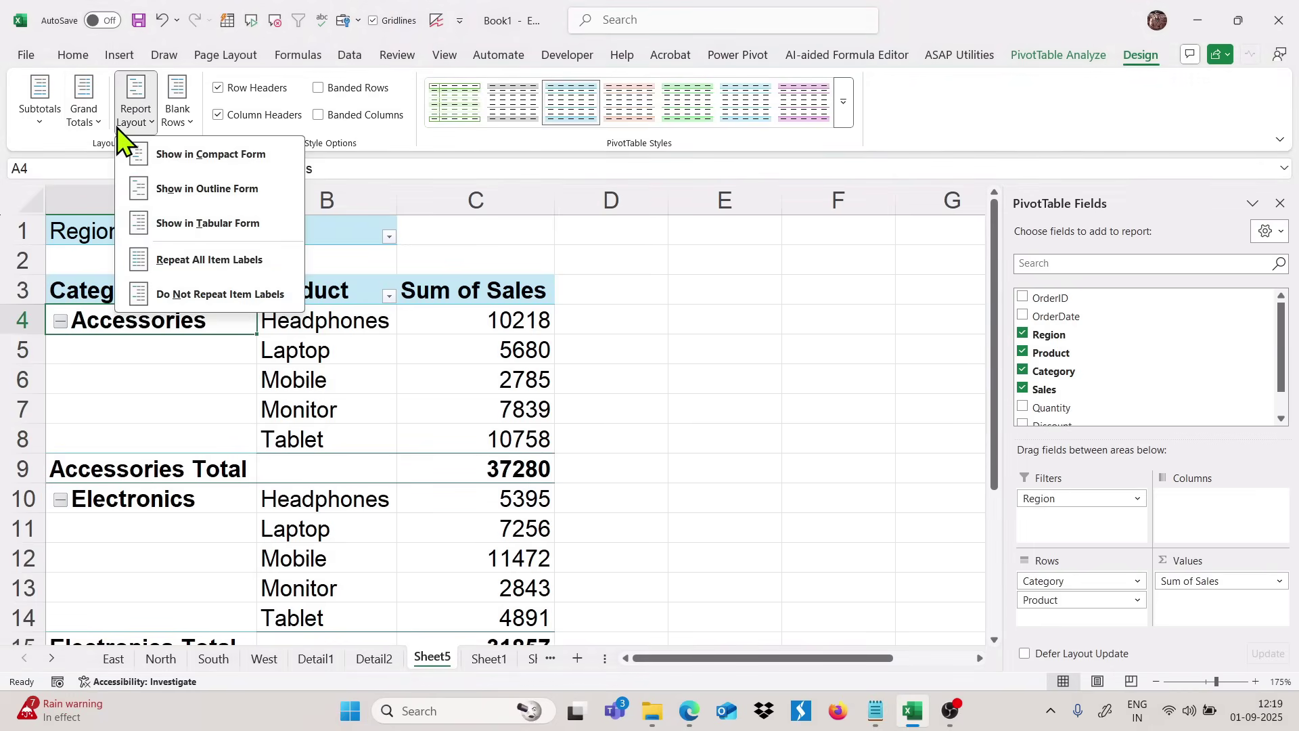
{"action": "left_click", "coordinate": [203, 264]}
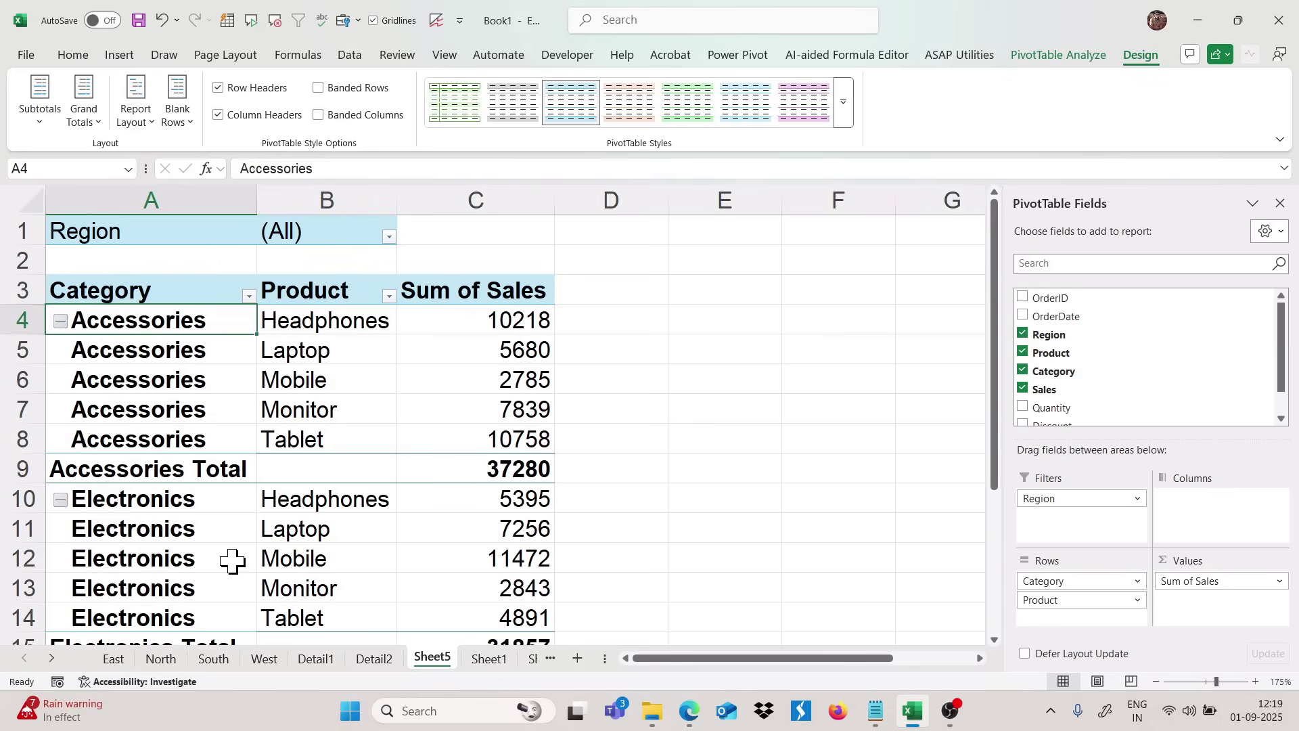
Step: Turn on merging and centering of cells with labels in the pivot table's options
{"action": "scroll", "coordinate": [232, 560], "scroll_direction": "down", "scroll_amount": 4}
{"action": "scroll", "coordinate": [232, 561], "scroll_direction": "up", "scroll_amount": 4}
{"action": "right_click", "coordinate": [193, 358]}
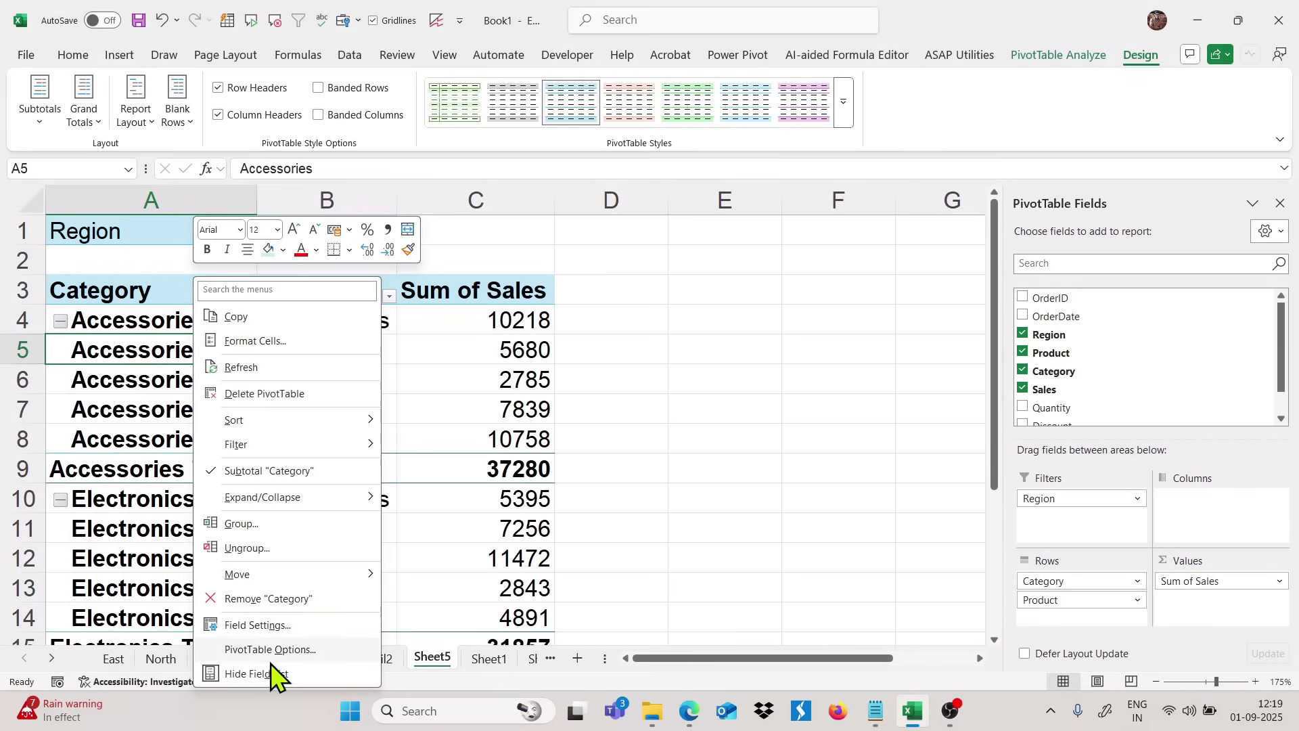
{"action": "left_click", "coordinate": [259, 651]}
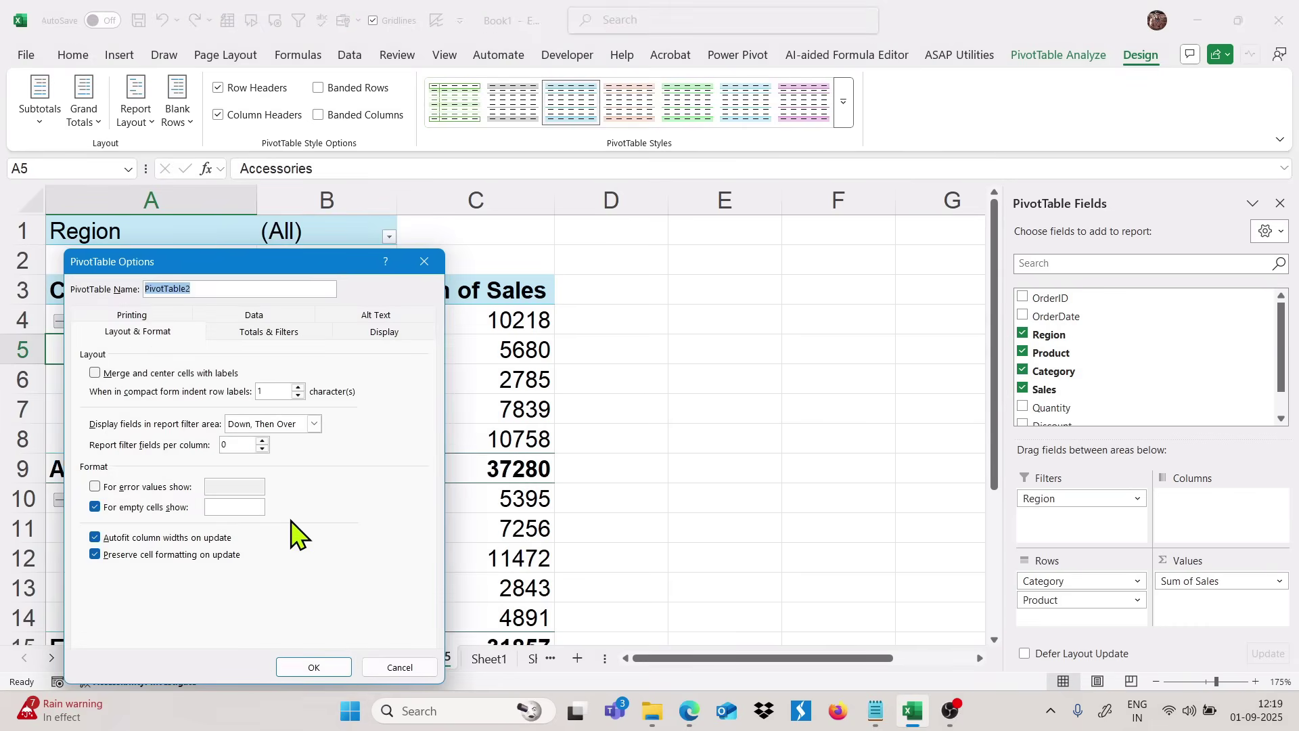
{"action": "left_click", "coordinate": [96, 374]}
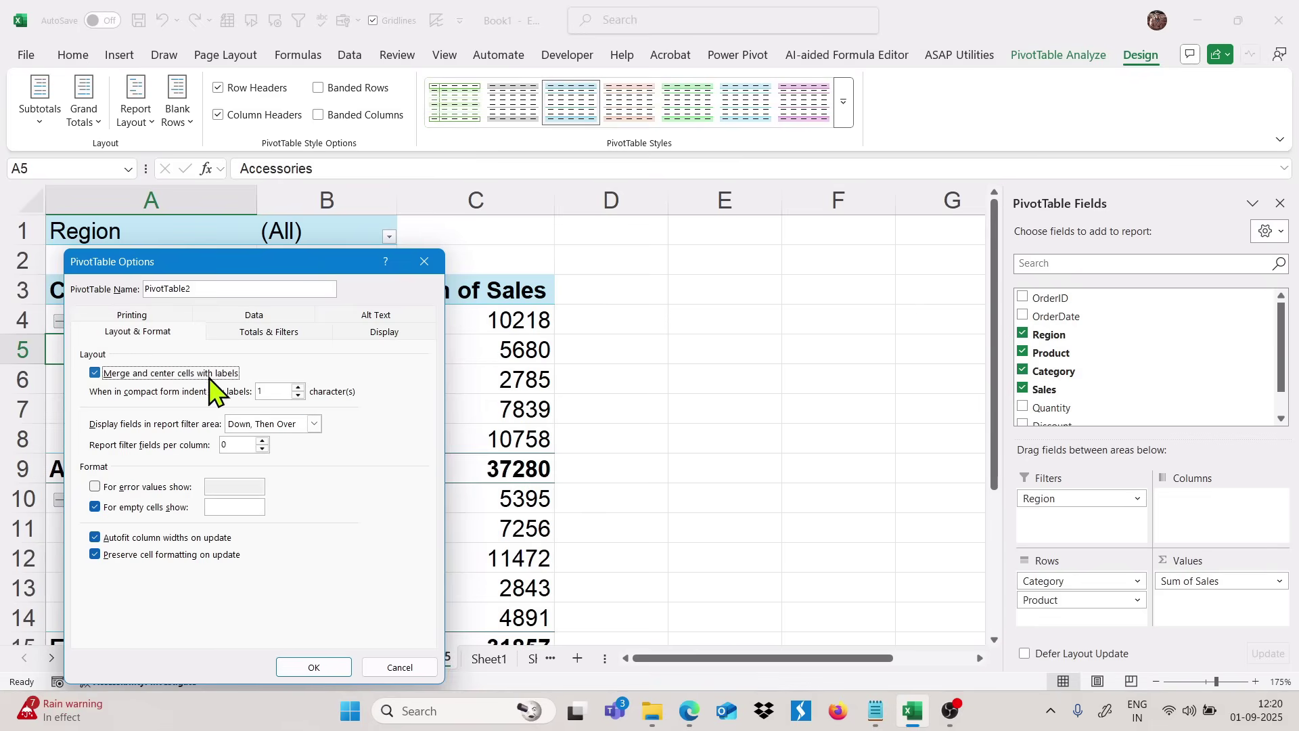
{"action": "left_click", "coordinate": [314, 668]}
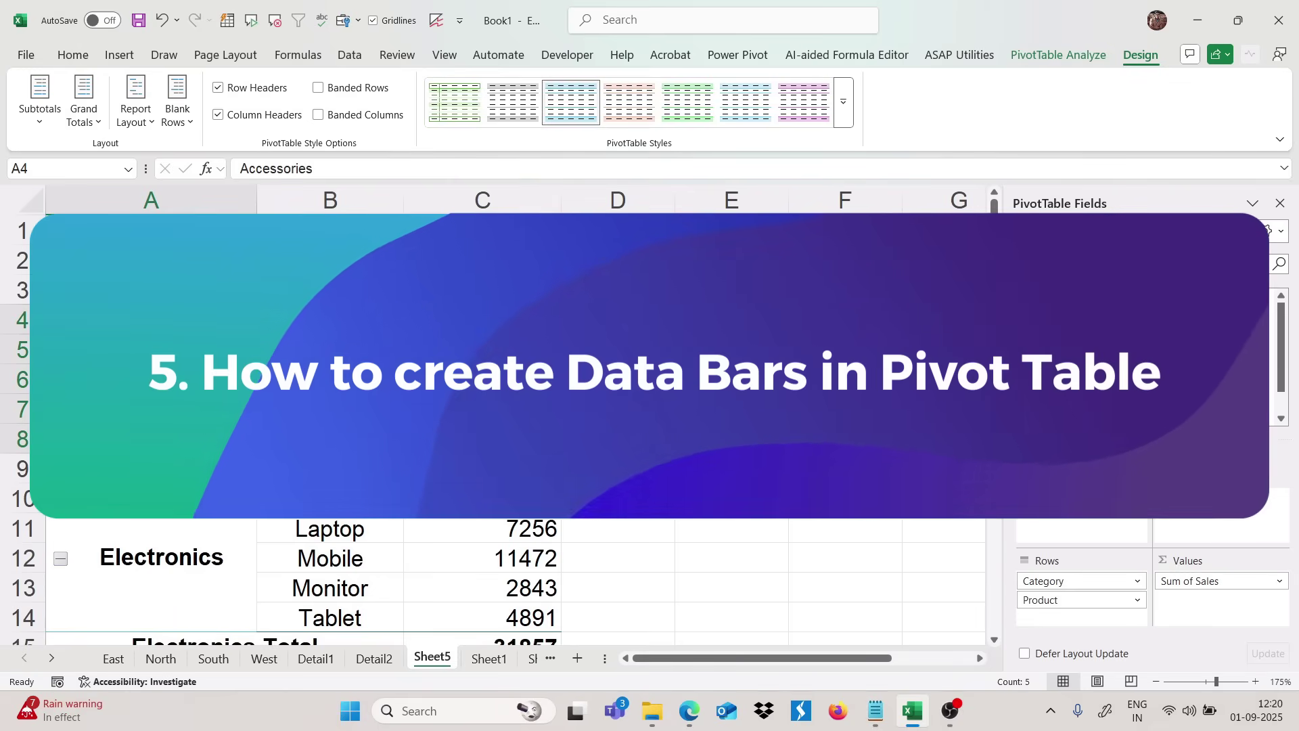
Step: Add solid blue data bars to all cells showing "Sum of Sales" values in the pivot table
{"action": "left_click_drag", "start_coordinate": [519, 327], "coordinate": [508, 426]}
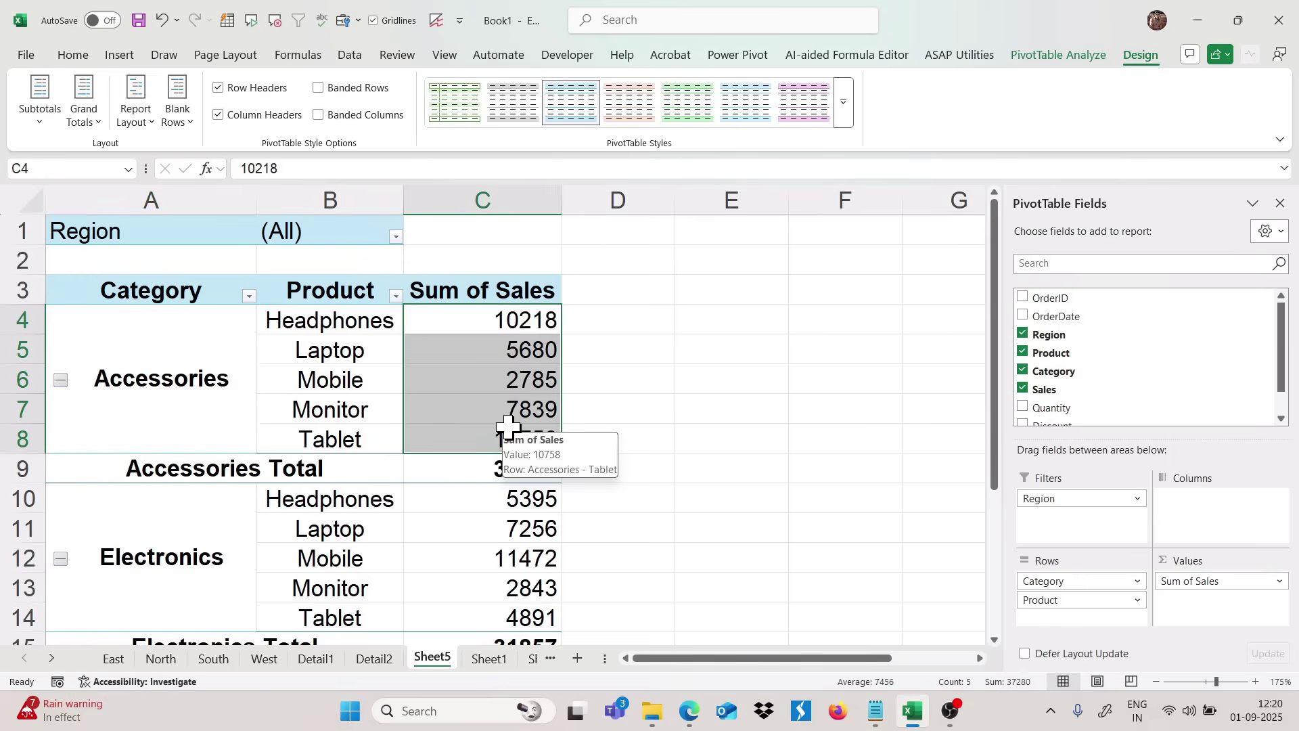
{"action": "left_click", "coordinate": [482, 319]}
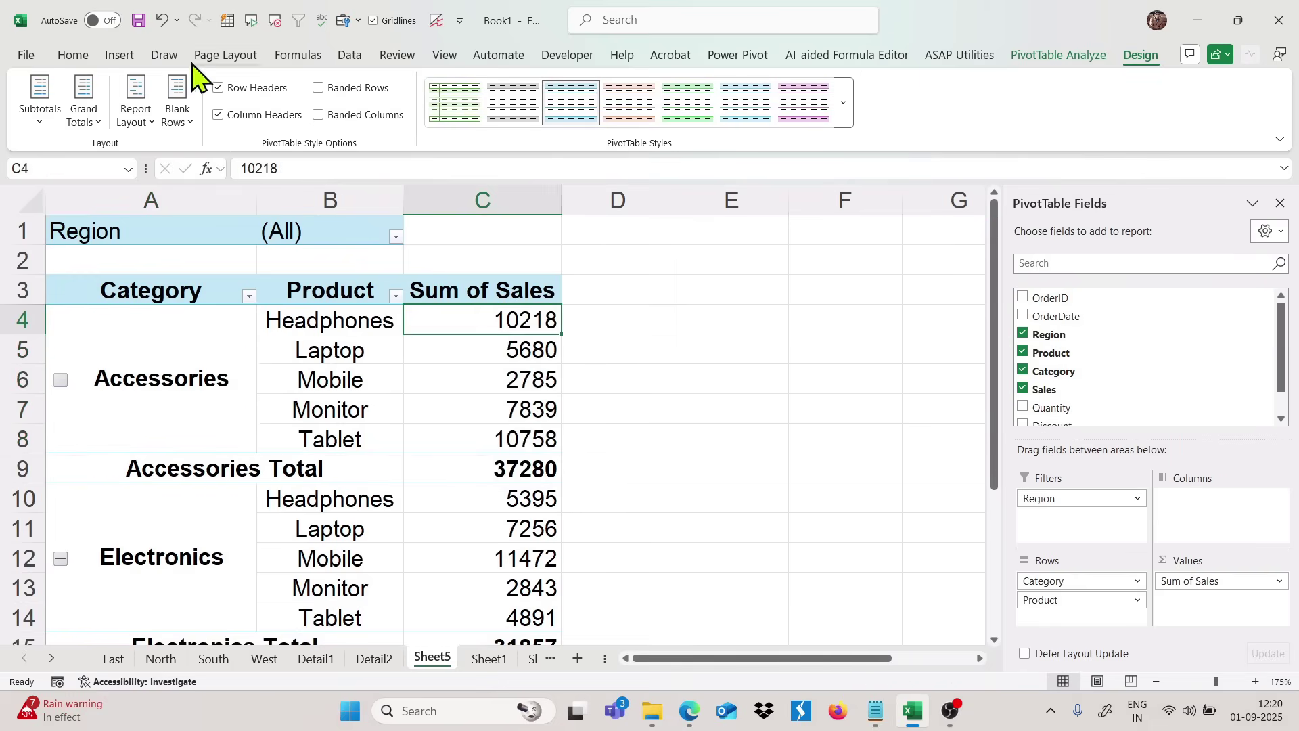
{"action": "left_click", "coordinate": [76, 57]}
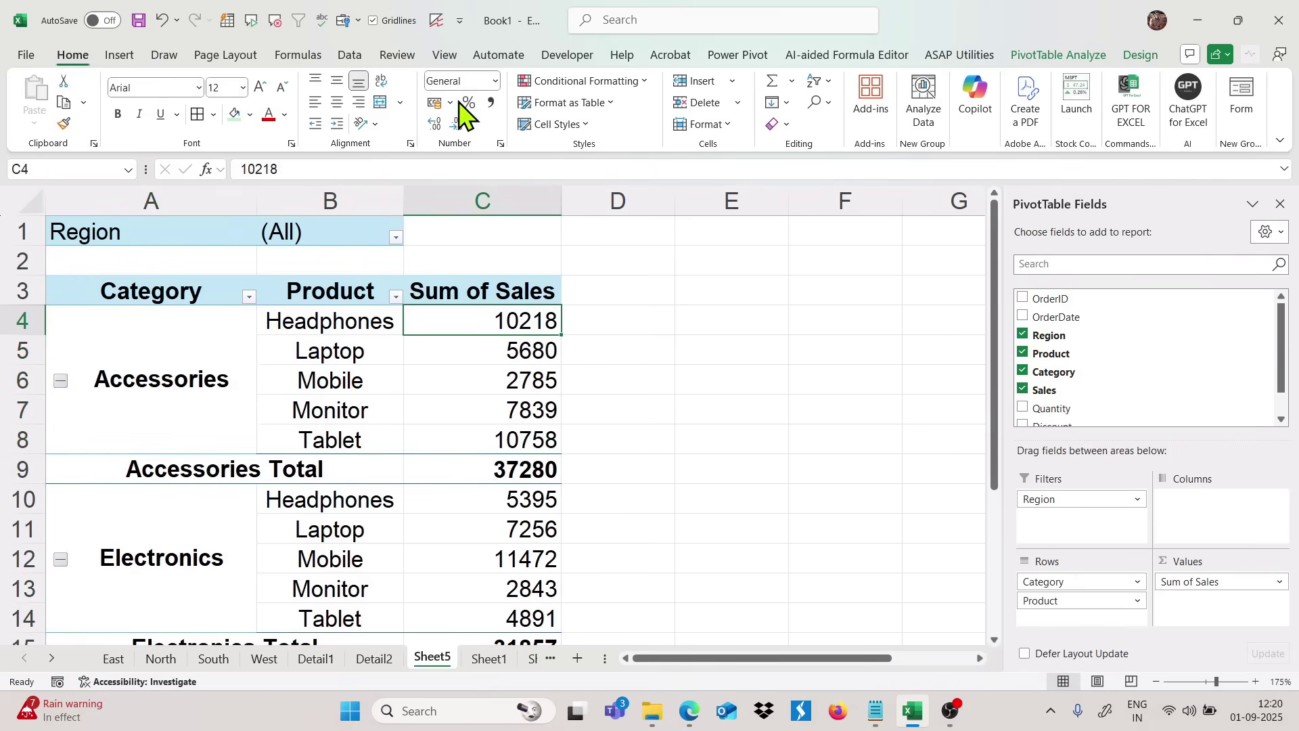
{"action": "left_click", "coordinate": [586, 83]}
{"action": "mouse_move", "coordinate": [617, 192]}
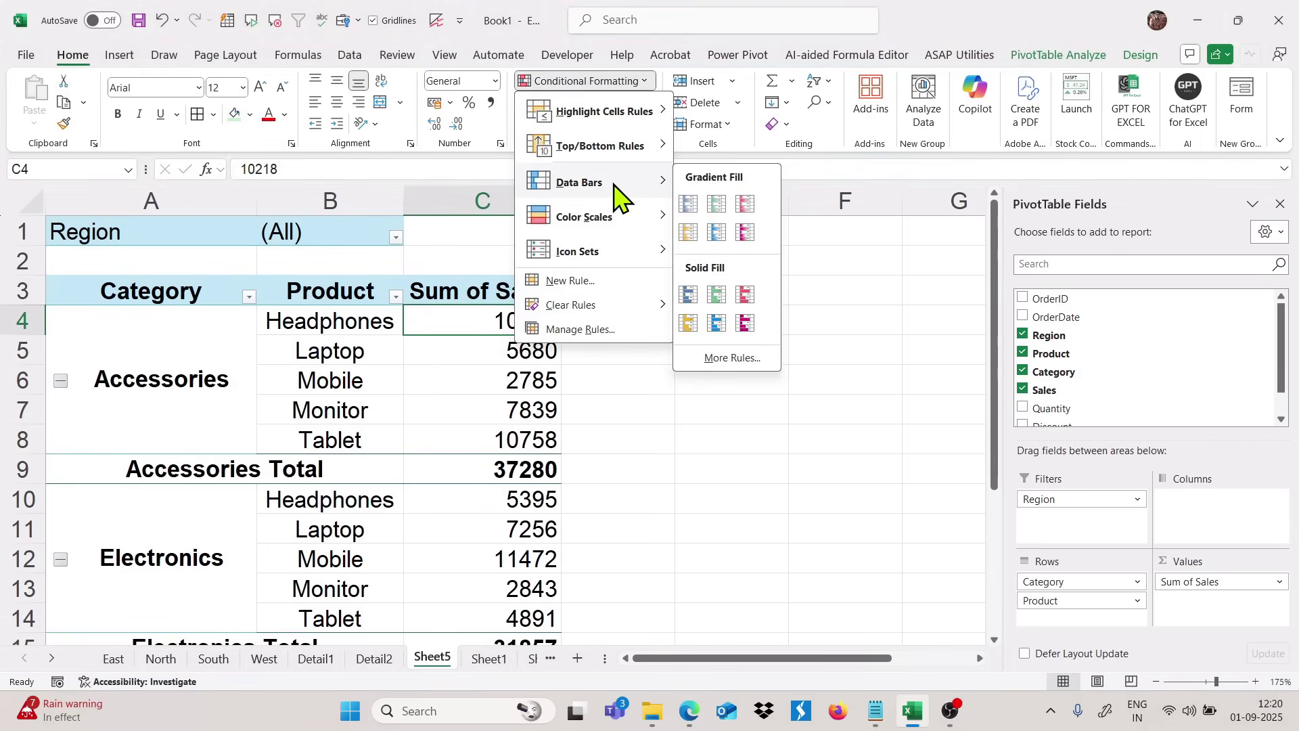
{"action": "left_click", "coordinate": [719, 359]}
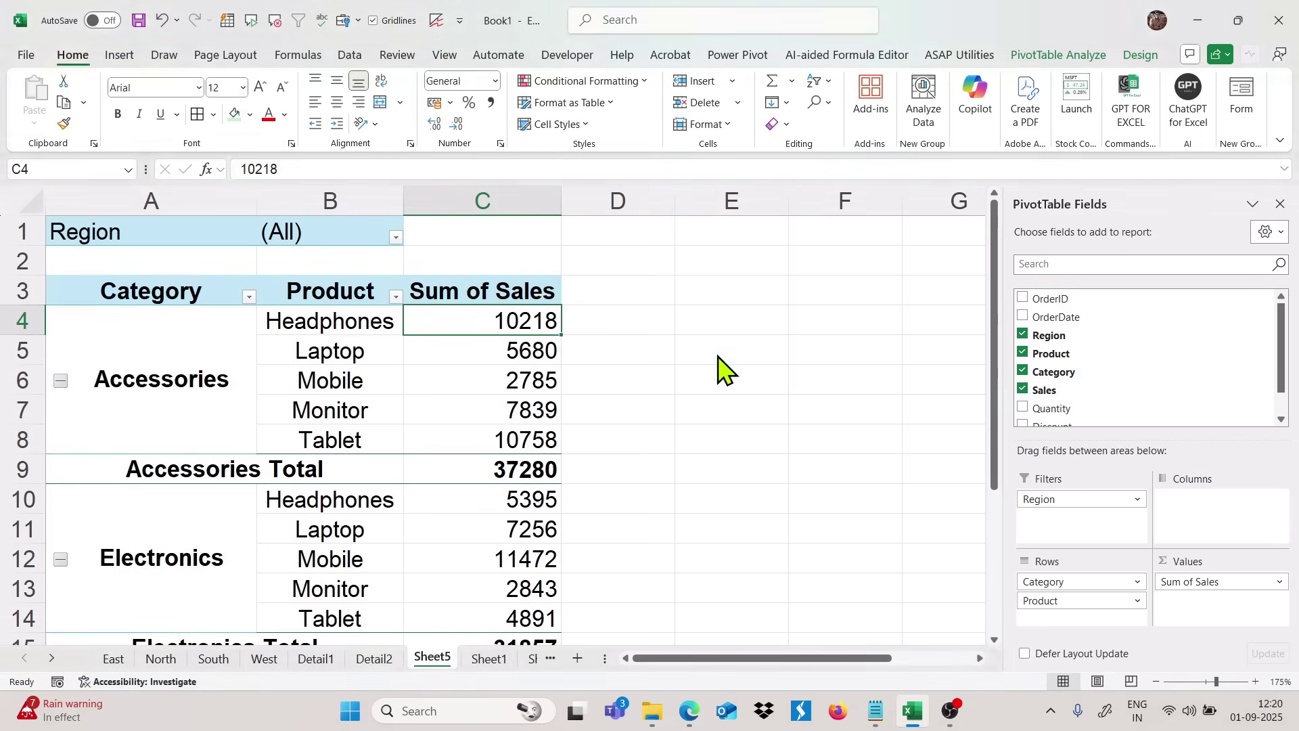
{"action": "left_click_drag", "start_coordinate": [530, 160], "coordinate": [860, 99]}
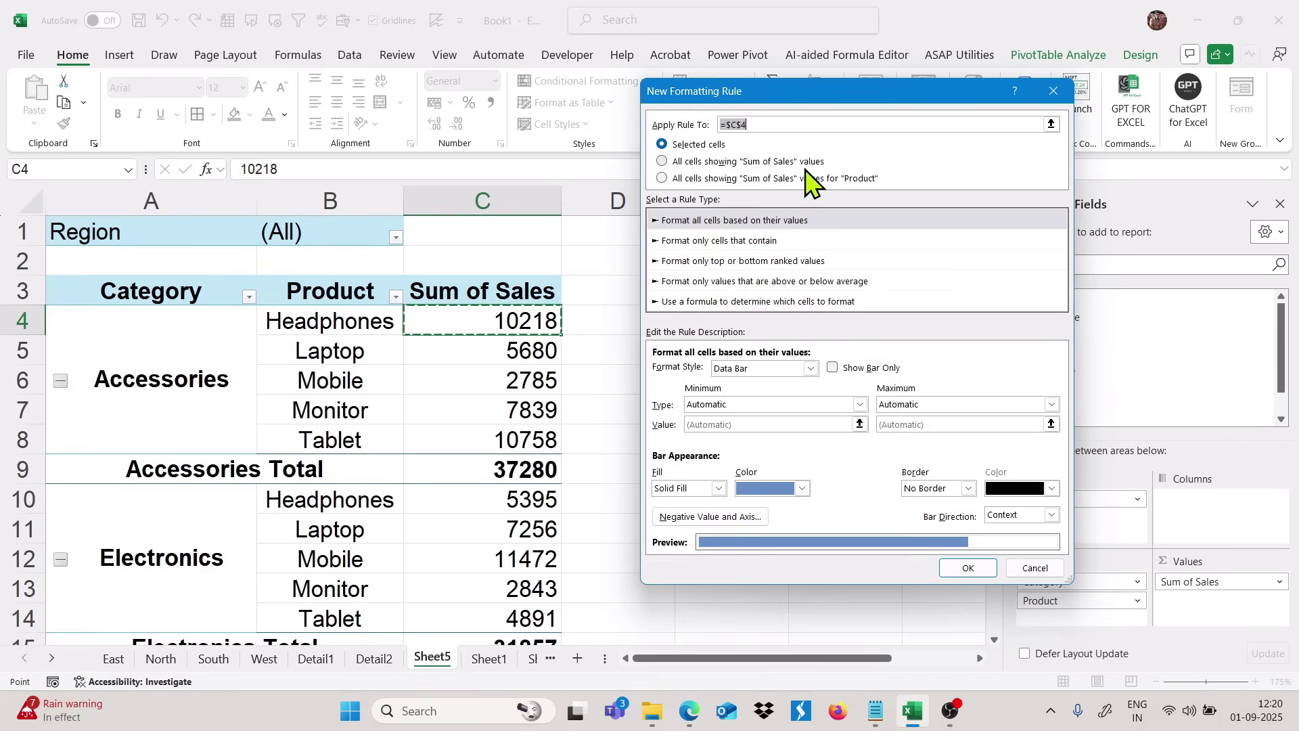
{"action": "left_click", "coordinate": [665, 164]}
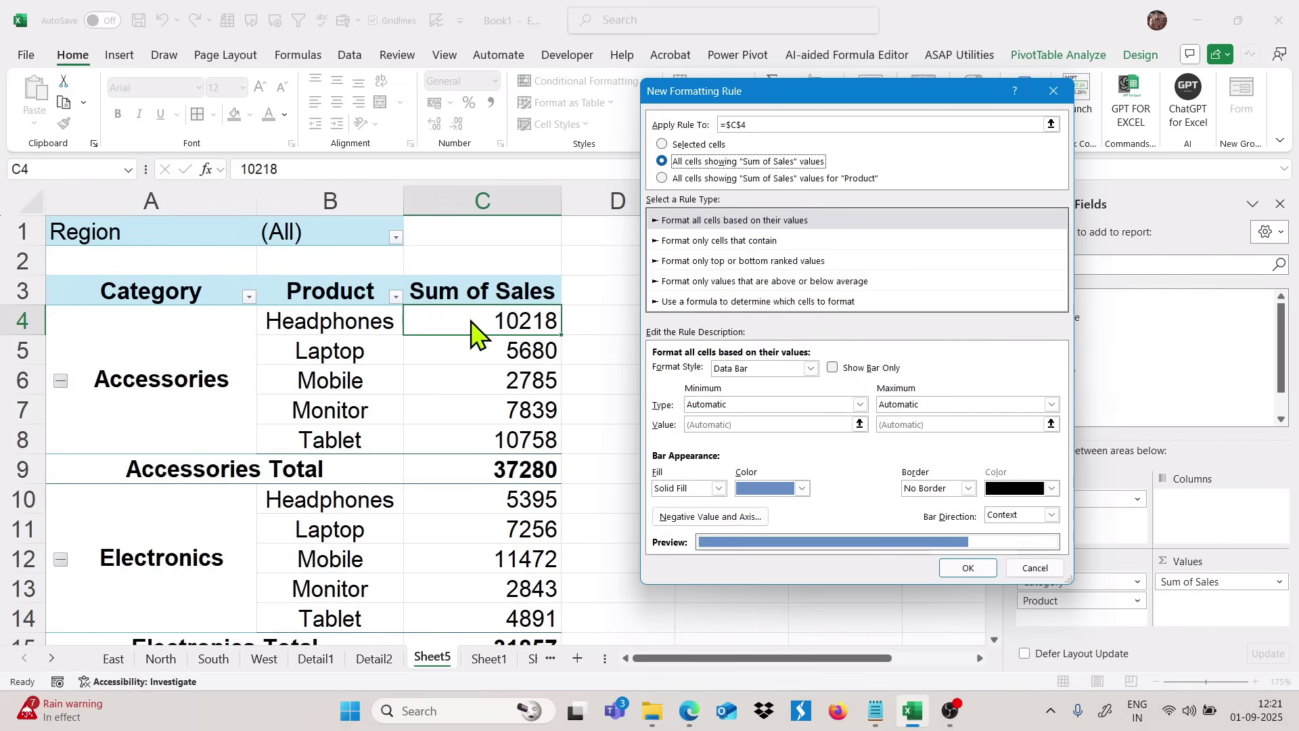
{"action": "left_click", "coordinate": [967, 569]}
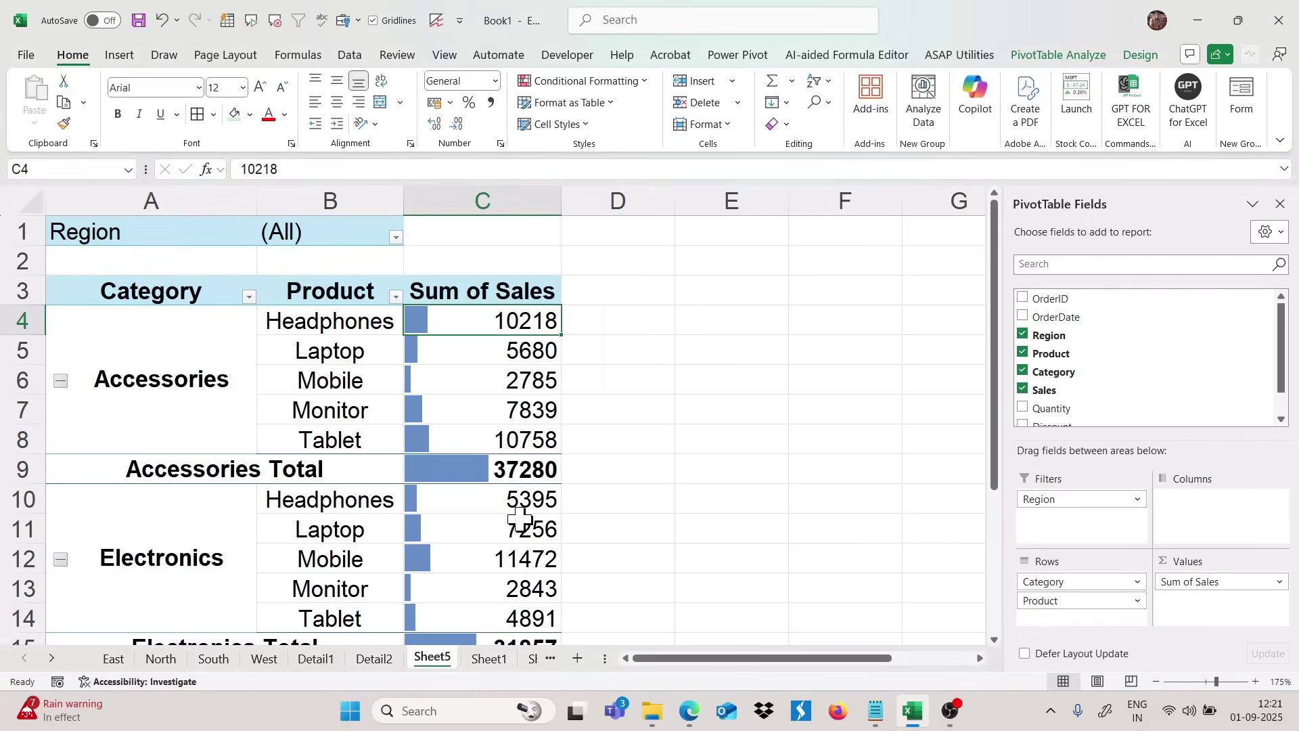
Step: Add the Sales field to the values area a second time, ahead of the existing Sum of Sales, and return to Sheet5
{"action": "left_click", "coordinate": [498, 440]}
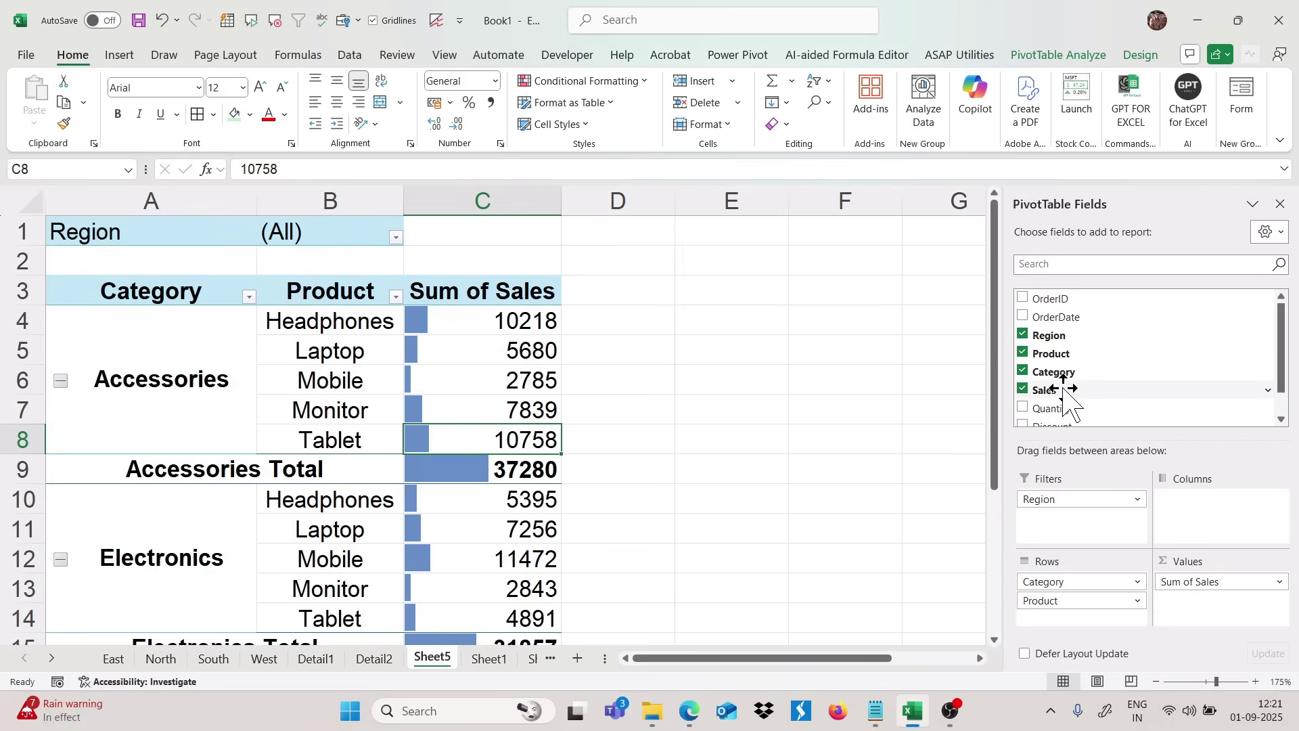
{"action": "left_click_drag", "start_coordinate": [1060, 391], "coordinate": [1225, 576]}
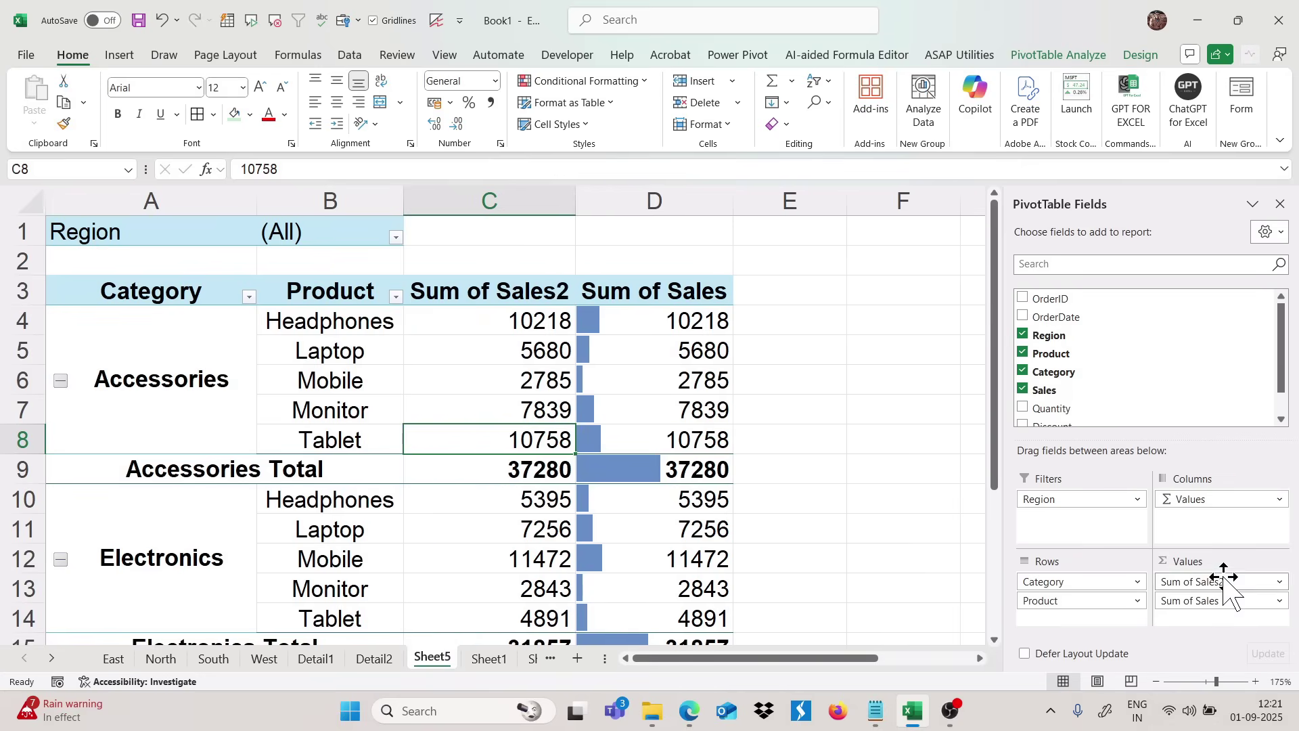
{"action": "left_click", "coordinate": [525, 327]}
{"action": "double_click", "coordinate": [525, 326]}
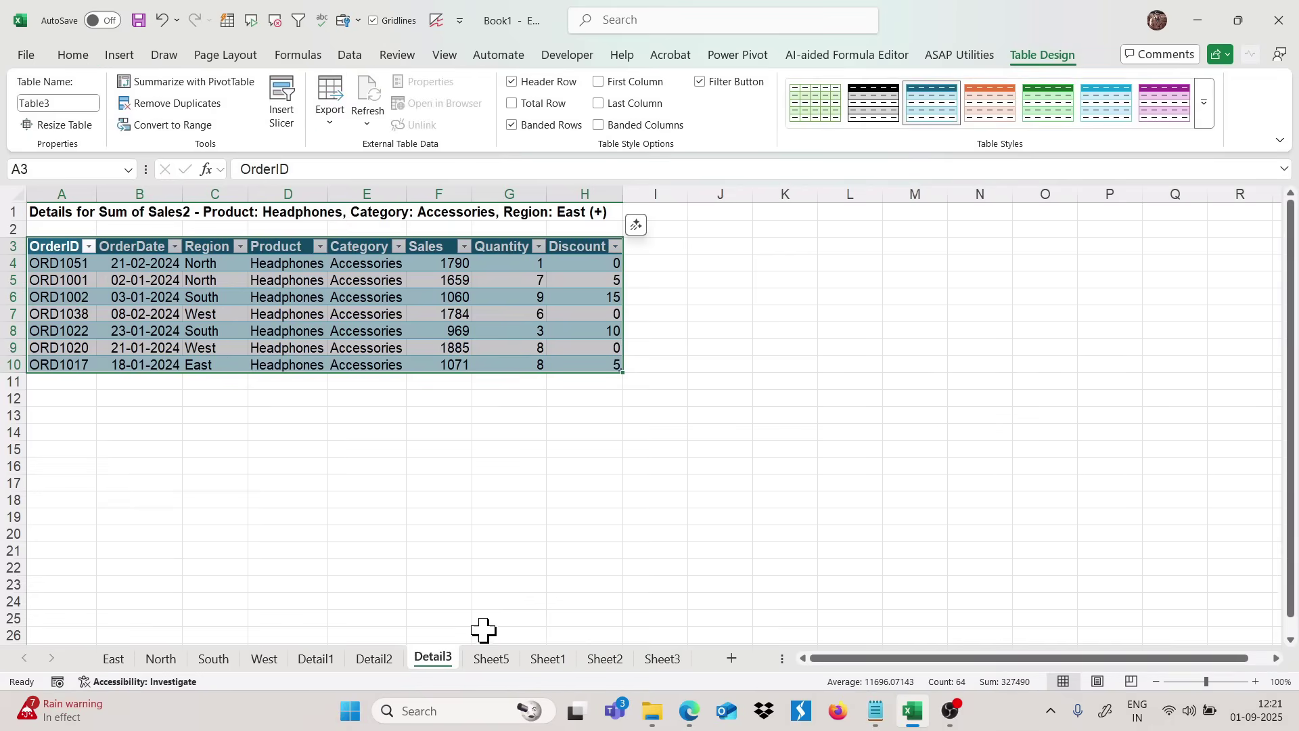
{"action": "left_click", "coordinate": [486, 661]}
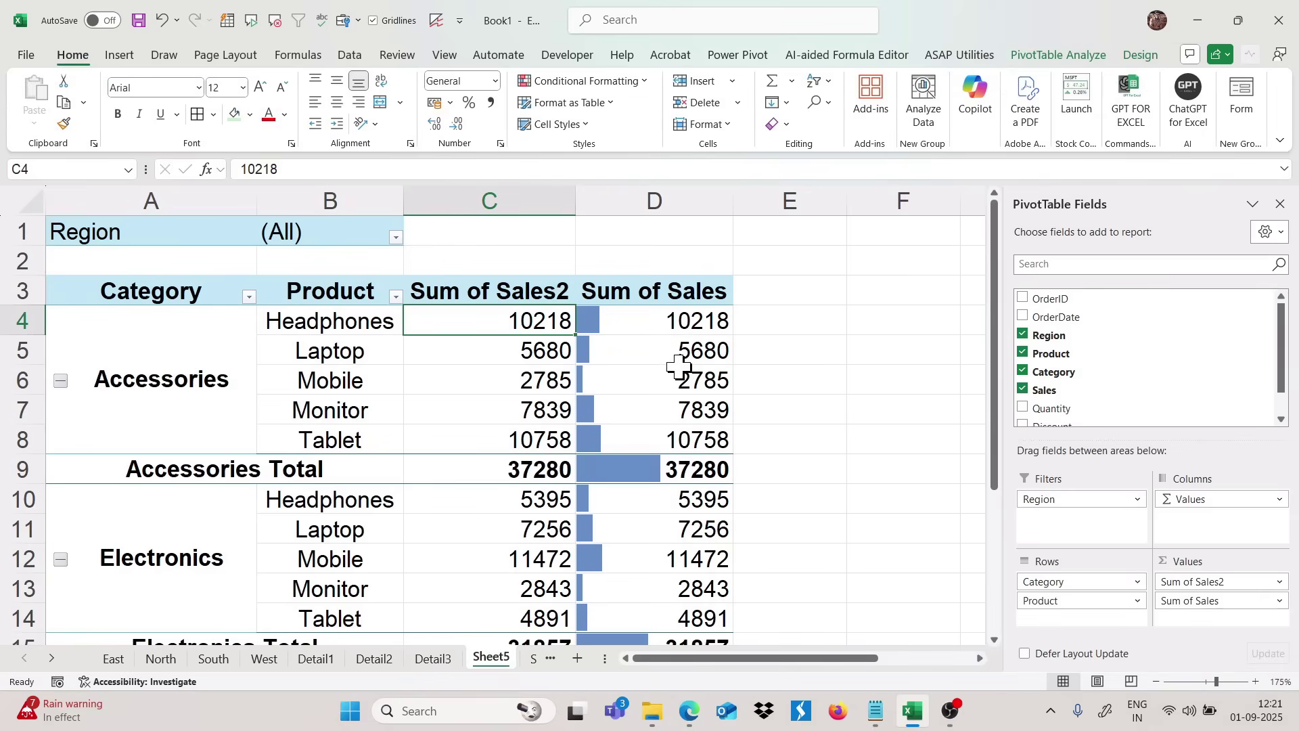
Step: Apply a bar-only data bar rule to all cells showing "Sum of Sales" values, and compare the bars with the Sum of Sales2 figures
{"action": "left_click", "coordinate": [682, 330]}
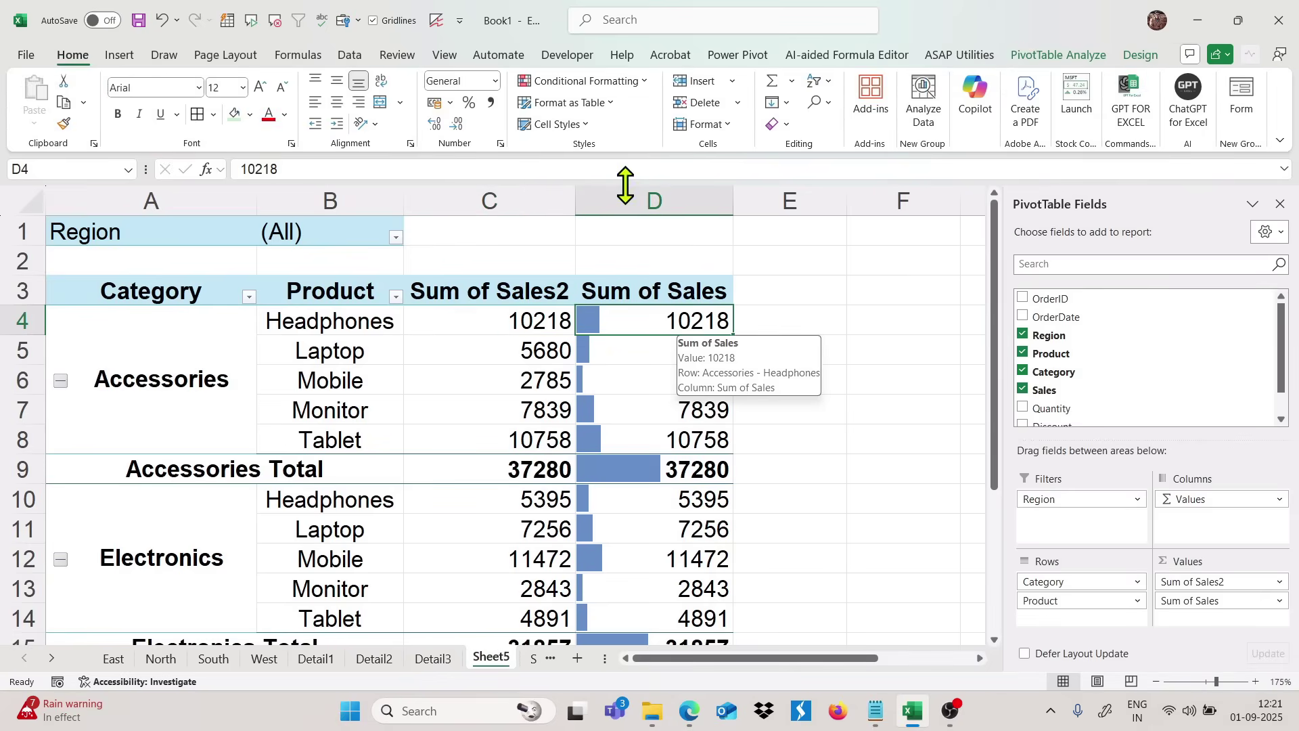
{"action": "left_click", "coordinate": [599, 82]}
{"action": "mouse_move", "coordinate": [627, 190]}
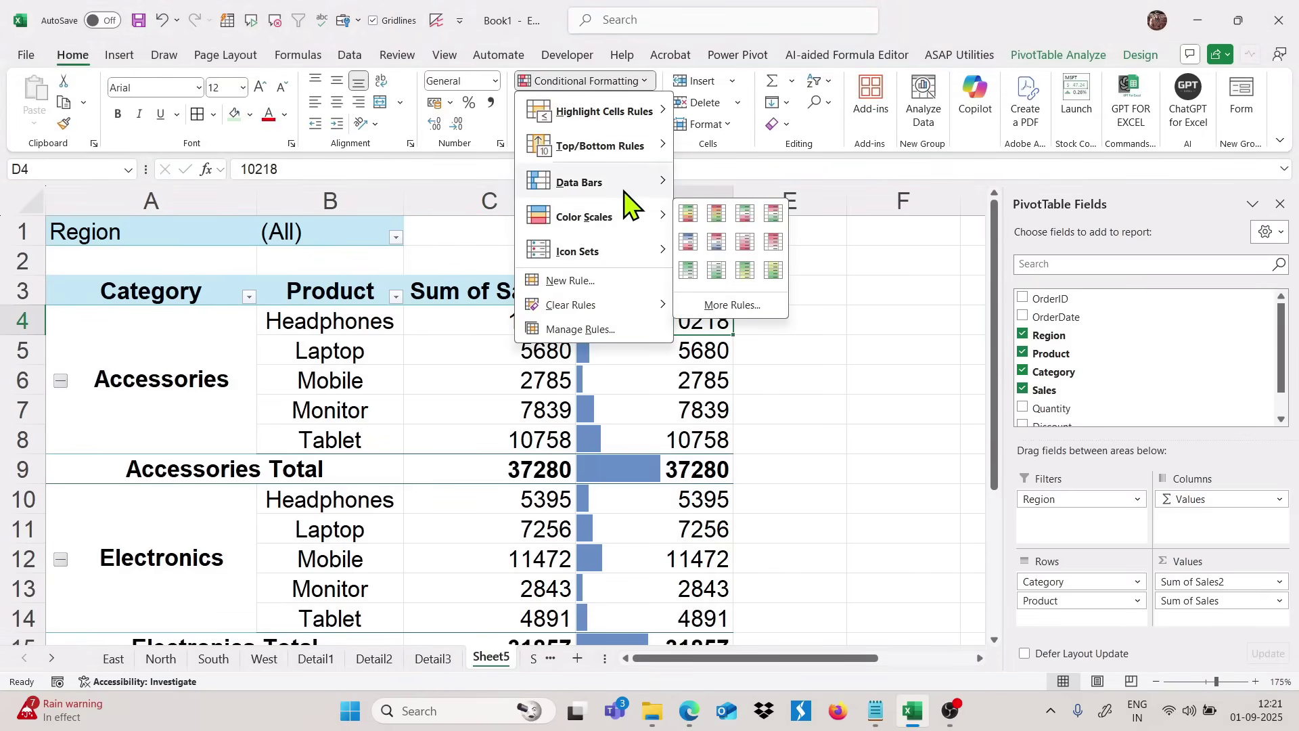
{"action": "left_click", "coordinate": [730, 359]}
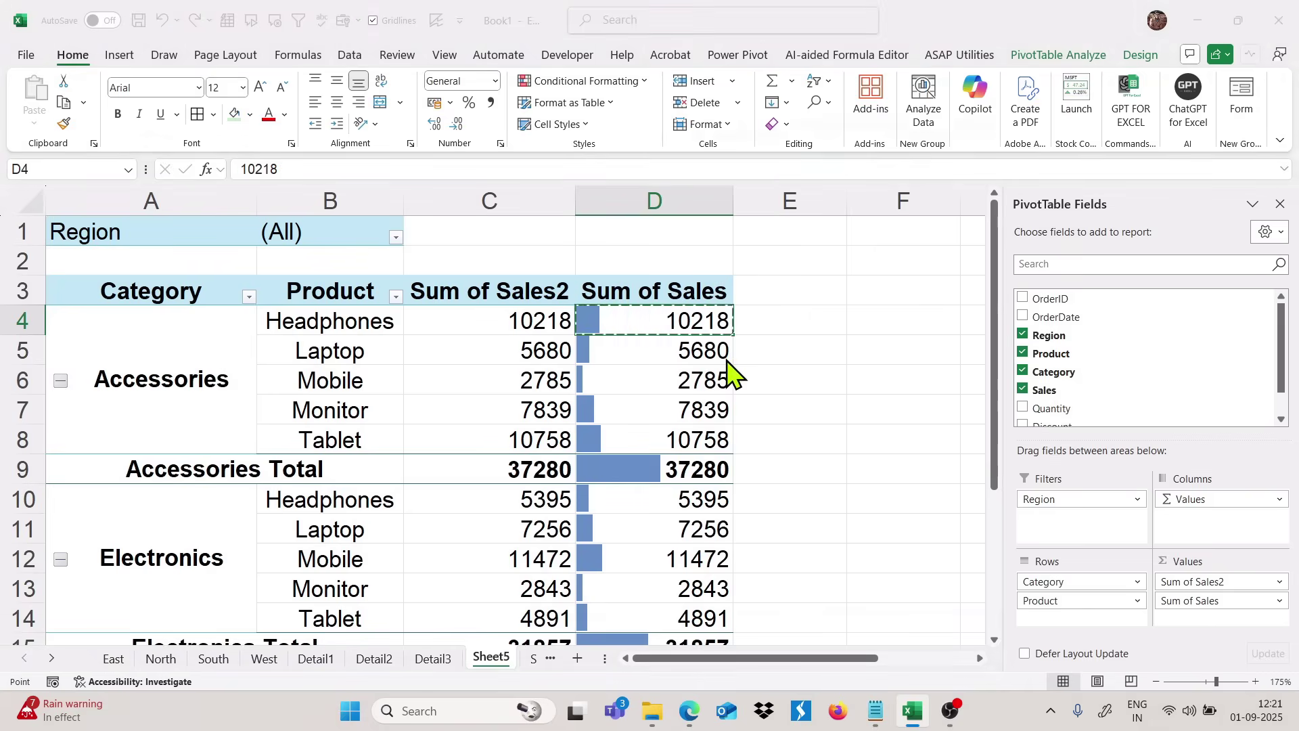
{"action": "left_click", "coordinate": [723, 162]}
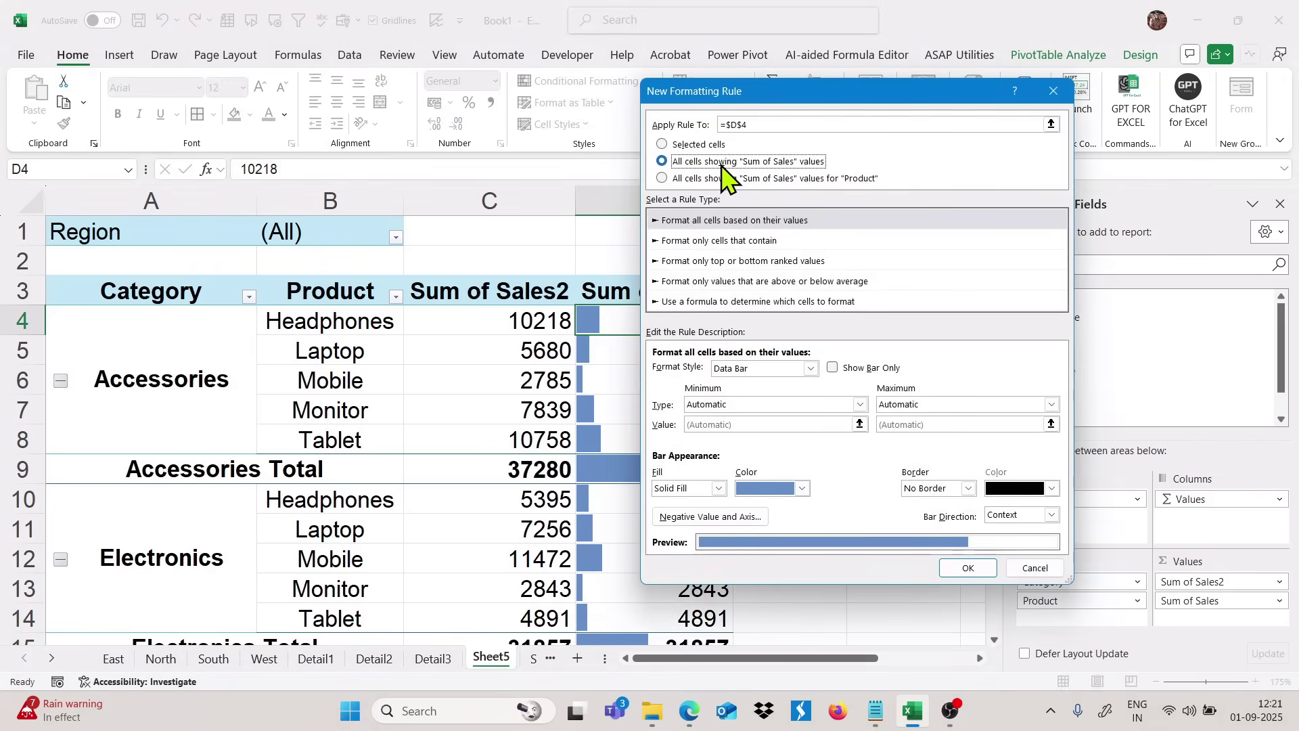
{"action": "left_click", "coordinate": [833, 368]}
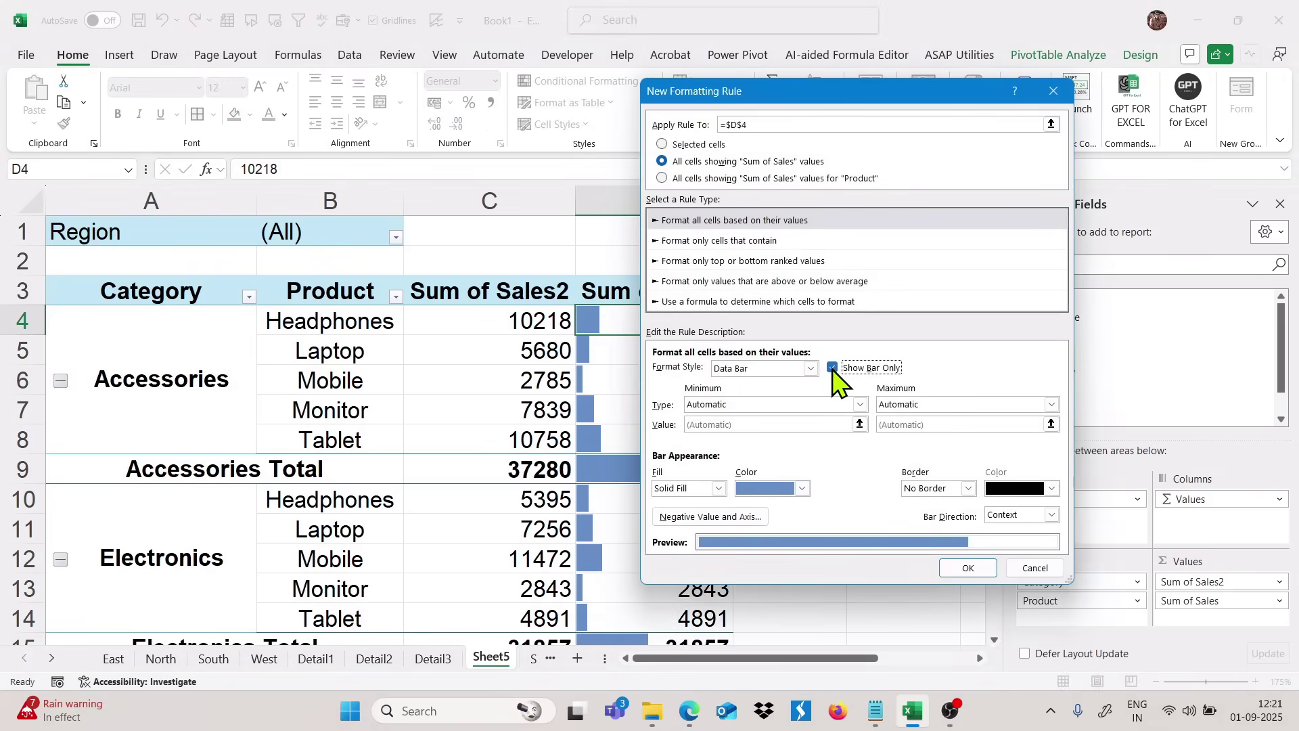
{"action": "left_click", "coordinate": [966, 568]}
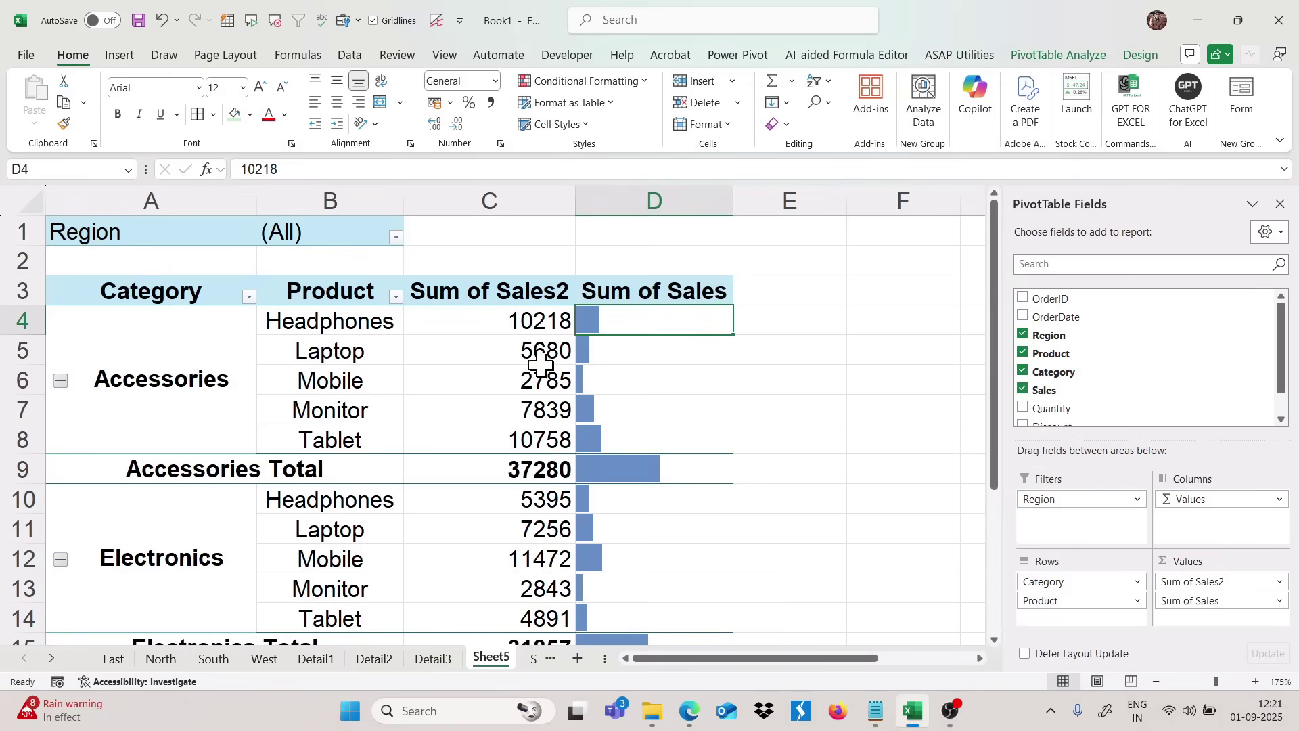
{"action": "left_click", "coordinate": [527, 328]}
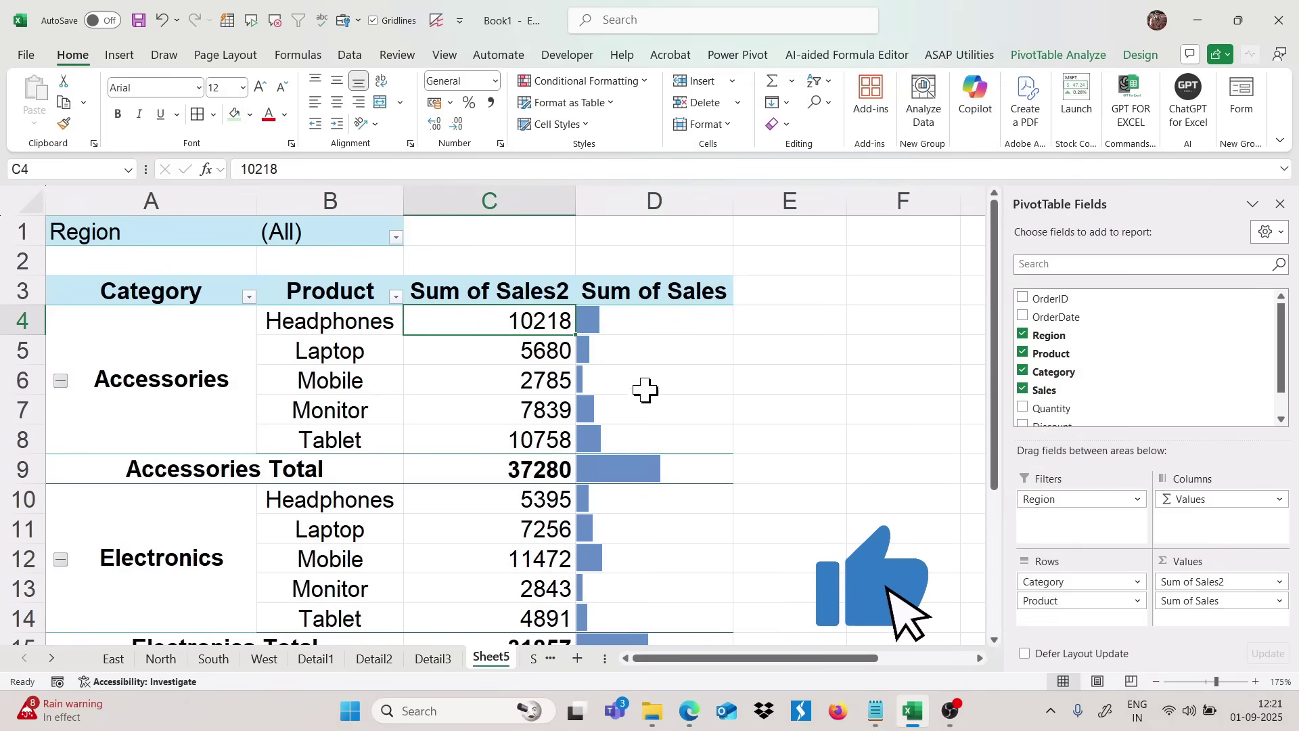
{"action": "left_click_drag", "start_coordinate": [675, 322], "coordinate": [696, 443]}
{"action": "left_click", "coordinate": [696, 444]}
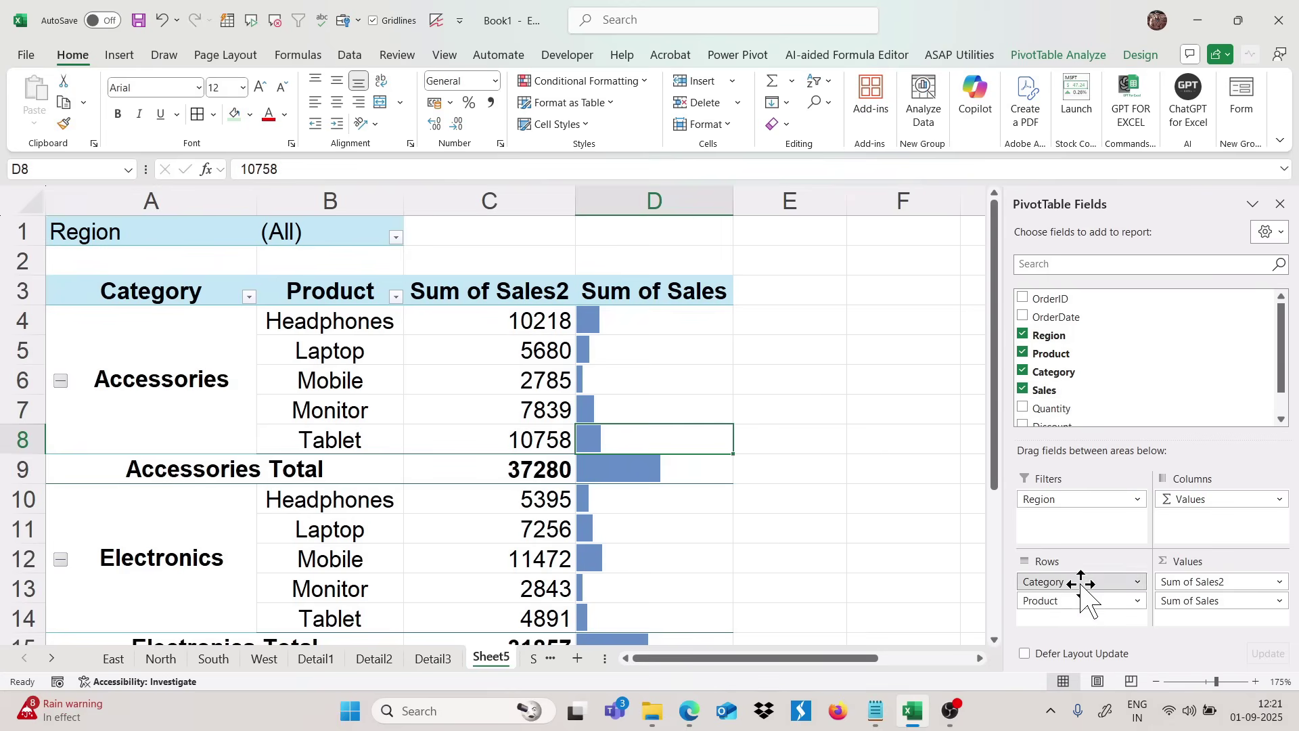
Step: Remove the Category field from the pivot table, and put it back in the rows above Product
{"action": "scroll", "coordinate": [1093, 396], "scroll_direction": "down", "scroll_amount": 1}
{"action": "left_click", "coordinate": [1053, 345]}
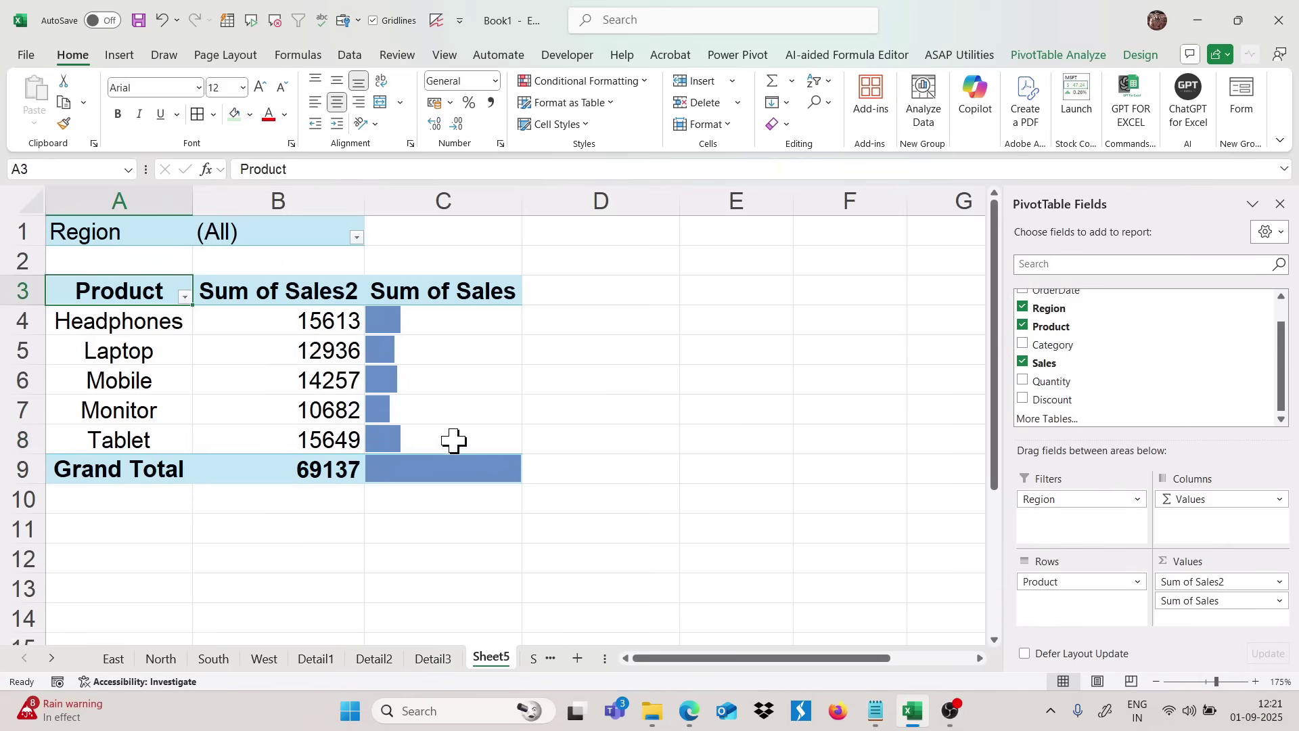
{"action": "left_click_drag", "start_coordinate": [1102, 346], "coordinate": [1094, 581]}
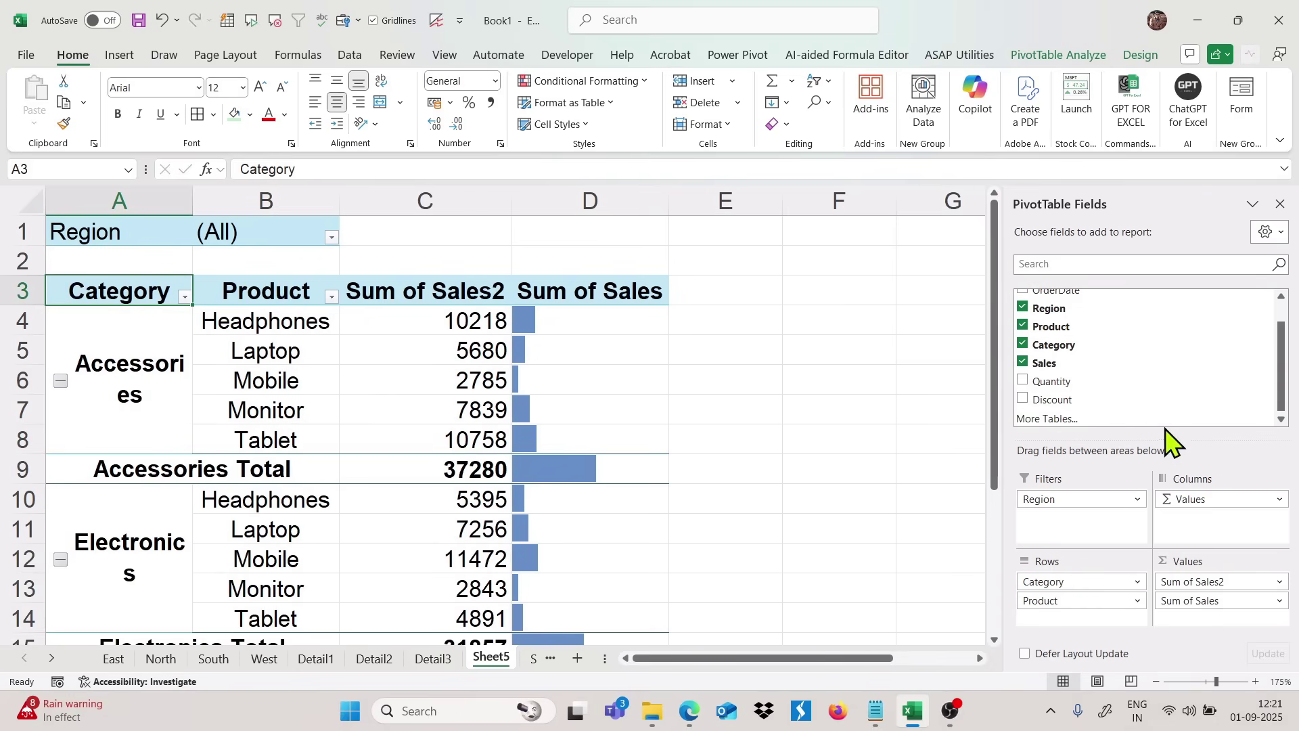
Step: Add the OrderDate field to the rows above Category, and check the date columns and subtotals across the pivot table
{"action": "scroll", "coordinate": [1061, 358], "scroll_direction": "up", "scroll_amount": 1}
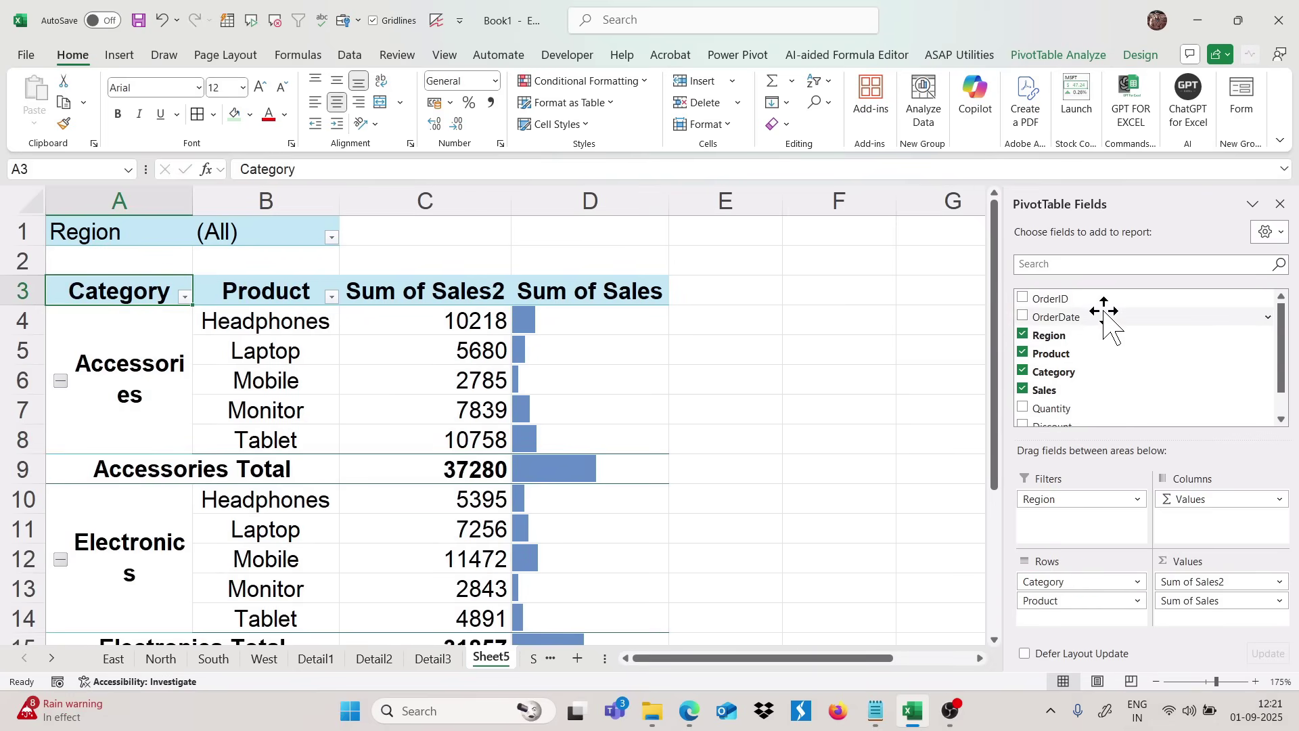
{"action": "left_click_drag", "start_coordinate": [1097, 317], "coordinate": [1049, 572]}
{"action": "scroll", "coordinate": [425, 518], "scroll_direction": "right", "scroll_amount": 3}
{"action": "scroll", "coordinate": [425, 518], "scroll_direction": "right", "scroll_amount": 3}
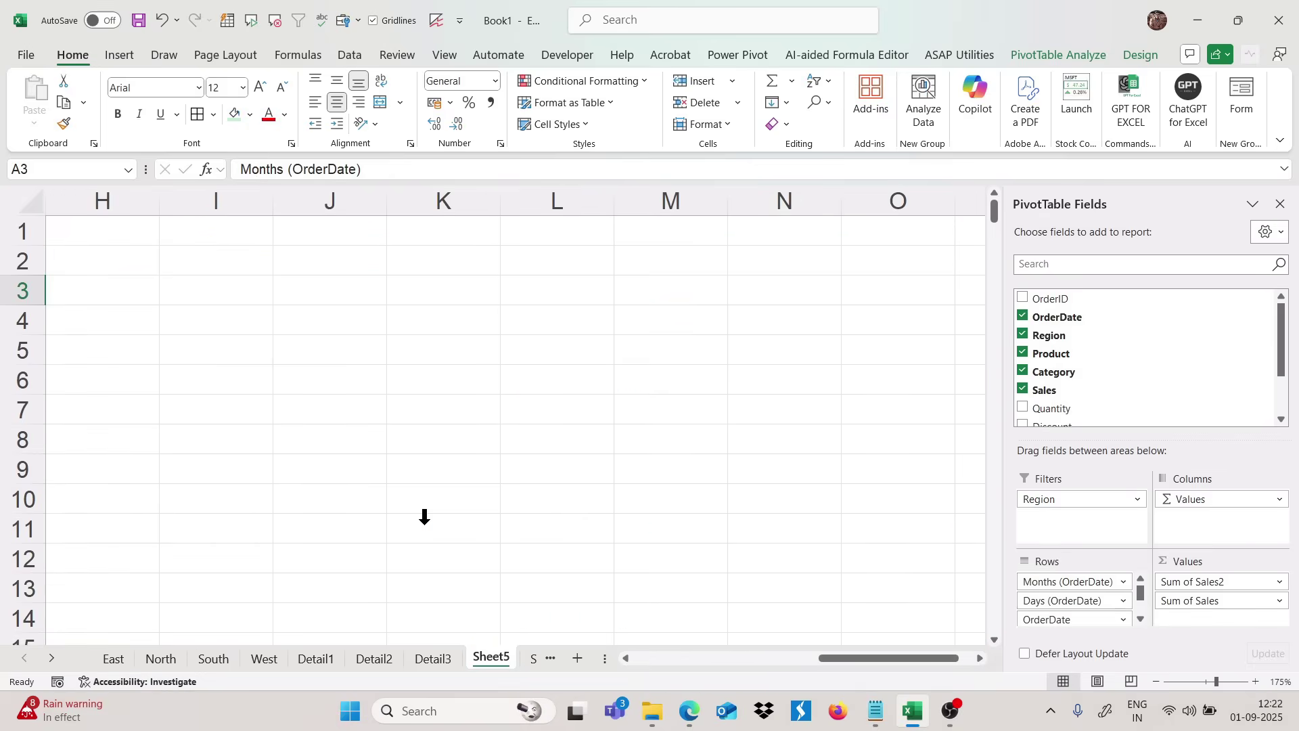
{"action": "scroll", "coordinate": [425, 518], "scroll_direction": "left", "scroll_amount": 5}
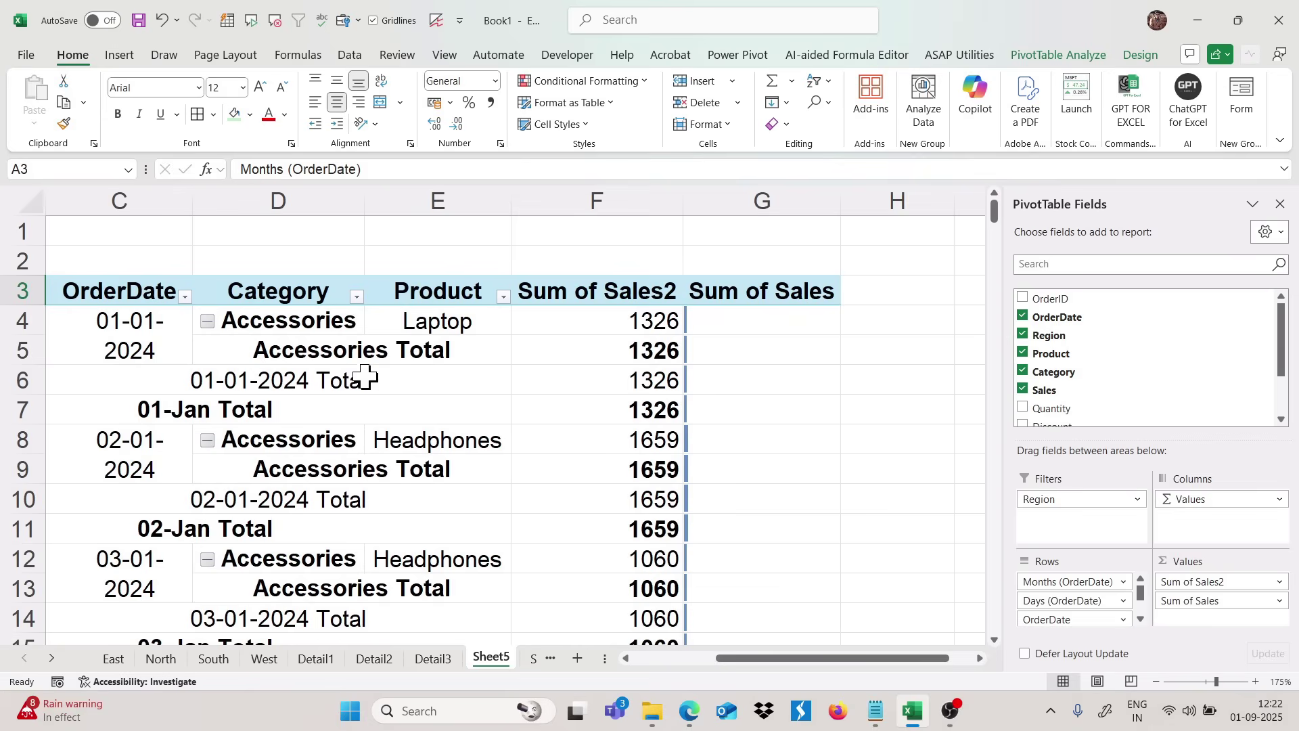
{"action": "left_click", "coordinate": [330, 360]}
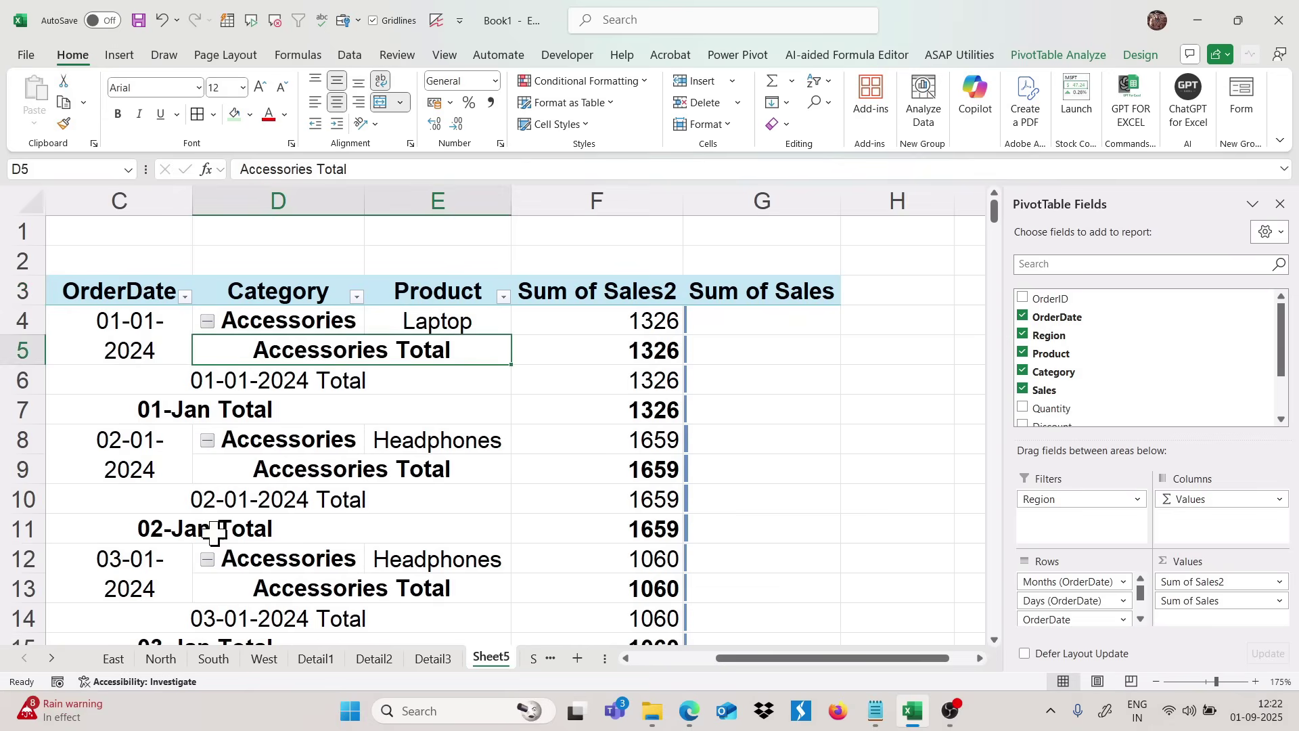
{"action": "scroll", "coordinate": [340, 453], "scroll_direction": "left", "scroll_amount": 2}
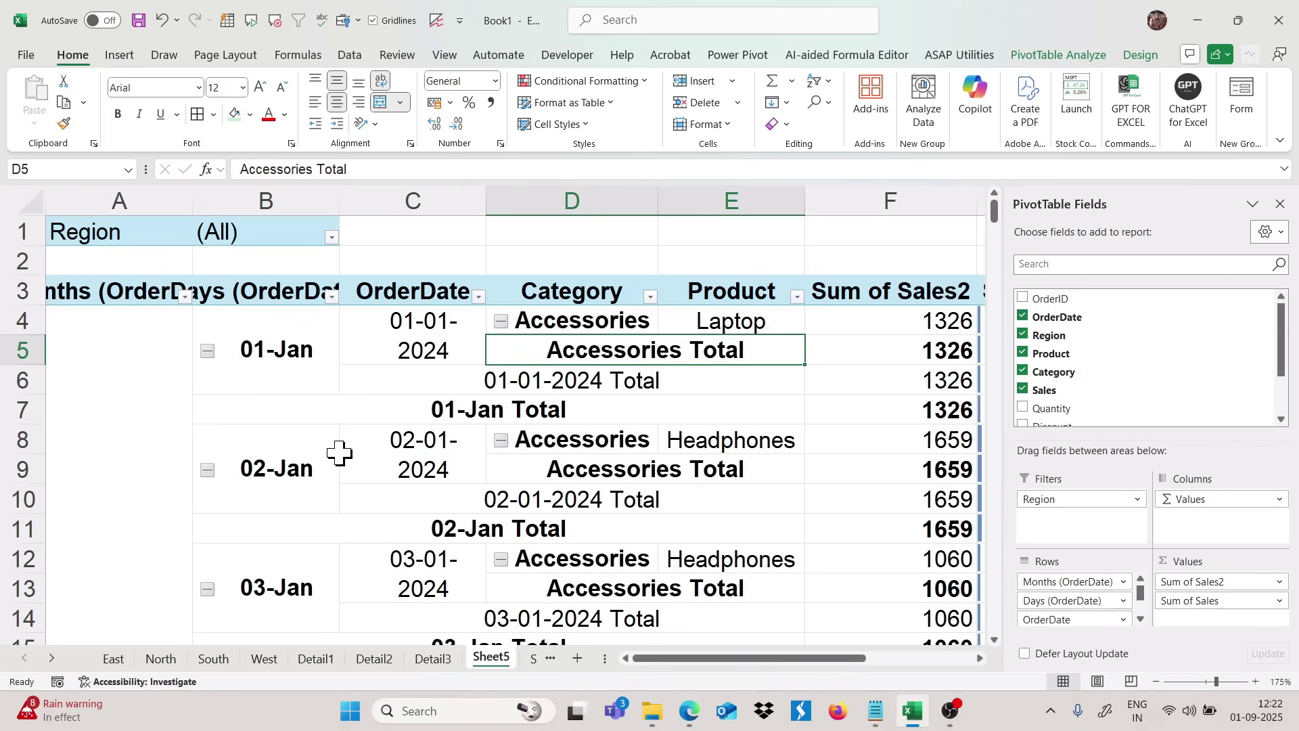
Step: Turn off all subtotals in the pivot table and check the date rows
{"action": "left_click", "coordinate": [1136, 59]}
{"action": "left_click", "coordinate": [38, 110]}
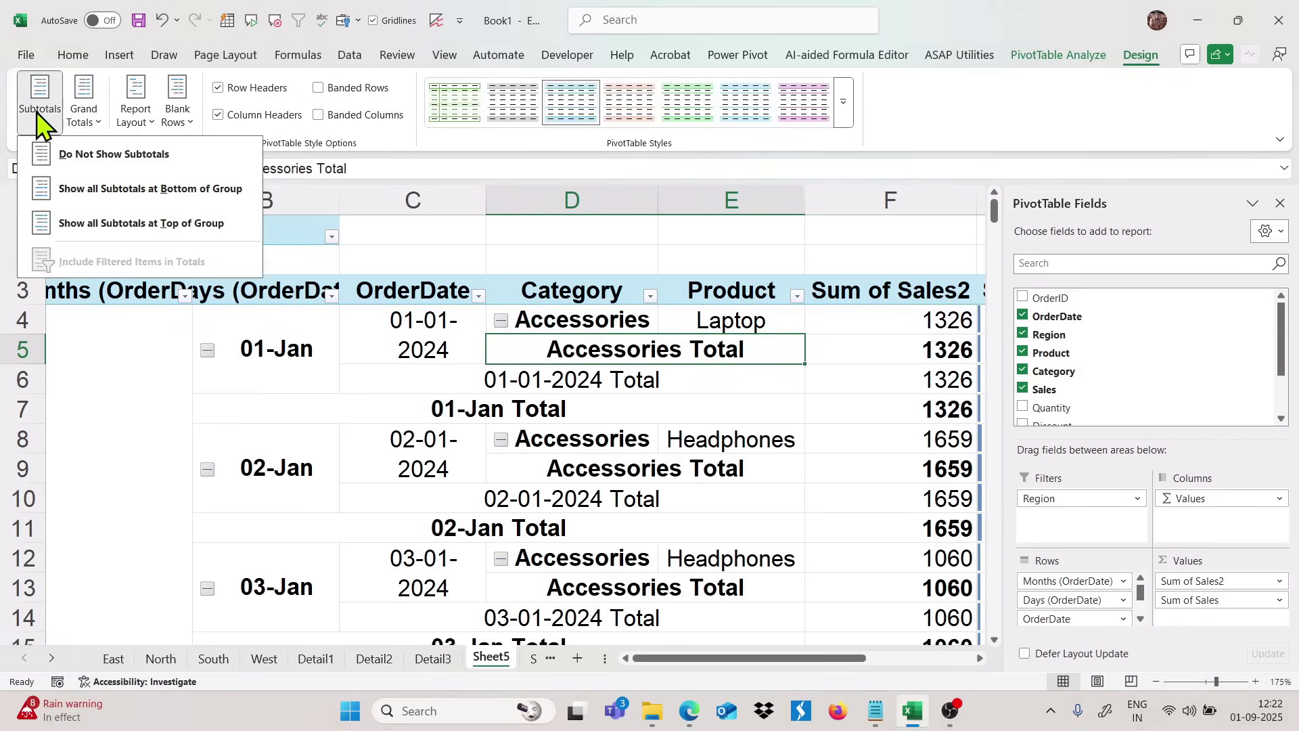
{"action": "left_click", "coordinate": [114, 156]}
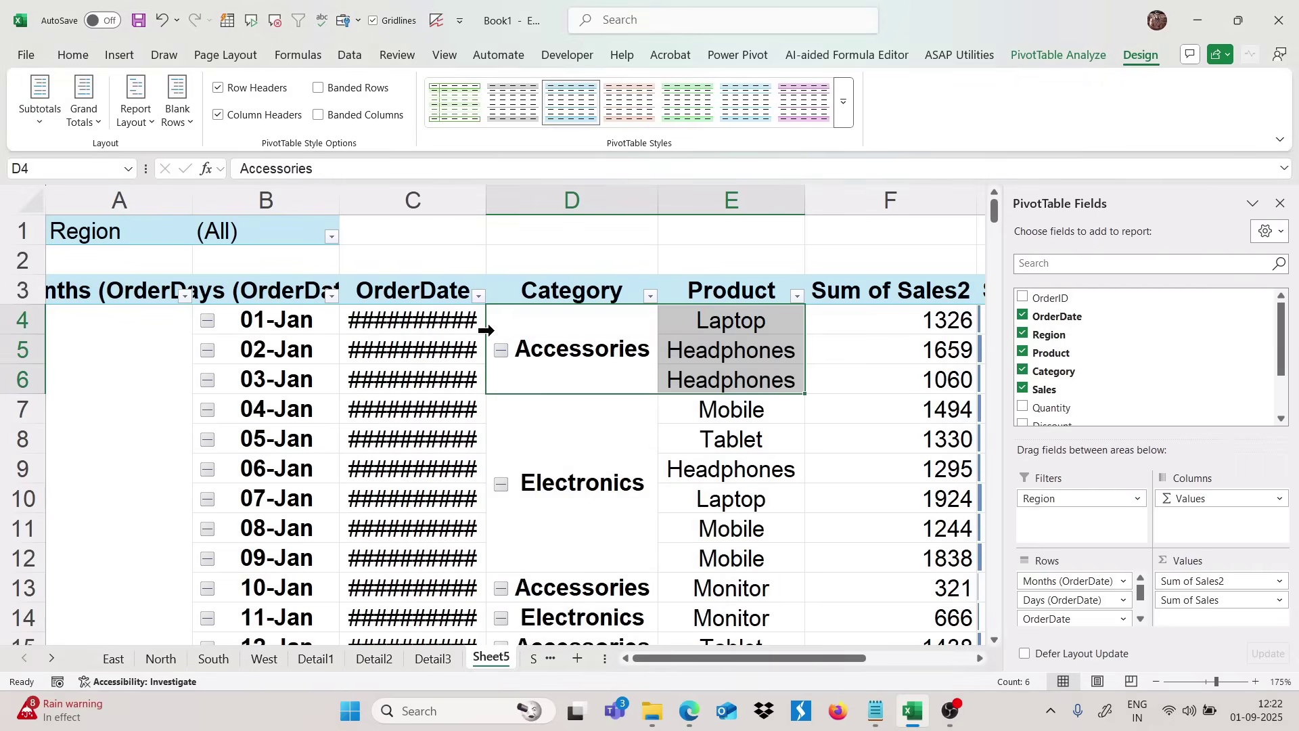
{"action": "scroll", "coordinate": [473, 353], "scroll_direction": "down", "scroll_amount": 3, "text": "ctrl"}
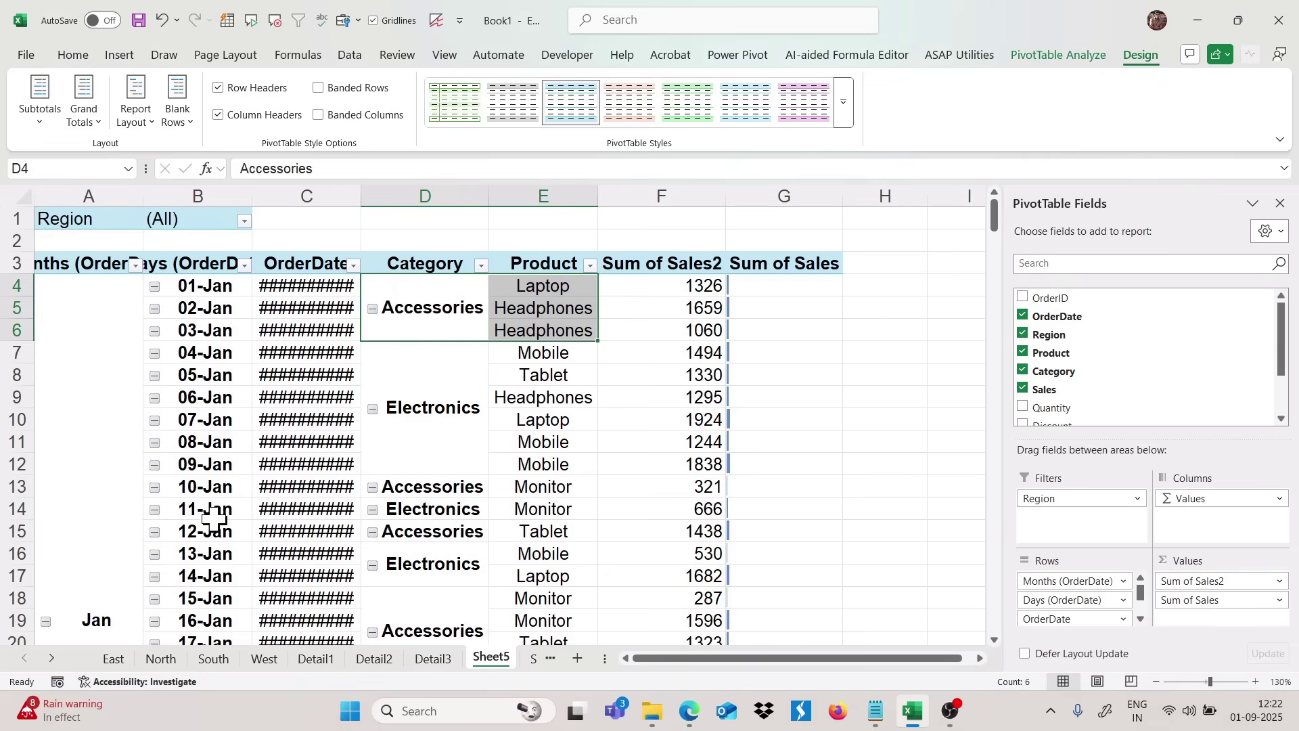
{"action": "left_click", "coordinate": [202, 351]}
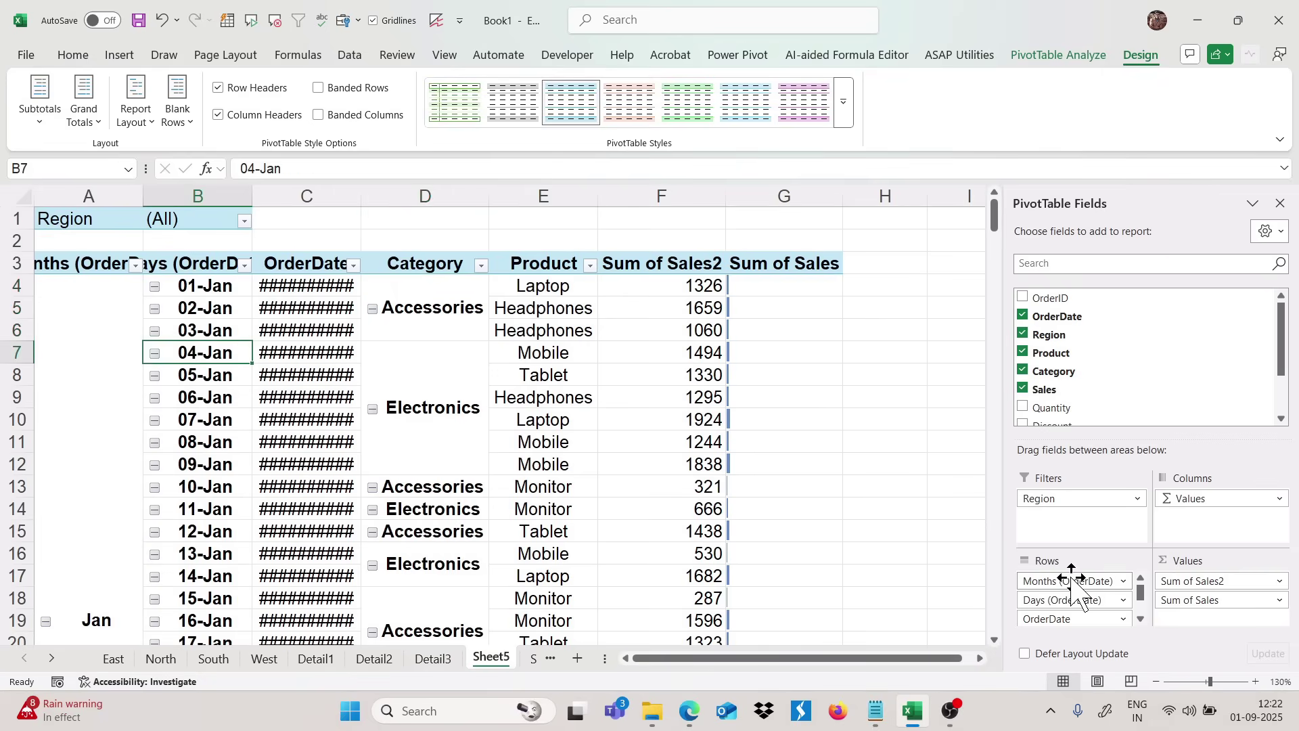
Step: Remove the Days (OrderDate) and OrderDate fields from the pivot table rows, keeping only Months, and autofit the Months column
{"action": "left_click_drag", "start_coordinate": [1073, 599], "coordinate": [1110, 333]}
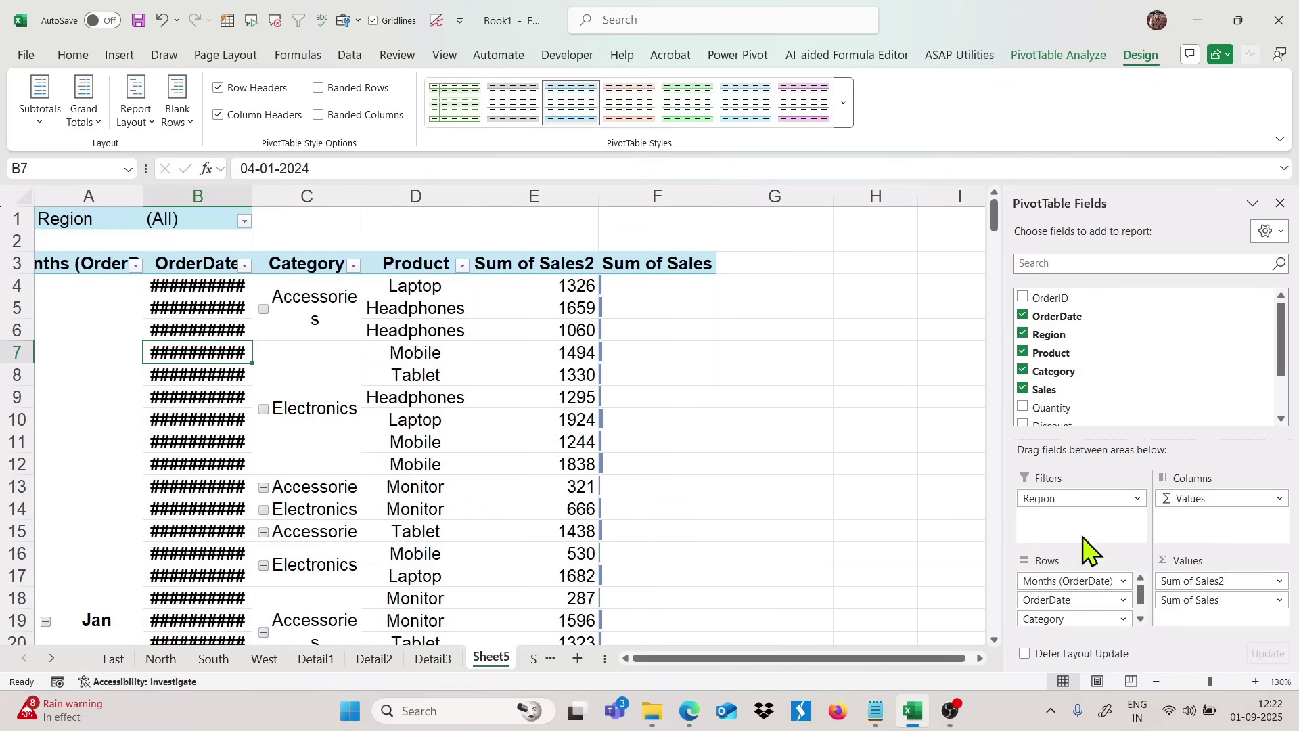
{"action": "left_click_drag", "start_coordinate": [1067, 601], "coordinate": [1096, 411]}
{"action": "left_click", "coordinate": [111, 418]}
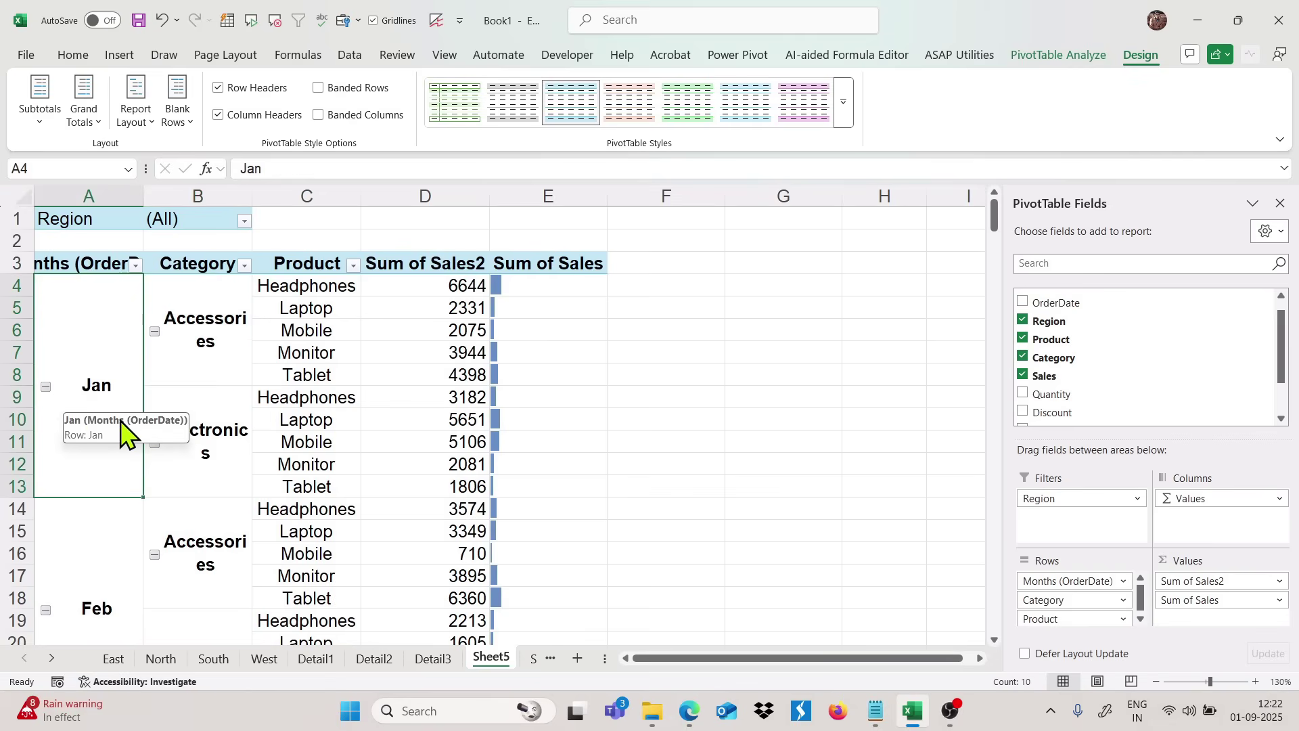
{"action": "double_click", "coordinate": [142, 196]}
{"action": "left_click", "coordinate": [357, 392]}
{"action": "left_click", "coordinate": [515, 464]}
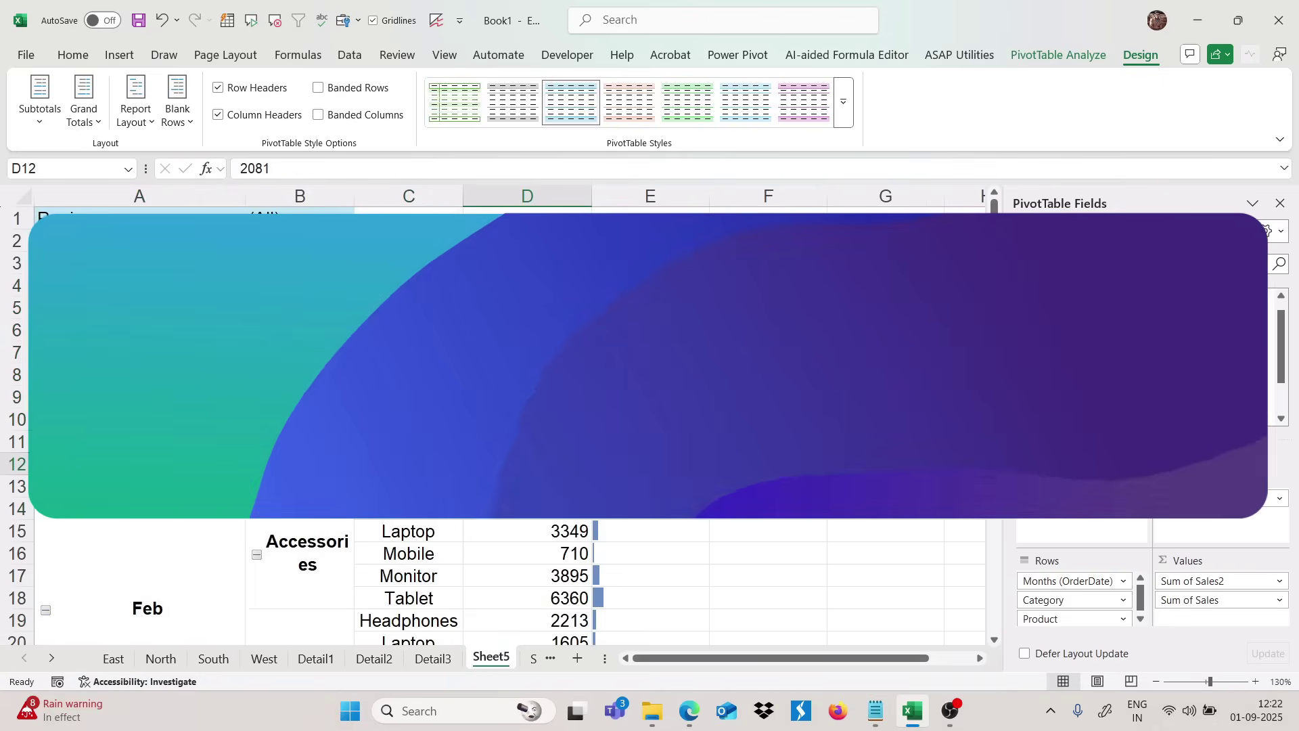
{"action": "left_click", "coordinate": [408, 441]}
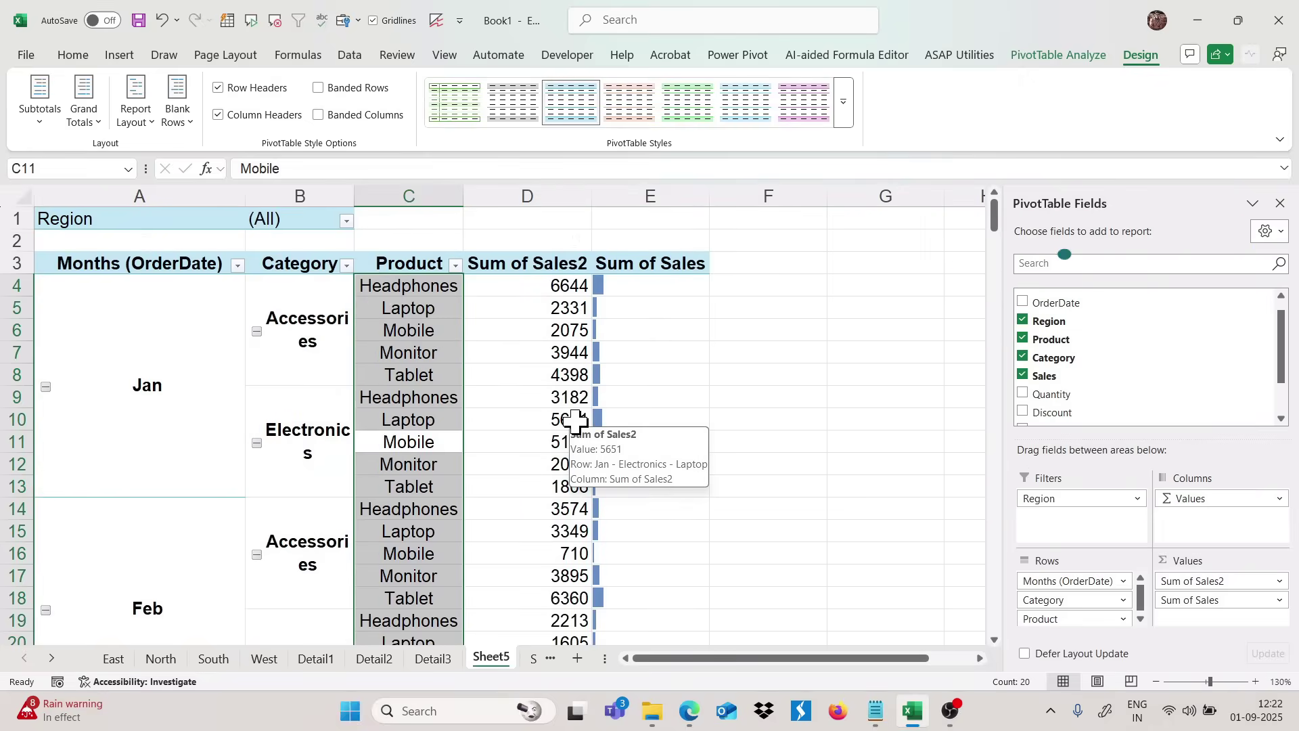
{"action": "left_click", "coordinate": [538, 424]}
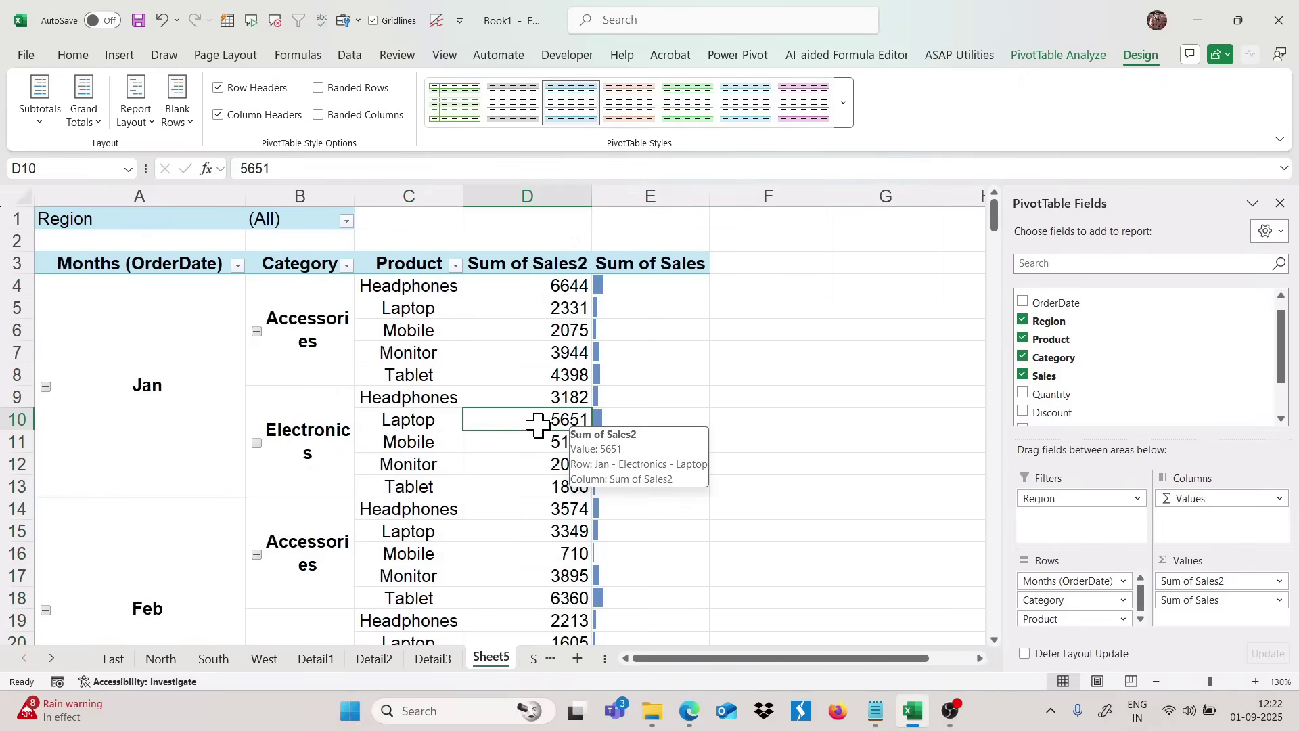
Step: Create a new PivotTable on a new worksheet from the full order data in Sheet1
{"action": "left_click", "coordinate": [535, 659]}
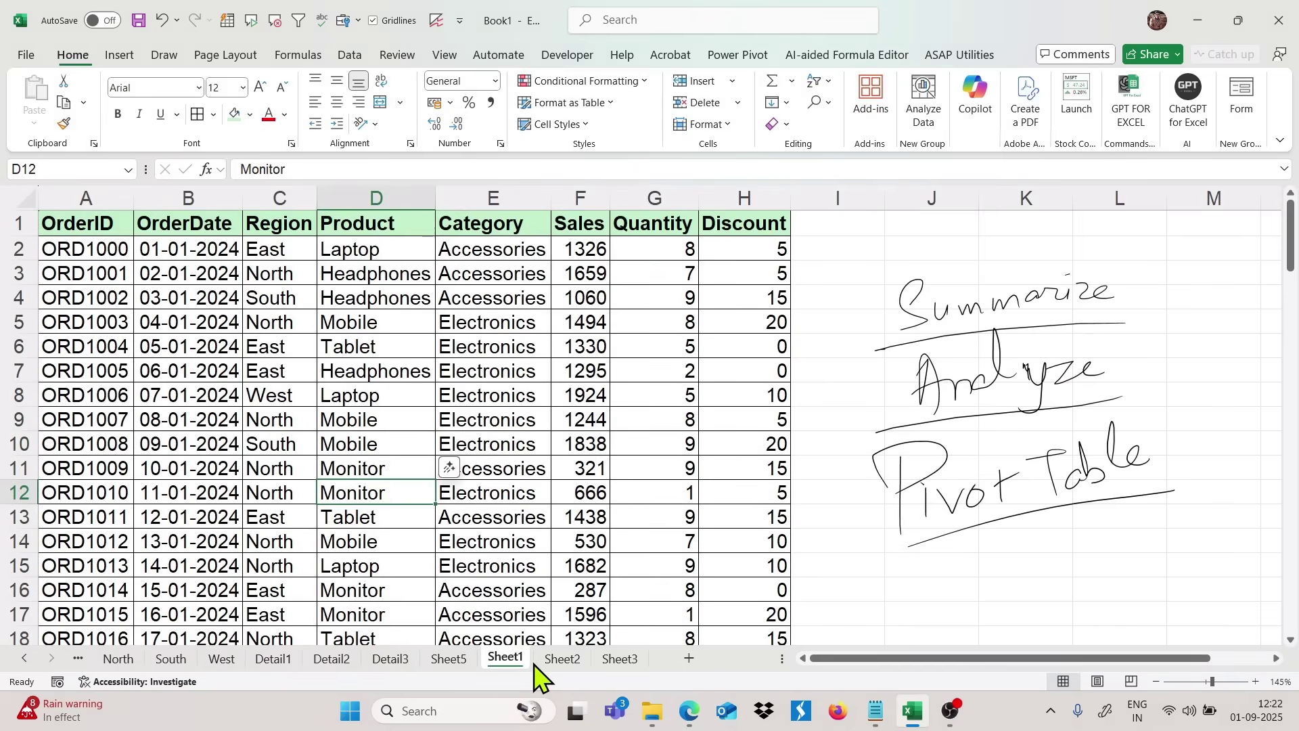
{"action": "left_click", "coordinate": [119, 229]}
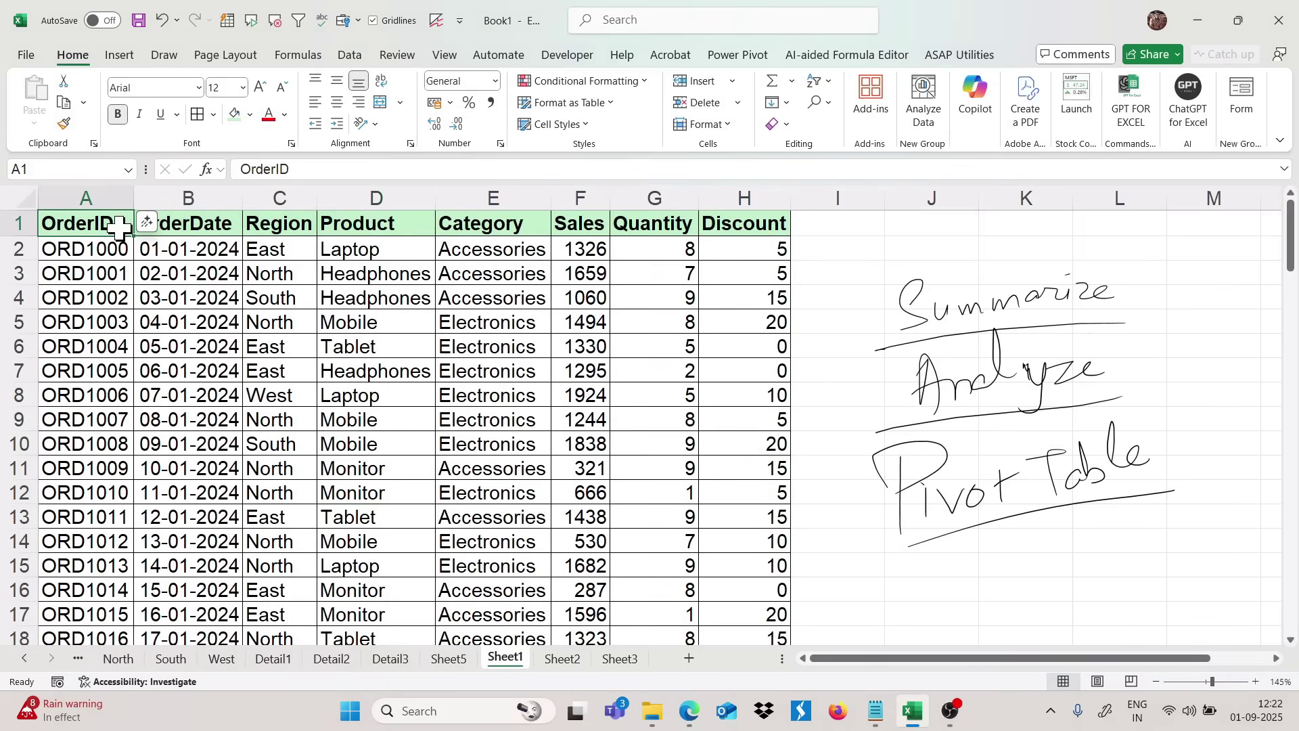
{"action": "left_click", "coordinate": [126, 54]}
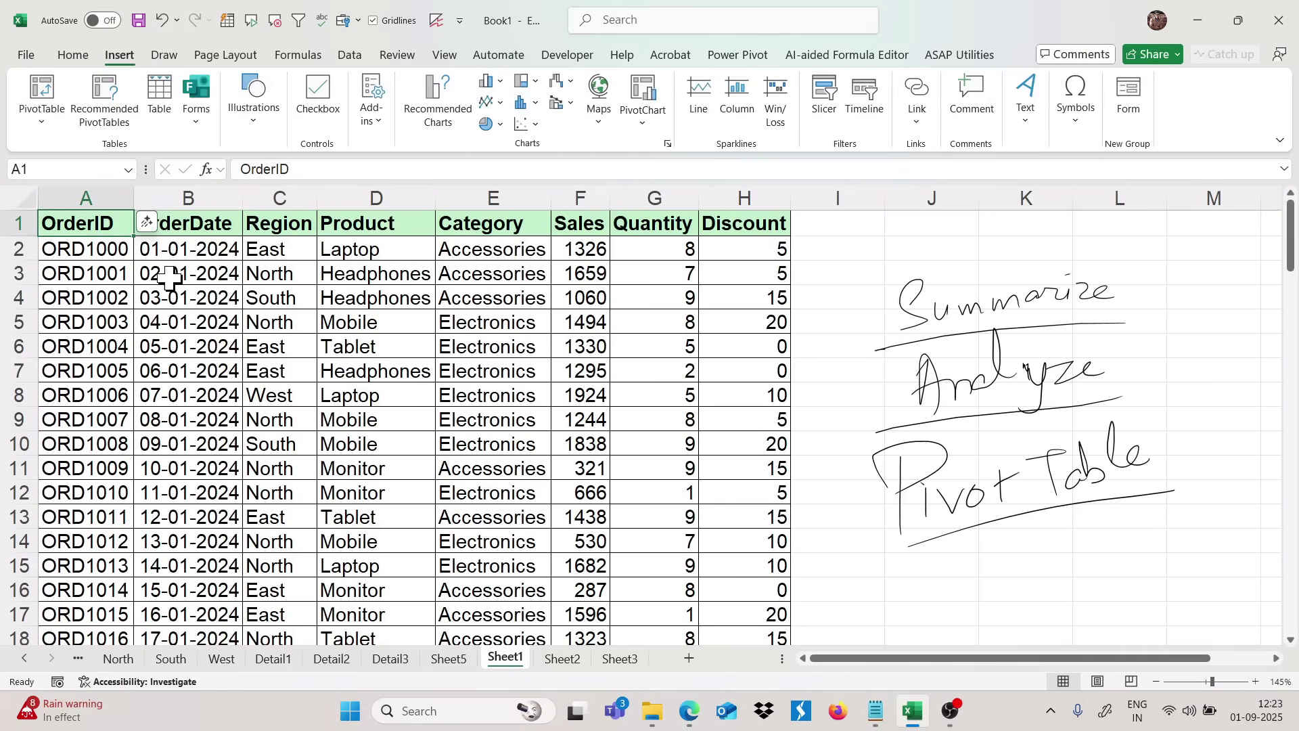
{"action": "key", "text": "ctrl+shift+End"}
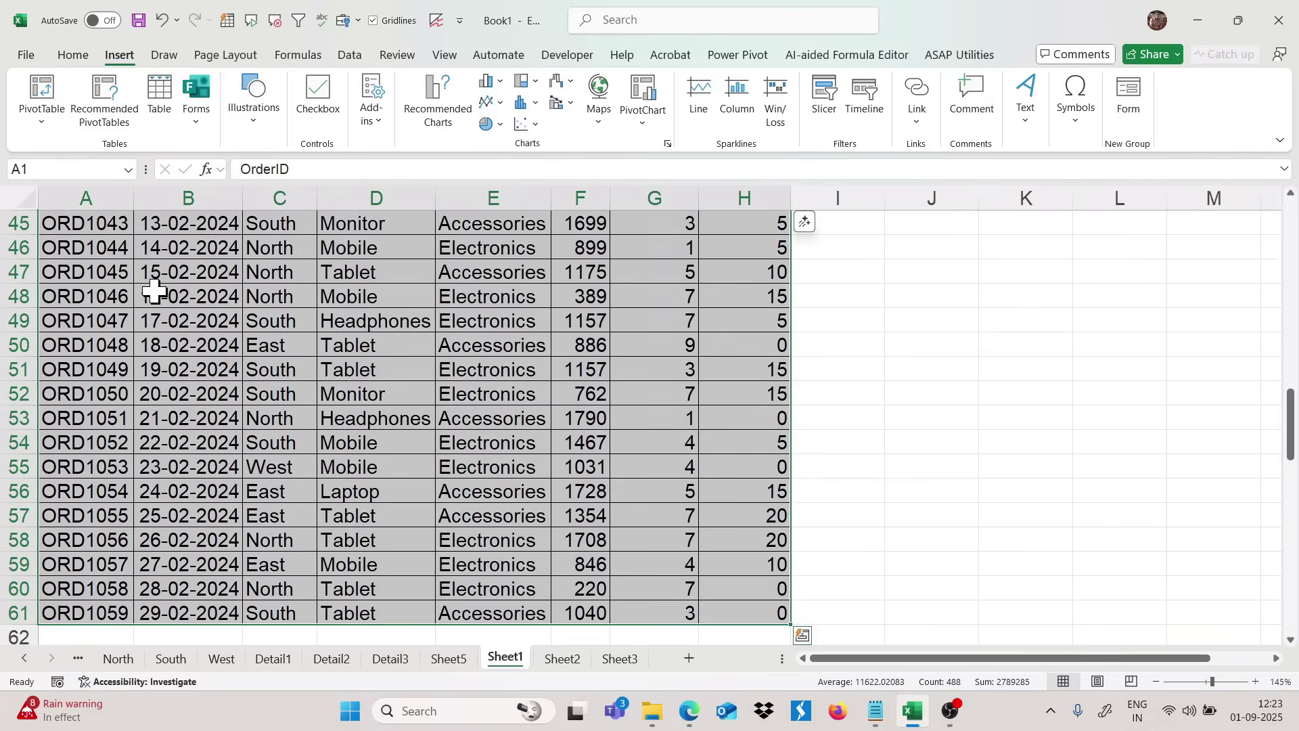
{"action": "left_click", "coordinate": [40, 91]}
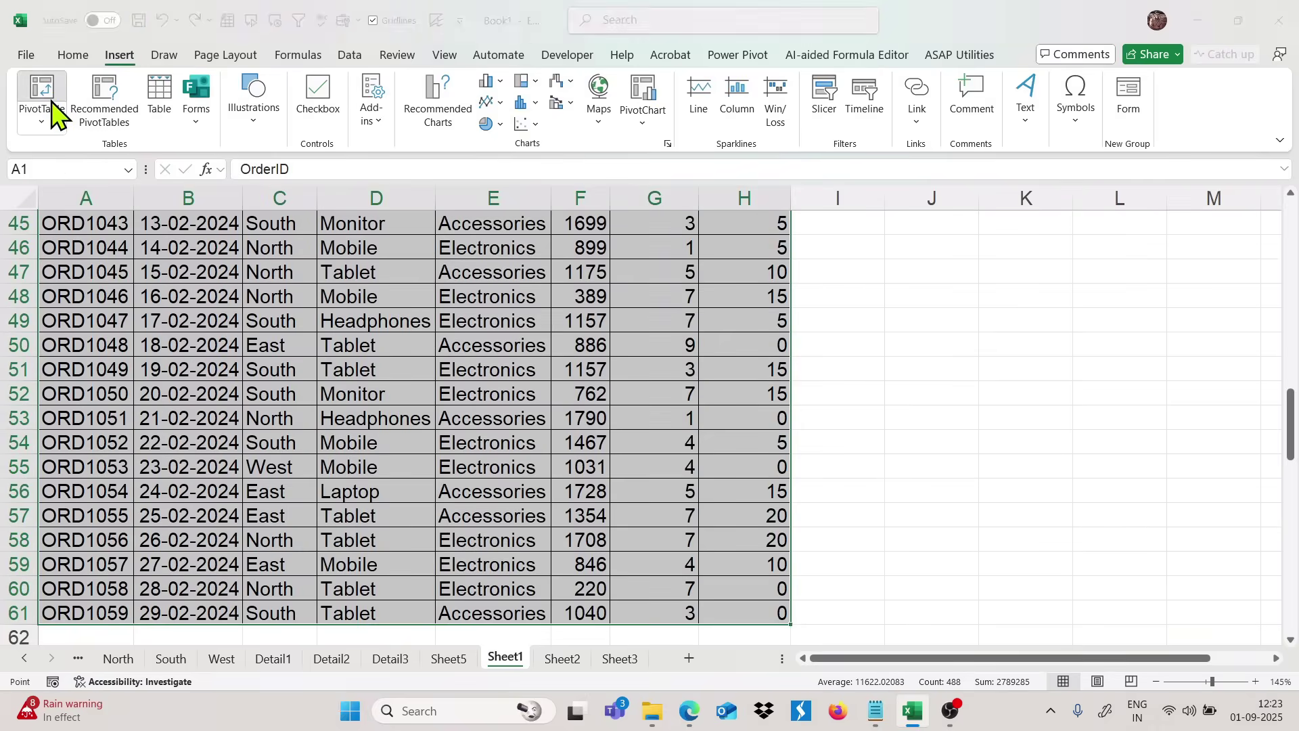
{"action": "left_click", "coordinate": [932, 429]}
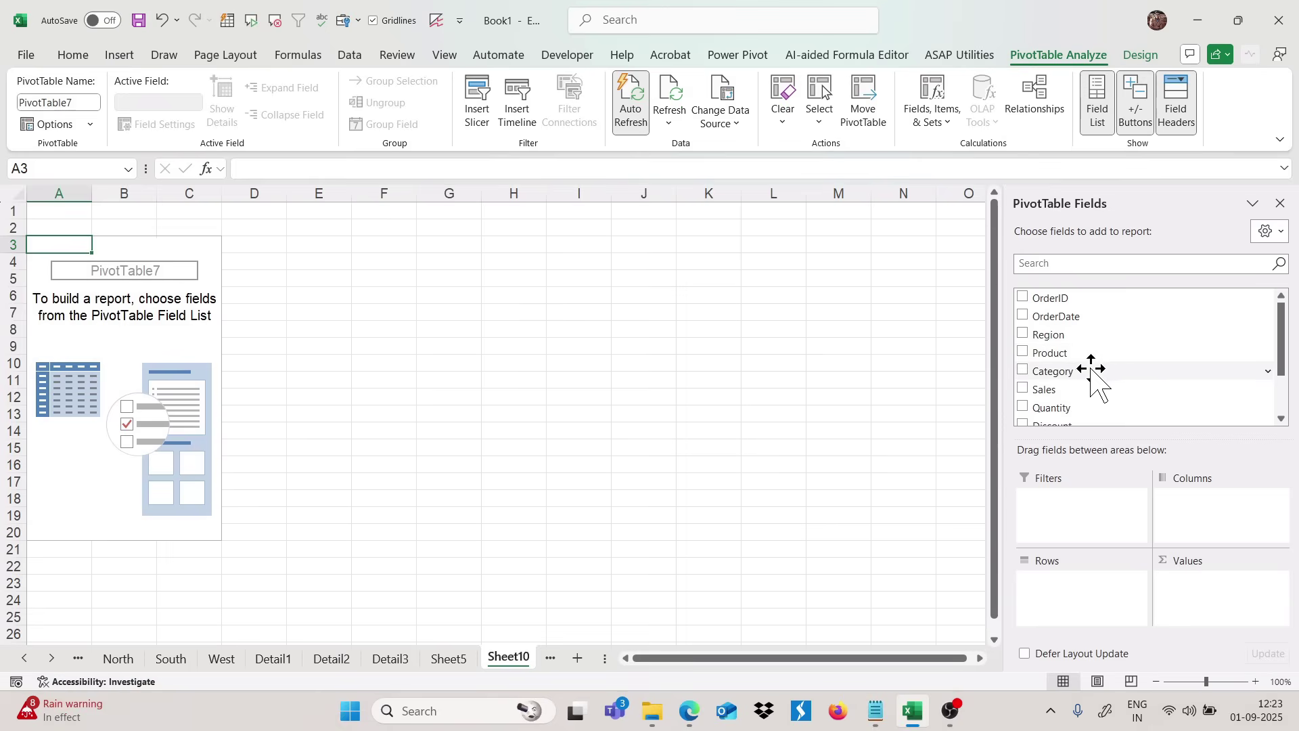
Step: Lay out the new pivot table with Category in the columns, Product in the rows and Sales in the values
{"action": "left_click_drag", "start_coordinate": [1075, 368], "coordinate": [1238, 511]}
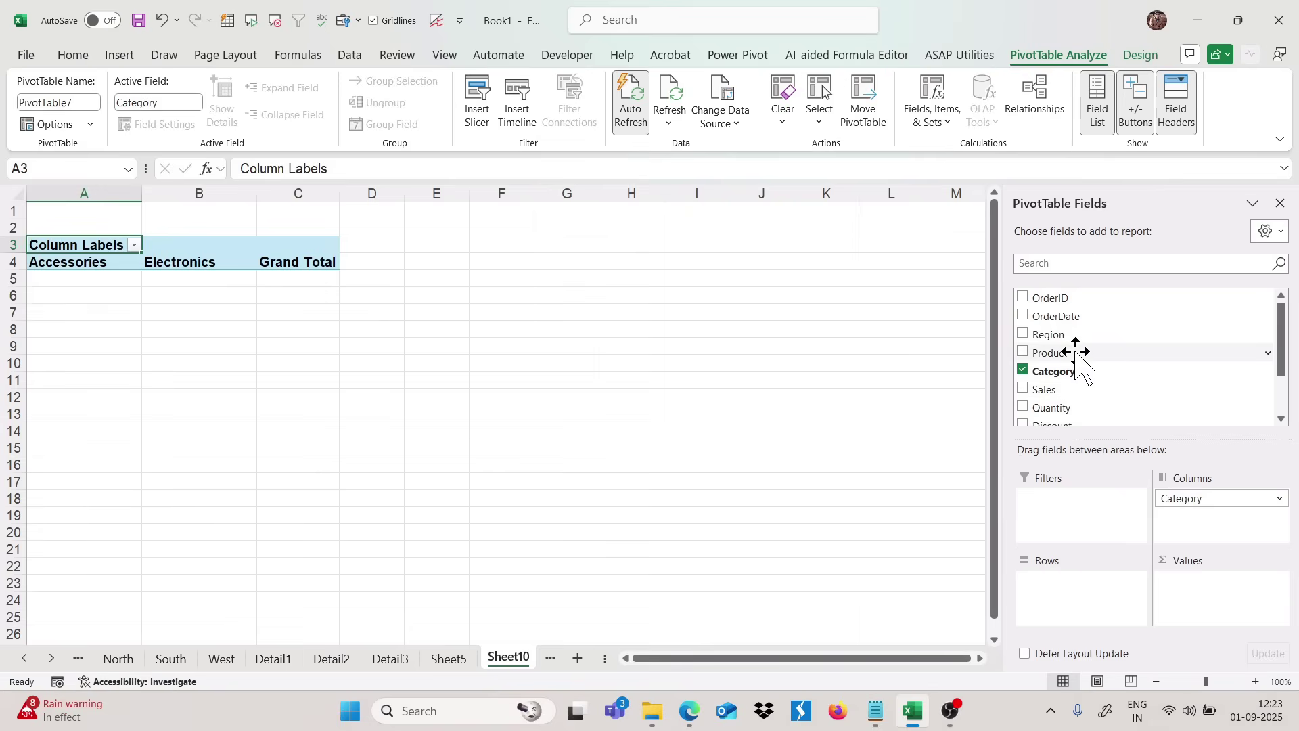
{"action": "left_click_drag", "start_coordinate": [1076, 353], "coordinate": [1054, 613]}
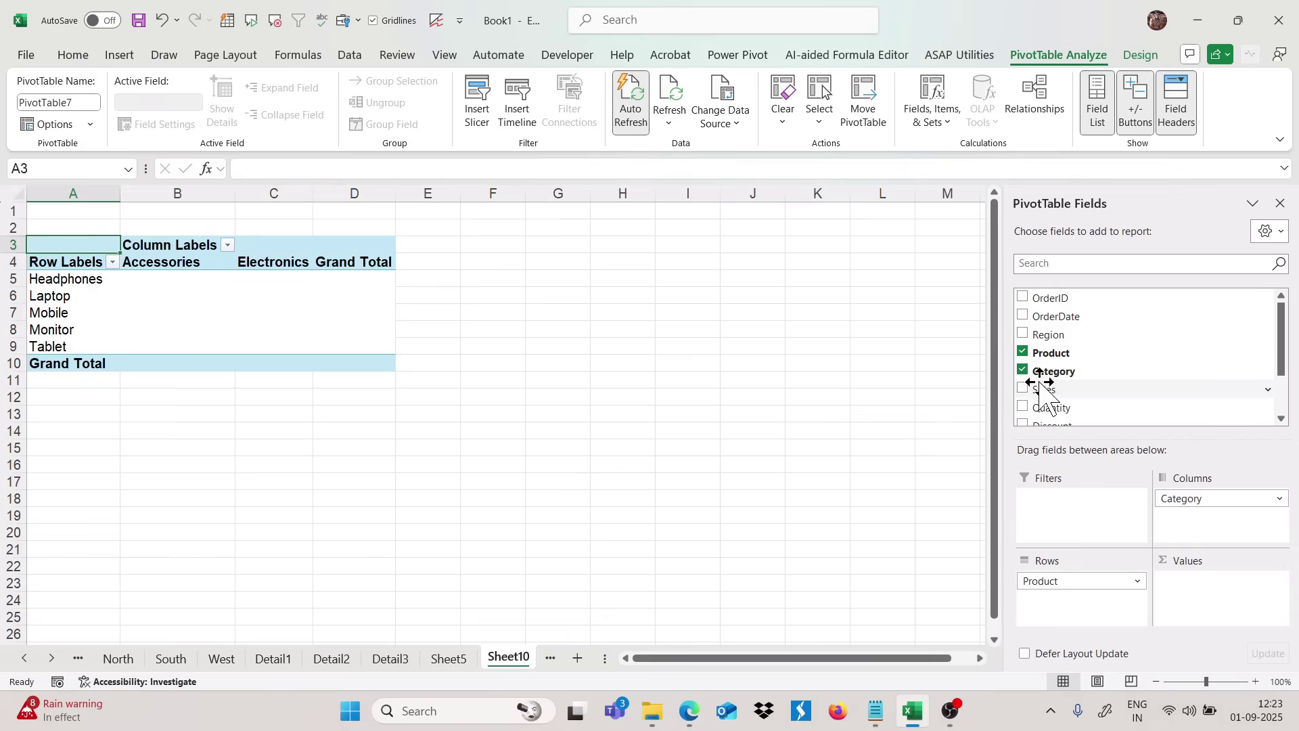
{"action": "left_click_drag", "start_coordinate": [1042, 389], "coordinate": [1224, 589]}
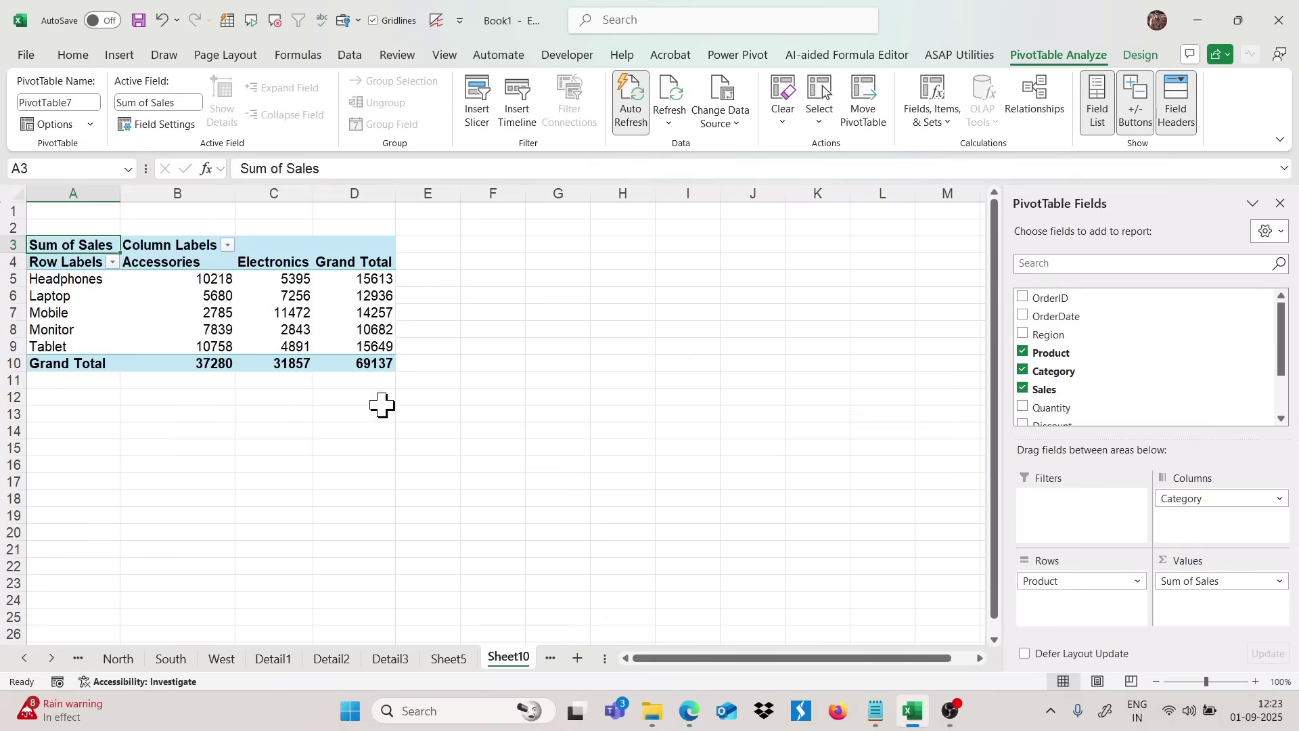
Step: Add a calculated field named Adjusted Sales with the formula = Sales*(1+10%) to the pivot table
{"action": "left_click", "coordinate": [217, 290]}
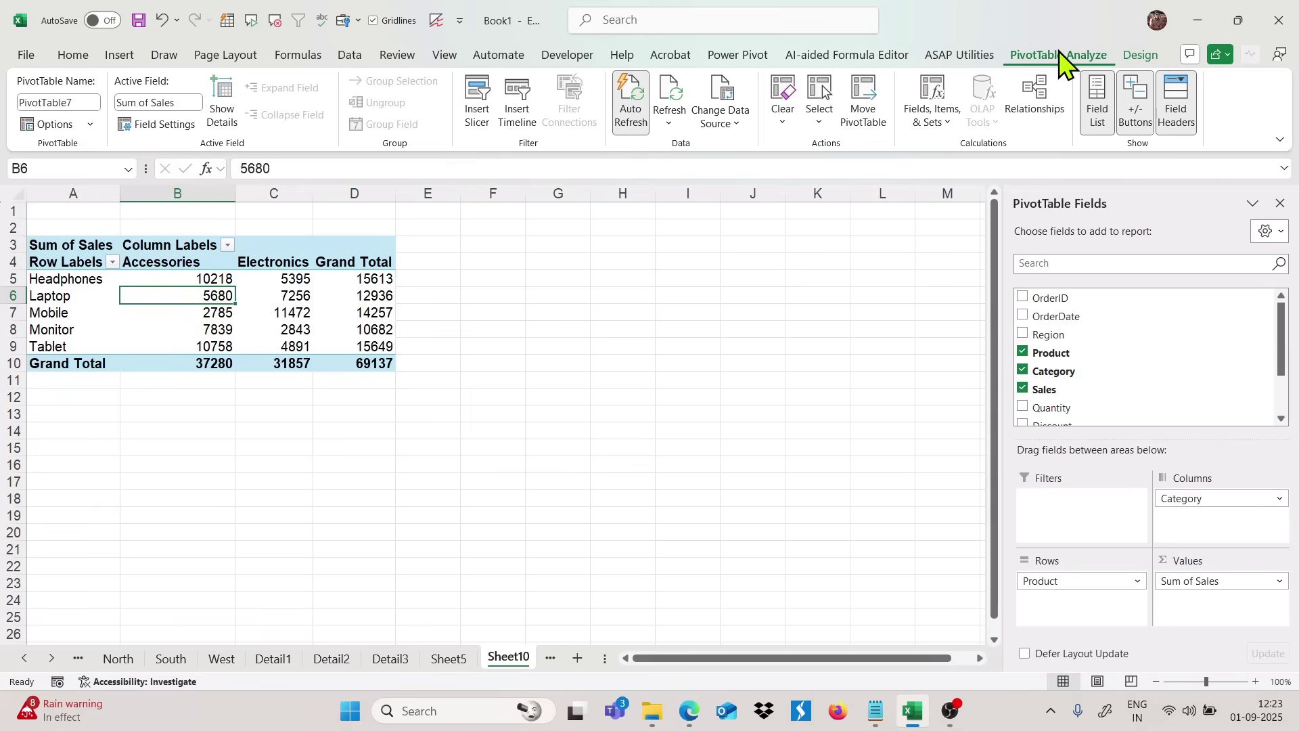
{"action": "left_click", "coordinate": [945, 127]}
{"action": "left_click", "coordinate": [972, 148]}
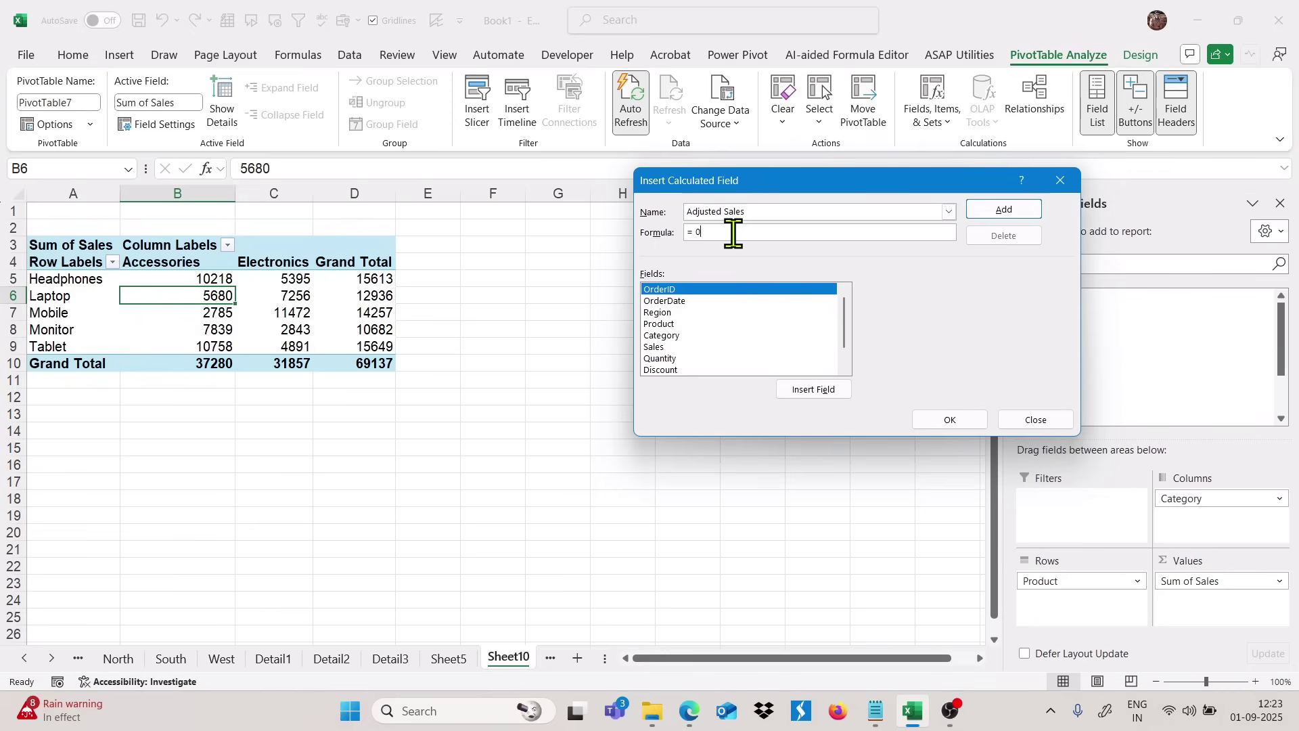
{"action": "left_click", "coordinate": [734, 233]}
{"action": "key", "text": "BackSpace"}
{"action": "double_click", "coordinate": [648, 347]}
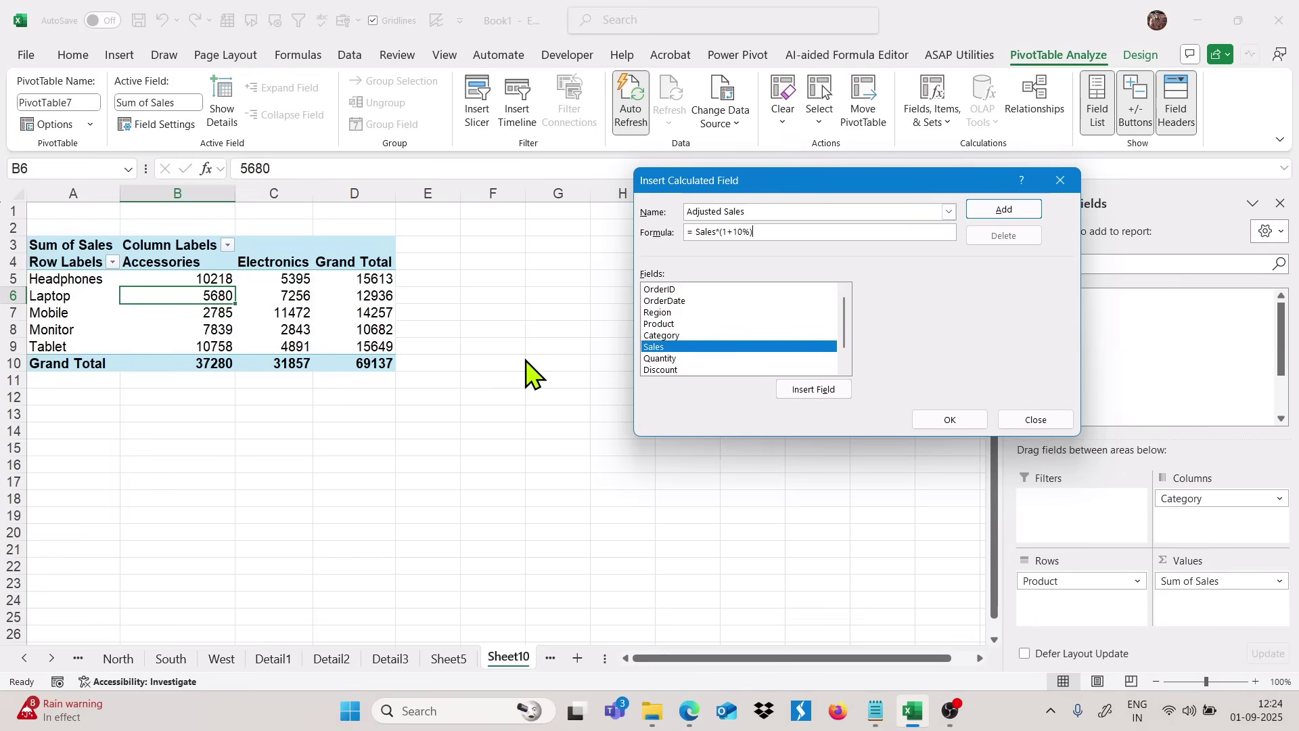
{"action": "left_click", "coordinate": [1007, 211]}
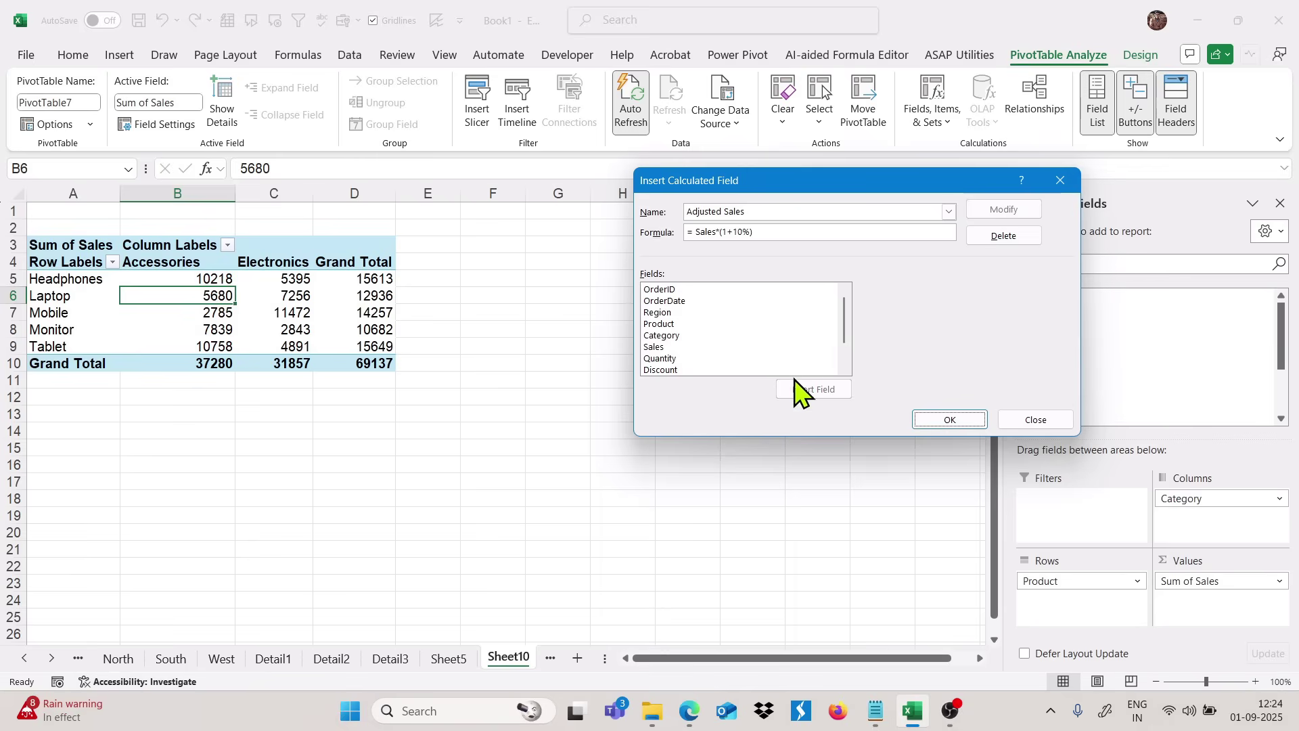
{"action": "left_click_drag", "start_coordinate": [846, 343], "coordinate": [850, 385]}
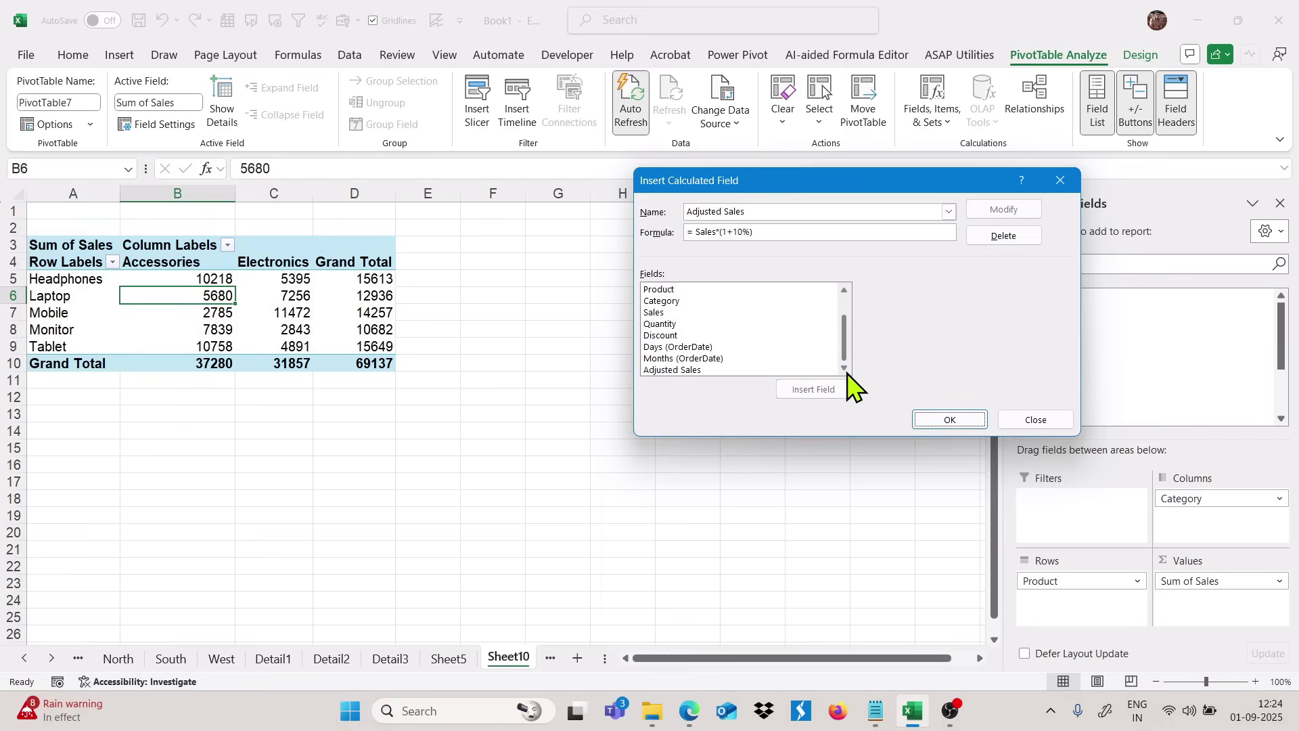
{"action": "left_click", "coordinate": [680, 370]}
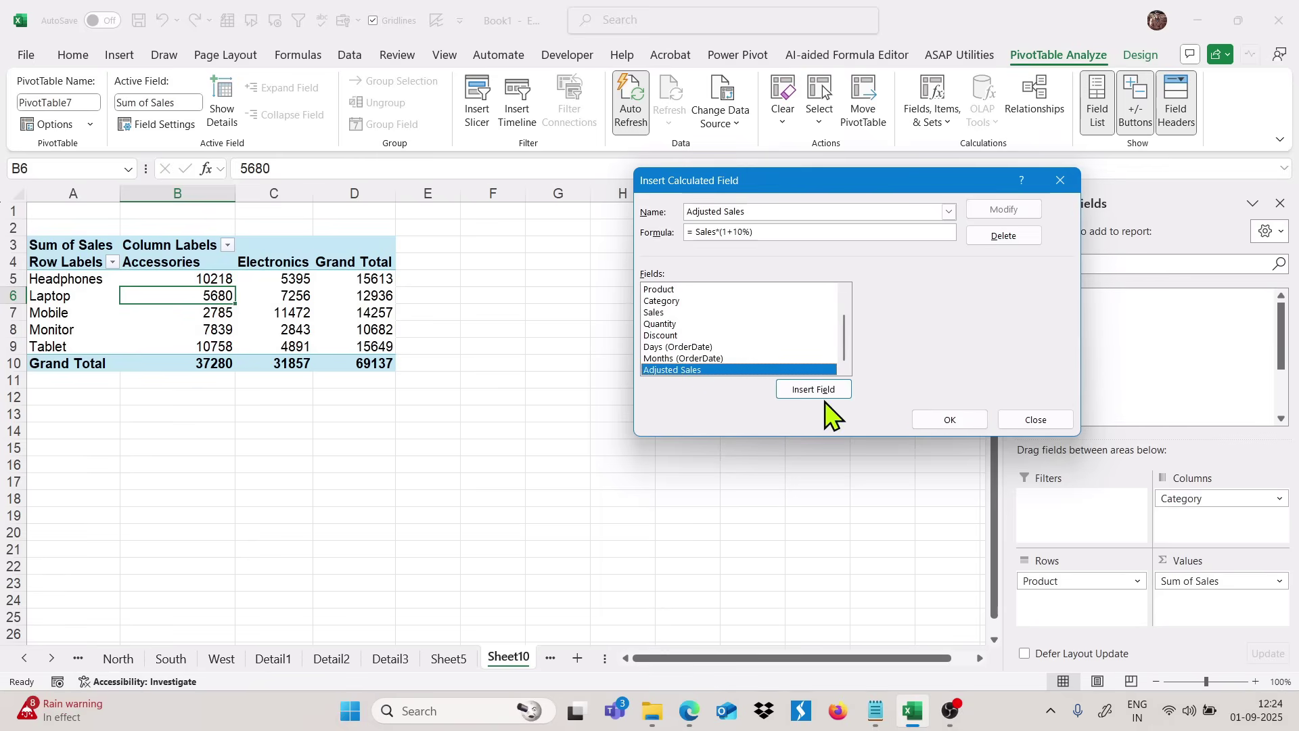
{"action": "left_click", "coordinate": [959, 424]}
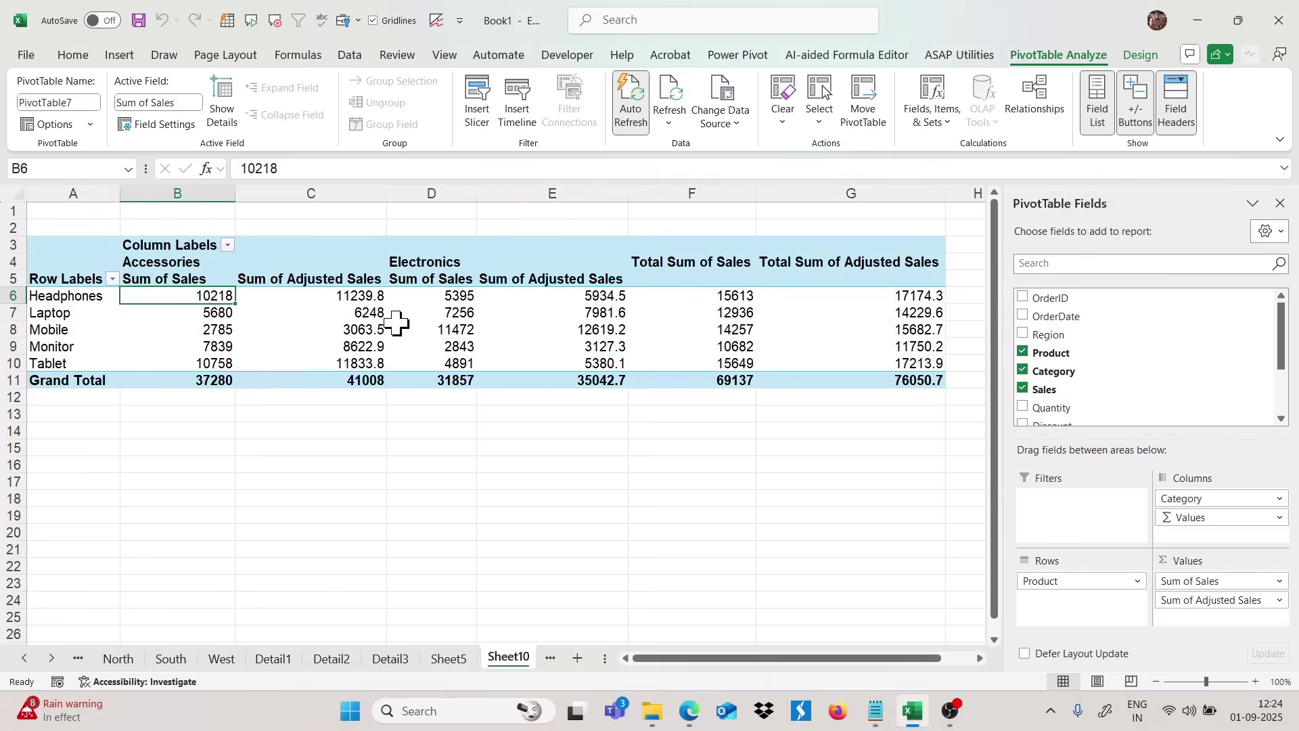
Step: Compare the Sum of Sales values with the Sum of Adjusted Sales values for each product and category
{"action": "left_click_drag", "start_coordinate": [196, 291], "coordinate": [197, 358]}
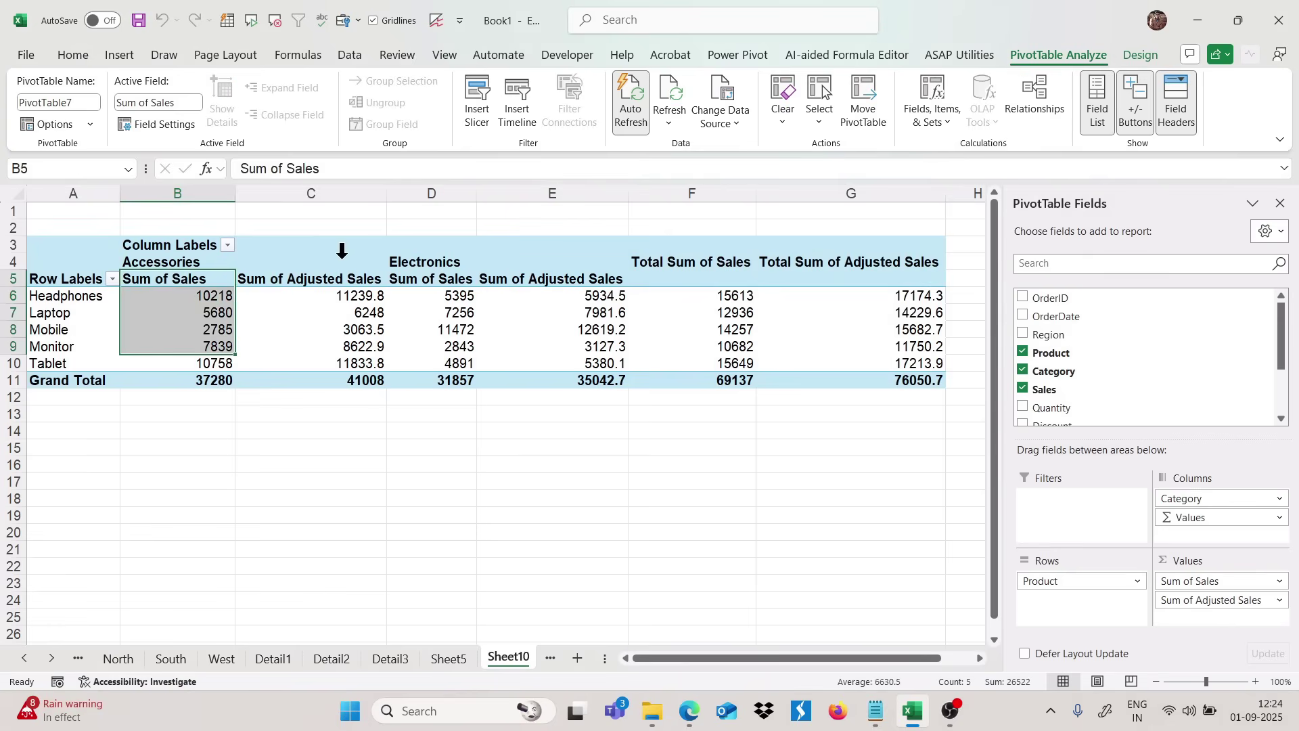
{"action": "left_click", "coordinate": [333, 268]}
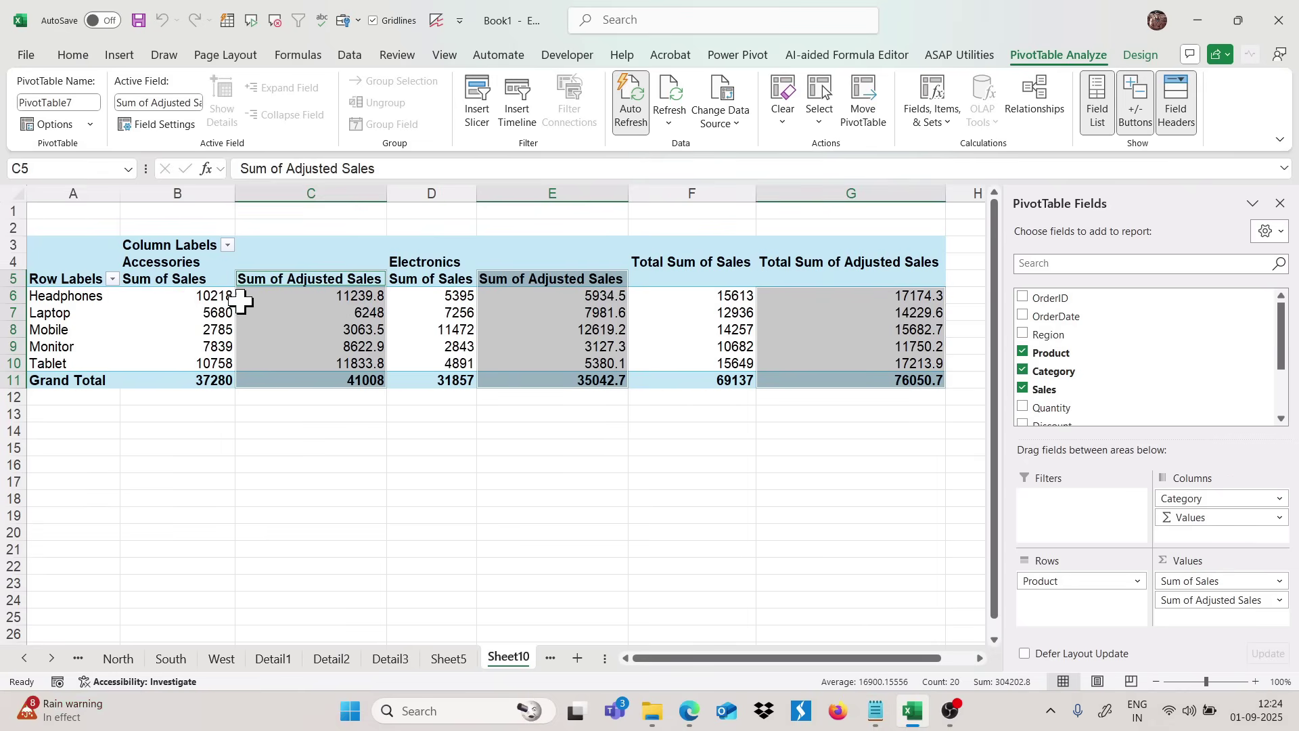
{"action": "left_click", "coordinate": [214, 296]}
{"action": "left_click_drag", "start_coordinate": [213, 295], "coordinate": [198, 360]}
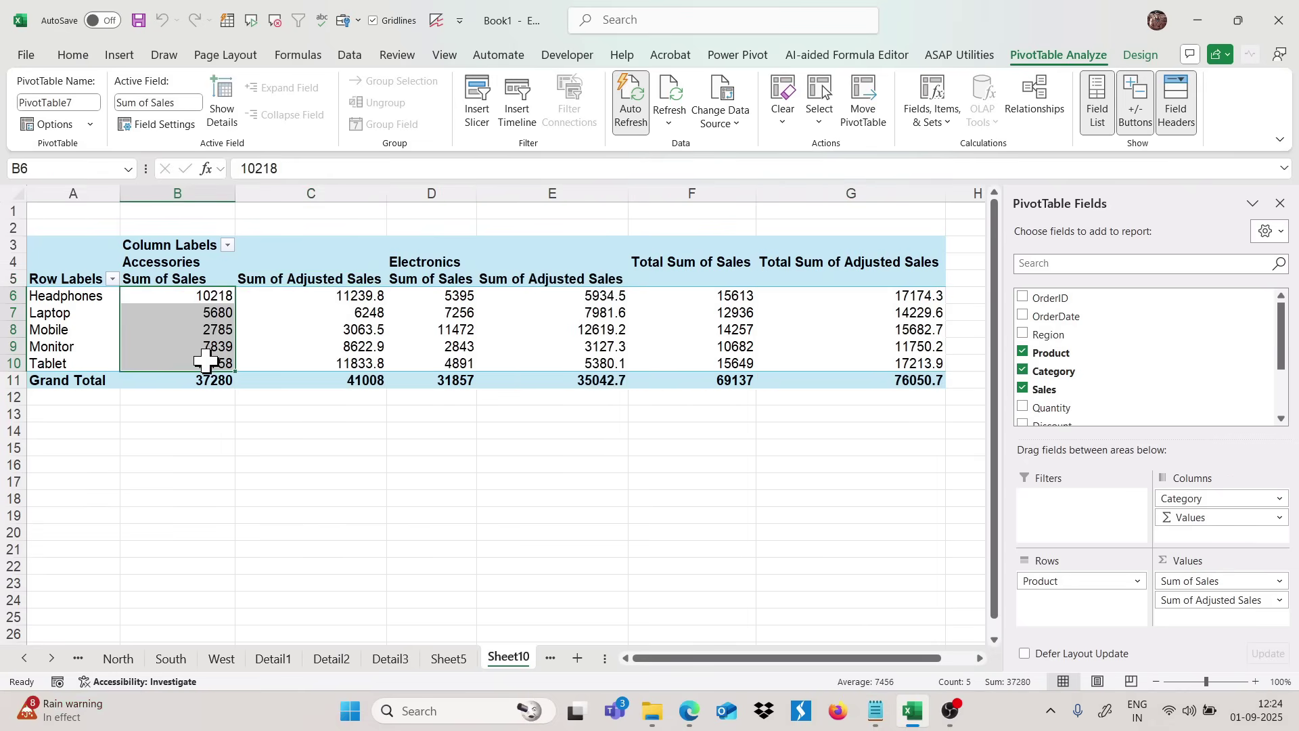
{"action": "left_click", "coordinate": [377, 295]}
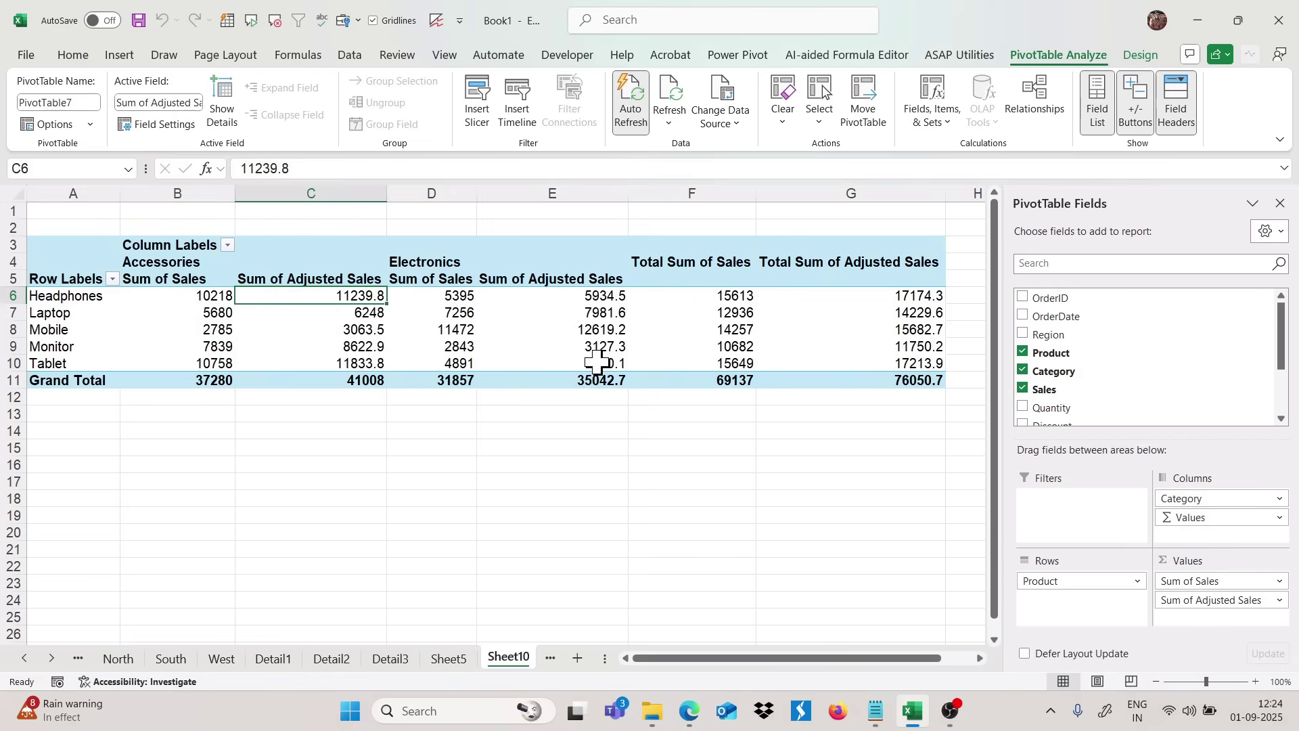
{"action": "mouse_move", "coordinate": [614, 362]}
Step: Review the monthly pivot table in Sheet5 and the order dates of the source data in Sheet1
{"action": "left_click", "coordinate": [470, 659]}
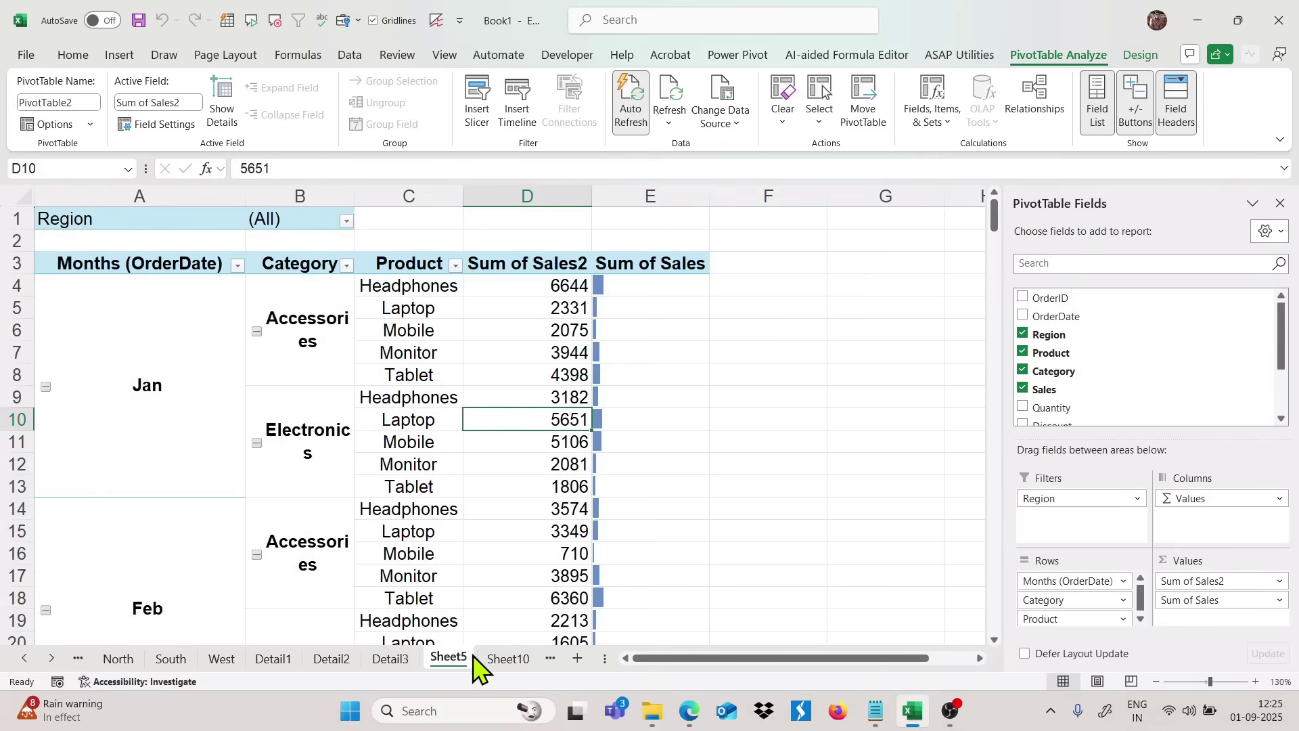
{"action": "left_click", "coordinate": [550, 662]}
{"action": "left_click", "coordinate": [522, 662]}
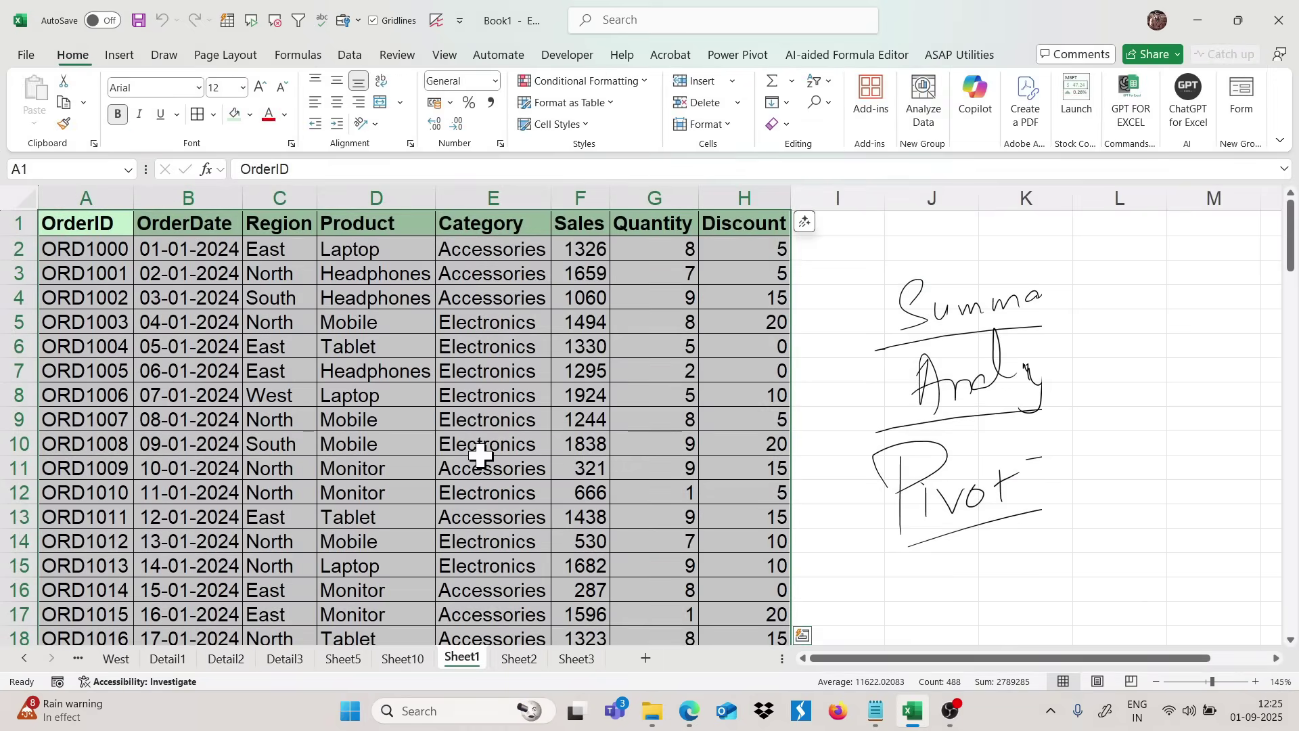
{"action": "scroll", "coordinate": [240, 315], "scroll_direction": "down", "scroll_amount": 2}
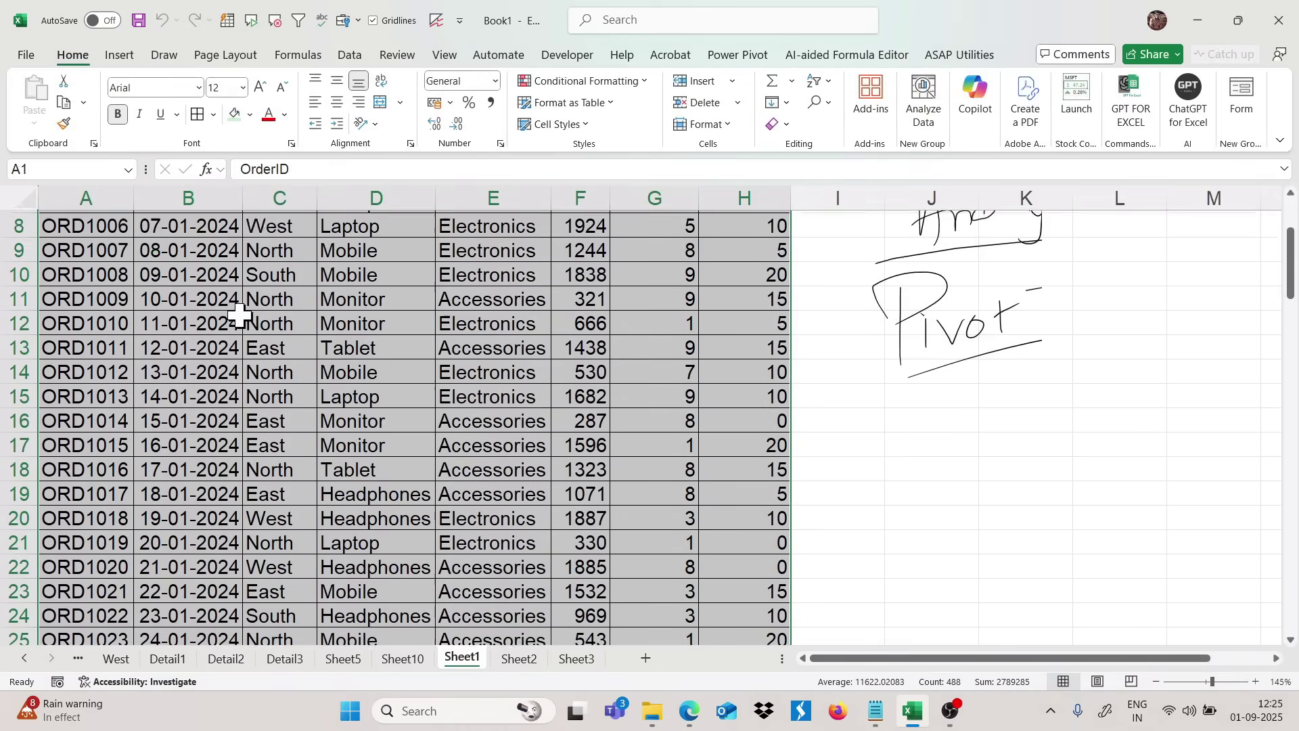
{"action": "scroll", "coordinate": [240, 315], "scroll_direction": "down", "scroll_amount": 13}
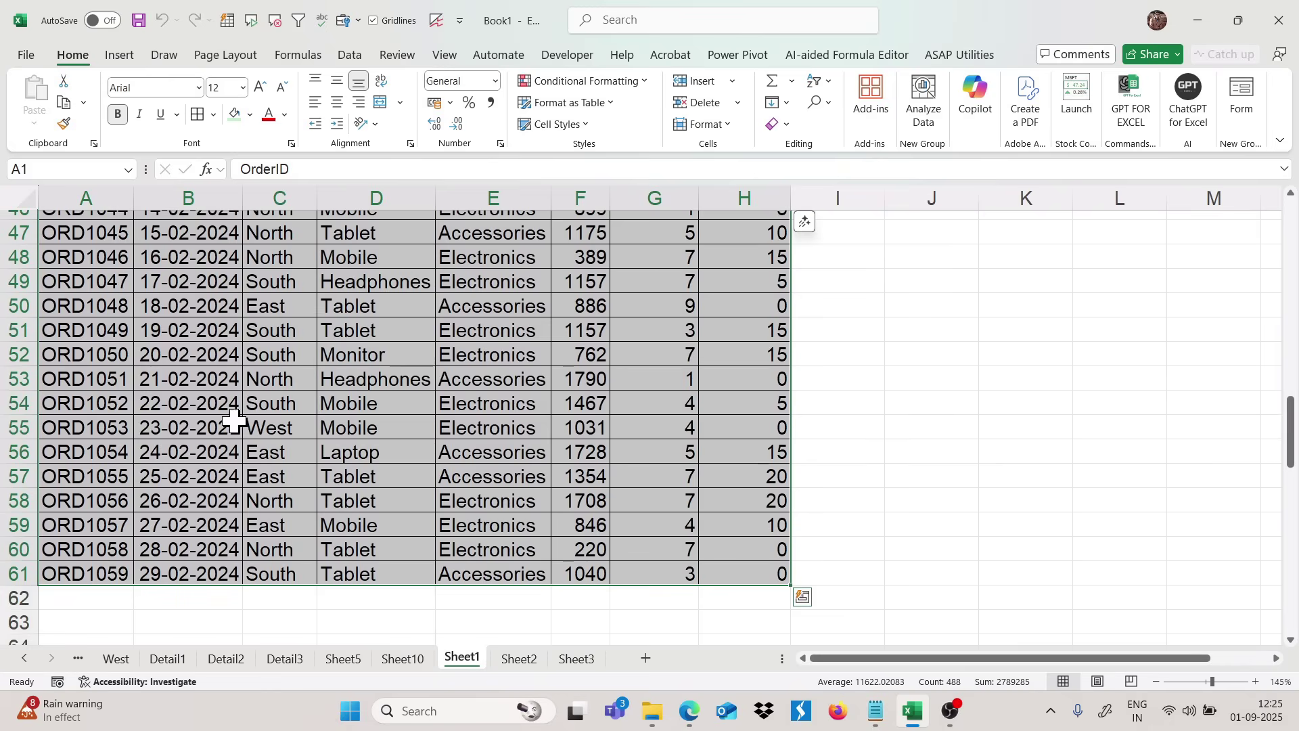
{"action": "scroll", "coordinate": [257, 450], "scroll_direction": "up", "scroll_amount": 15}
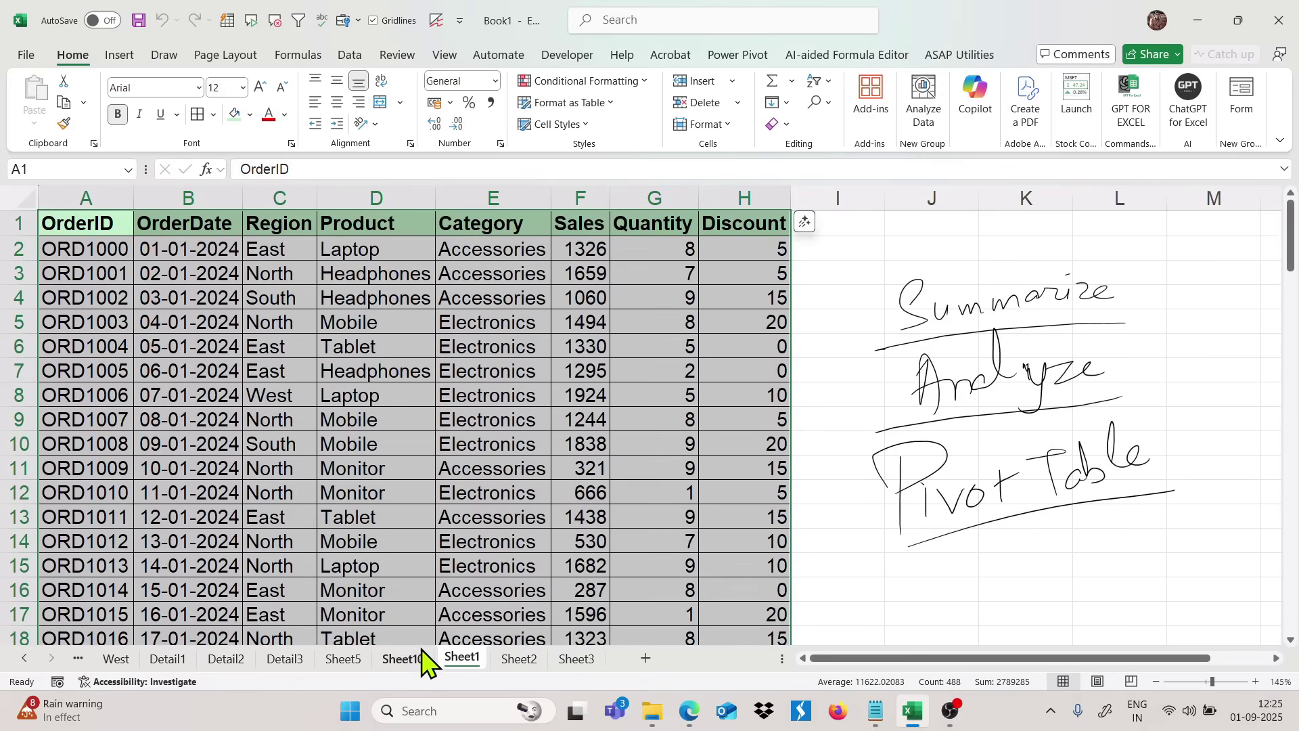
Step: In the Sheet10 pivot table, replace the Category columns with Months (OrderDate) only, and remove Sum of Adjusted Sales from the values
{"action": "left_click", "coordinate": [404, 659]}
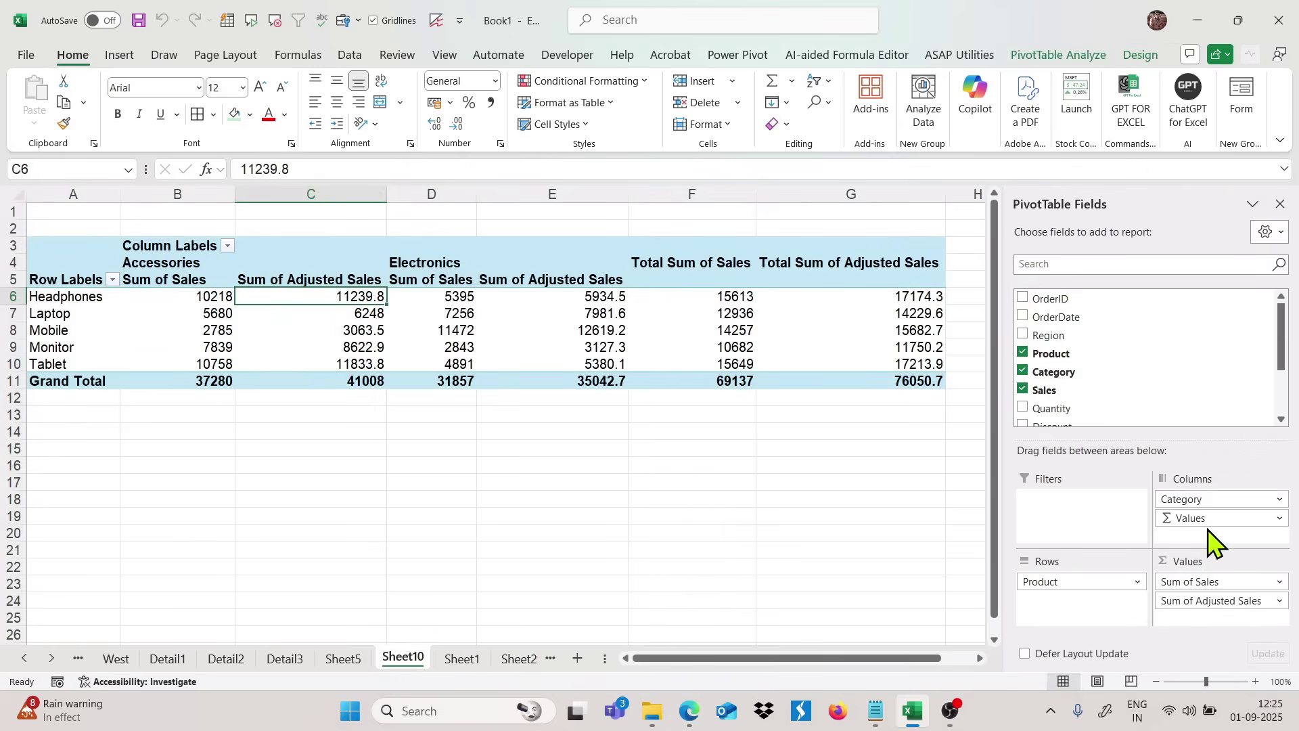
{"action": "mouse_move", "coordinate": [1215, 501]}
{"action": "left_mouse_down"}
{"action": "mouse_move", "coordinate": [1116, 304]}
{"action": "mouse_move", "coordinate": [1211, 521]}
{"action": "left_mouse_up"}
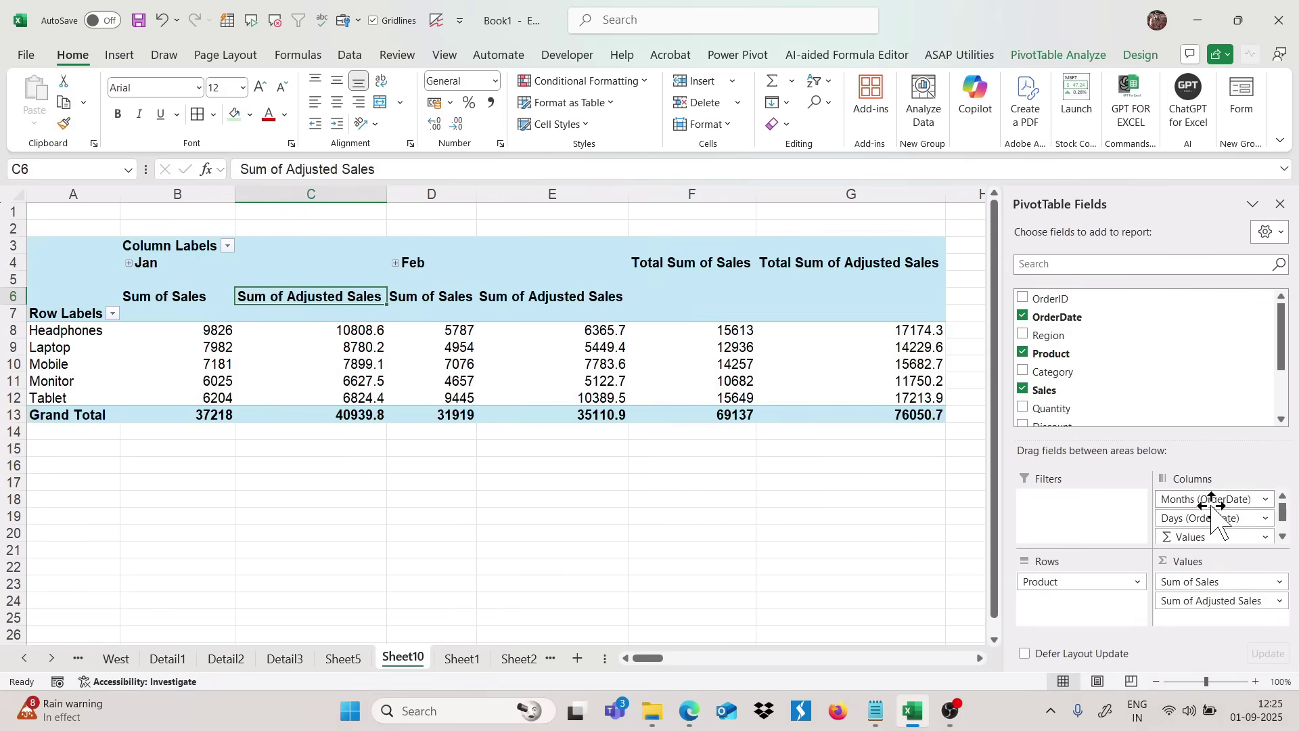
{"action": "left_click_drag", "start_coordinate": [1203, 521], "coordinate": [1125, 365]}
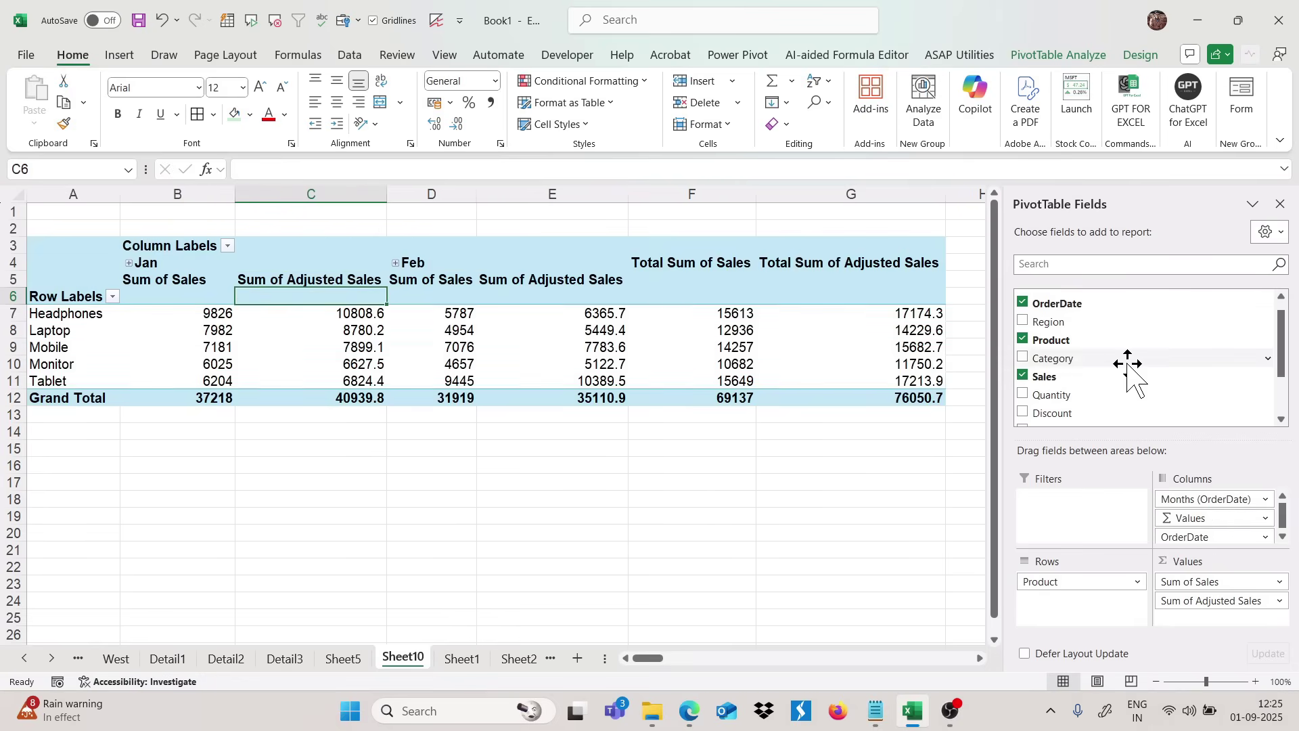
{"action": "left_click_drag", "start_coordinate": [1056, 316], "coordinate": [1134, 377]}
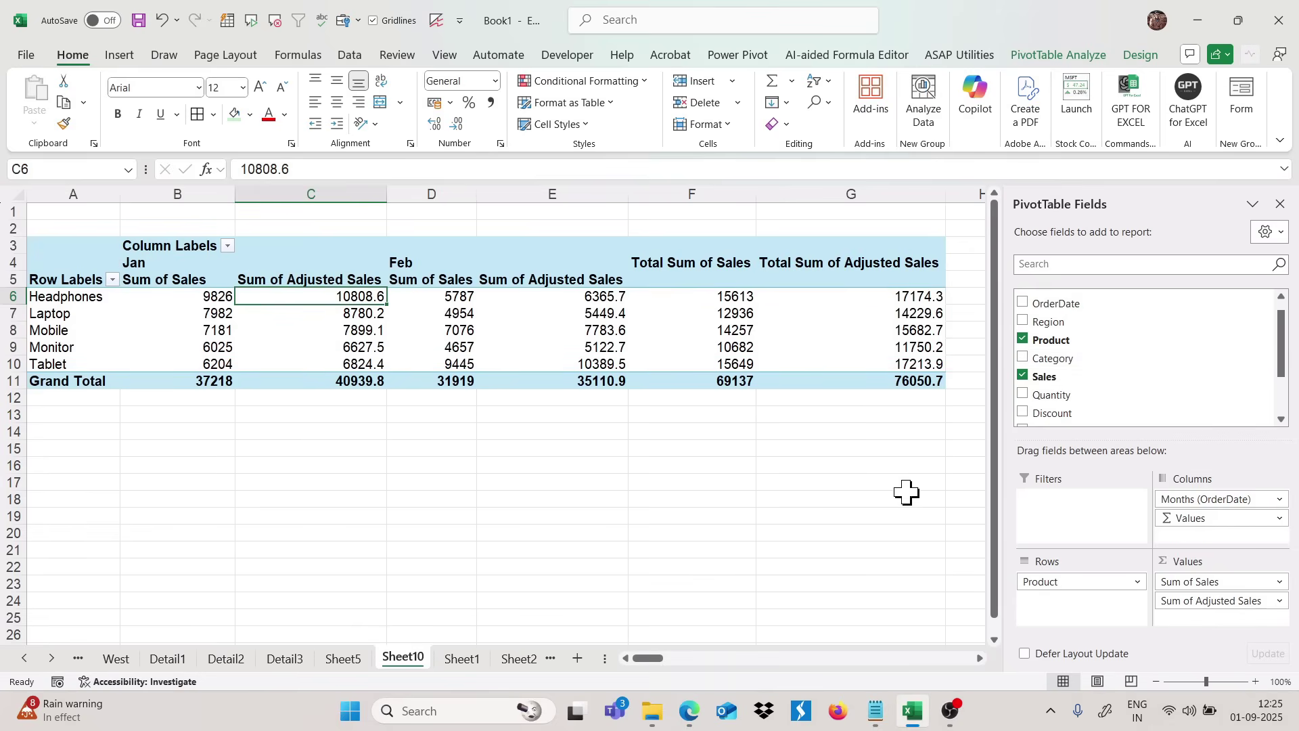
{"action": "left_click_drag", "start_coordinate": [1248, 609], "coordinate": [1079, 339]}
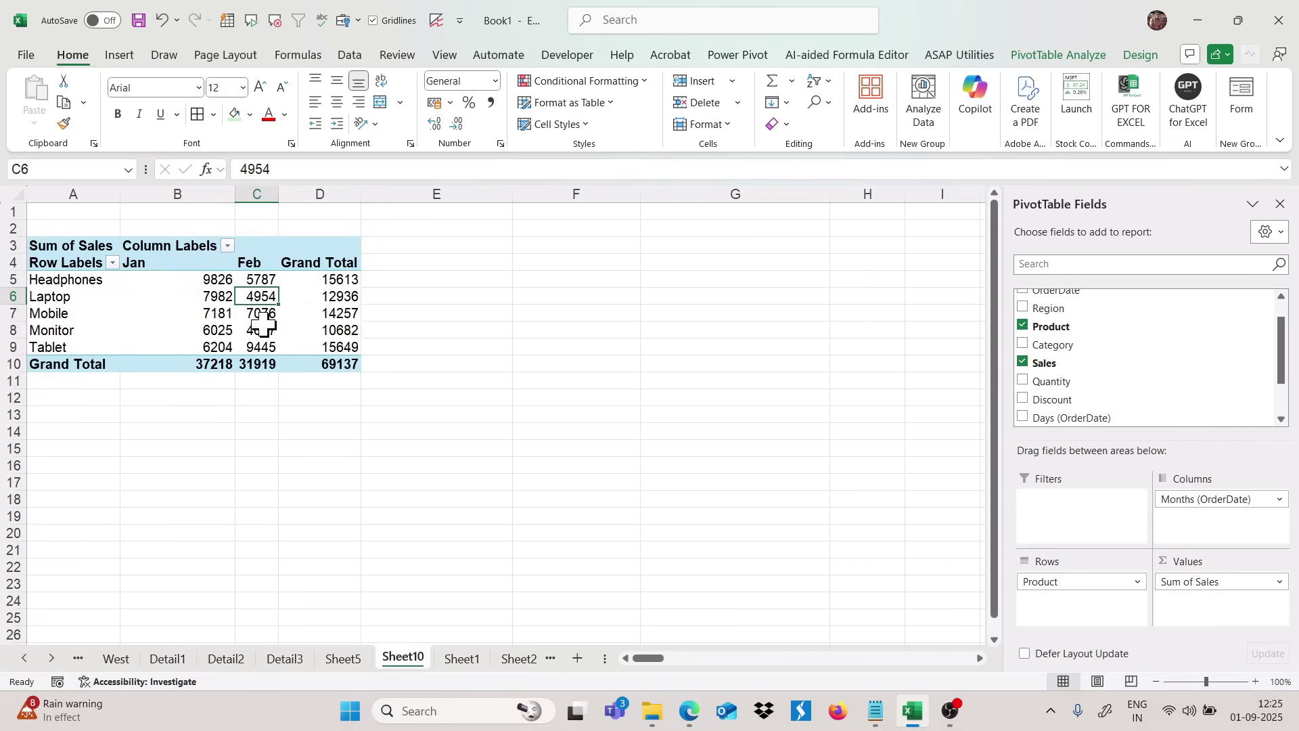
Step: Add Sales to the values a second time and show it as Difference From, with base field Months (OrderDate) and base item (previous)
{"action": "mouse_move", "coordinate": [264, 327]}
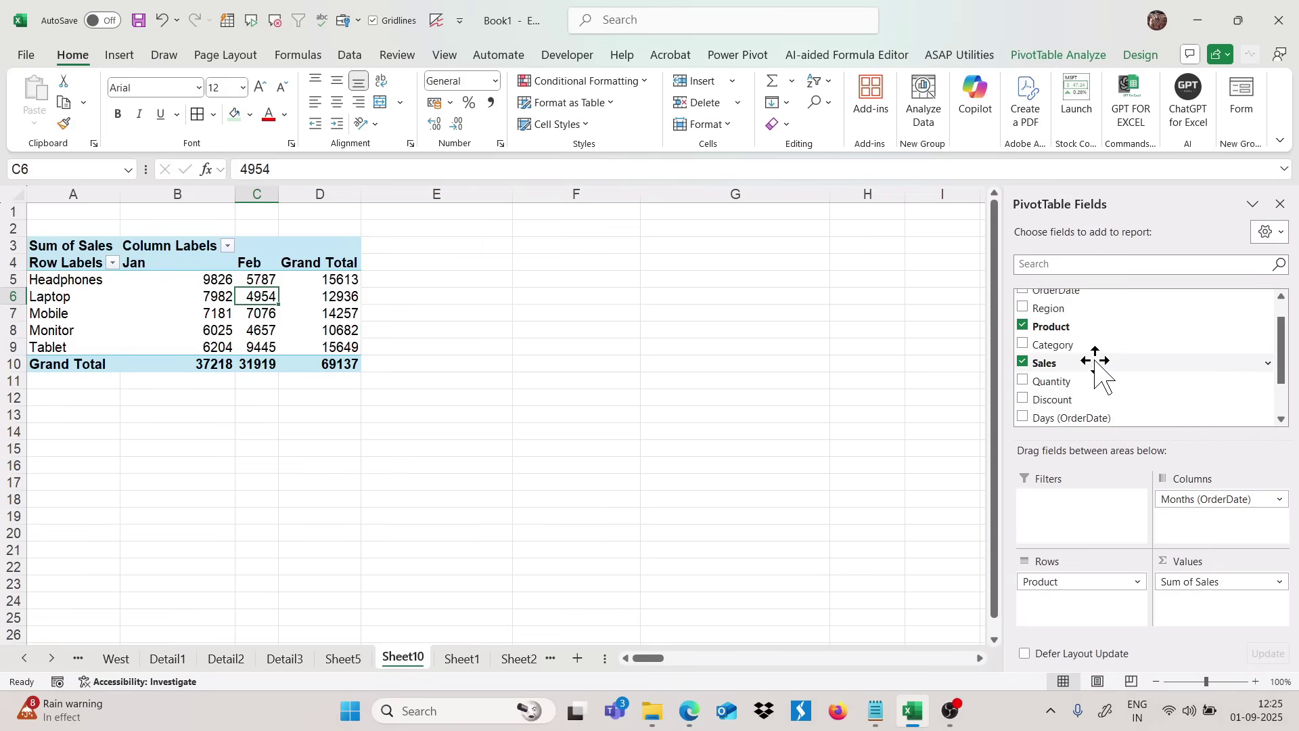
{"action": "left_click_drag", "start_coordinate": [1096, 360], "coordinate": [1212, 601]}
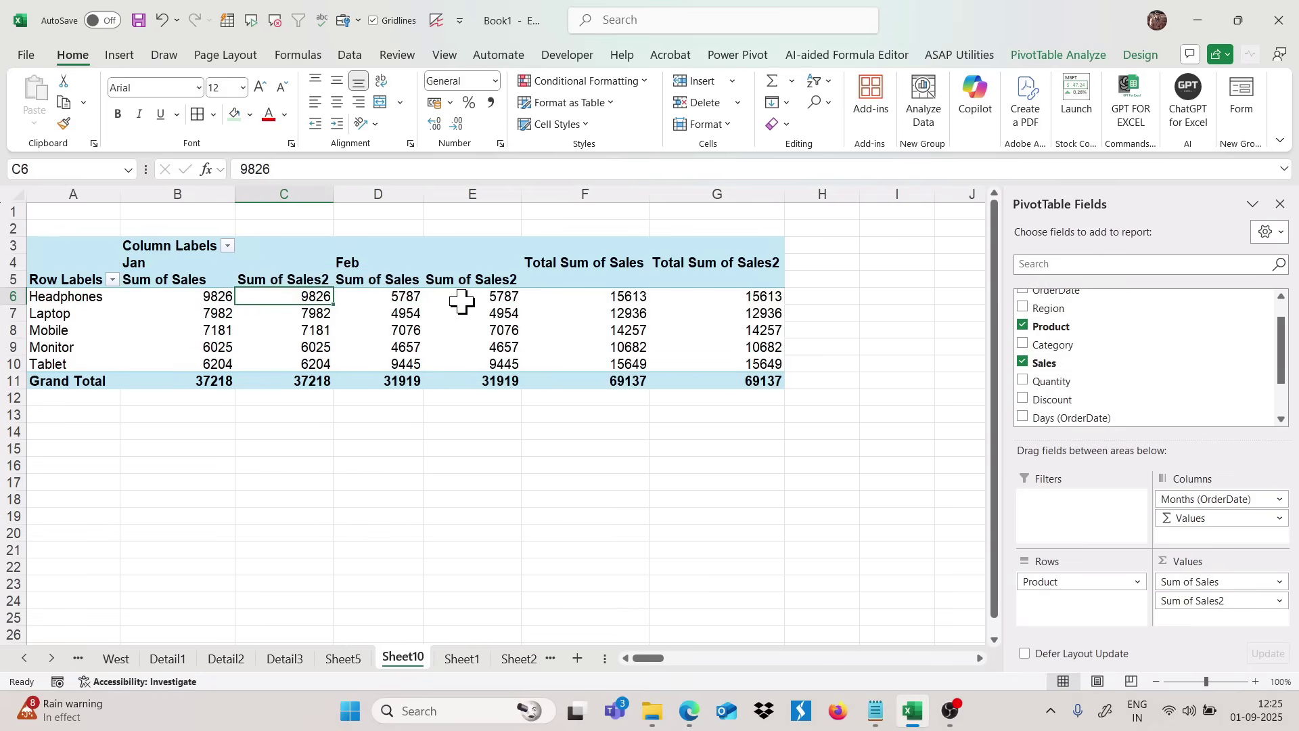
{"action": "right_click", "coordinate": [303, 296]}
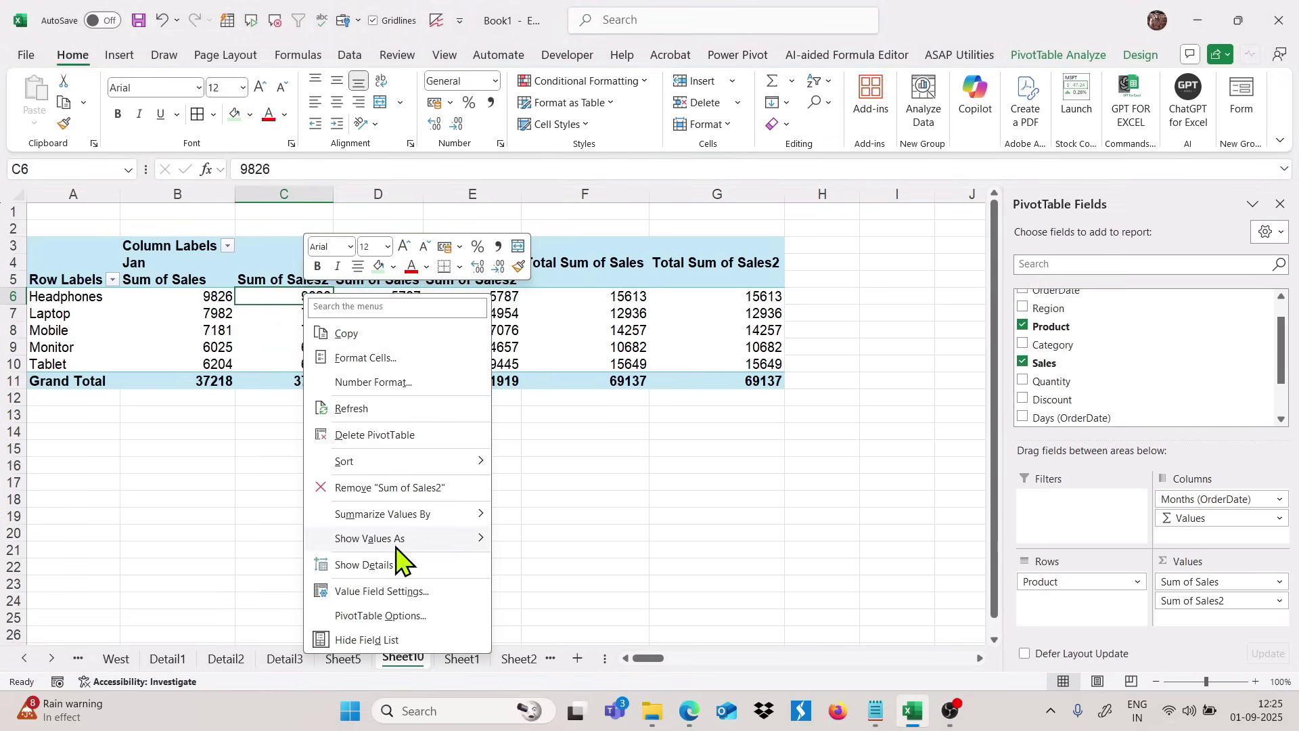
{"action": "mouse_move", "coordinate": [370, 541]}
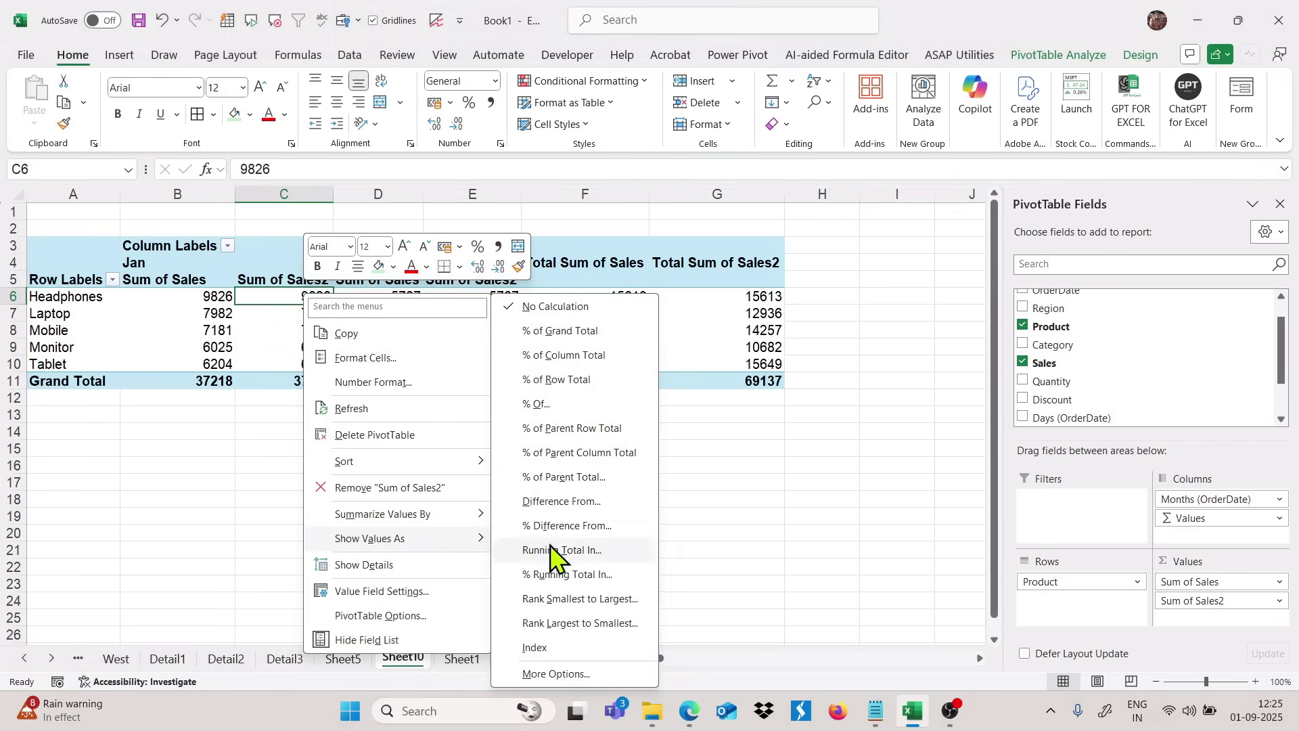
{"action": "left_click", "coordinate": [559, 502]}
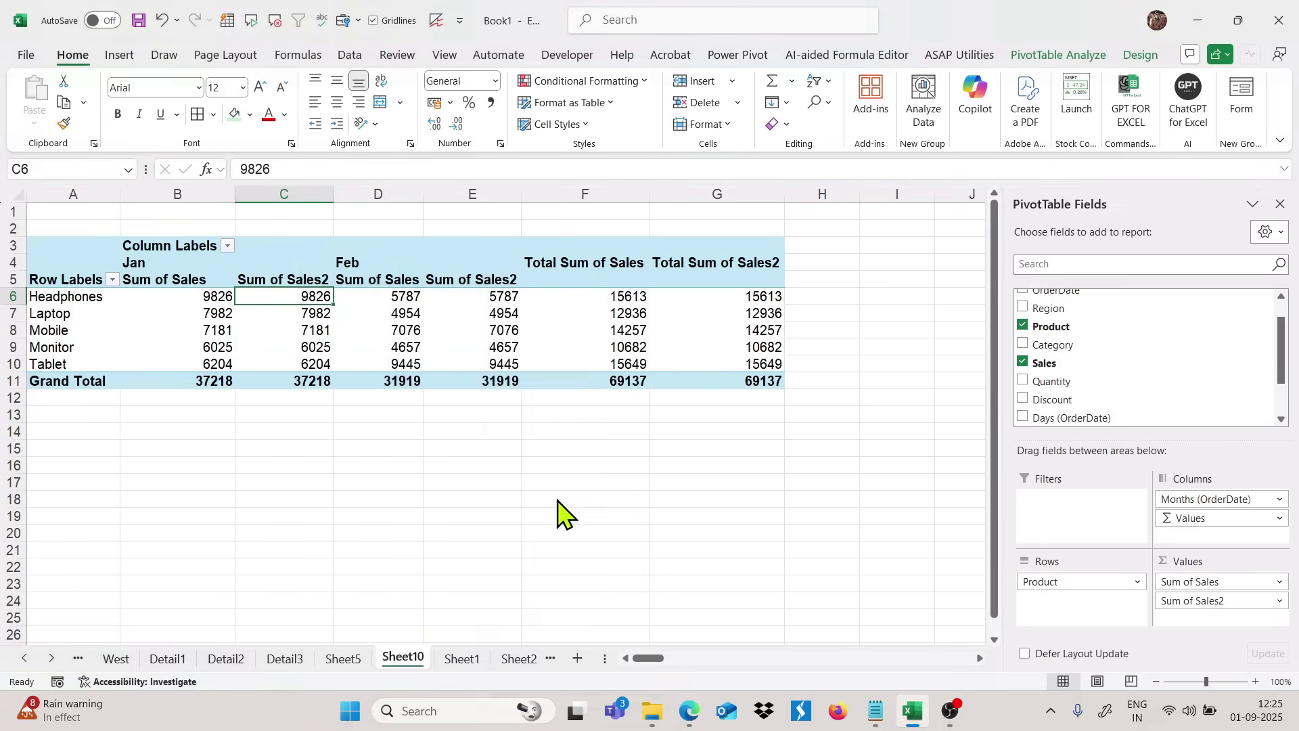
{"action": "left_click_drag", "start_coordinate": [839, 295], "coordinate": [439, 356]}
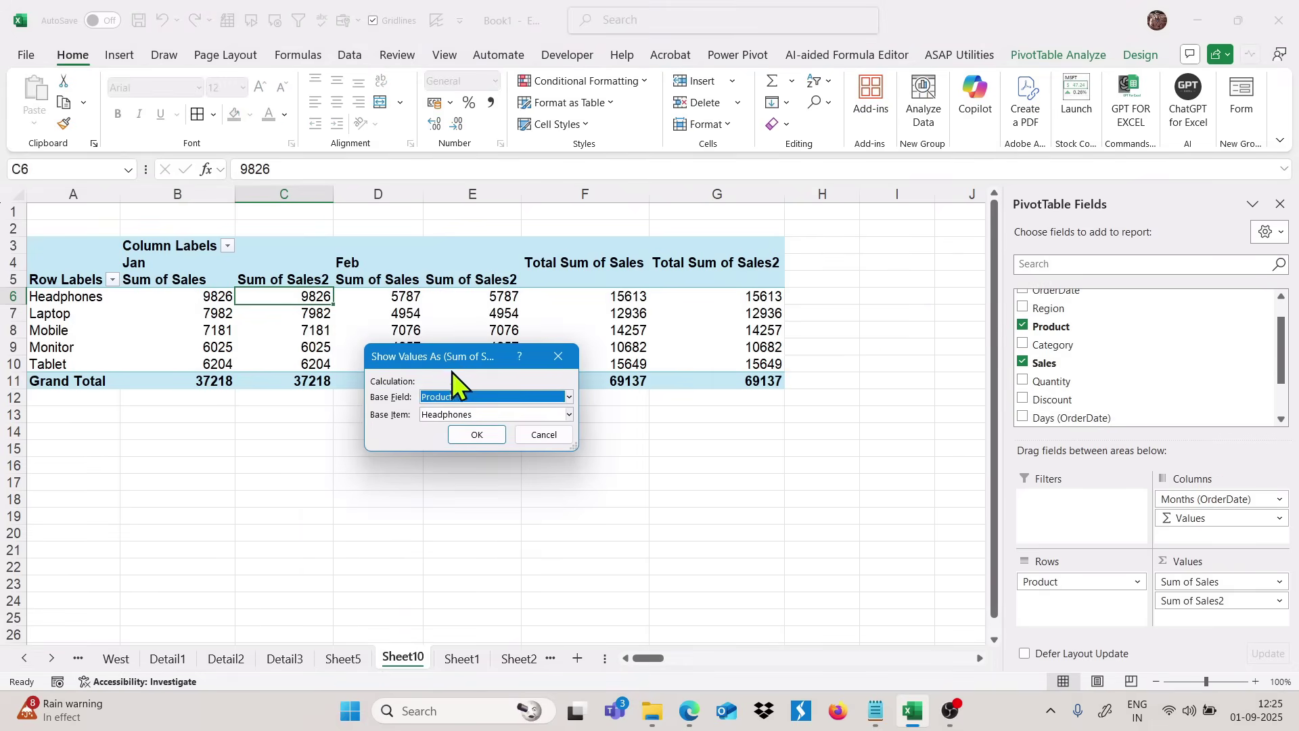
{"action": "left_click", "coordinate": [457, 399]}
{"action": "left_click", "coordinate": [460, 429]}
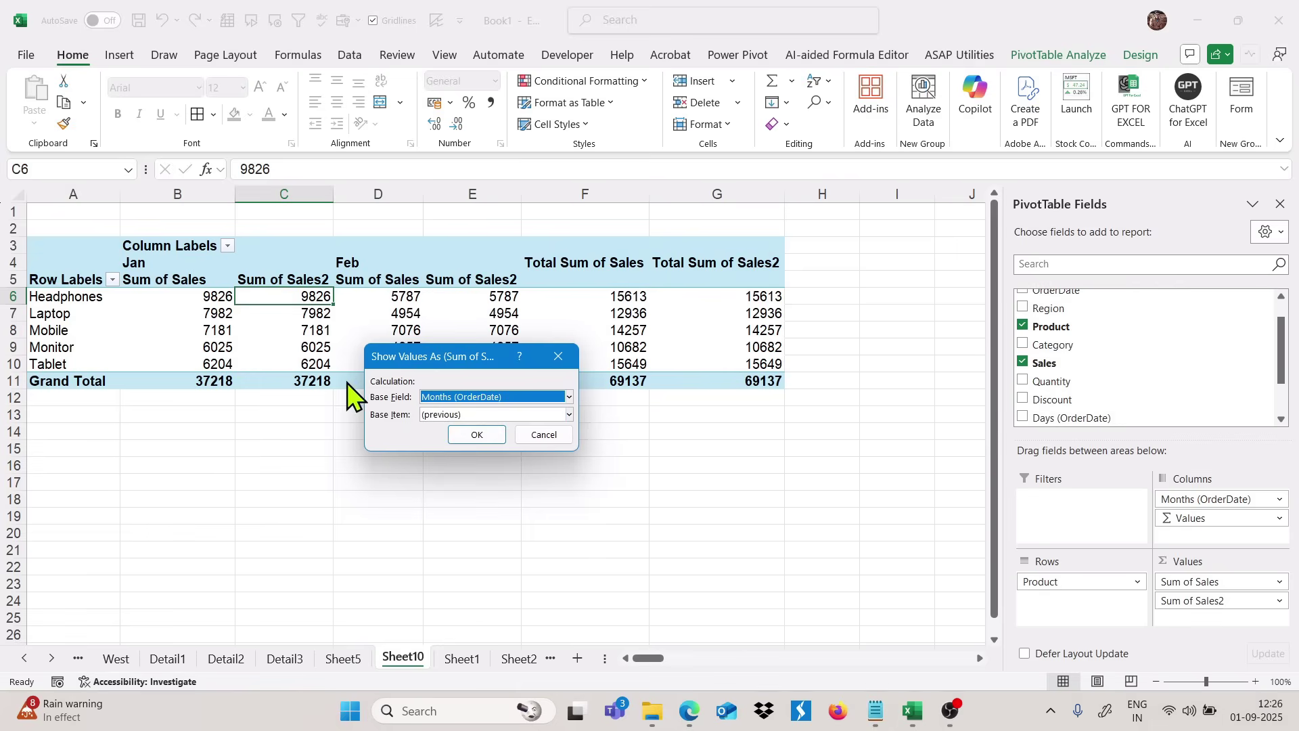
{"action": "left_click", "coordinate": [478, 435]}
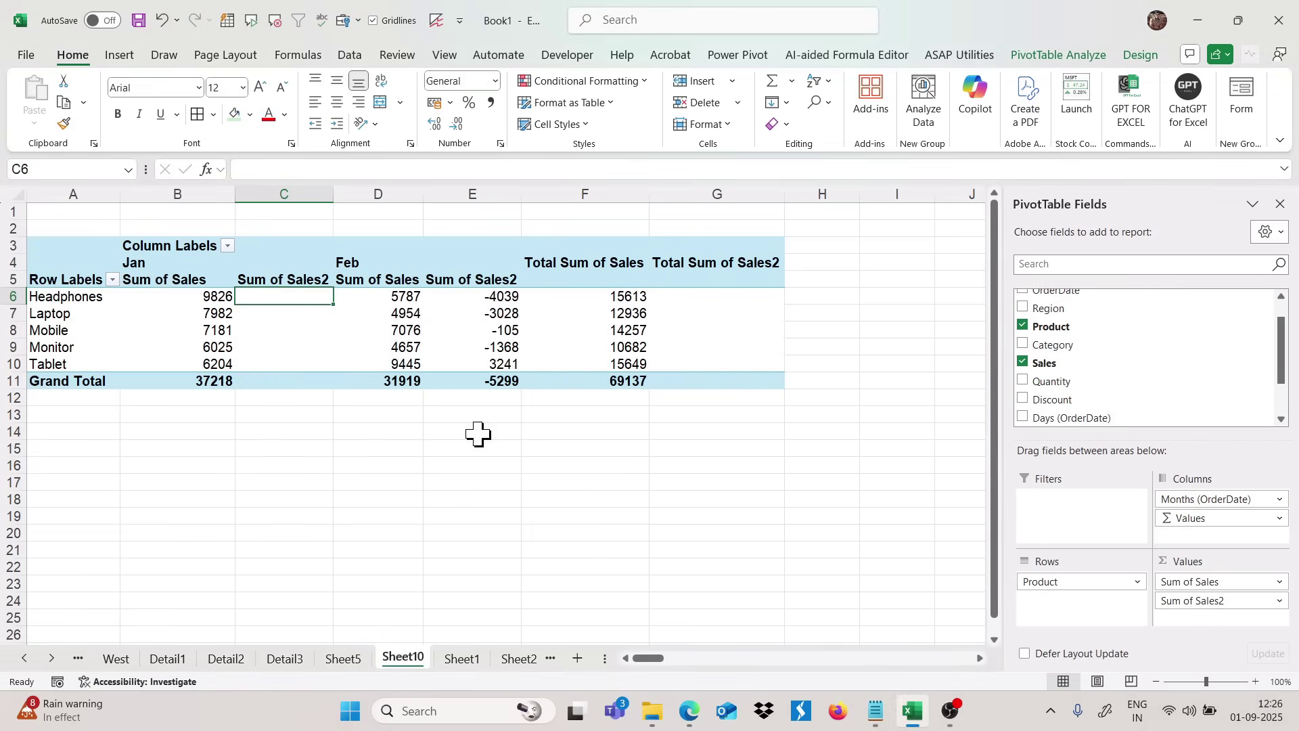
Step: Rename the Sum of Sales2 heading in the pivot table as Difference
{"action": "left_click_drag", "start_coordinate": [501, 297], "coordinate": [499, 383]}
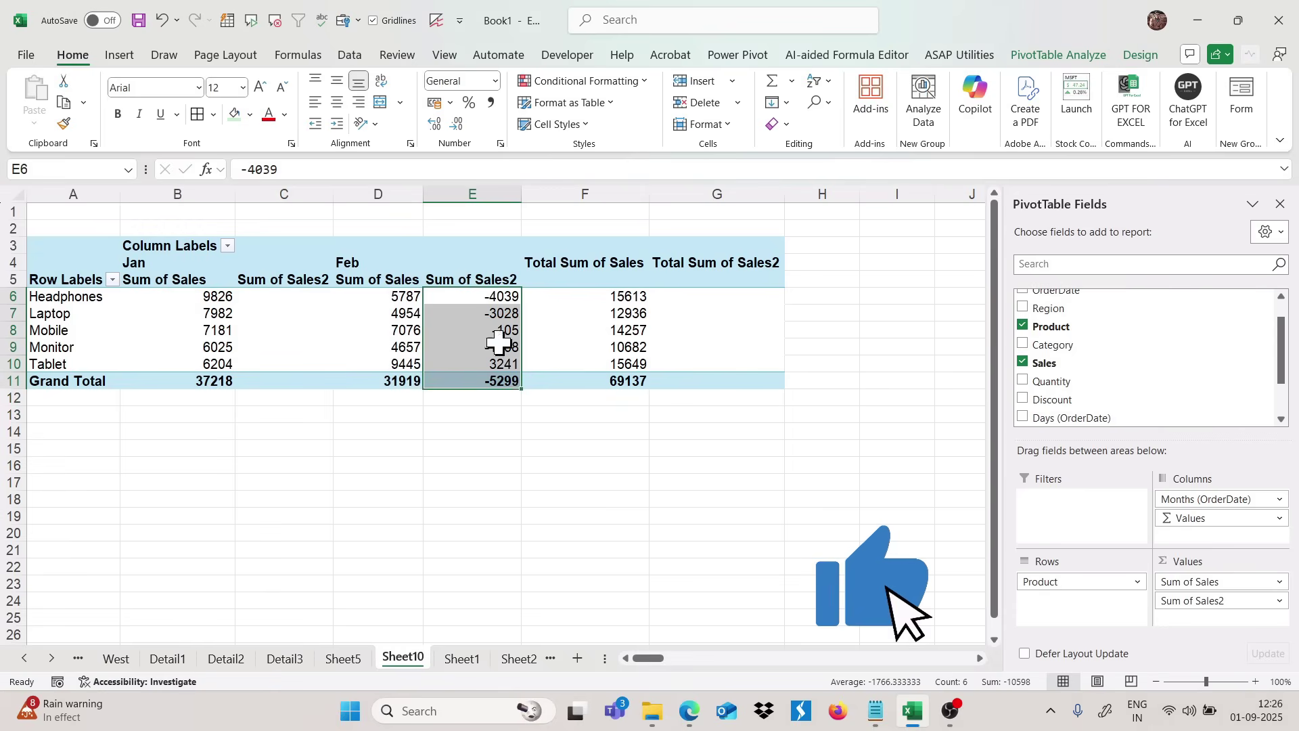
{"action": "left_click", "coordinate": [490, 279]}
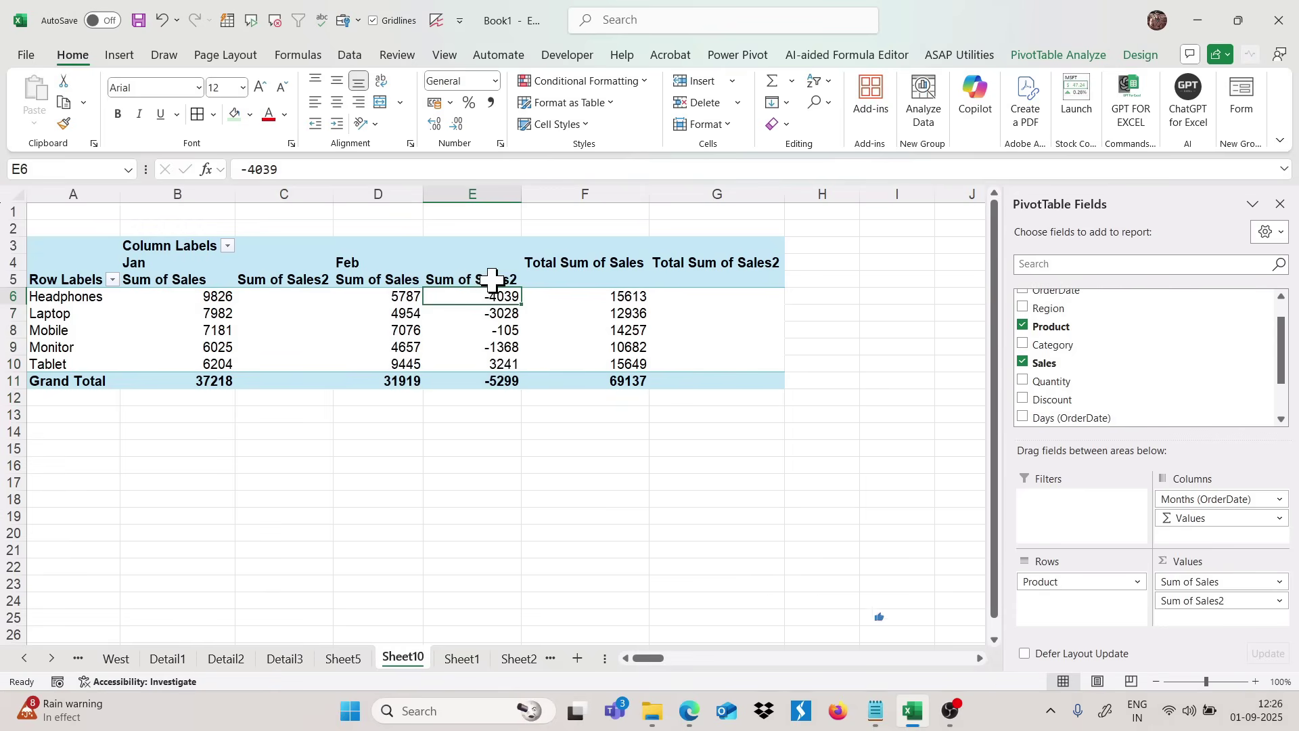
{"action": "type", "text": "D"}
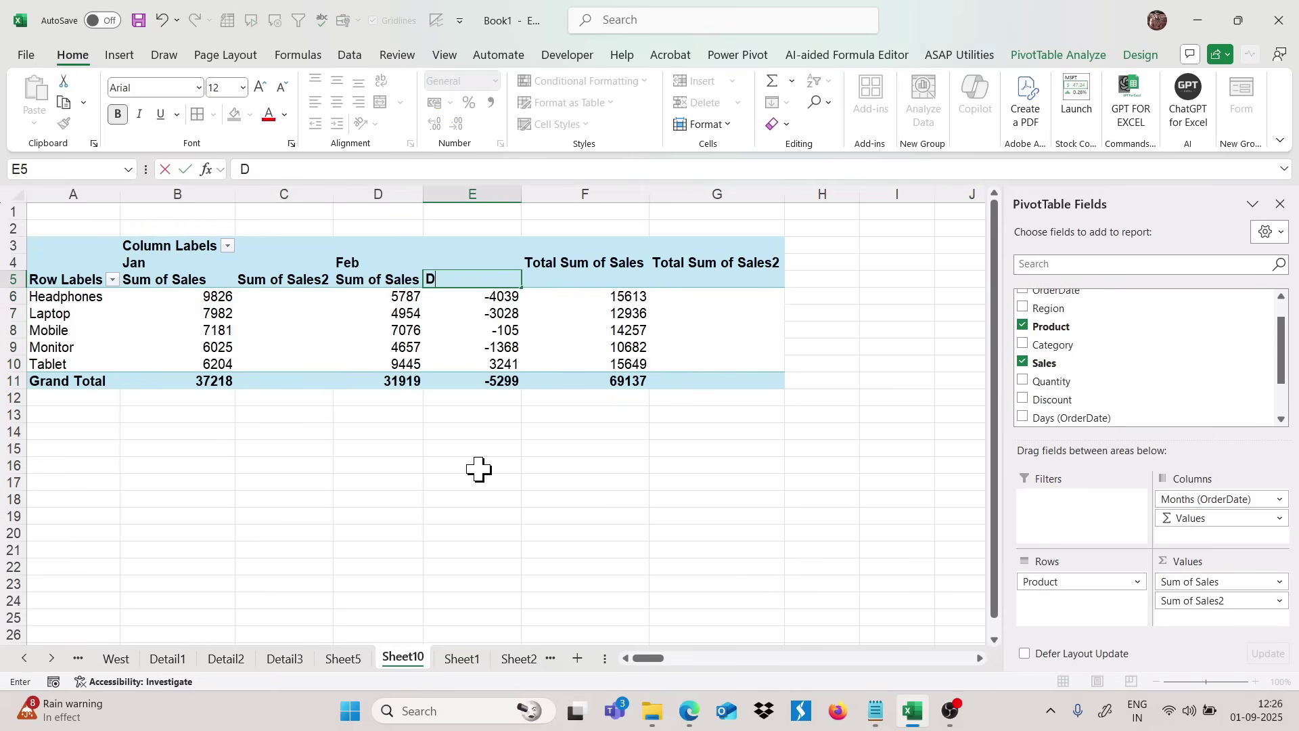
{"action": "type", "text": "iffer"}
{"action": "type", "text": "ence"}
{"action": "key", "text": "Return"}
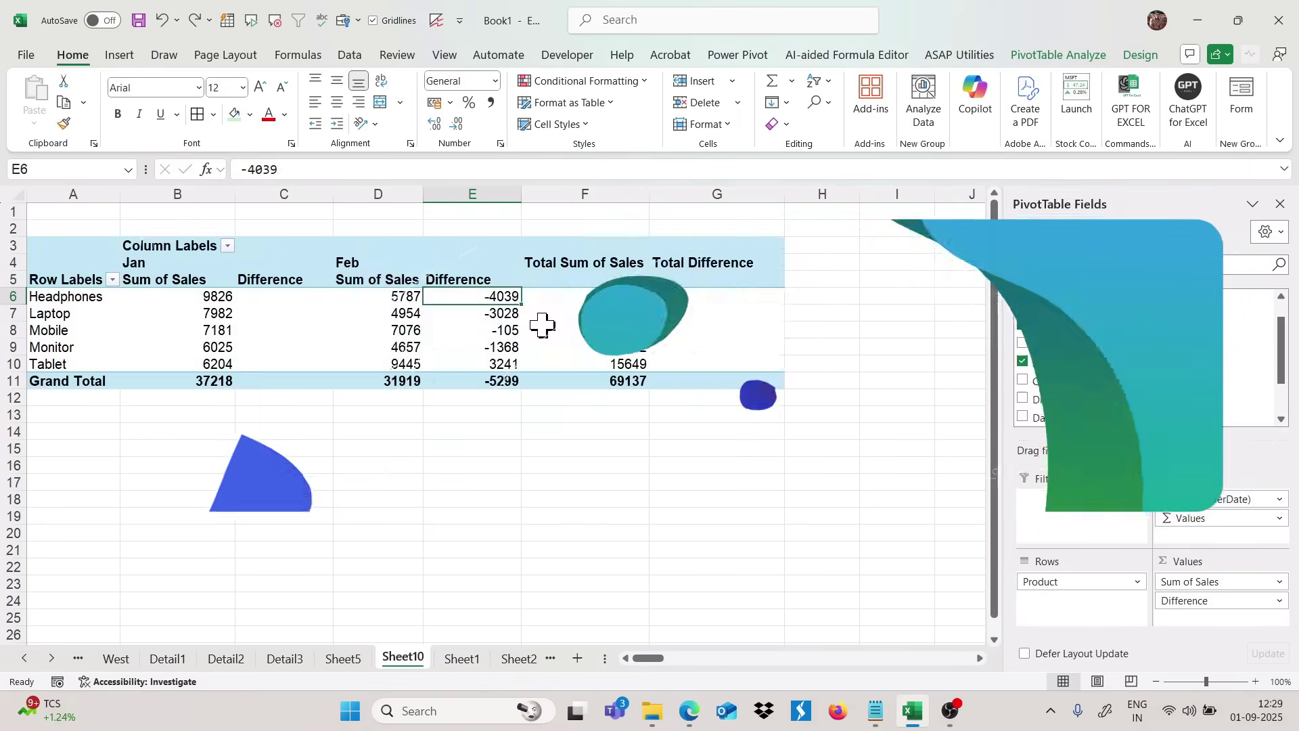
Step: Start a custom number format for the Feb Headphones difference in E6, replacing General with an up arrow emoji and a semicolon
{"action": "key", "text": "ctrl+1"}
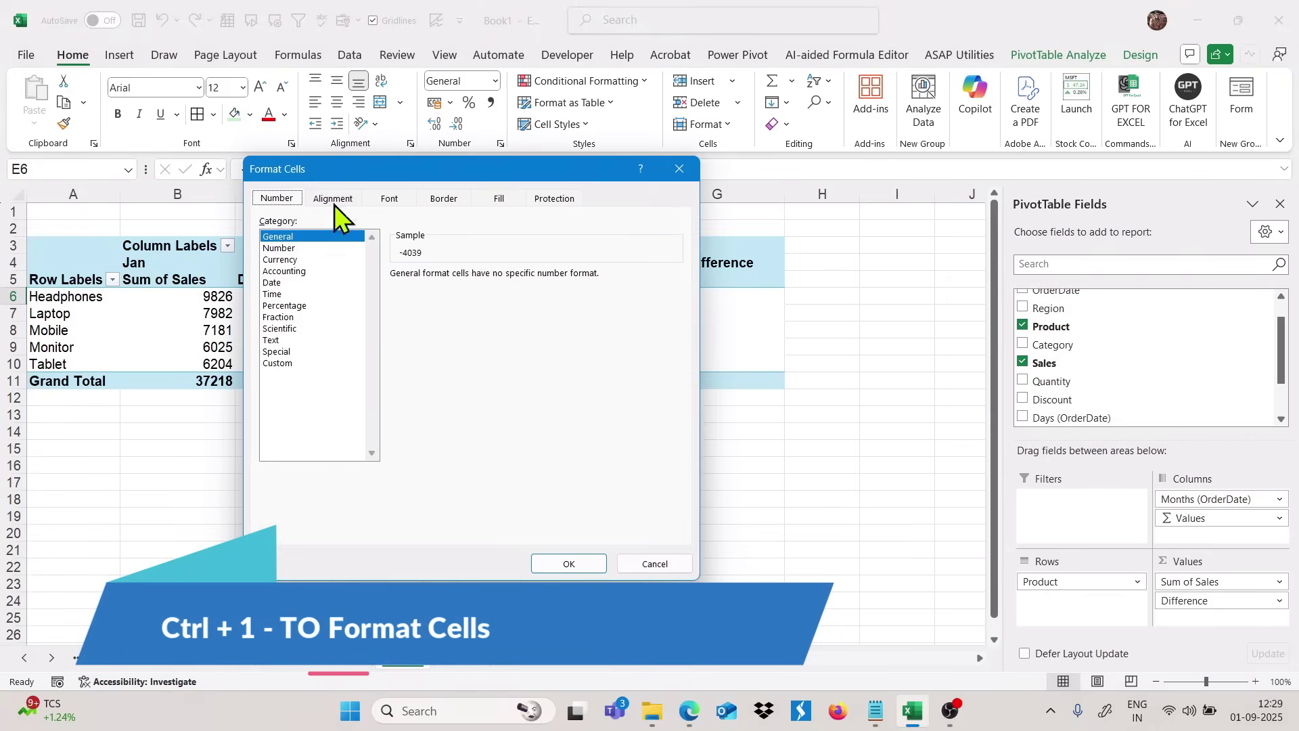
{"action": "left_click", "coordinate": [277, 364]}
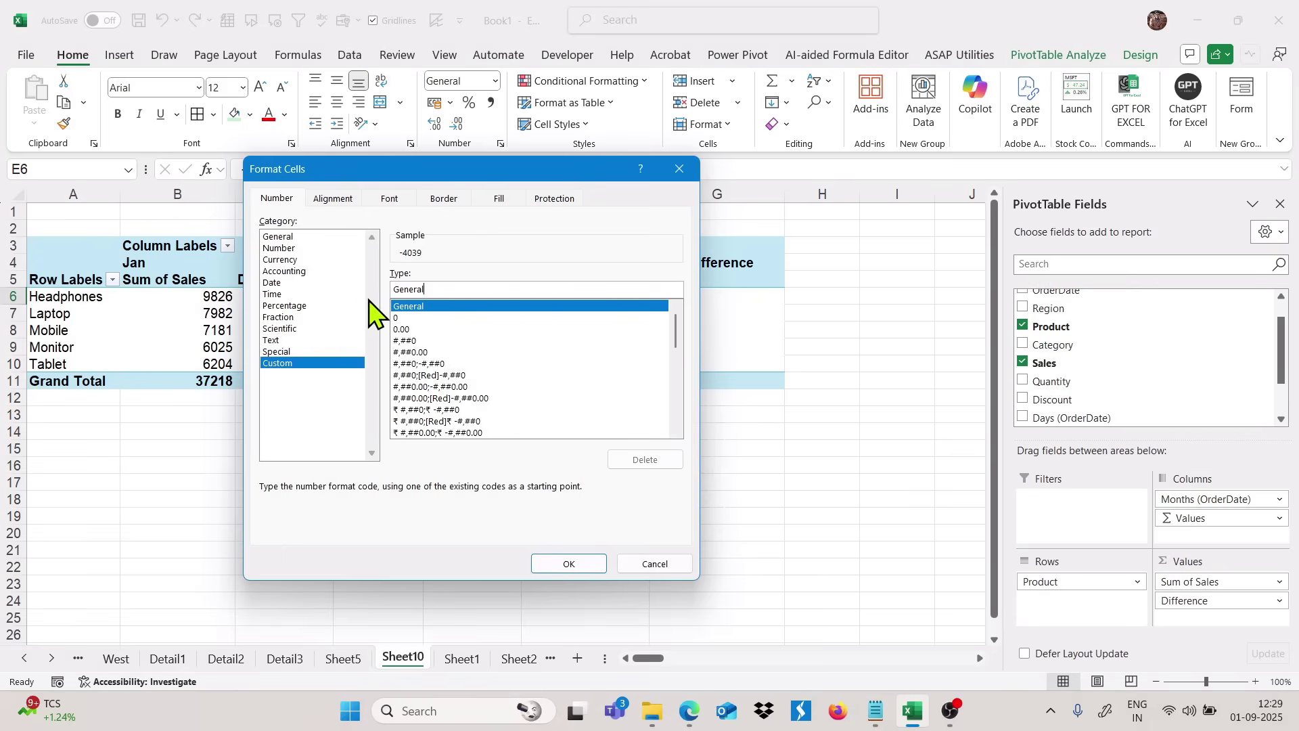
{"action": "key", "text": "BackSpace"}
{"action": "key", "text": "BackSpace"}
{"action": "key", "text": "BackSpace"}
{"action": "key", "text": "BackSpace"}
{"action": "key", "text": "BackSpace"}
{"action": "key", "text": "BackSpace"}
{"action": "key", "text": "BackSpace"}
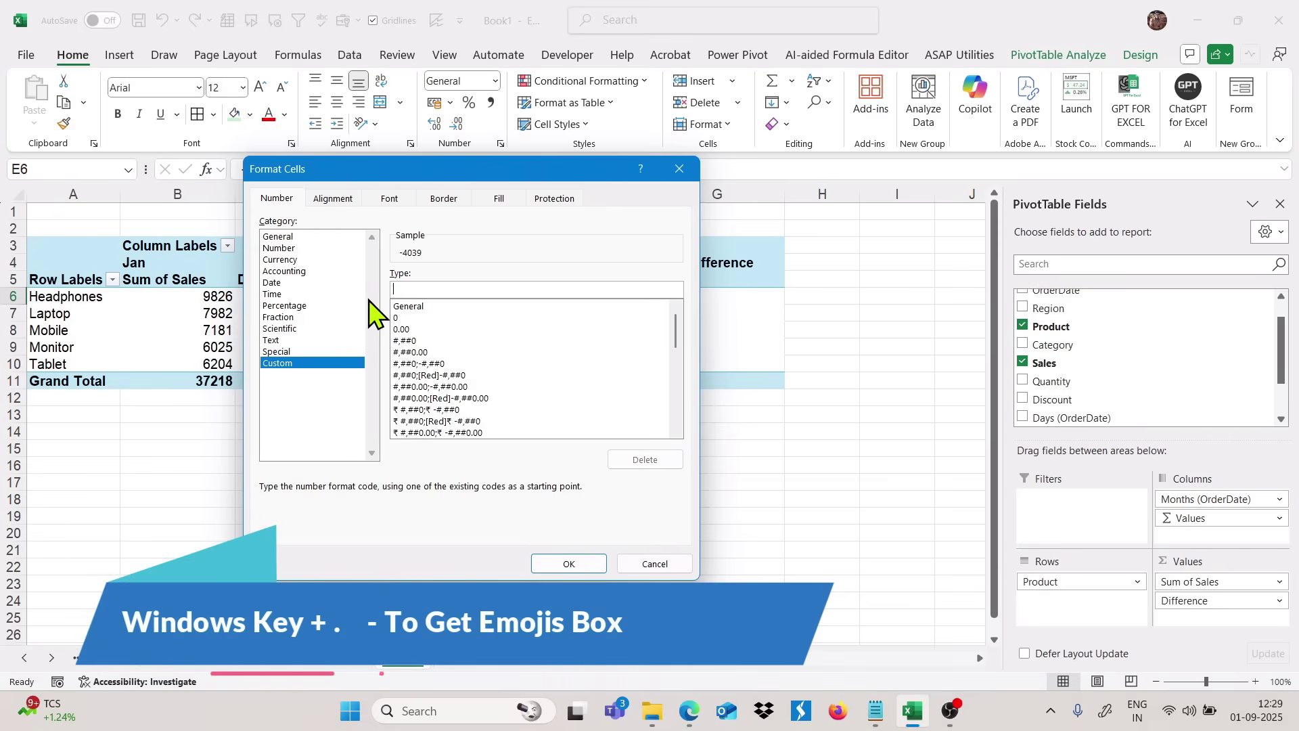
{"action": "key", "text": "super+period"}
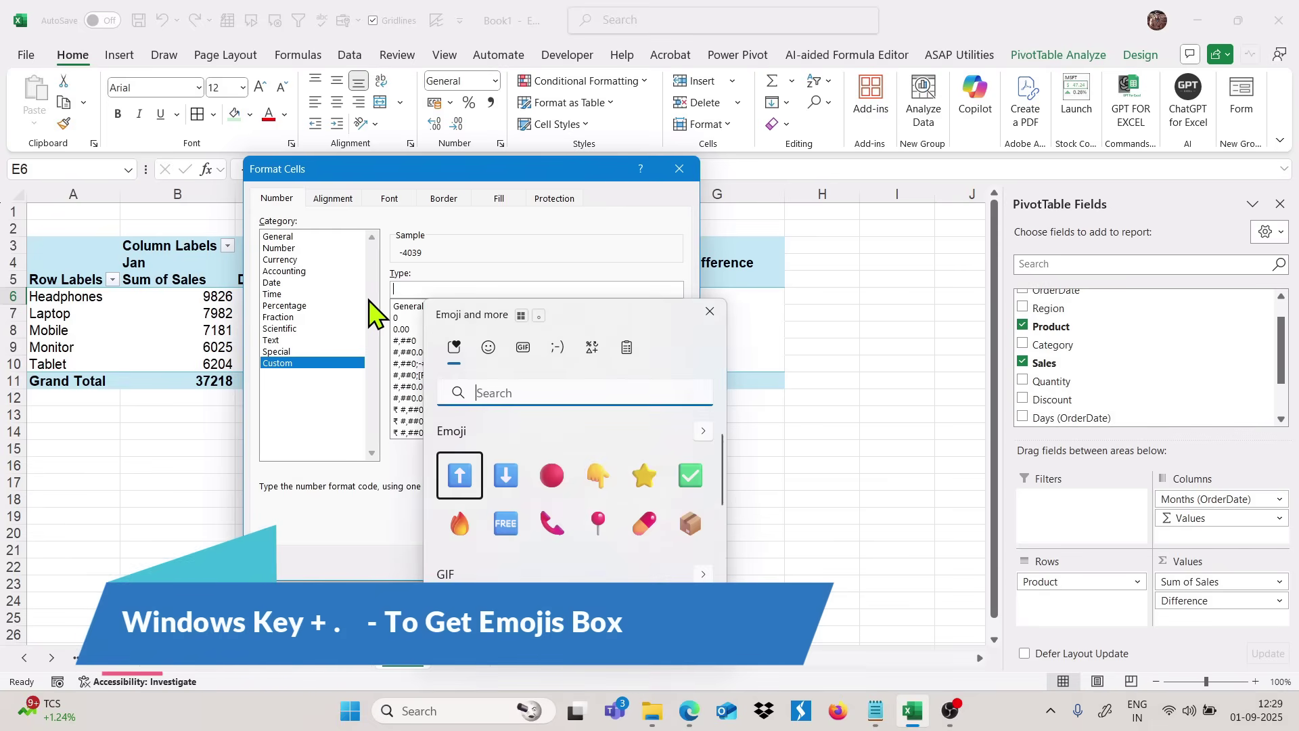
{"action": "type", "text": "arrow"}
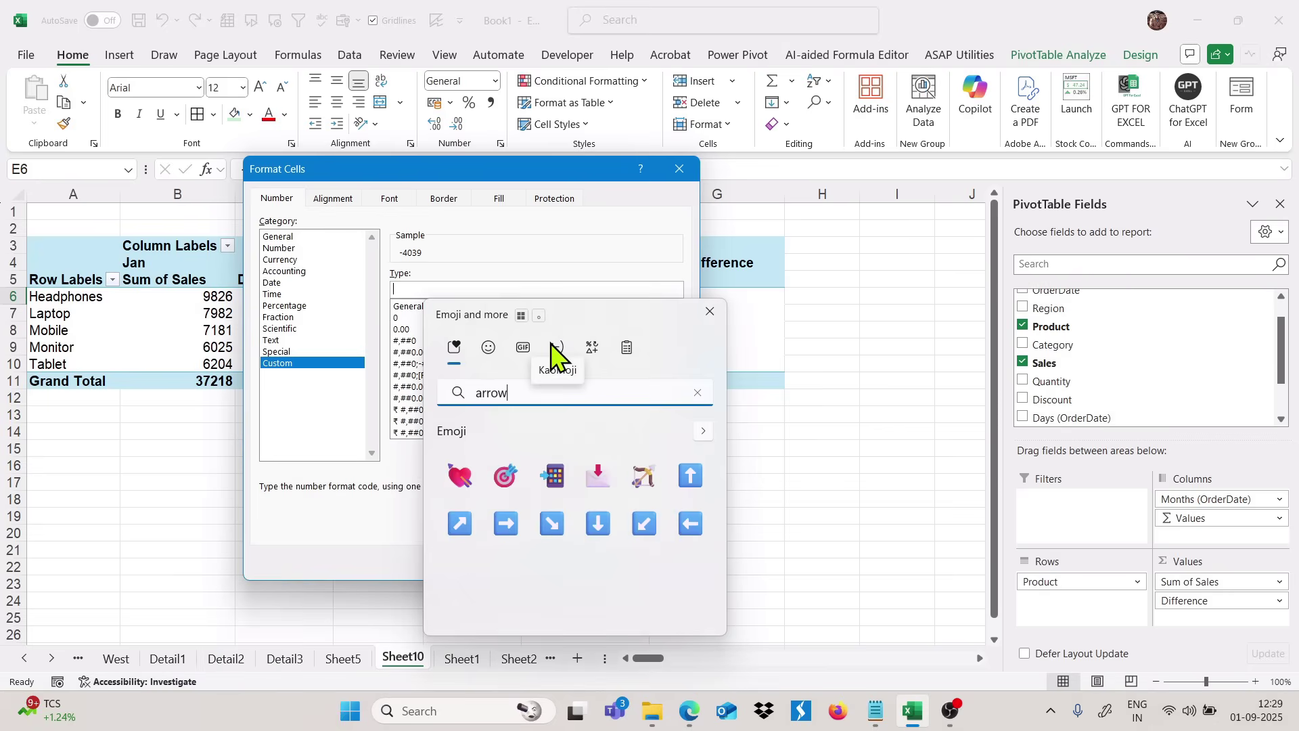
{"action": "double_click", "coordinate": [690, 476]}
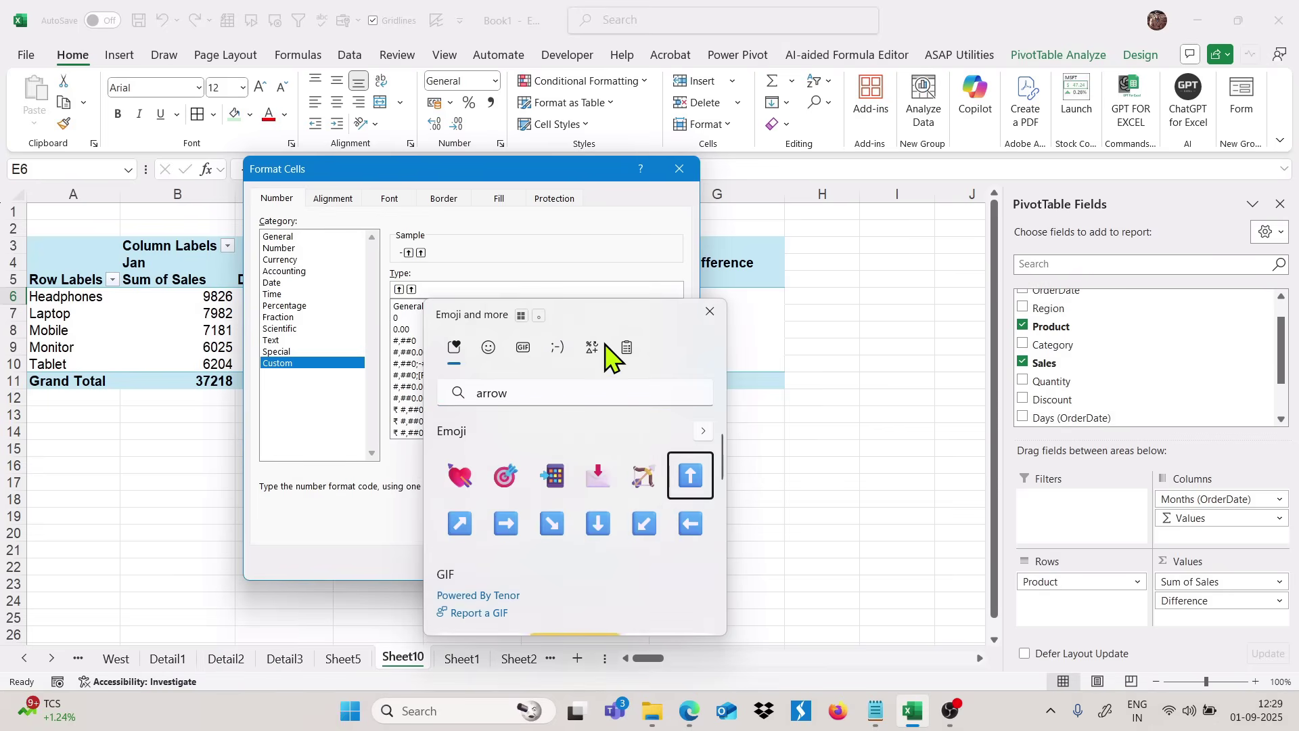
{"action": "key", "text": "Escape"}
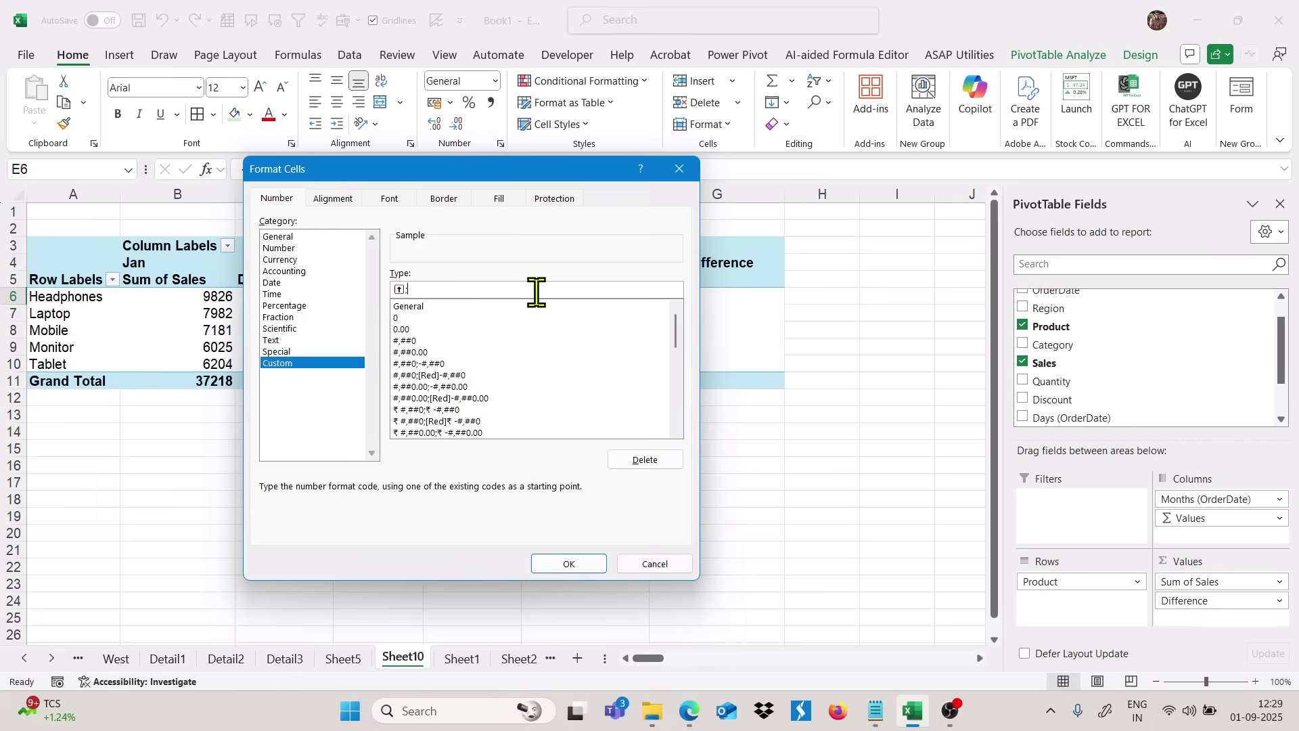
Step: Complete the custom format with a down arrow emoji and colour codes as [color10]⬆;[red]⬇, and apply it to E6
{"action": "key", "text": "super+period"}
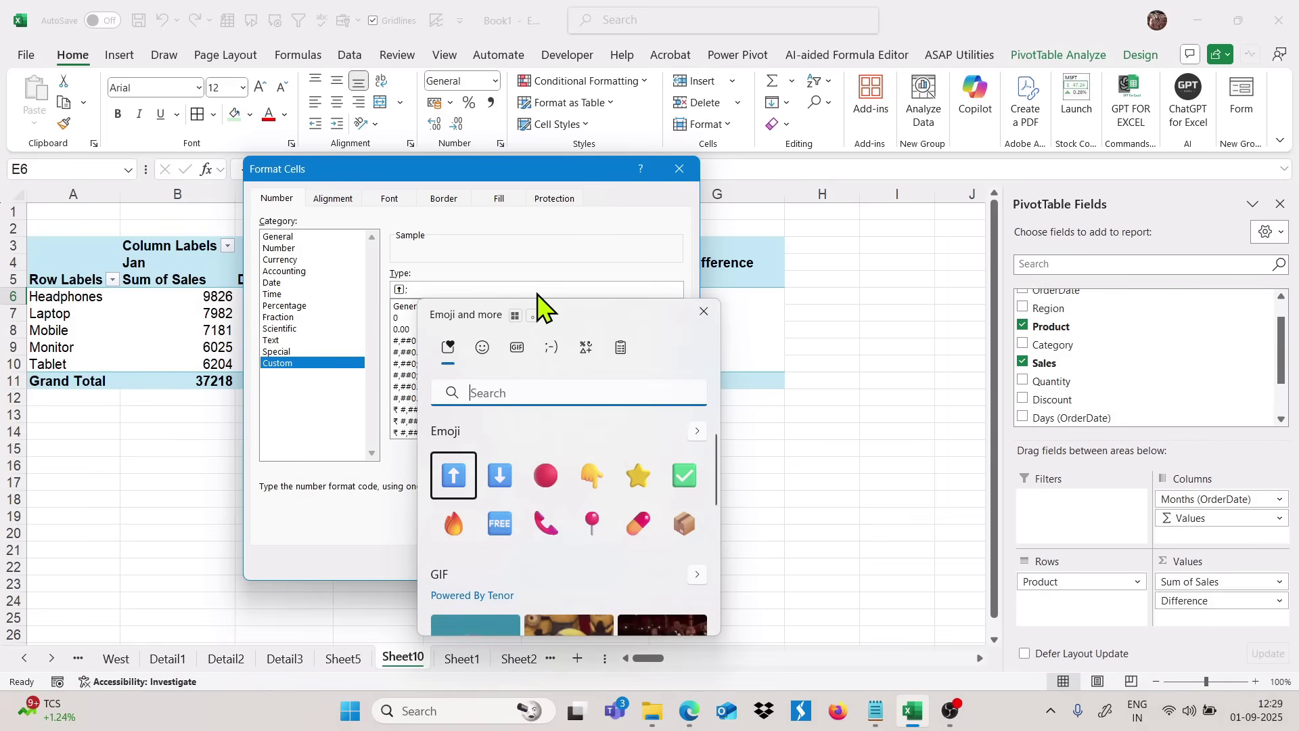
{"action": "type", "text": "a"}
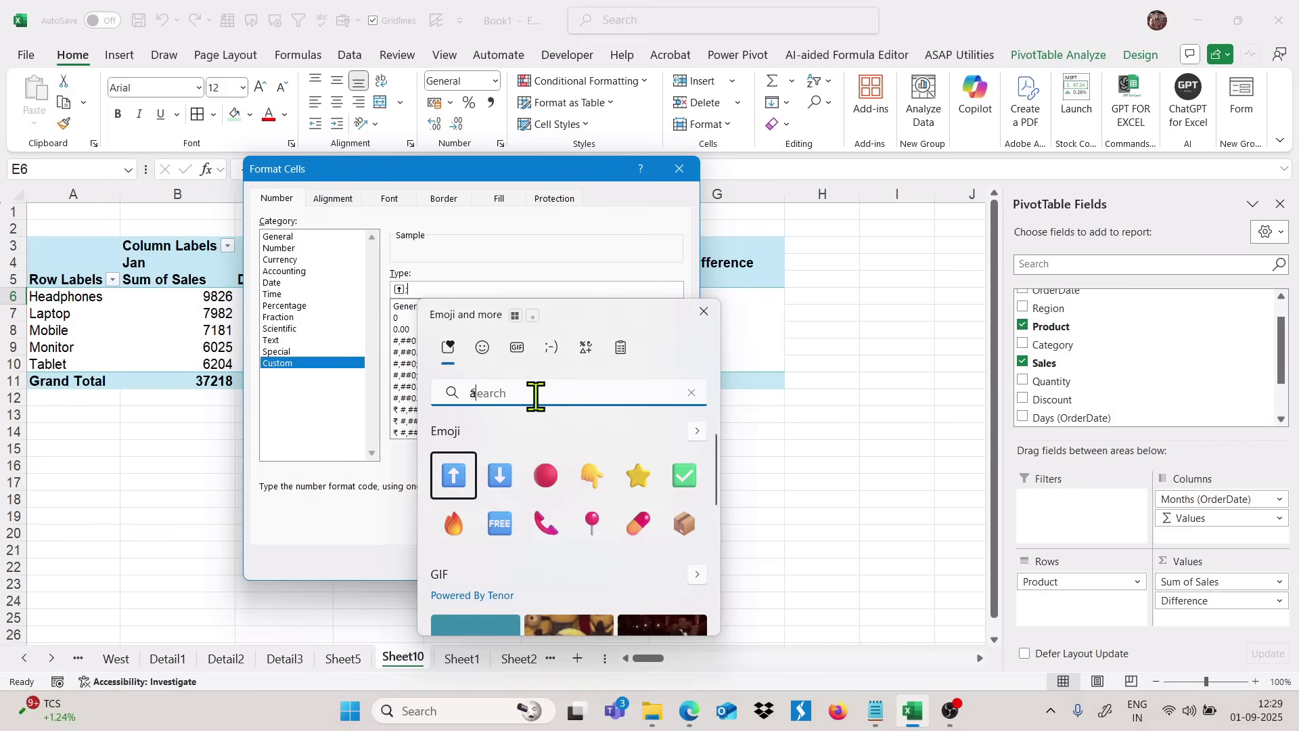
{"action": "type", "text": "rrow"}
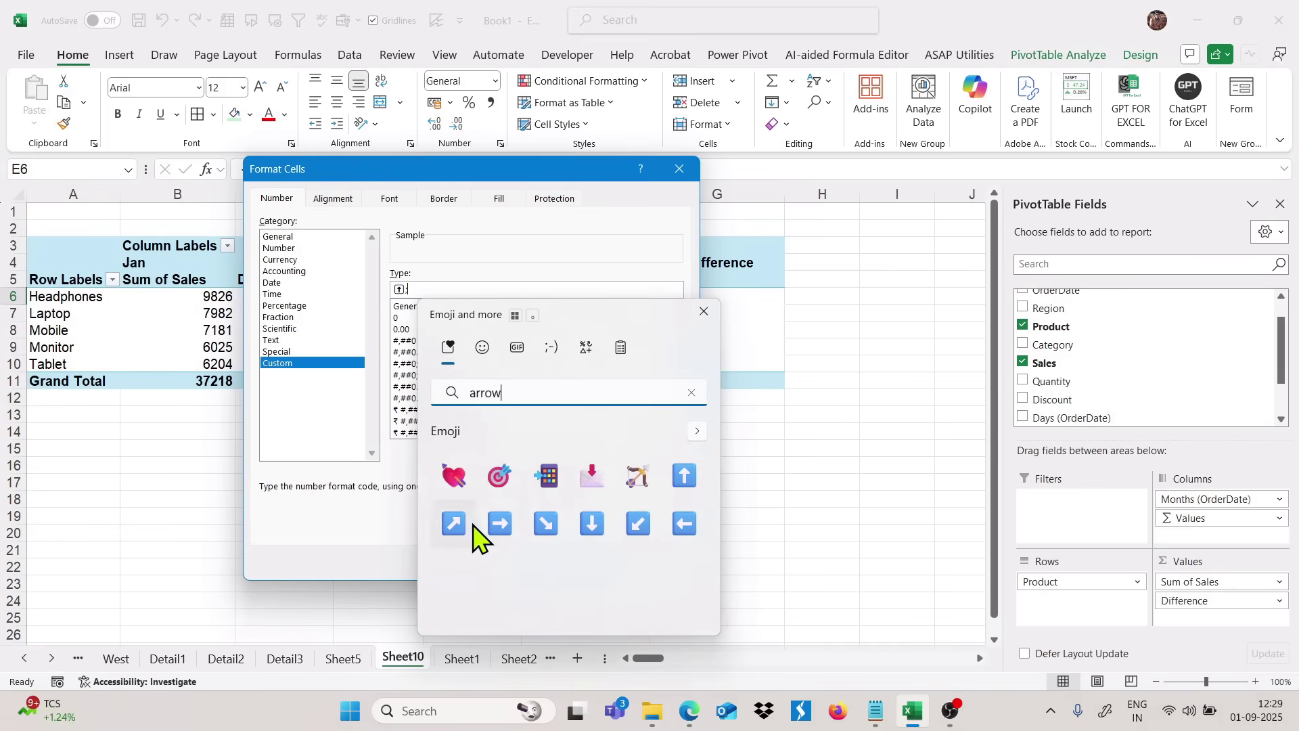
{"action": "left_click", "coordinate": [599, 525]}
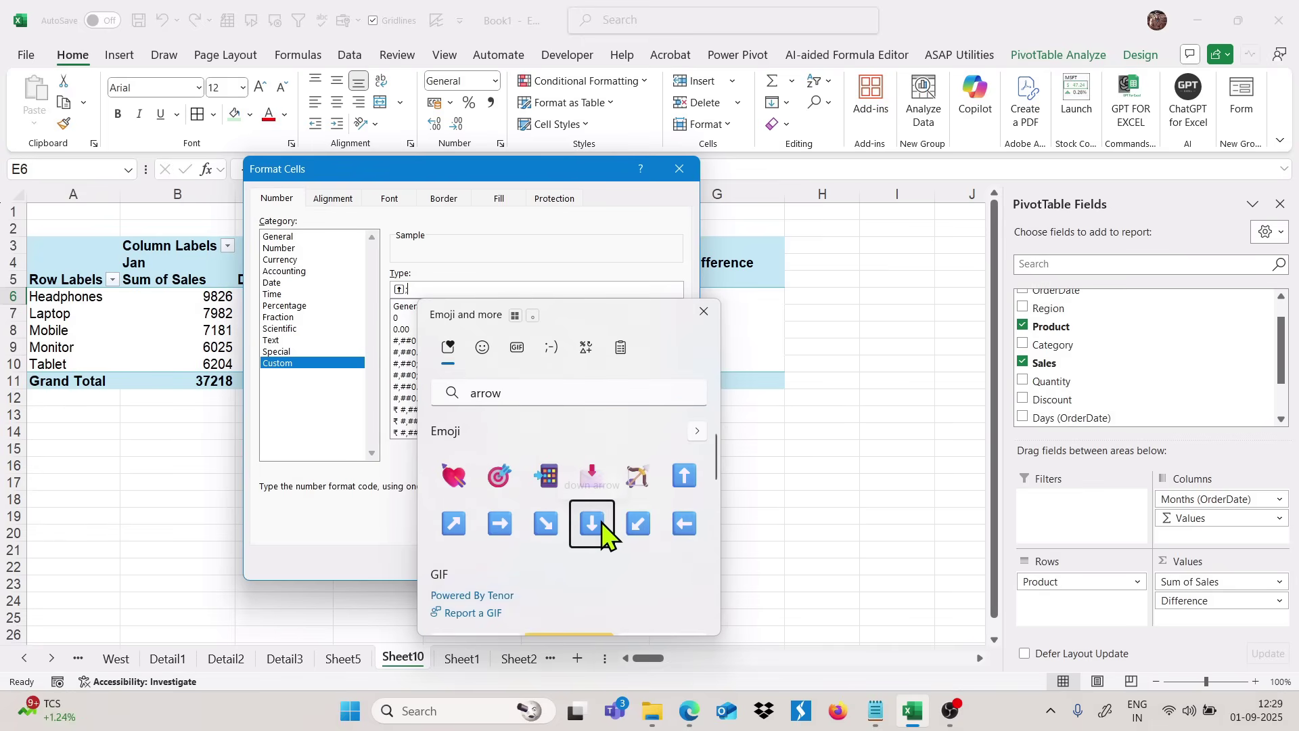
{"action": "left_click", "coordinate": [557, 291]}
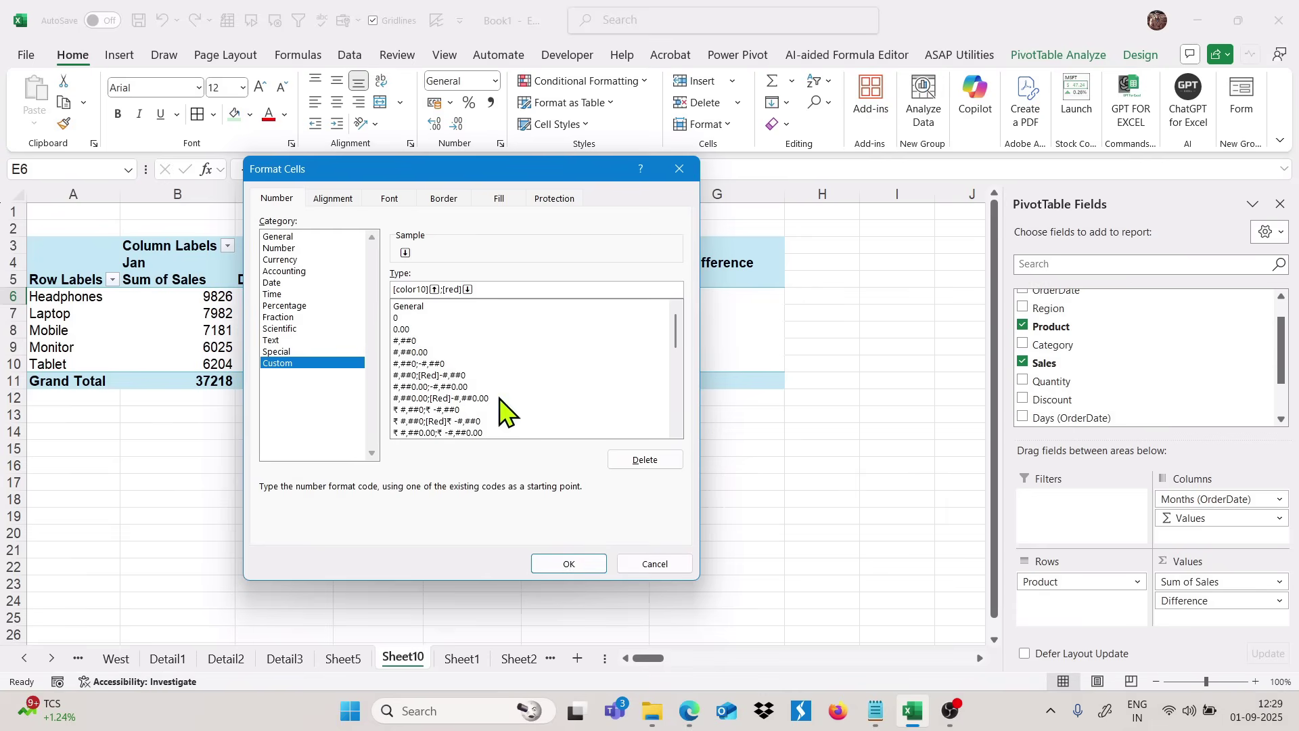
{"action": "left_click", "coordinate": [590, 564]}
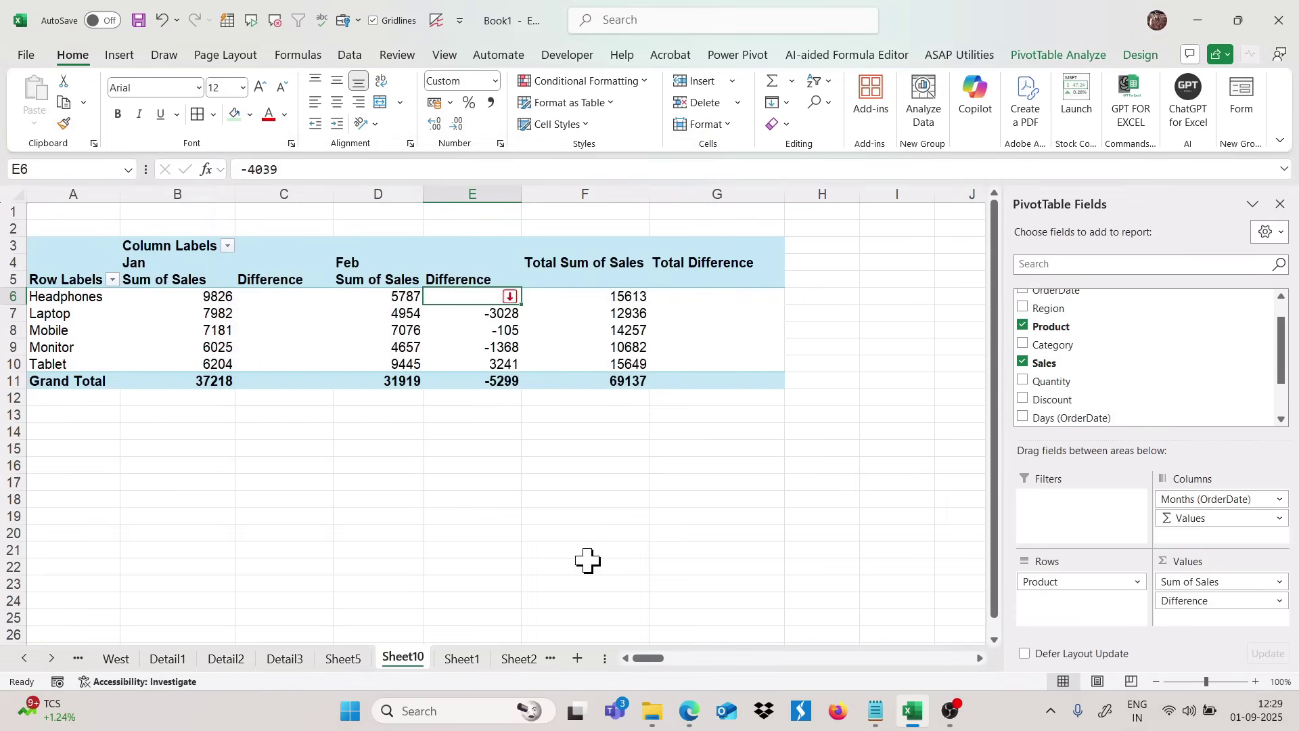
Step: Extract the details behind the Feb Headphones difference to a new sheet, and return to Sheet10
{"action": "double_click", "coordinate": [464, 300]}
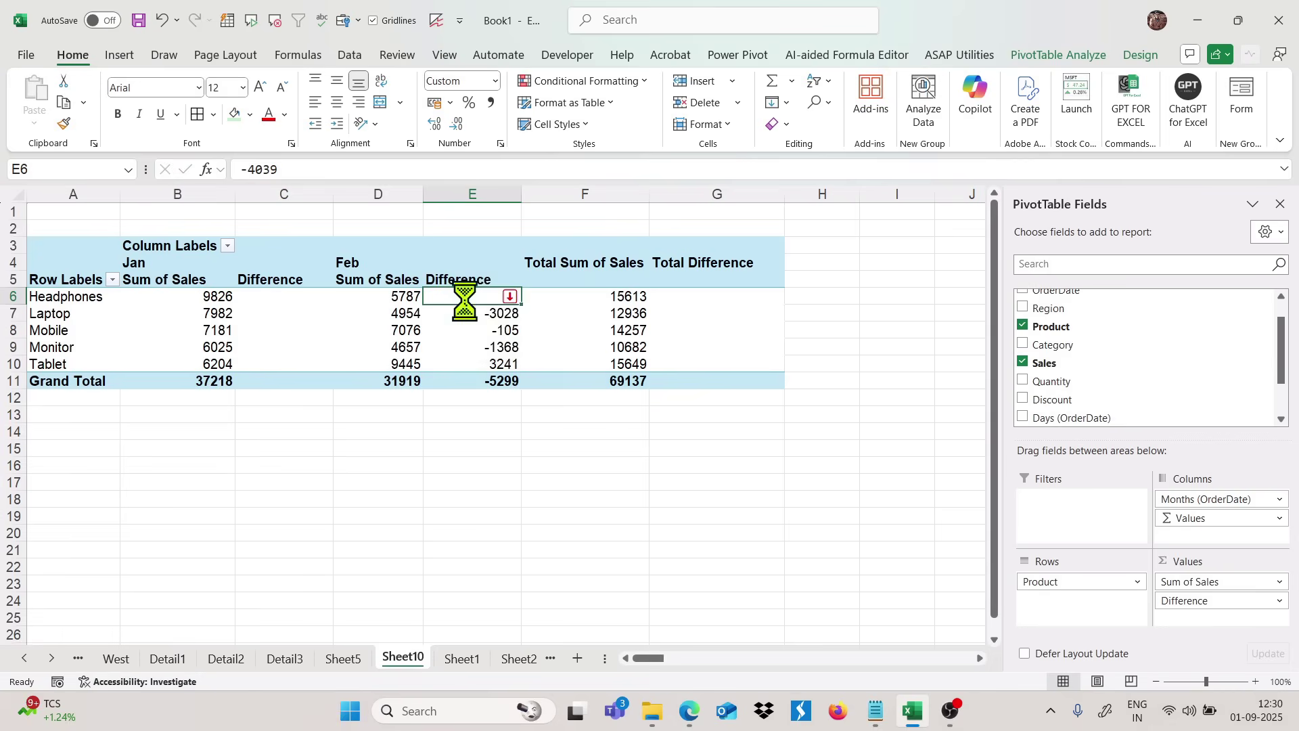
{"action": "left_click", "coordinate": [463, 661]}
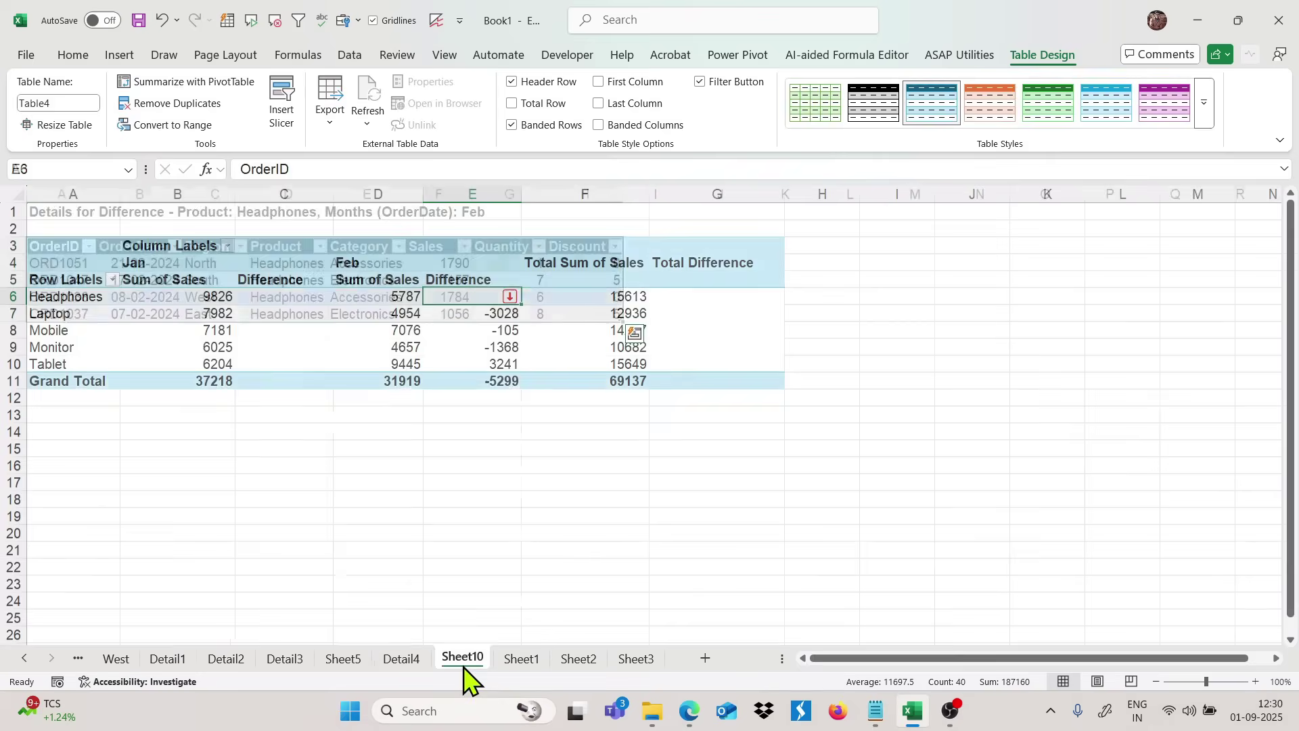
Step: Apply the existing custom format with the [Color10] up arrow and [Red] down arrow to the Feb Difference values in E6:E10
{"action": "key", "text": "shift+Down"}
{"action": "key", "text": "shift+Down"}
{"action": "key", "text": "shift+Down"}
{"action": "key", "text": "shift+Down"}
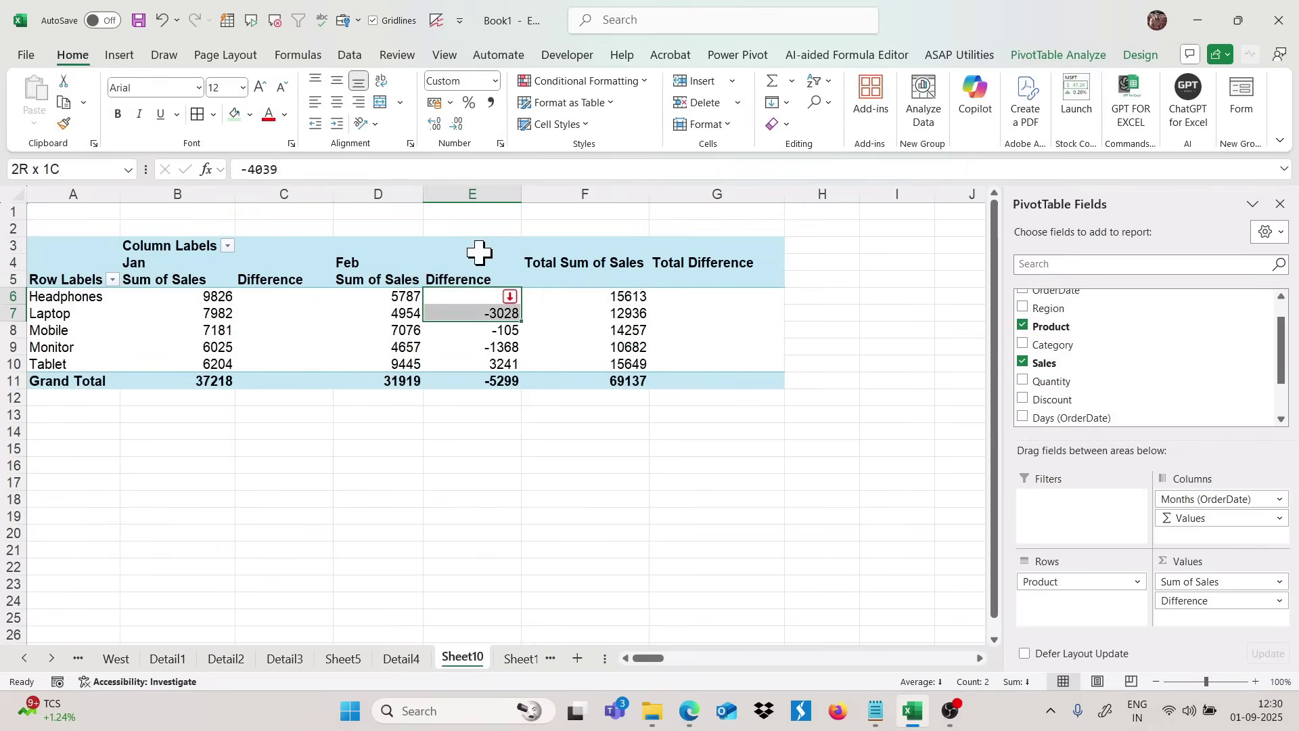
{"action": "key", "text": "ctrl+1"}
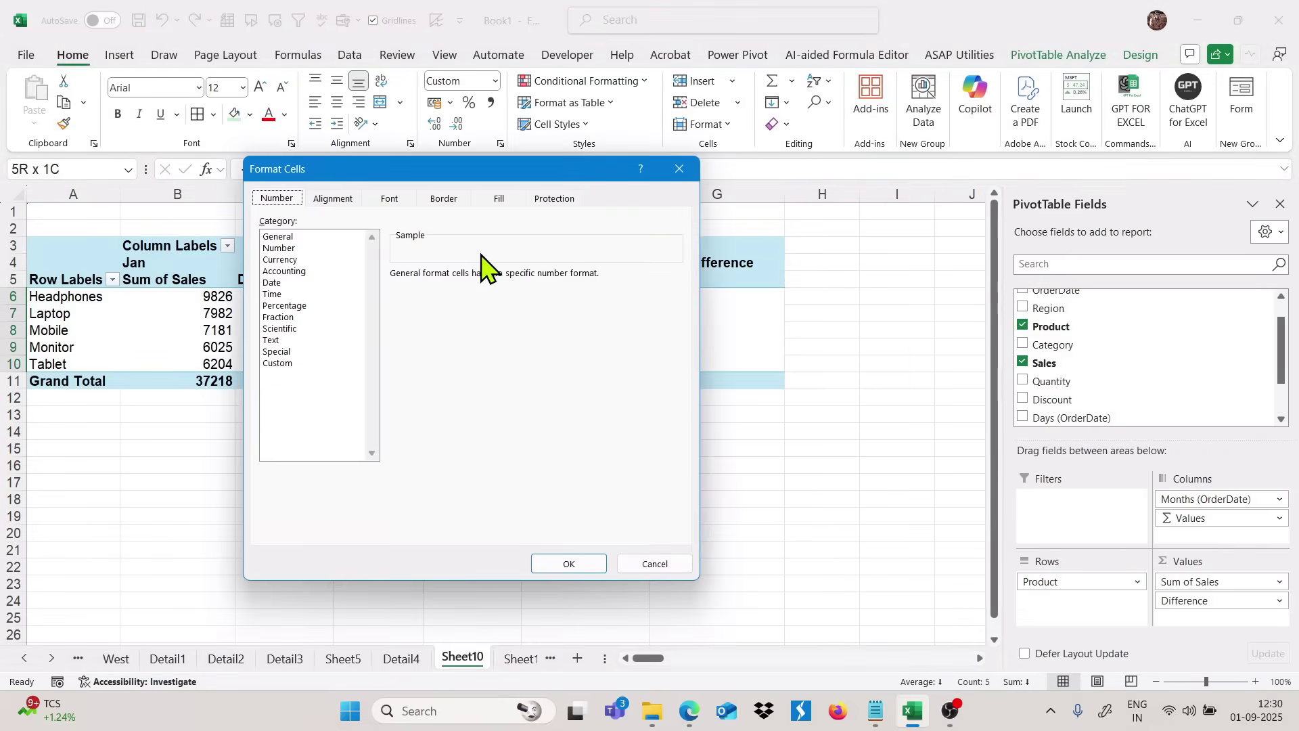
{"action": "left_click", "coordinate": [298, 363]}
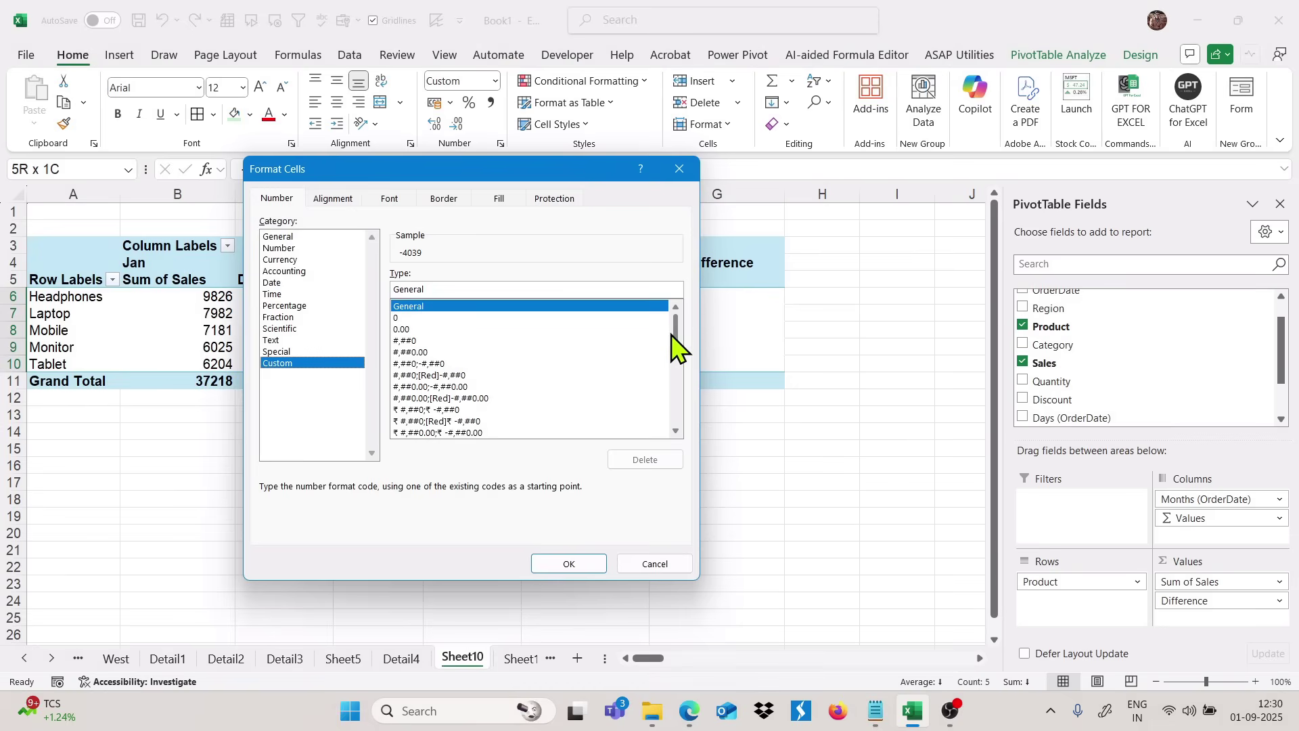
{"action": "left_click_drag", "start_coordinate": [675, 335], "coordinate": [676, 423]}
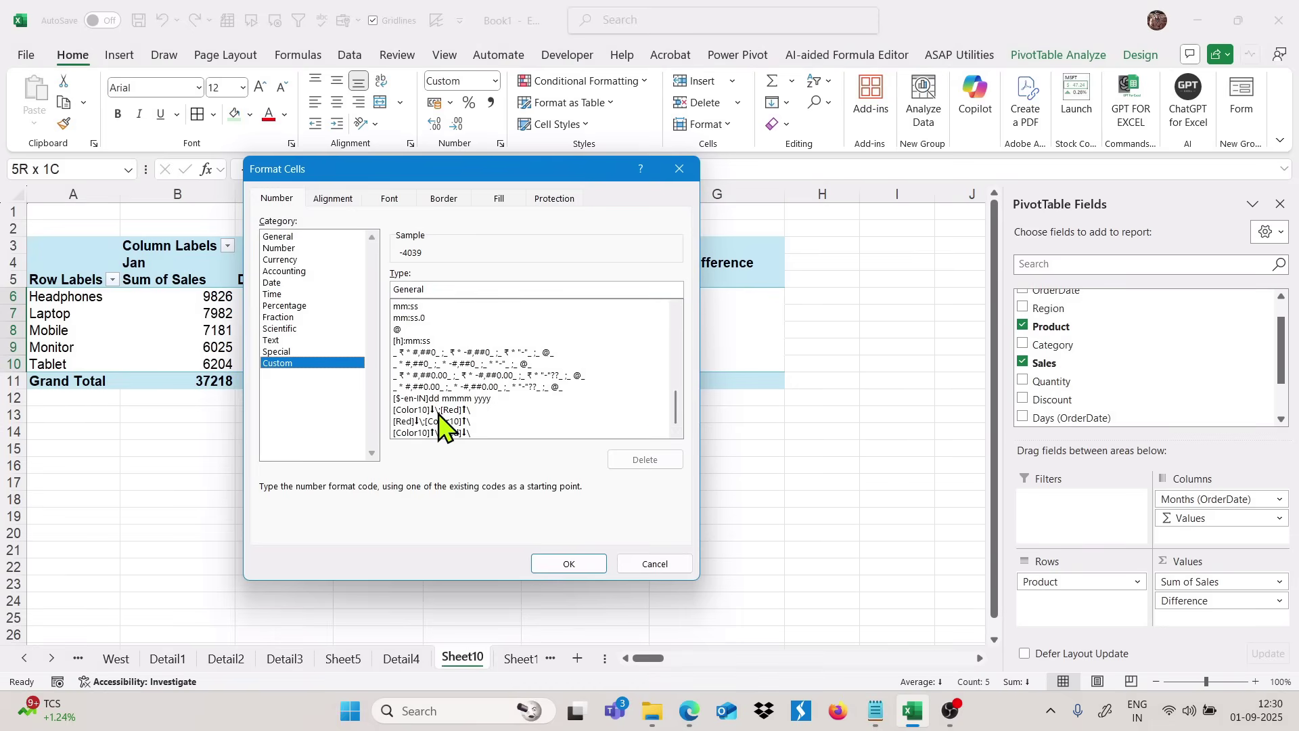
{"action": "double_click", "coordinate": [429, 433]}
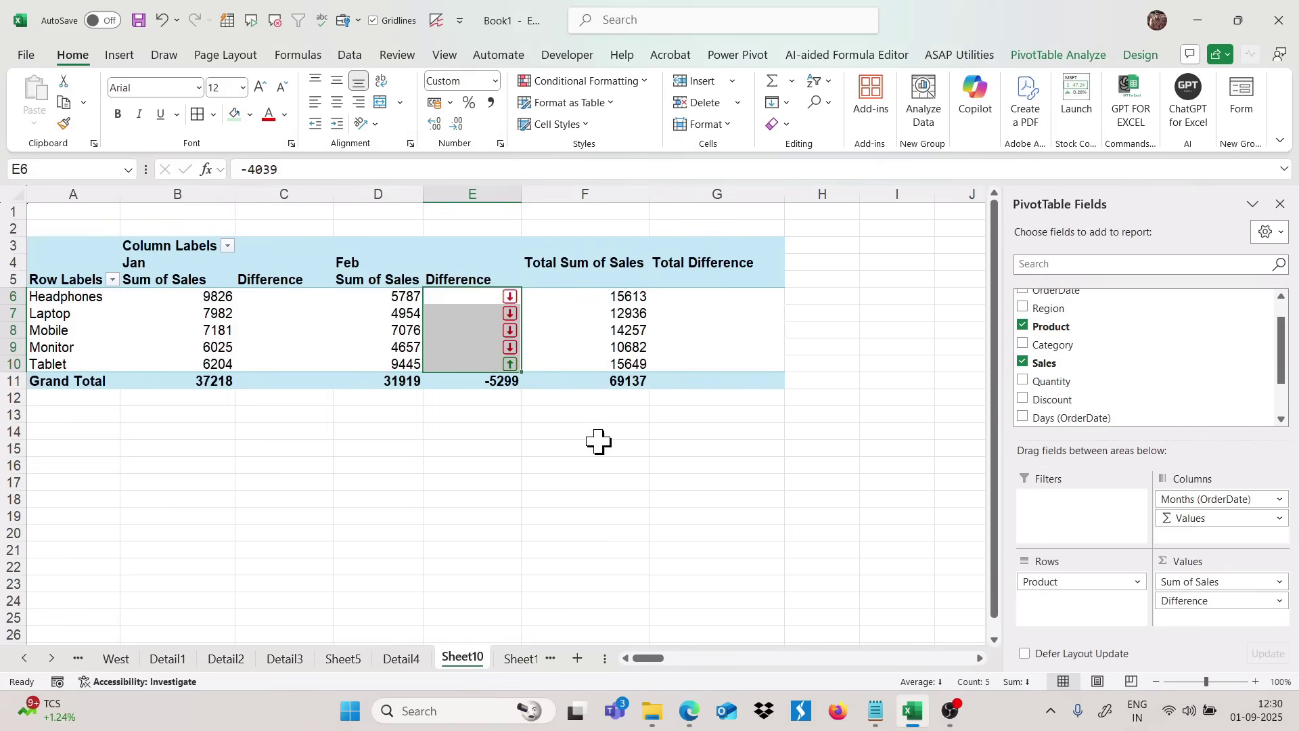
{"action": "left_click", "coordinate": [504, 364]}
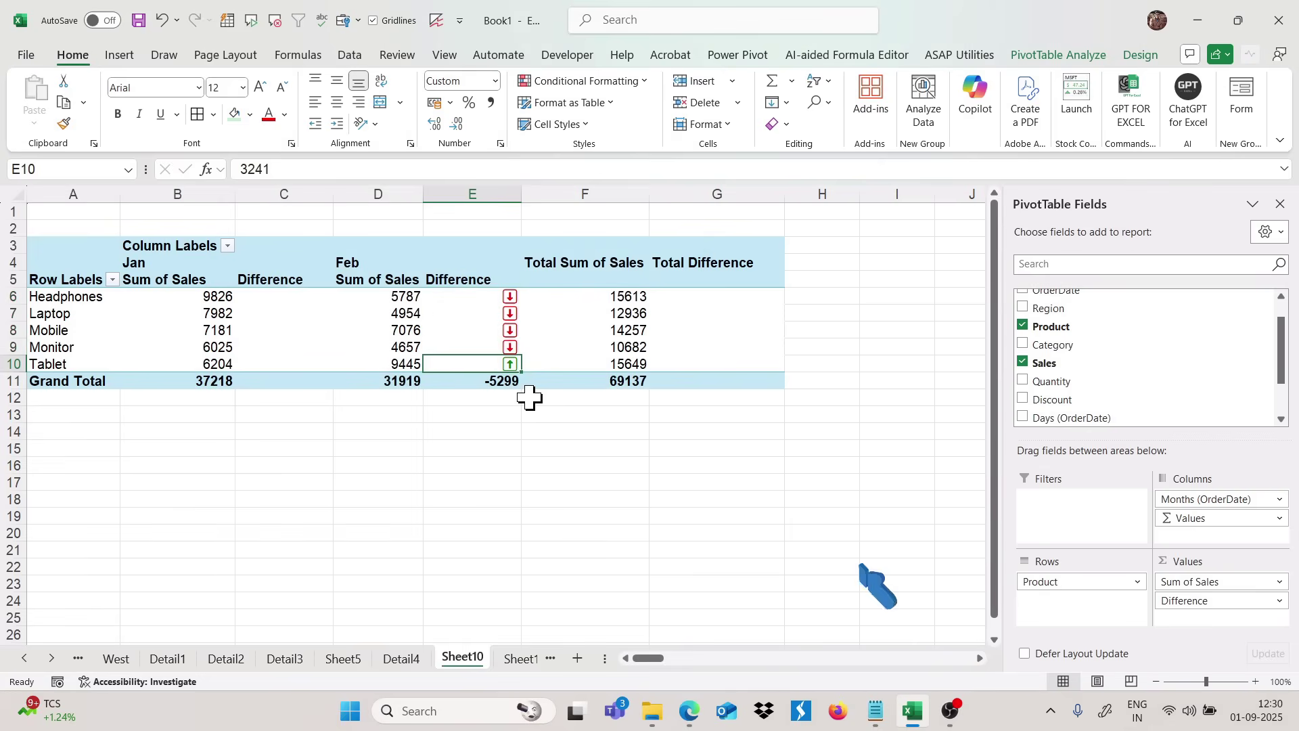
Step: Remove the month columns and value fields from the Sheet10 PivotTable, and add Sum of Sales back by Product
{"action": "mouse_move", "coordinate": [594, 370]}
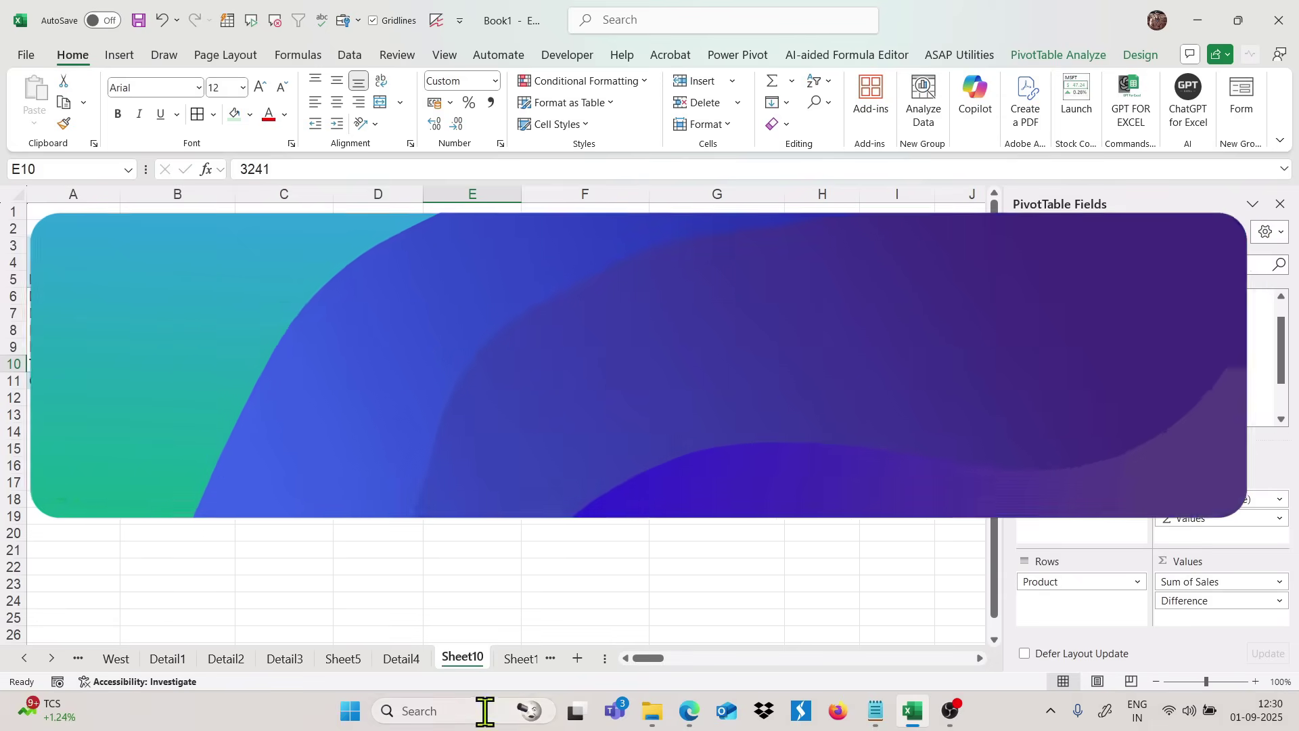
{"action": "left_click", "coordinate": [388, 297]}
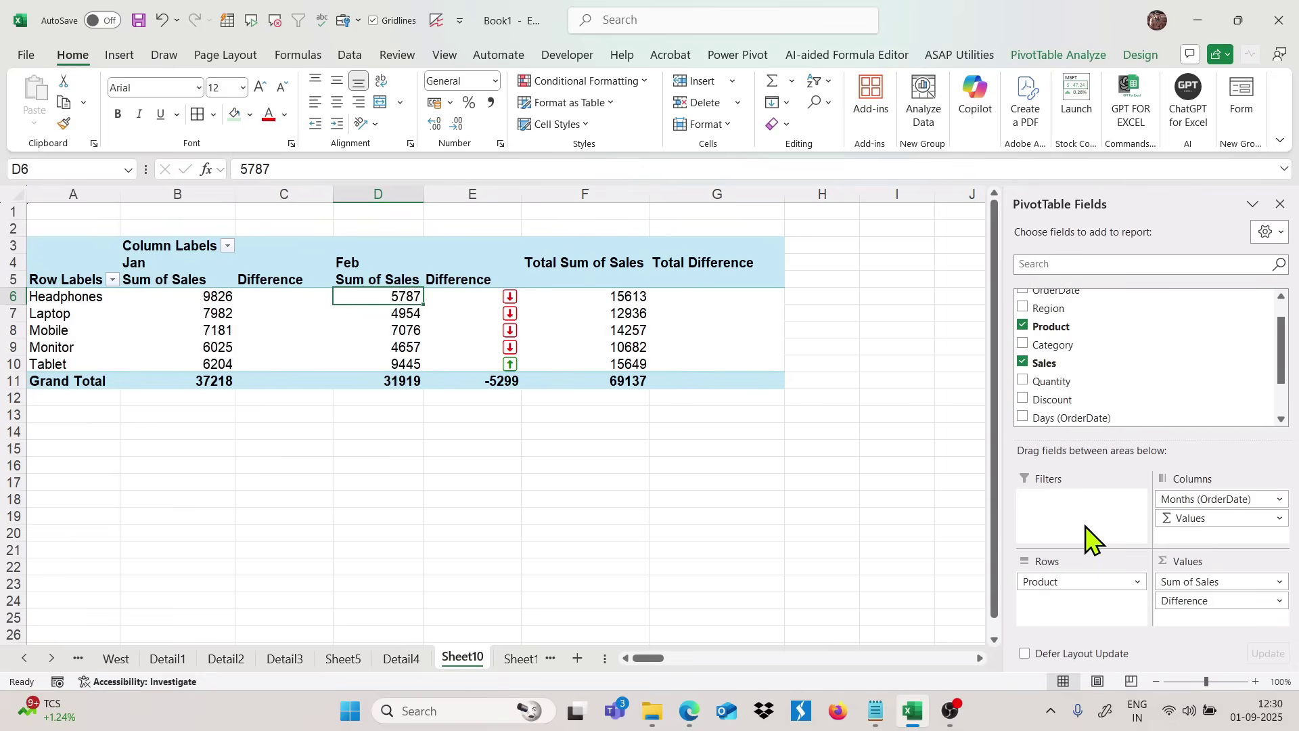
{"action": "left_click_drag", "start_coordinate": [1218, 517], "coordinate": [1145, 372]}
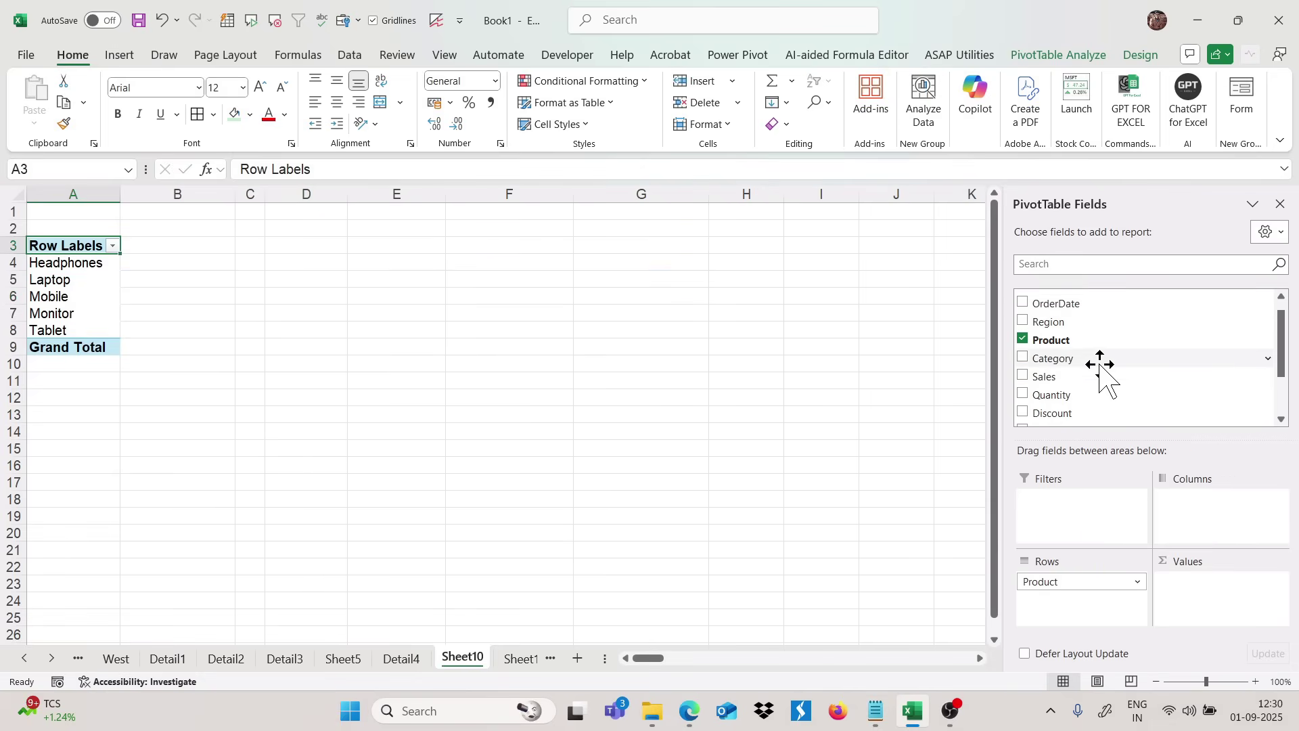
{"action": "scroll", "coordinate": [1109, 352], "scroll_direction": "up", "scroll_amount": 1}
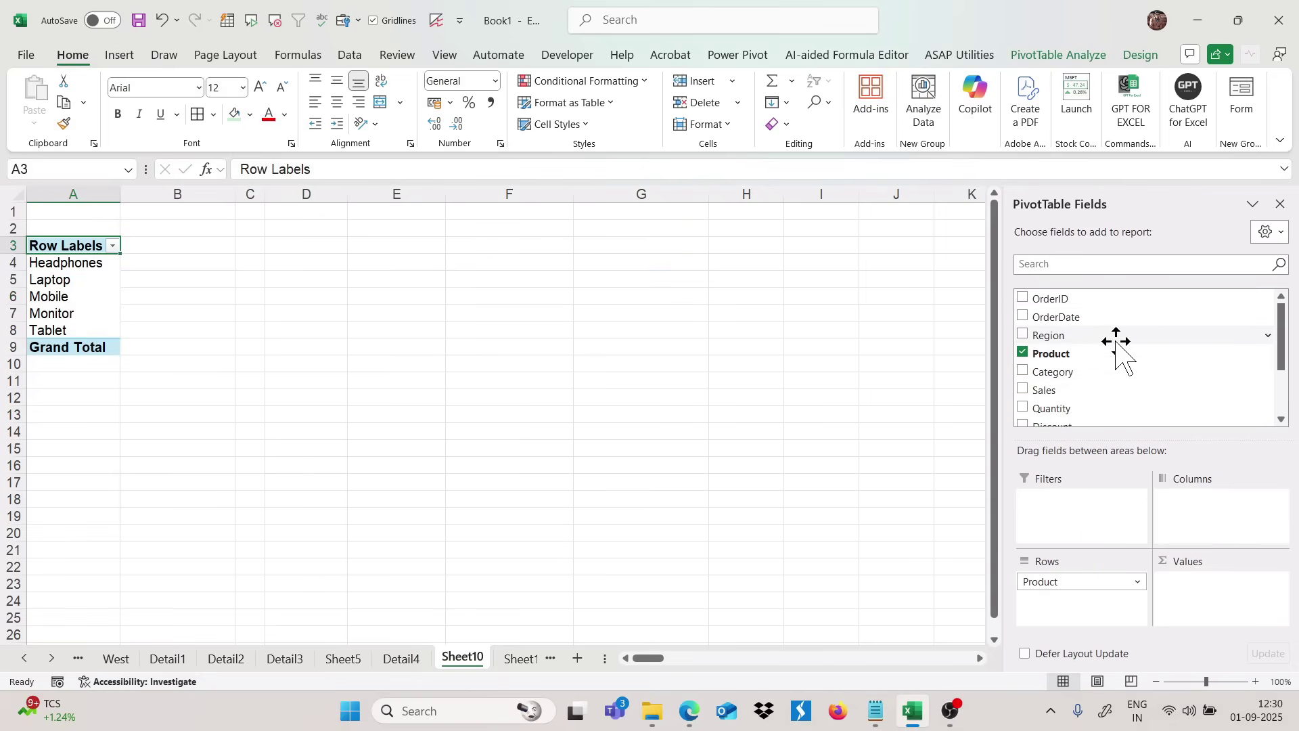
{"action": "left_click_drag", "start_coordinate": [1073, 391], "coordinate": [1194, 605]}
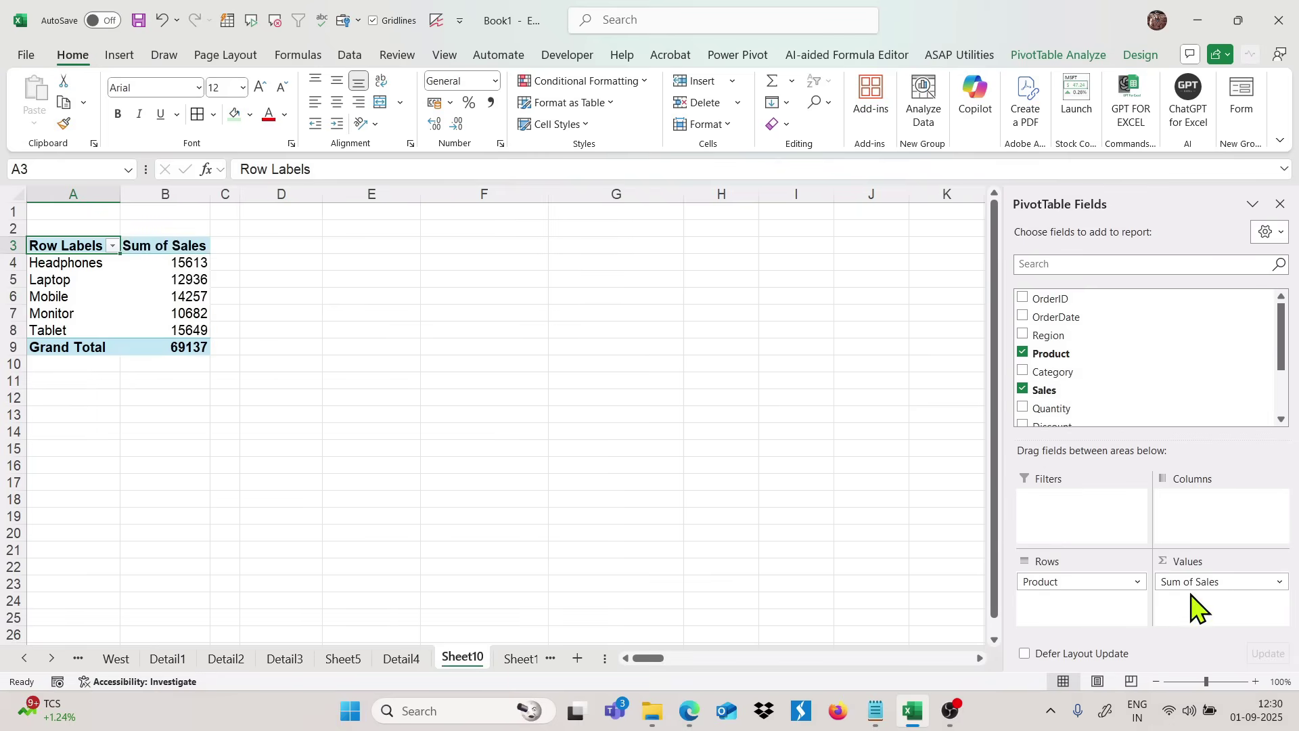
Step: Insert an OrderDate timeline for the product sales PivotTable and place it beside the table from column D, row 2
{"action": "scroll", "coordinate": [479, 354], "scroll_direction": "up", "scroll_amount": 3}
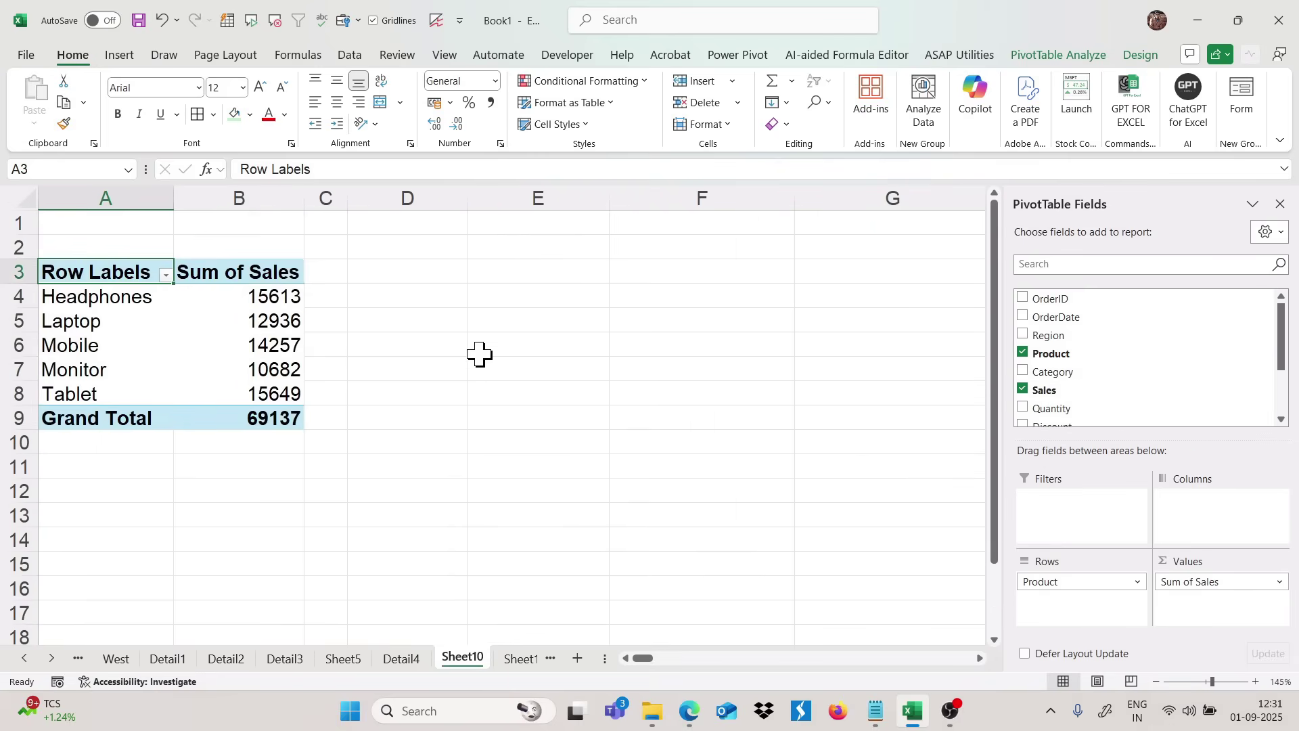
{"action": "left_click", "coordinate": [240, 322]}
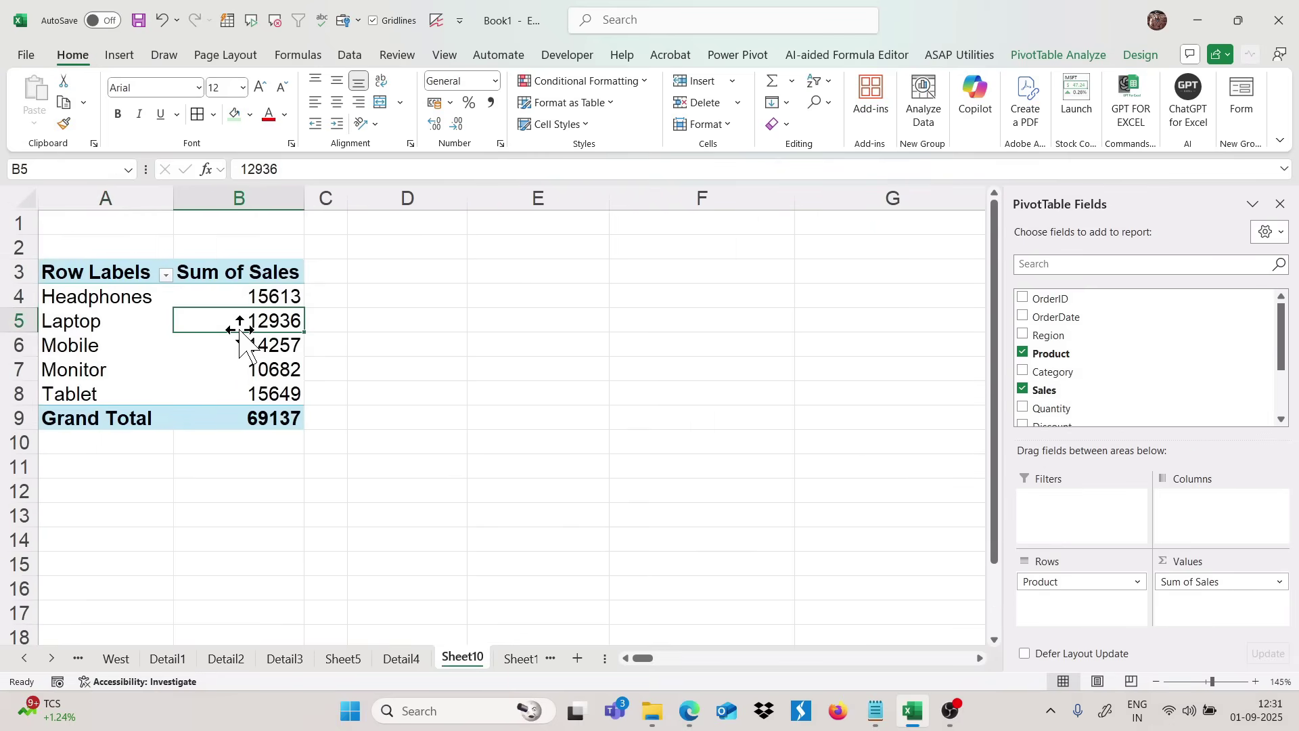
{"action": "left_click", "coordinate": [1080, 57]}
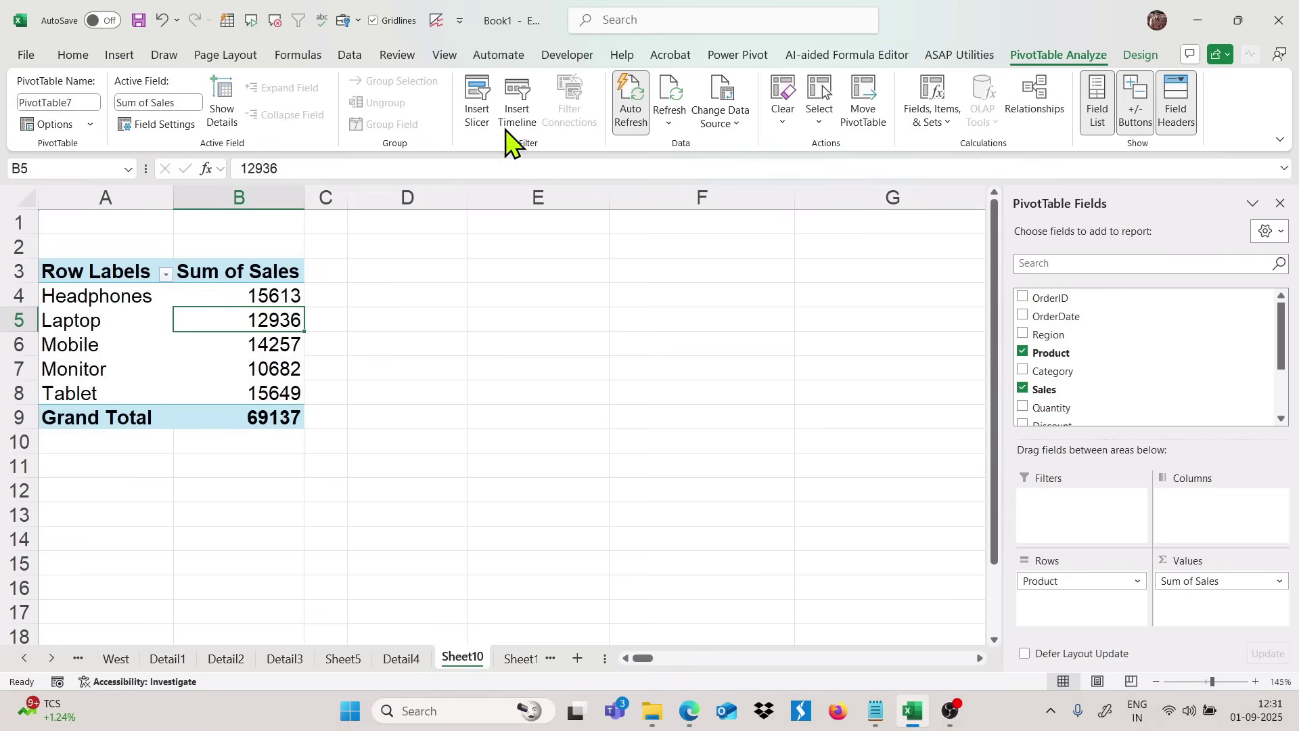
{"action": "left_click", "coordinate": [521, 111]}
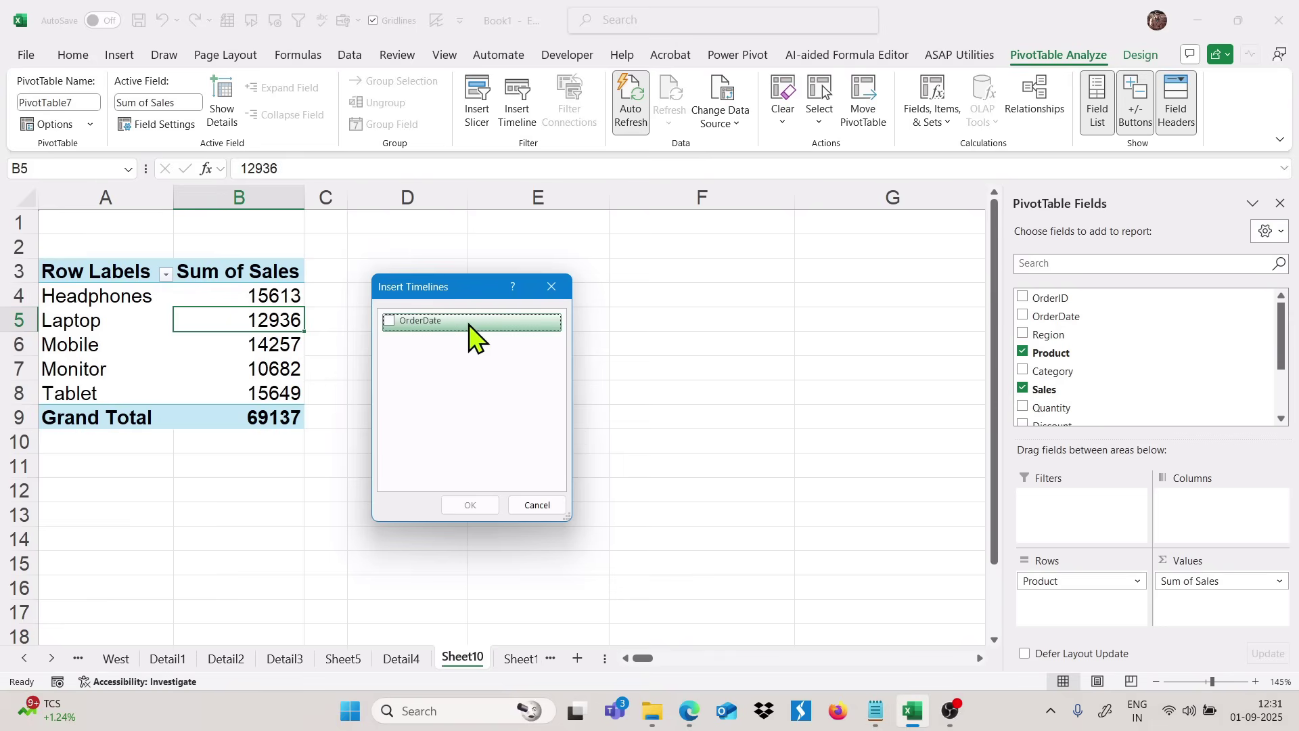
{"action": "left_click", "coordinate": [402, 323]}
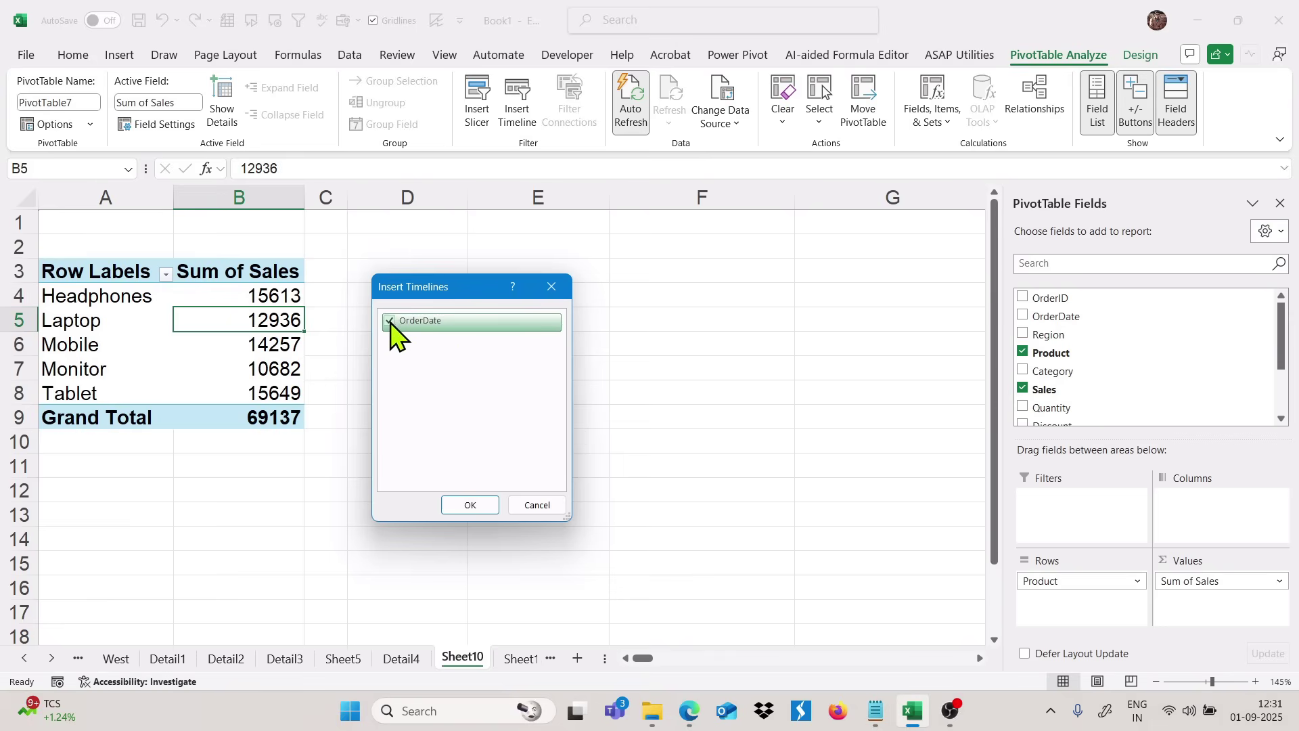
{"action": "left_click", "coordinate": [471, 506]}
{"action": "left_click_drag", "start_coordinate": [540, 359], "coordinate": [636, 264]}
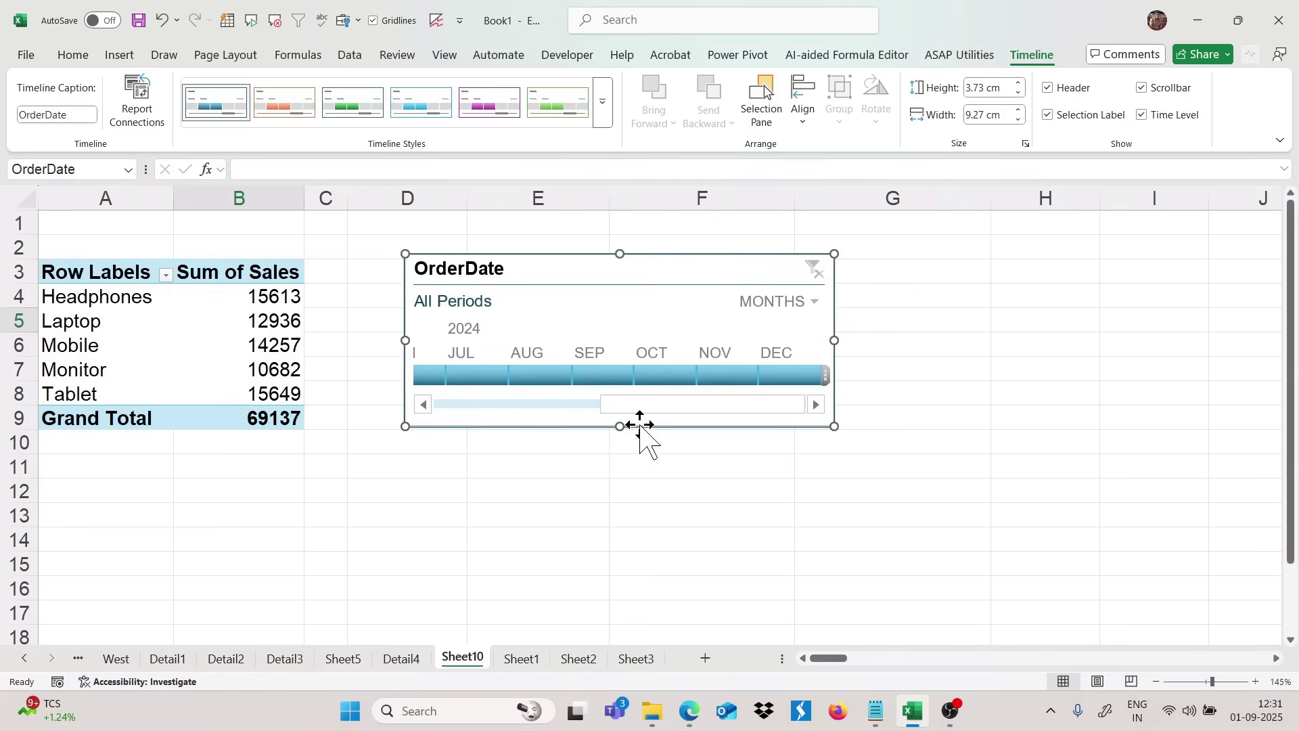
Step: Filter the PivotTable with the OrderDate timeline to Jan 2024 and then to Feb 2024
{"action": "left_click_drag", "start_coordinate": [646, 406], "coordinate": [460, 407]}
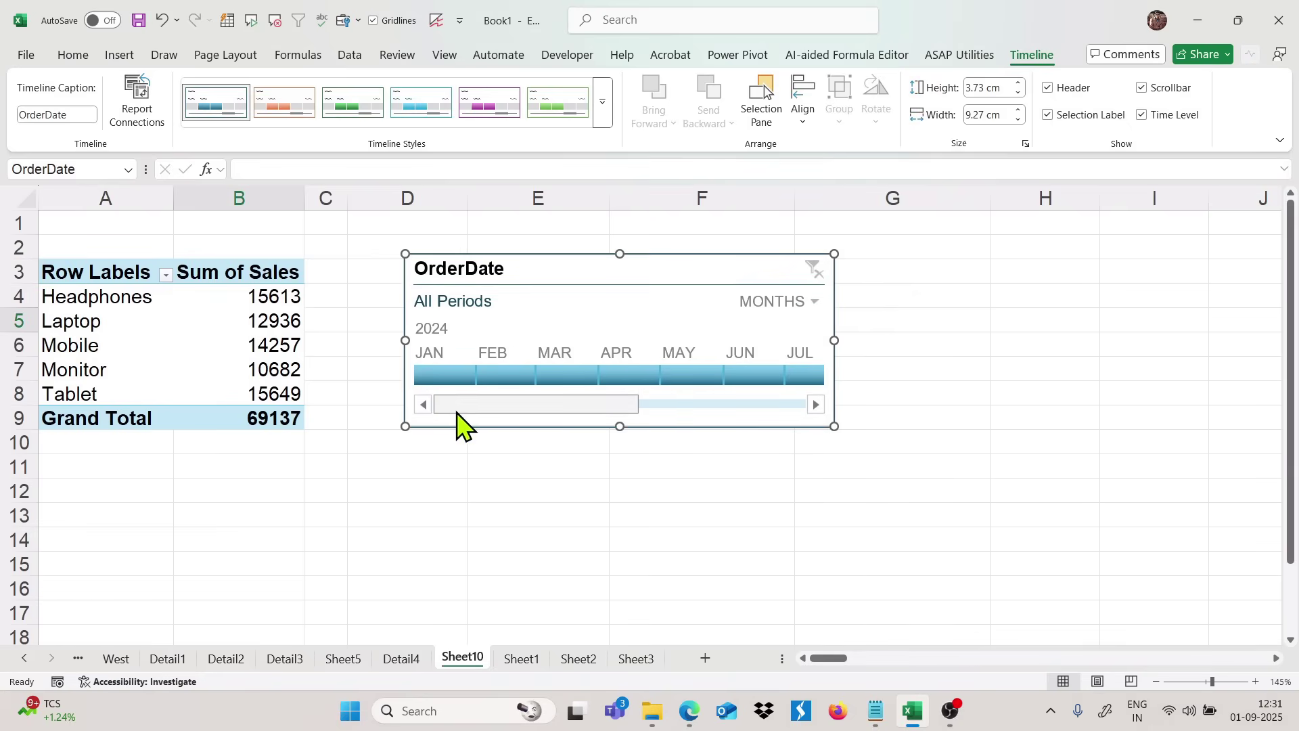
{"action": "left_click", "coordinate": [448, 378]}
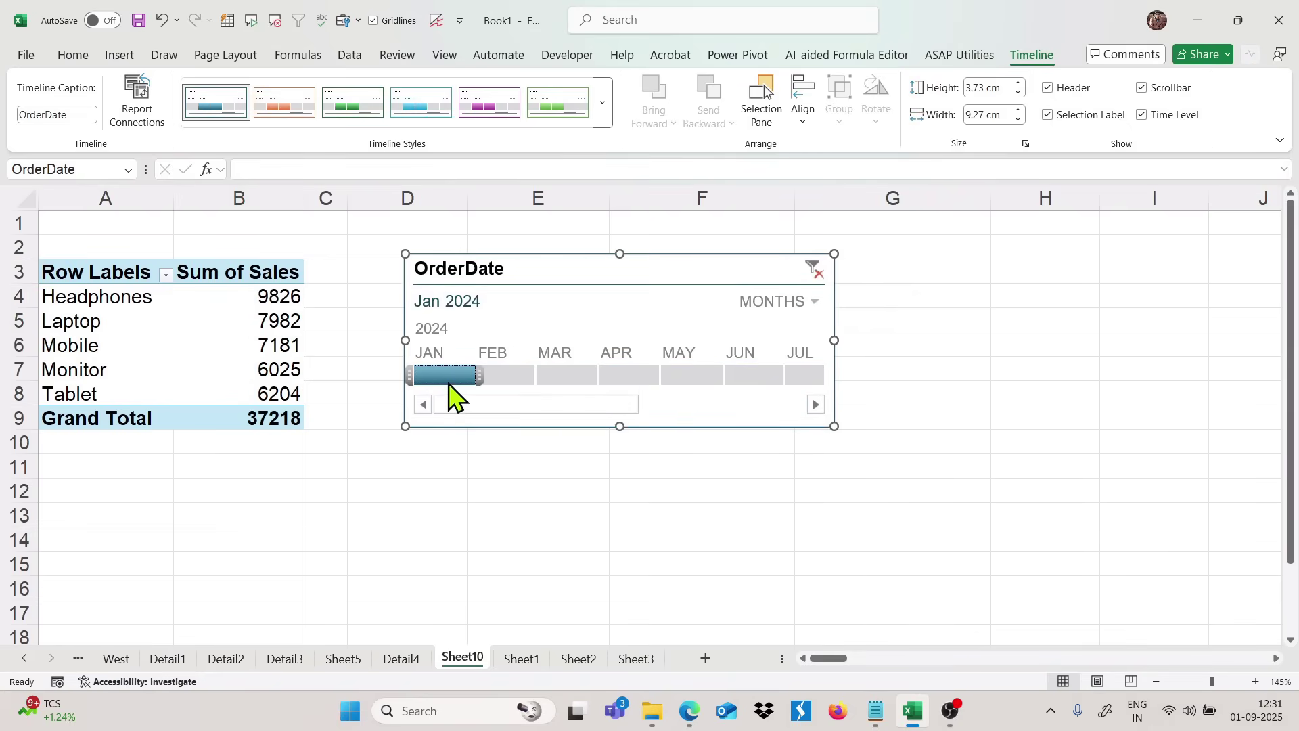
{"action": "left_click", "coordinate": [497, 375]}
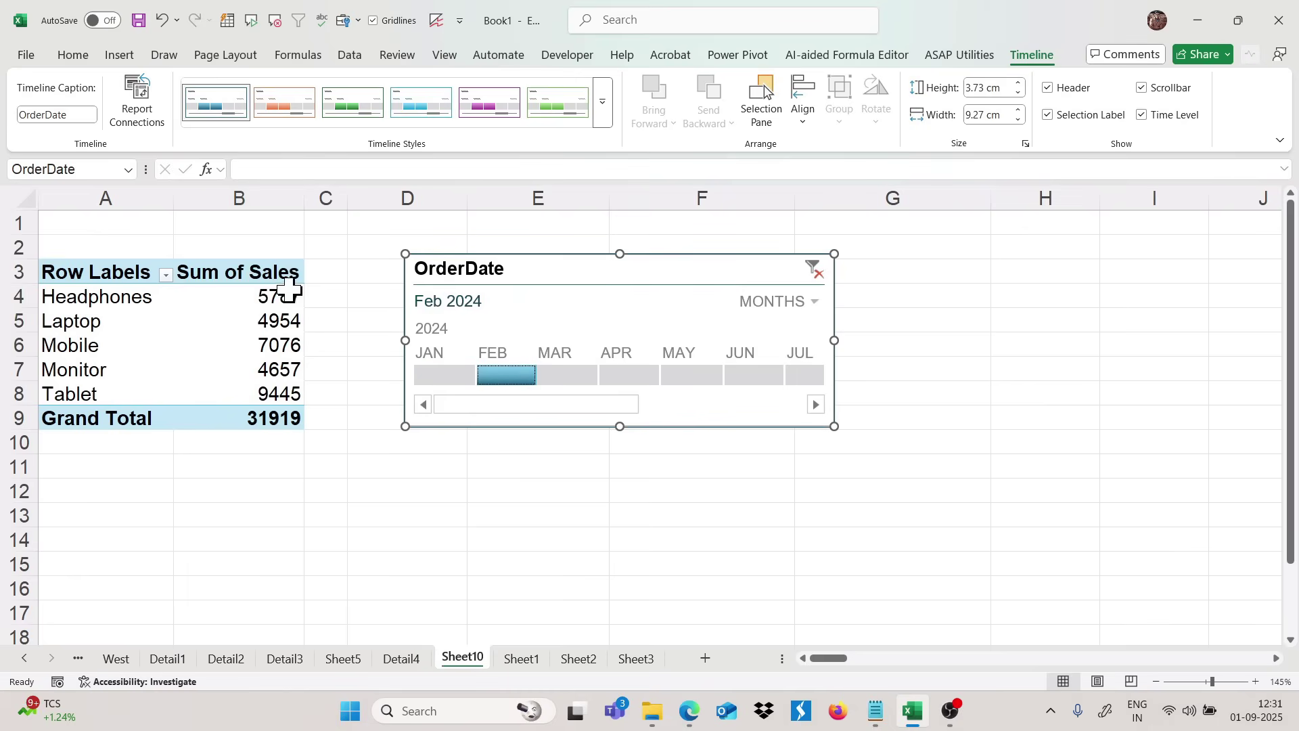
Step: Switch the timeline's time level through years and quarters to days, and clear its date filter
{"action": "left_click", "coordinate": [790, 316]}
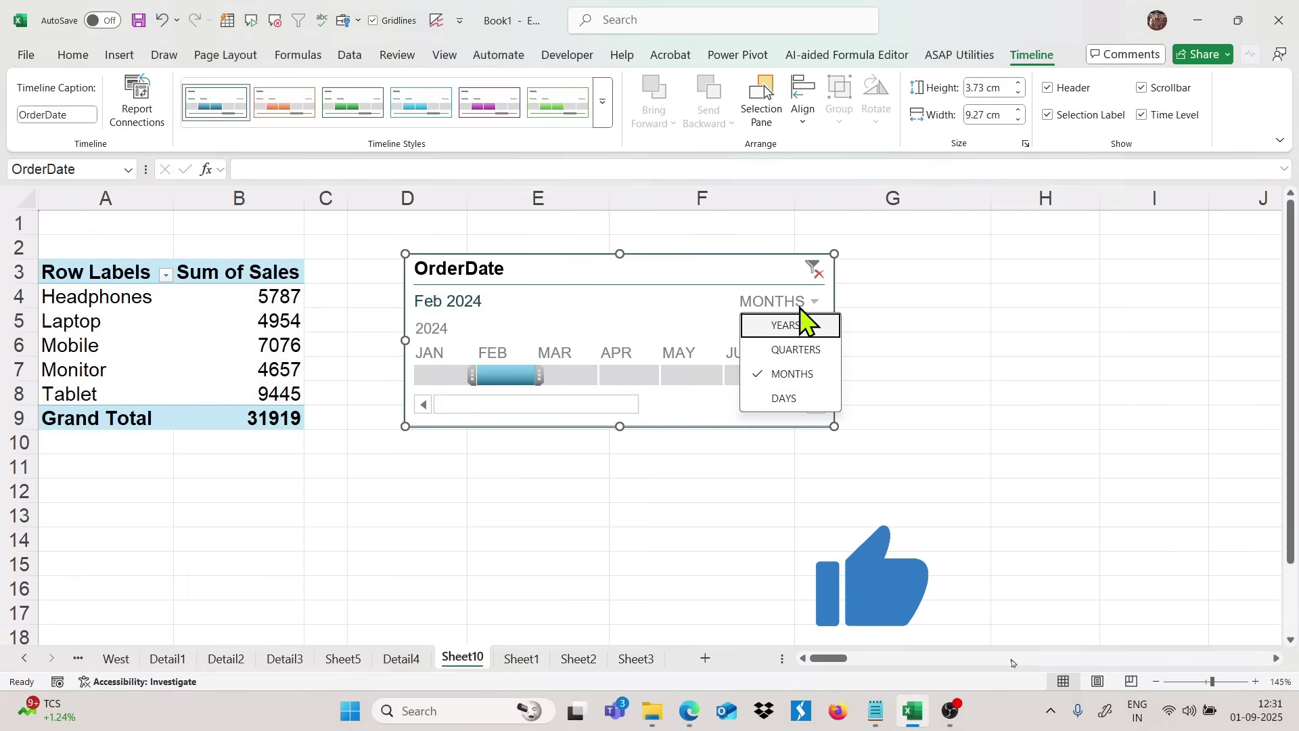
{"action": "left_click", "coordinate": [793, 326]}
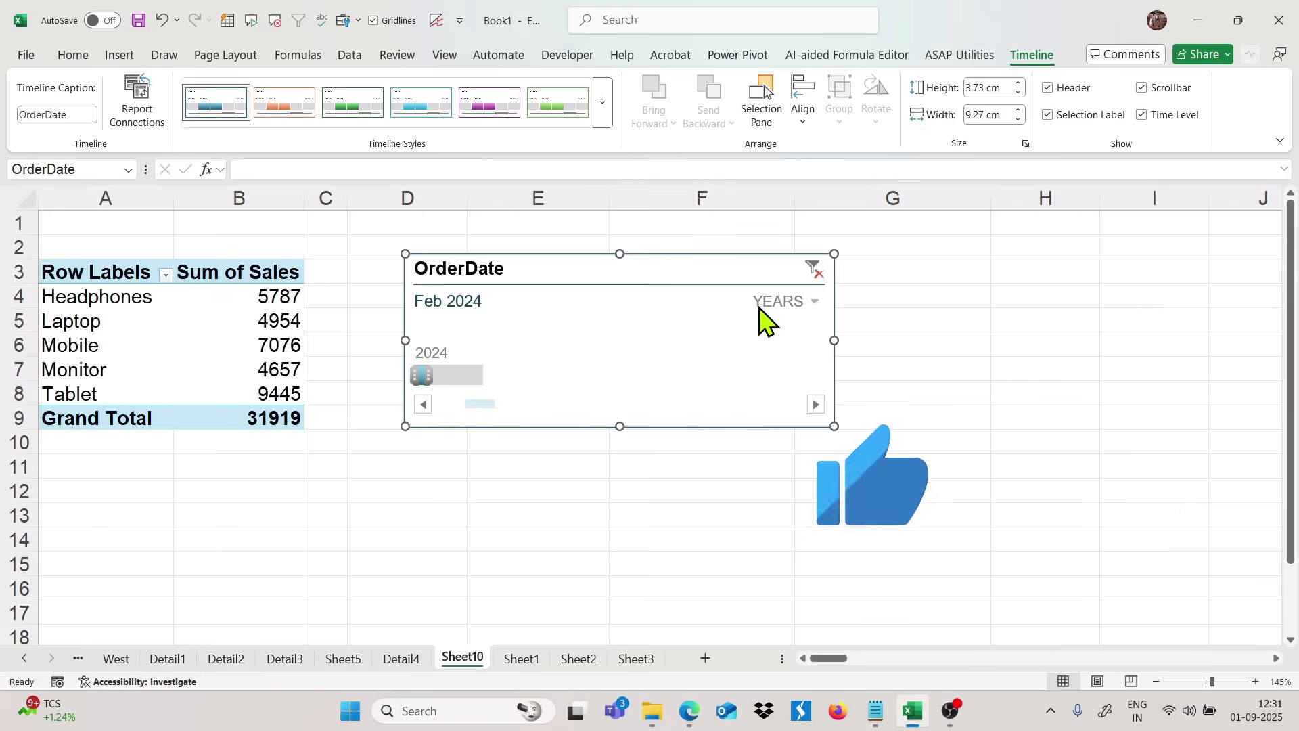
{"action": "left_click", "coordinate": [785, 306]}
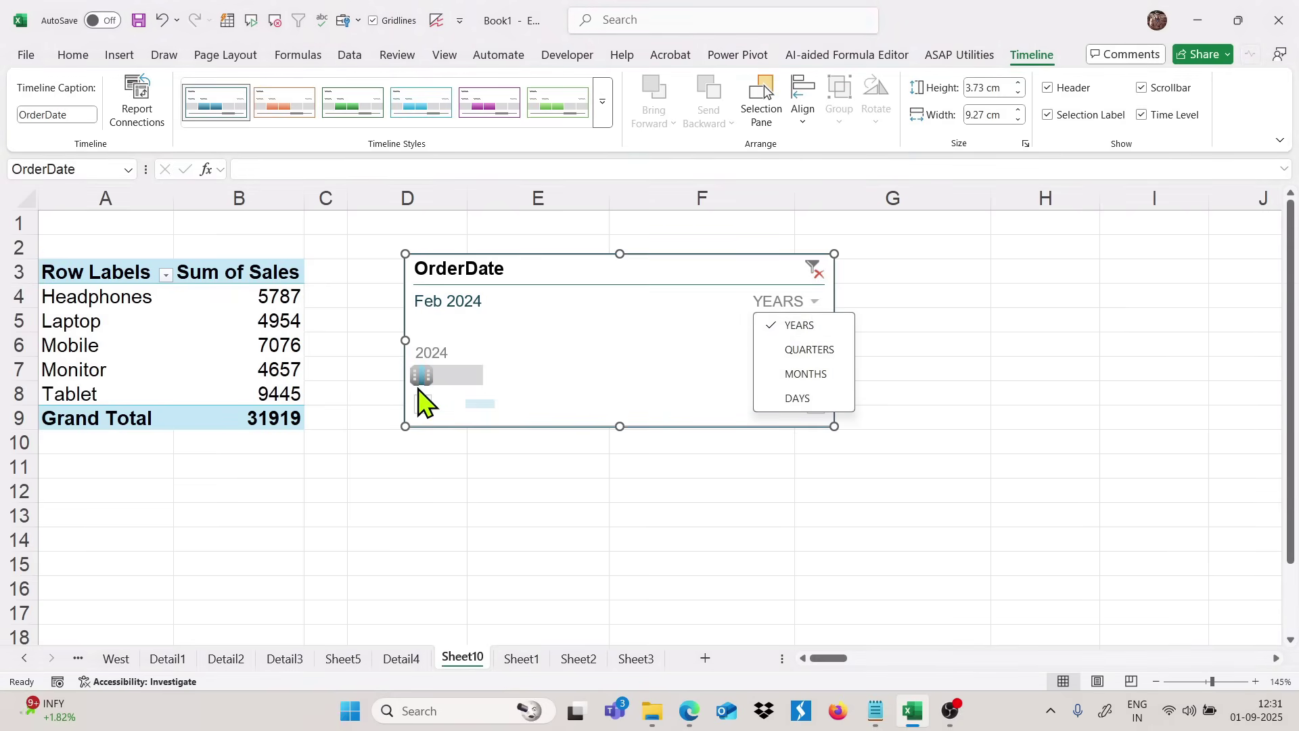
{"action": "left_click", "coordinate": [834, 358]}
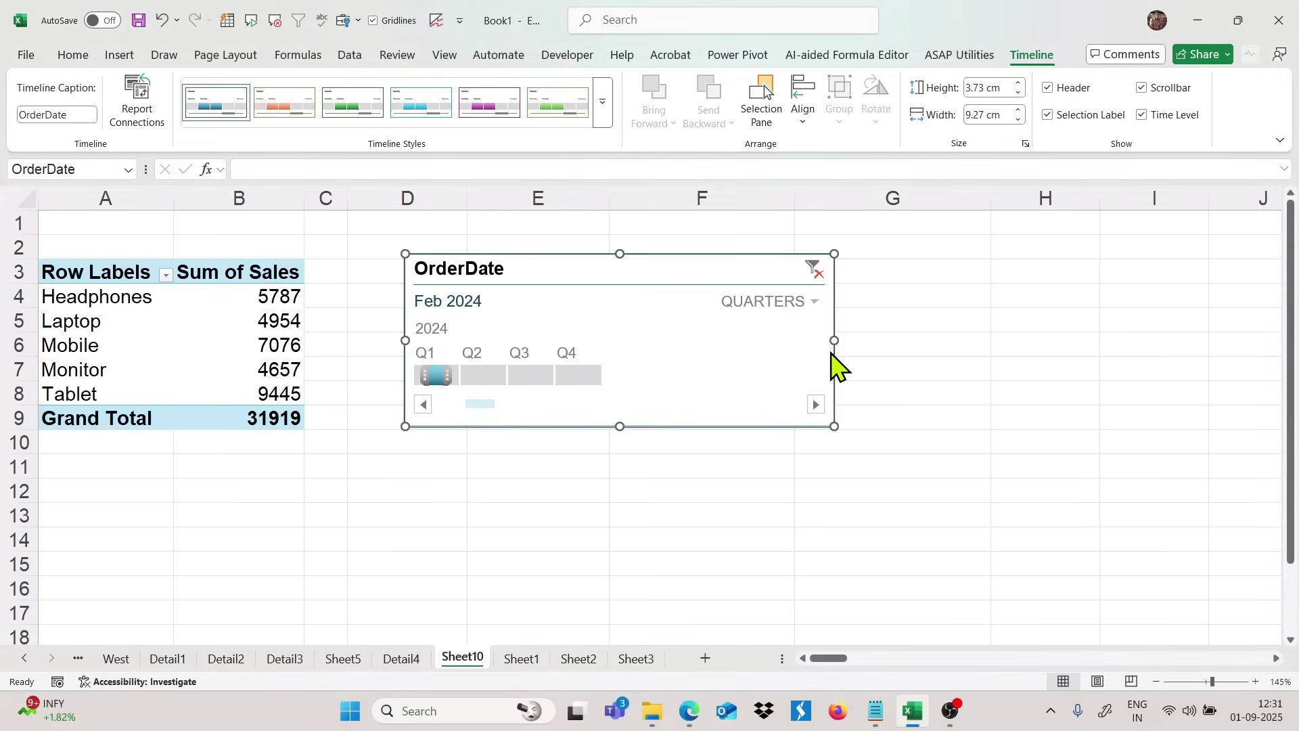
{"action": "left_click", "coordinate": [815, 306]}
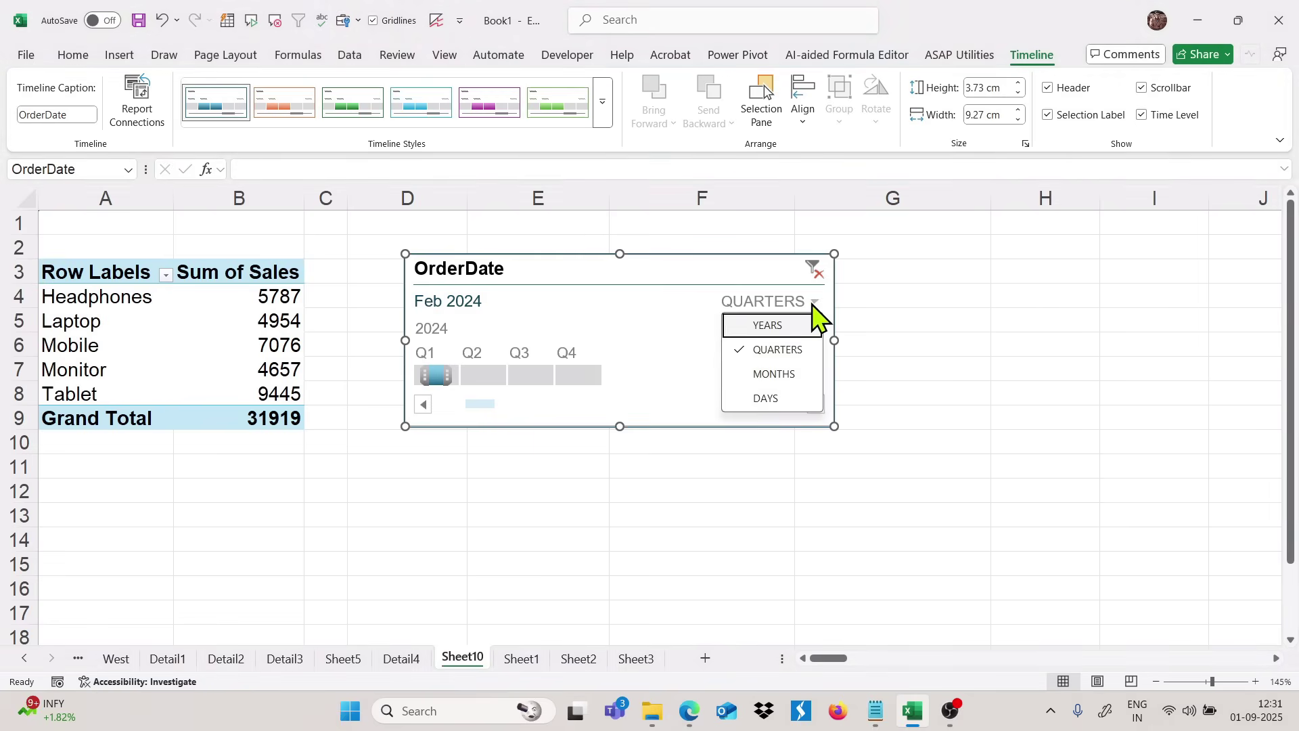
{"action": "left_click", "coordinate": [770, 401]}
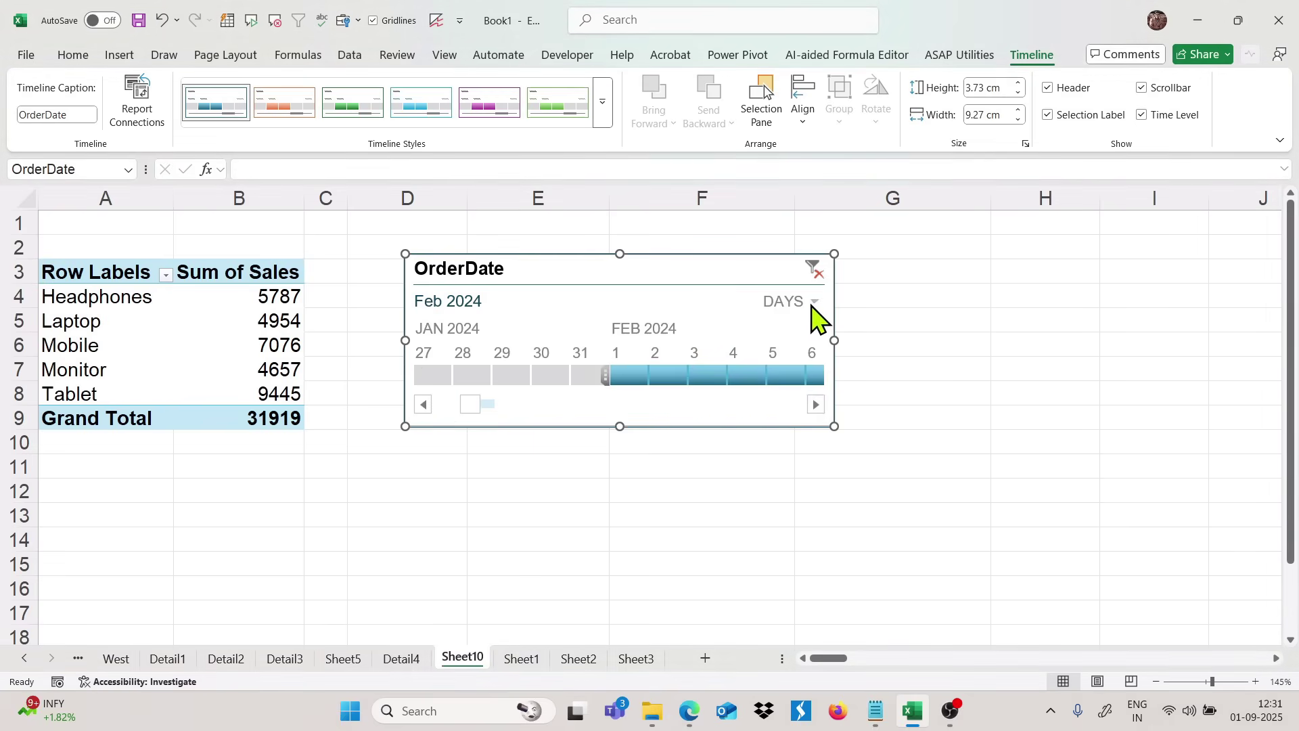
{"action": "left_click", "coordinate": [813, 270]}
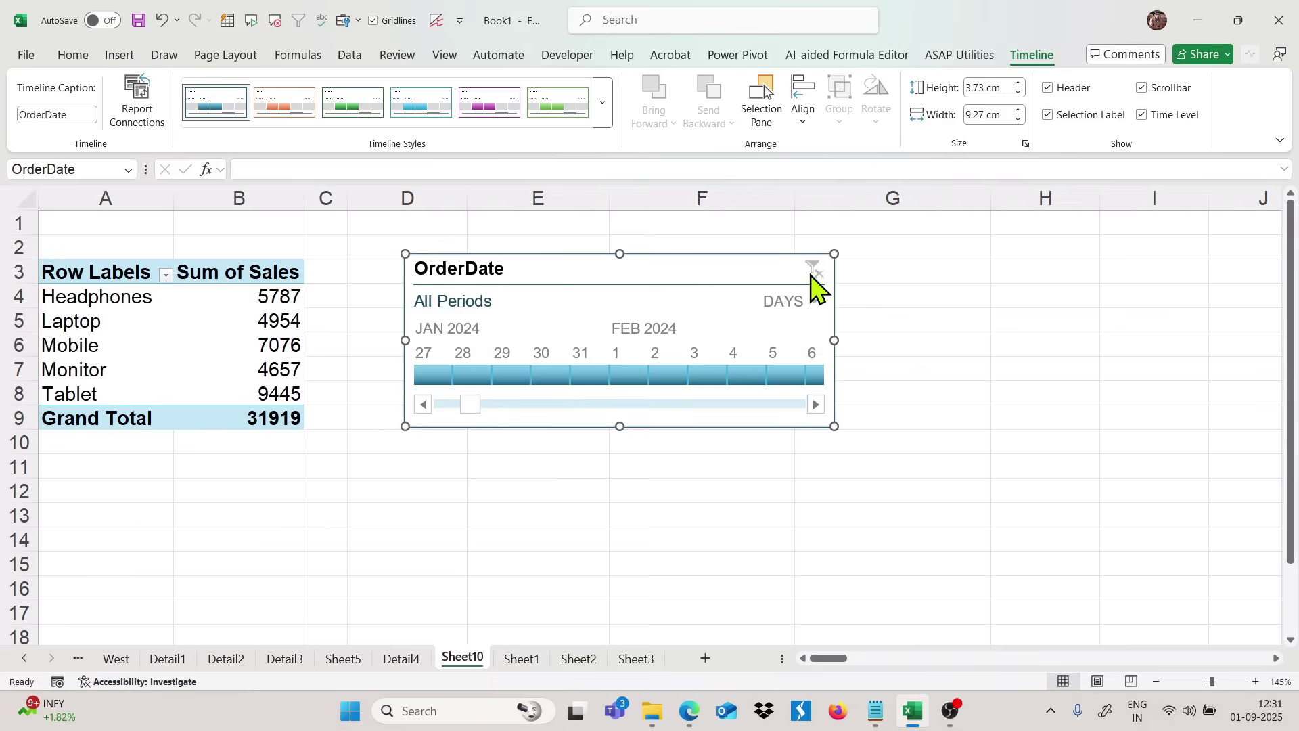
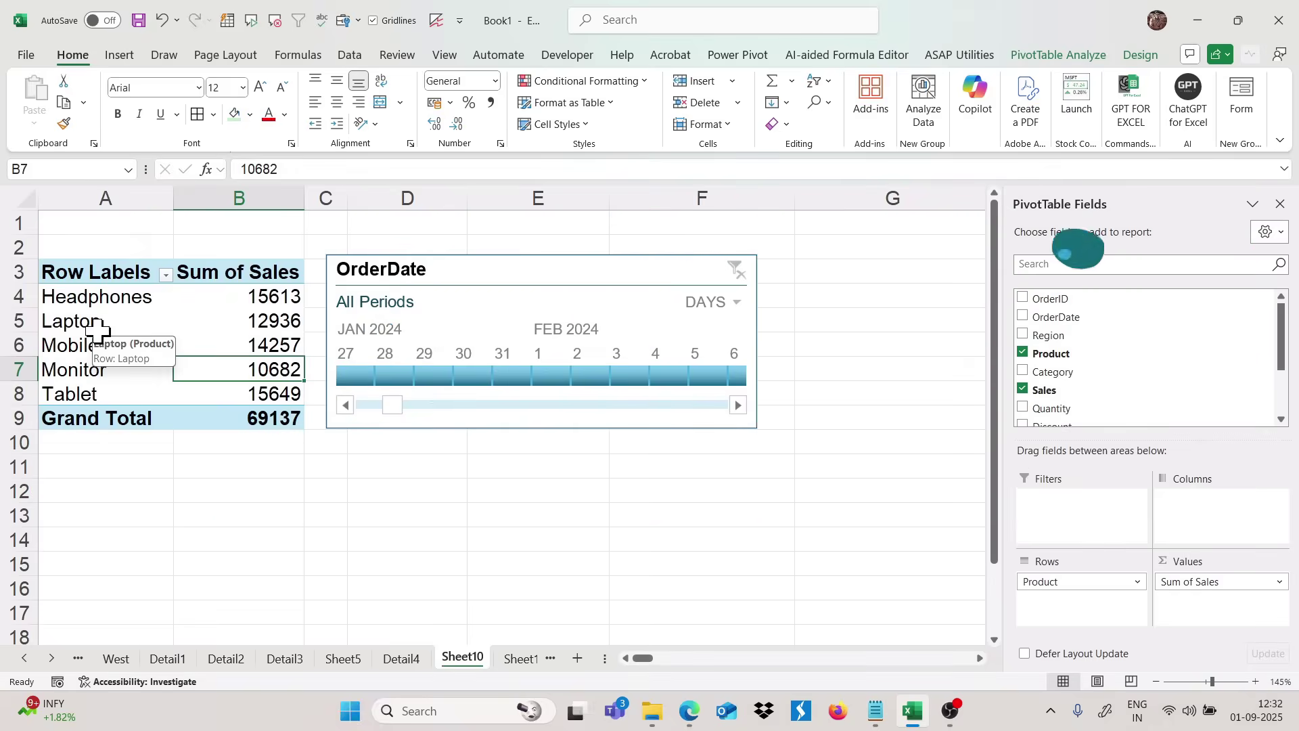
Step: Group the Laptop and Mobile row labels in the PivotTable
{"action": "left_click_drag", "start_coordinate": [94, 320], "coordinate": [95, 342]}
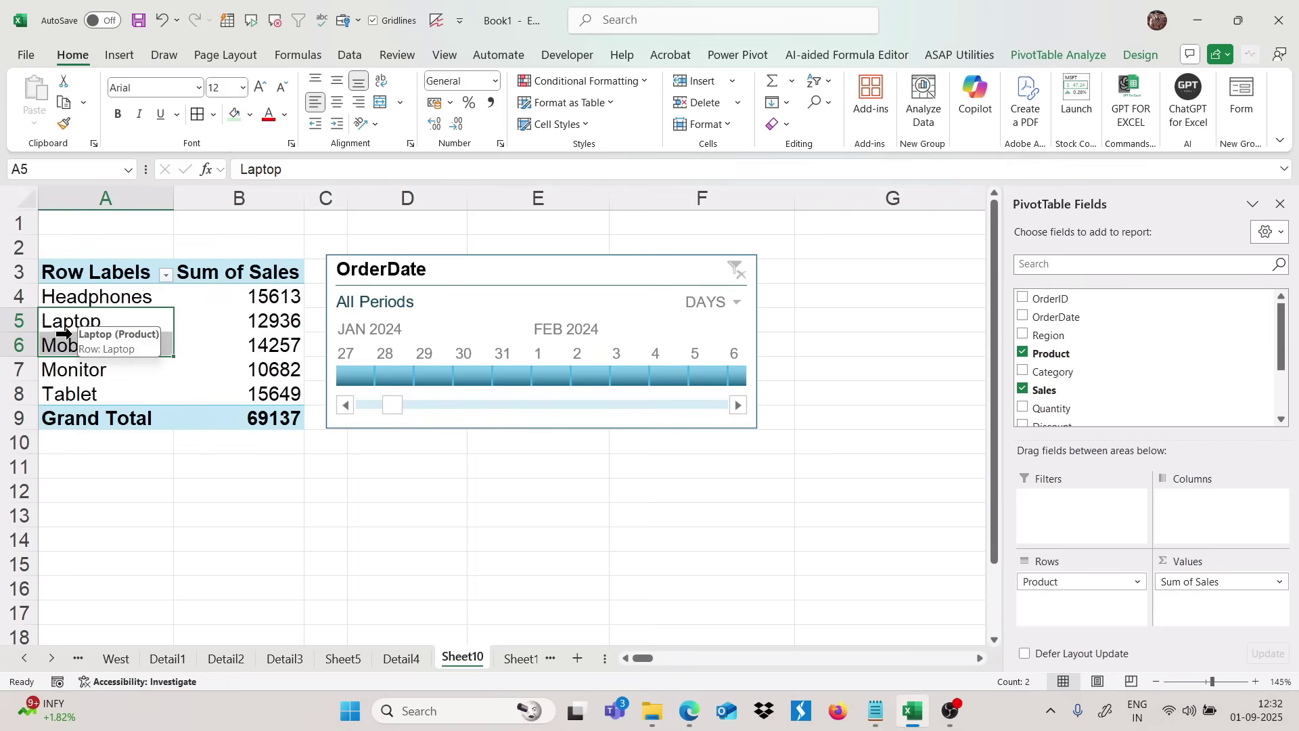
{"action": "right_click", "coordinate": [60, 334]}
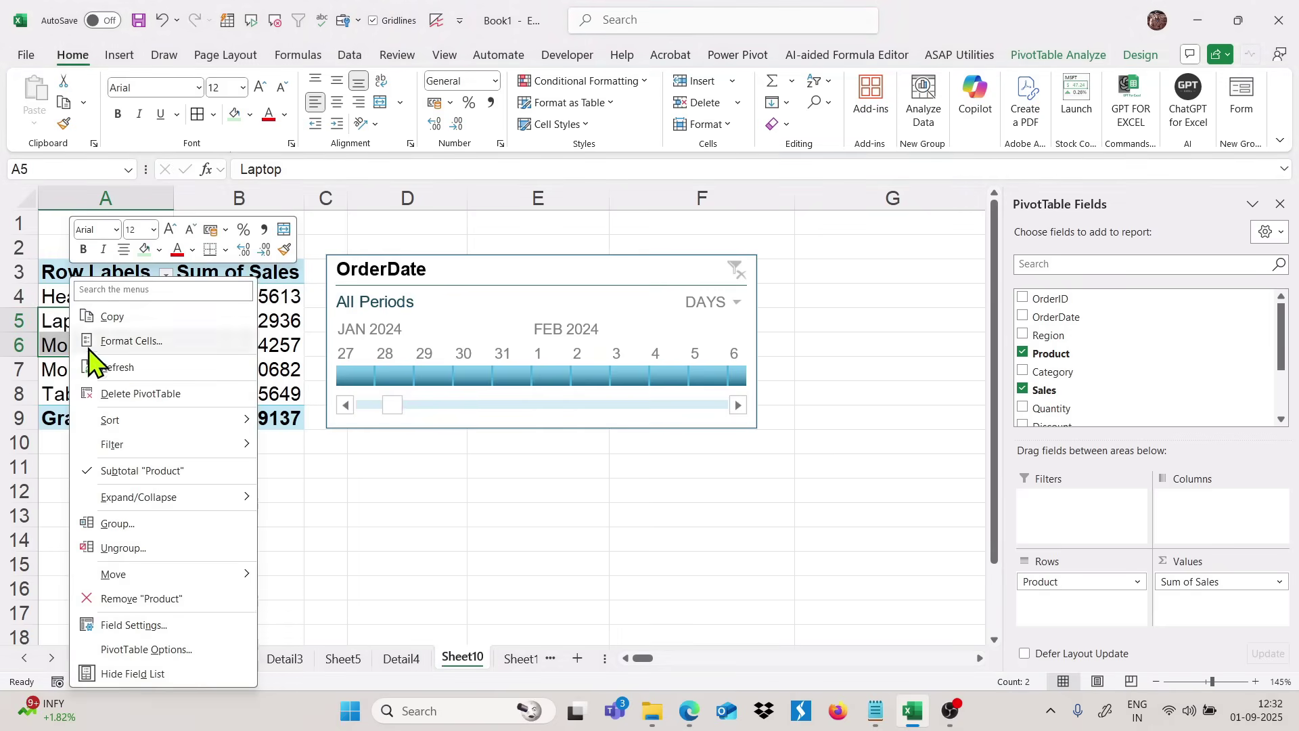
{"action": "left_click", "coordinate": [117, 526]}
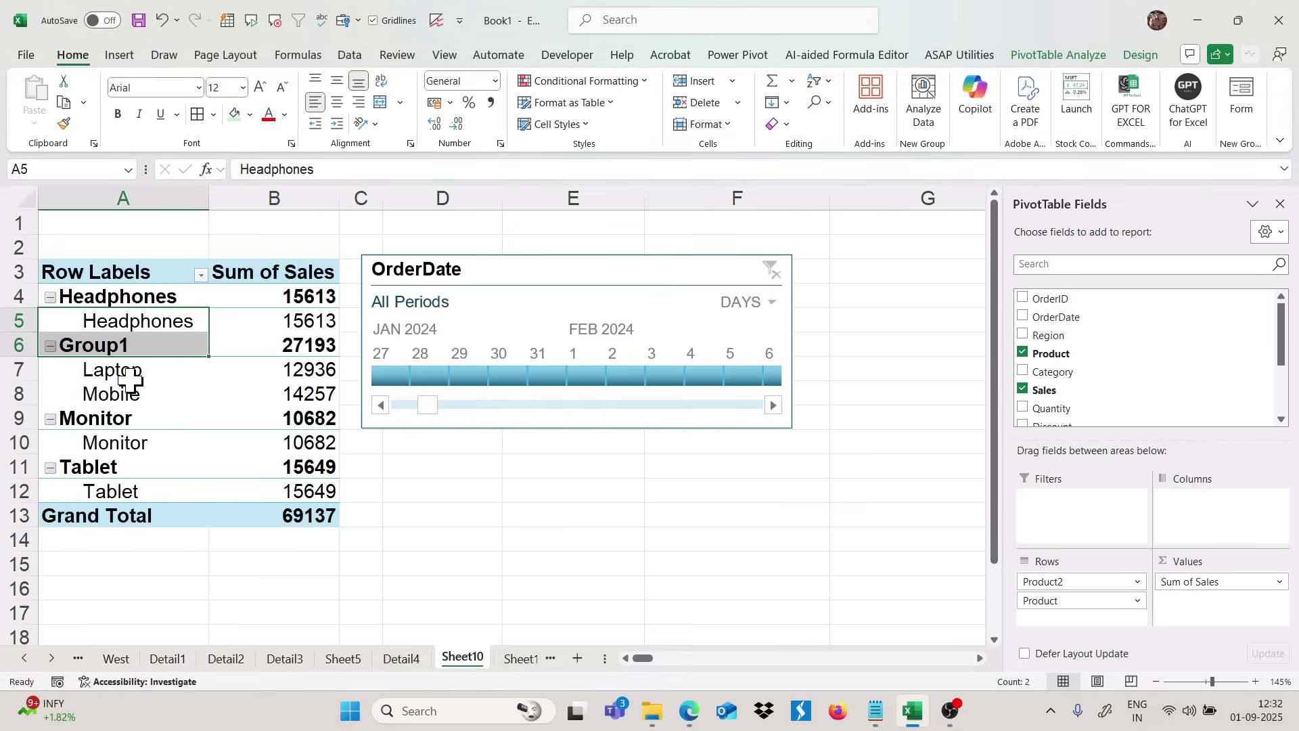
Step: Rename the group holding Laptop and Mobile as High budget devices, and autofit column A to the name
{"action": "left_click", "coordinate": [129, 372]}
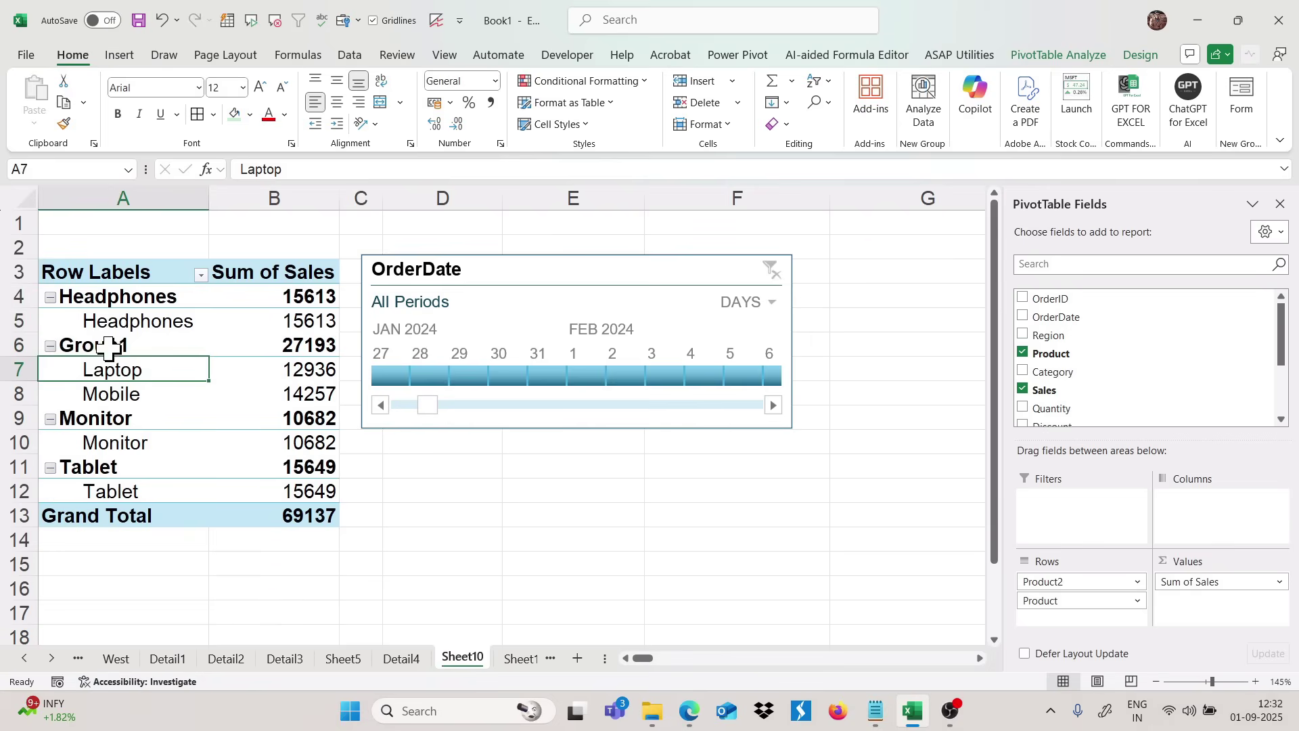
{"action": "left_click", "coordinate": [109, 347]}
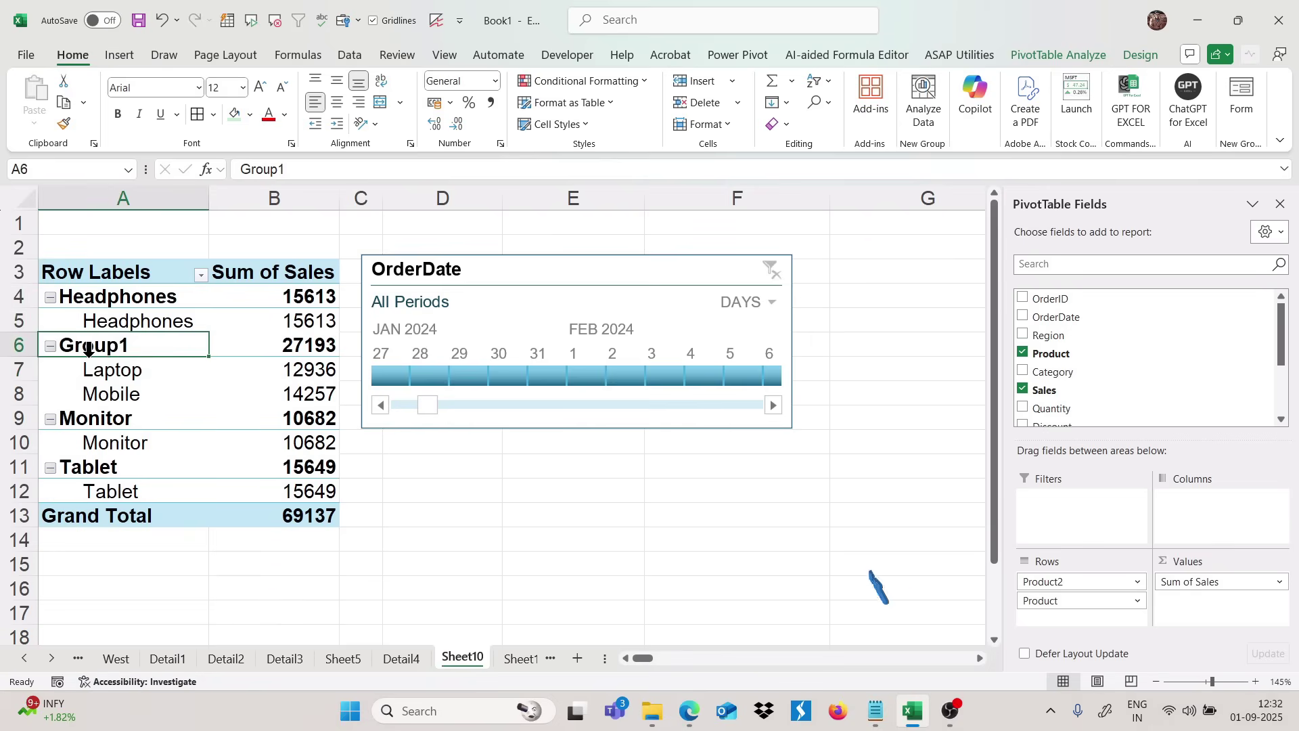
{"action": "type", "text": "Ac"}
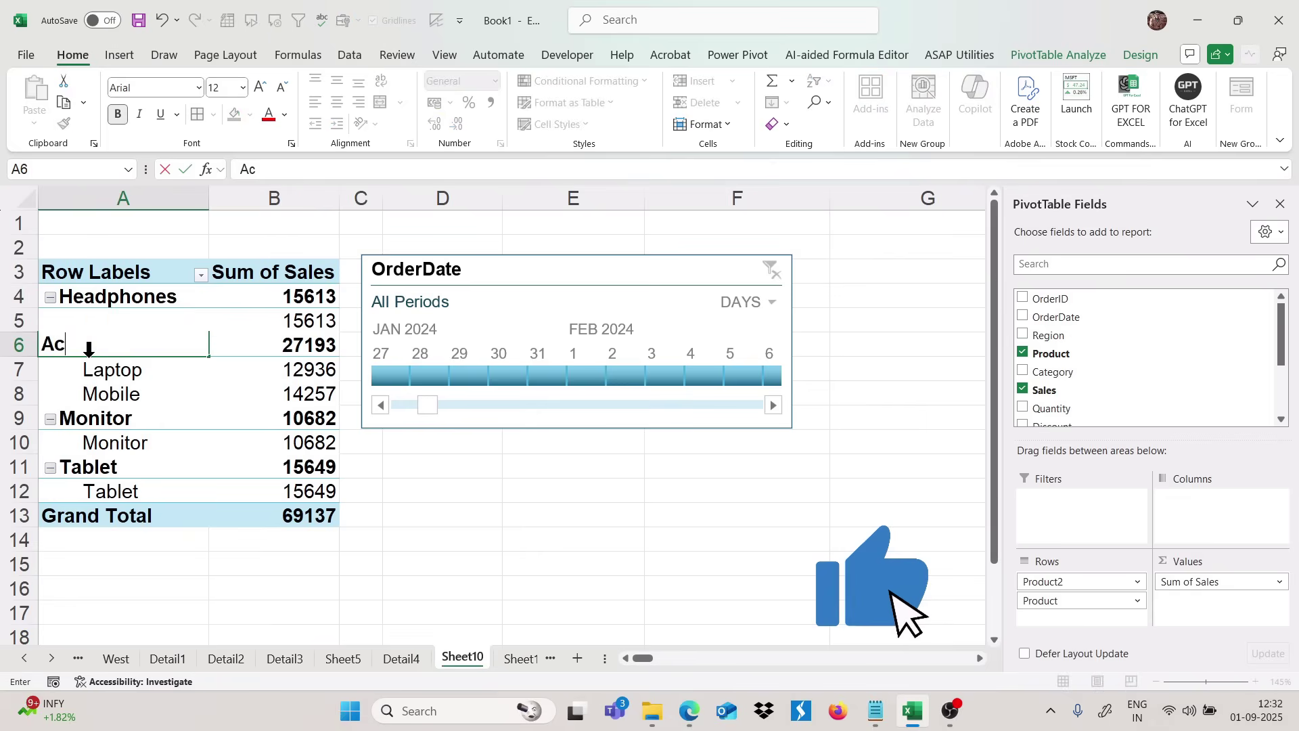
{"action": "type", "text": "ce"}
{"action": "key", "text": "BackSpace"}
{"action": "key", "text": "BackSpace"}
{"action": "key", "text": "BackSpace"}
{"action": "key", "text": "BackSpace"}
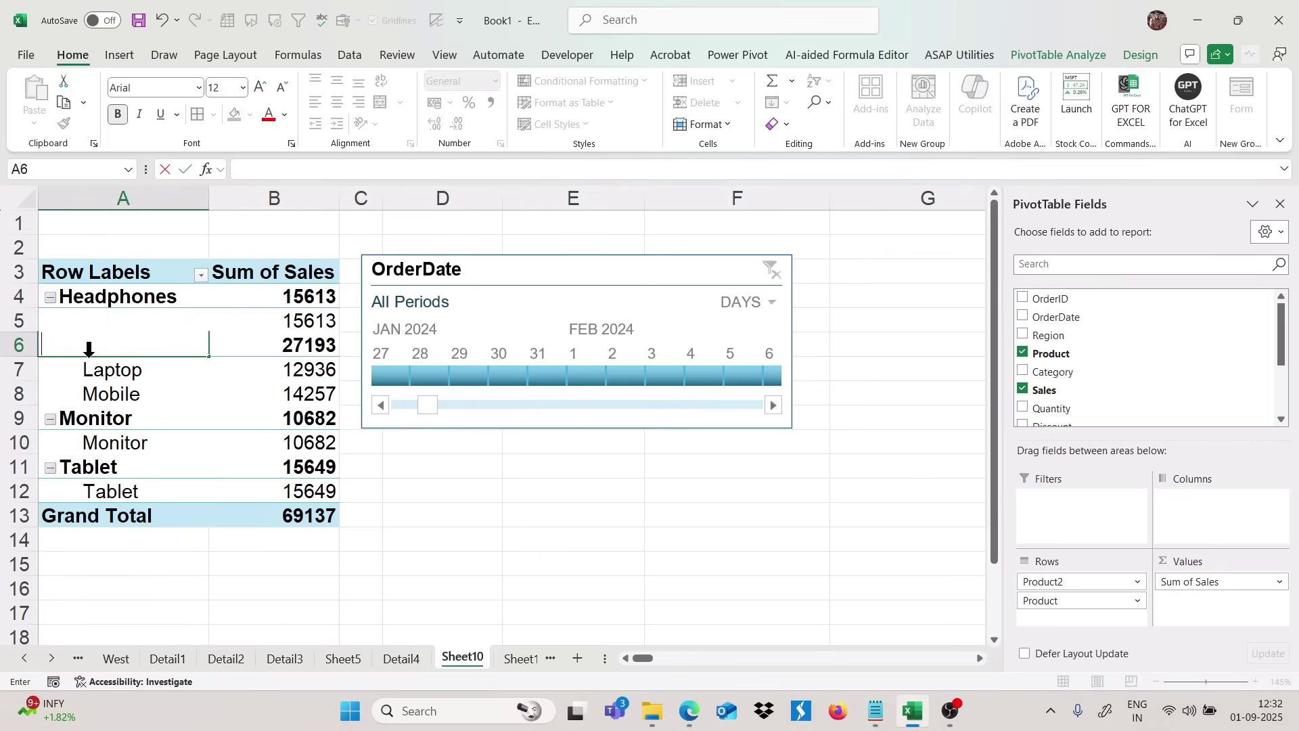
{"action": "type", "text": "High budget "}
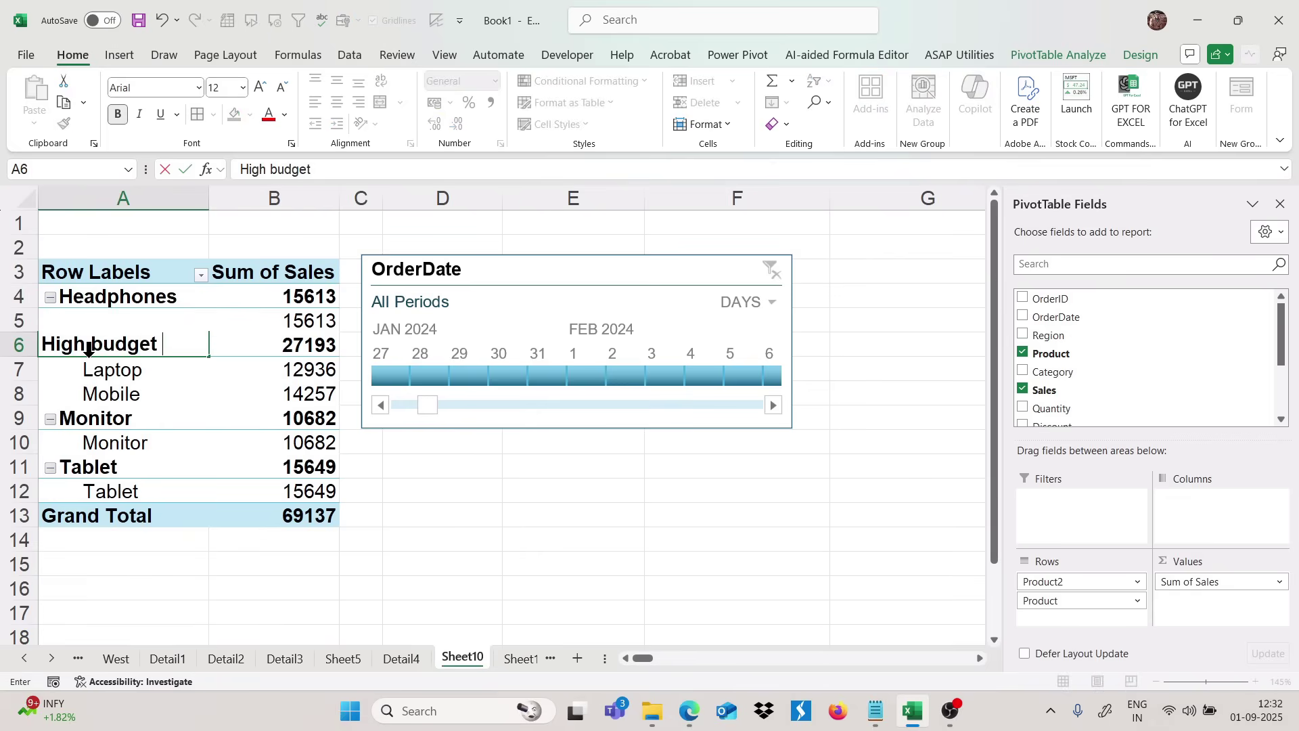
{"action": "type", "text": "devices"}
{"action": "key", "text": "Return"}
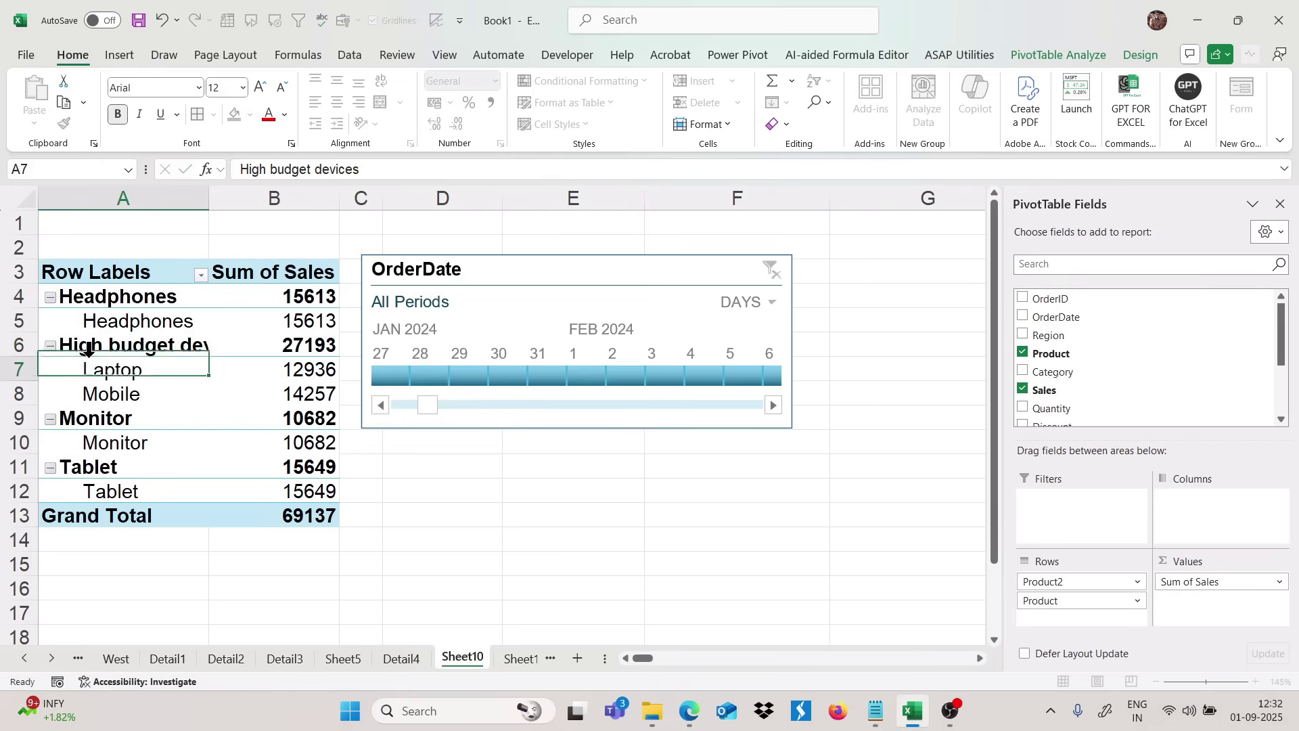
{"action": "left_click", "coordinate": [177, 349]}
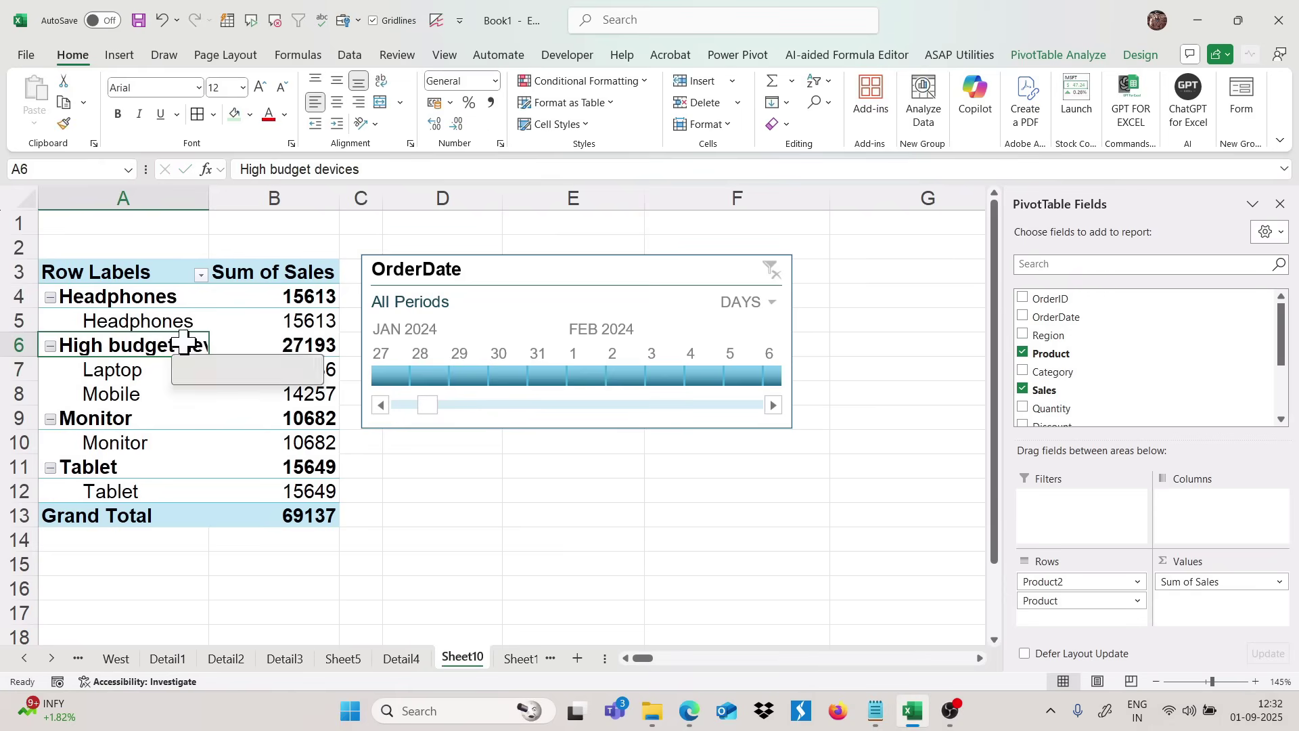
{"action": "double_click", "coordinate": [209, 197]}
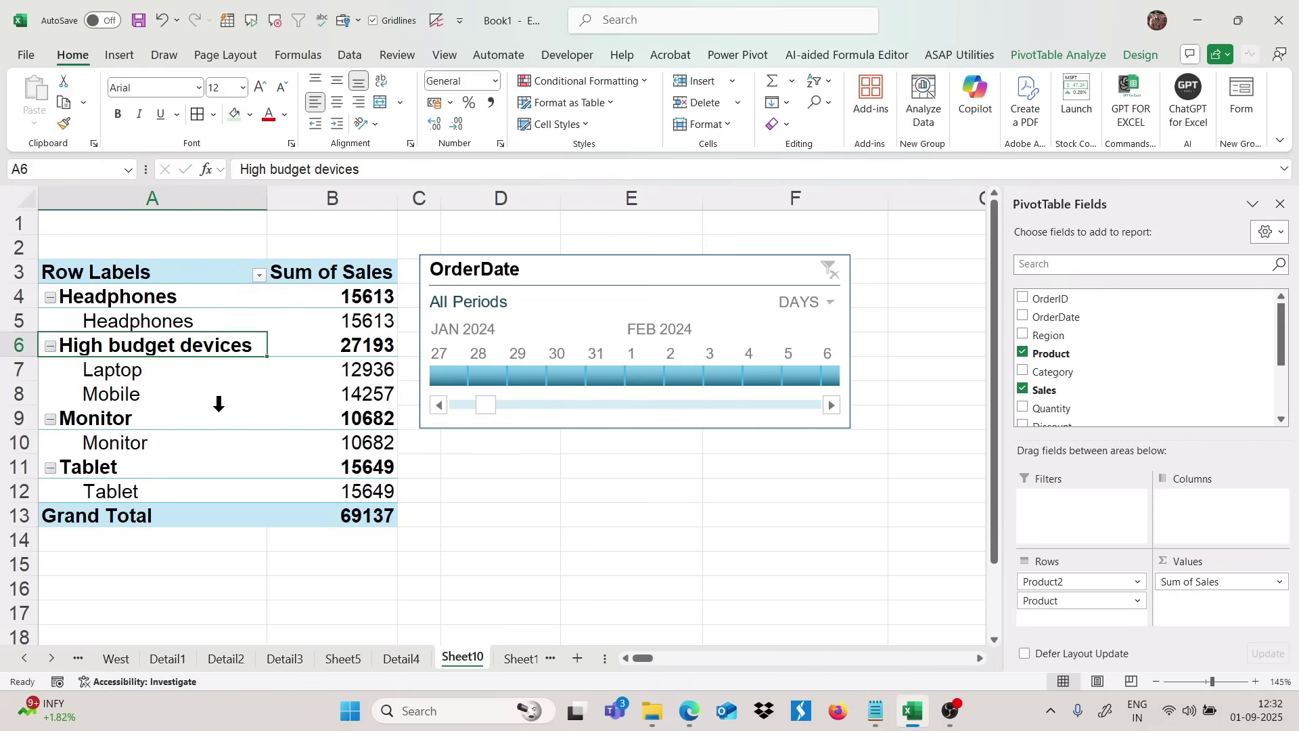
{"action": "left_click_drag", "start_coordinate": [187, 374], "coordinate": [177, 404]}
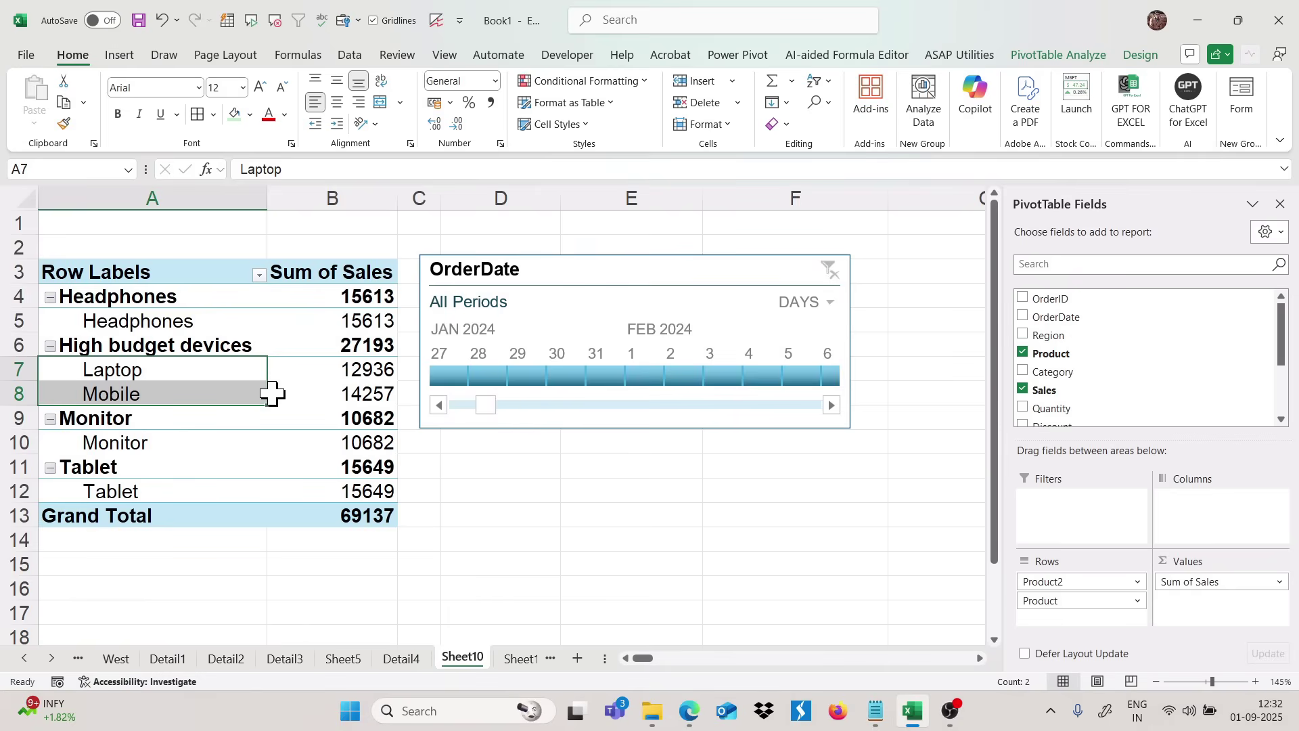
{"action": "left_click", "coordinate": [226, 388]}
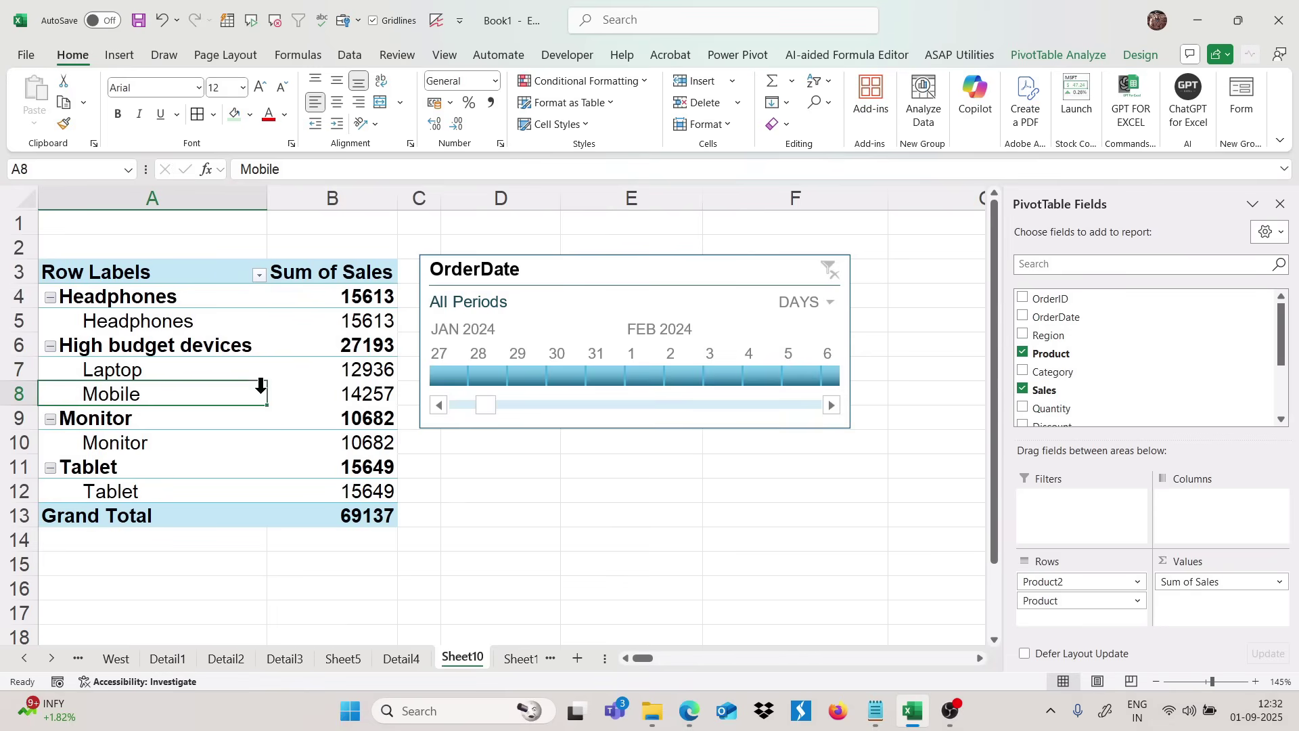
Step: Replace the Product2 and Product row fields of the PivotTable with OrderDate
{"action": "scroll", "coordinate": [1169, 406], "scroll_direction": "down", "scroll_amount": 3}
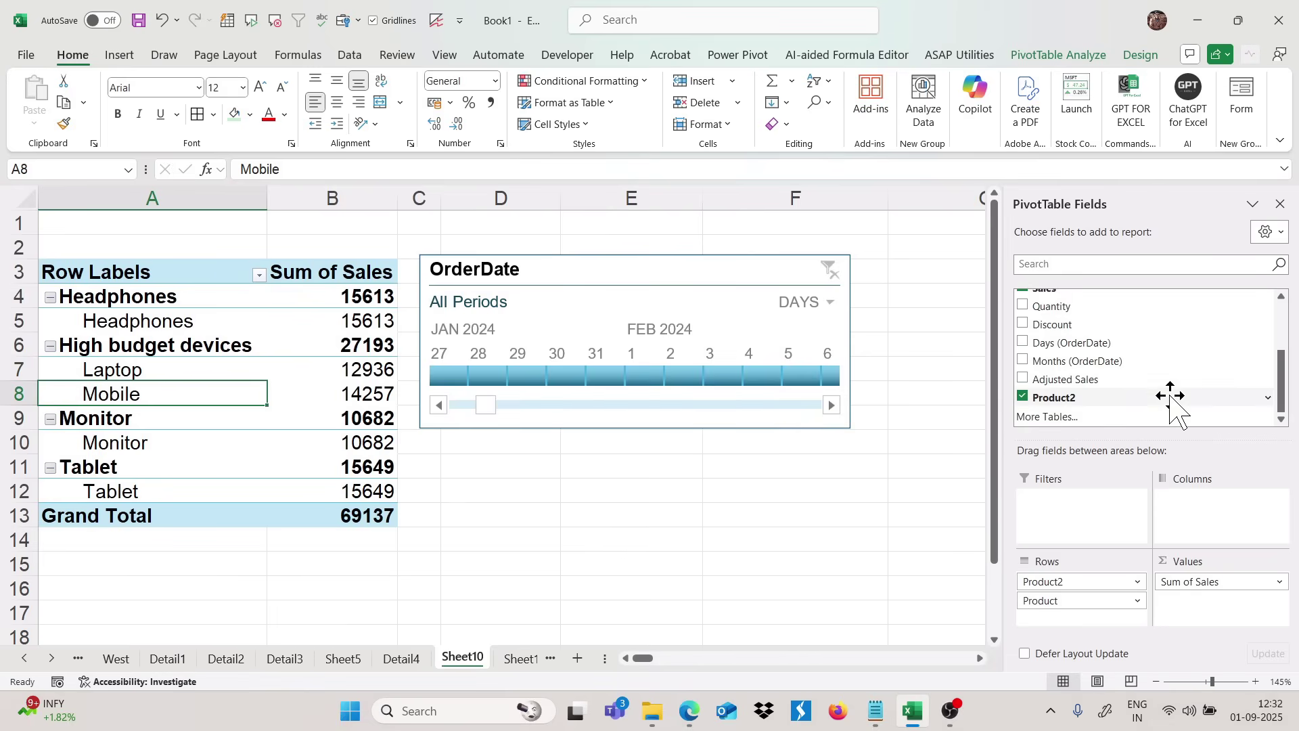
{"action": "scroll", "coordinate": [1181, 375], "scroll_direction": "up", "scroll_amount": 4}
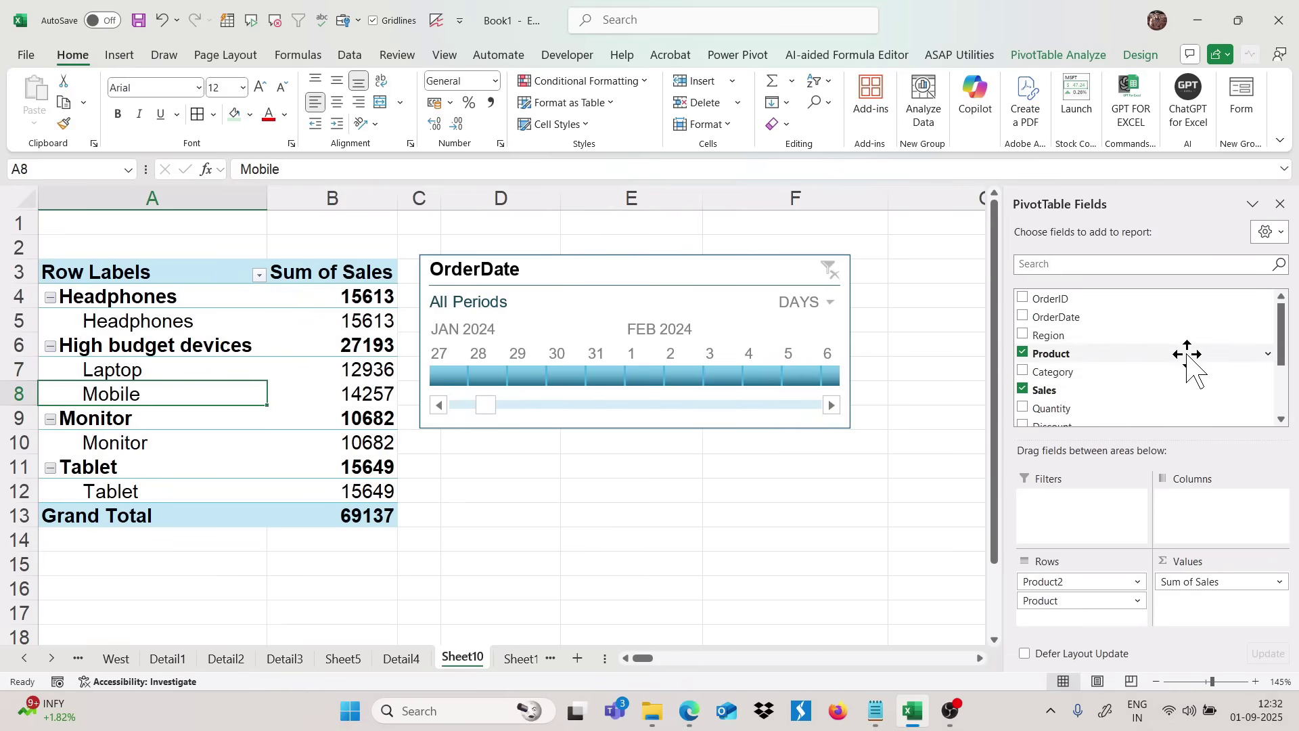
{"action": "left_click_drag", "start_coordinate": [1099, 318], "coordinate": [1082, 589]}
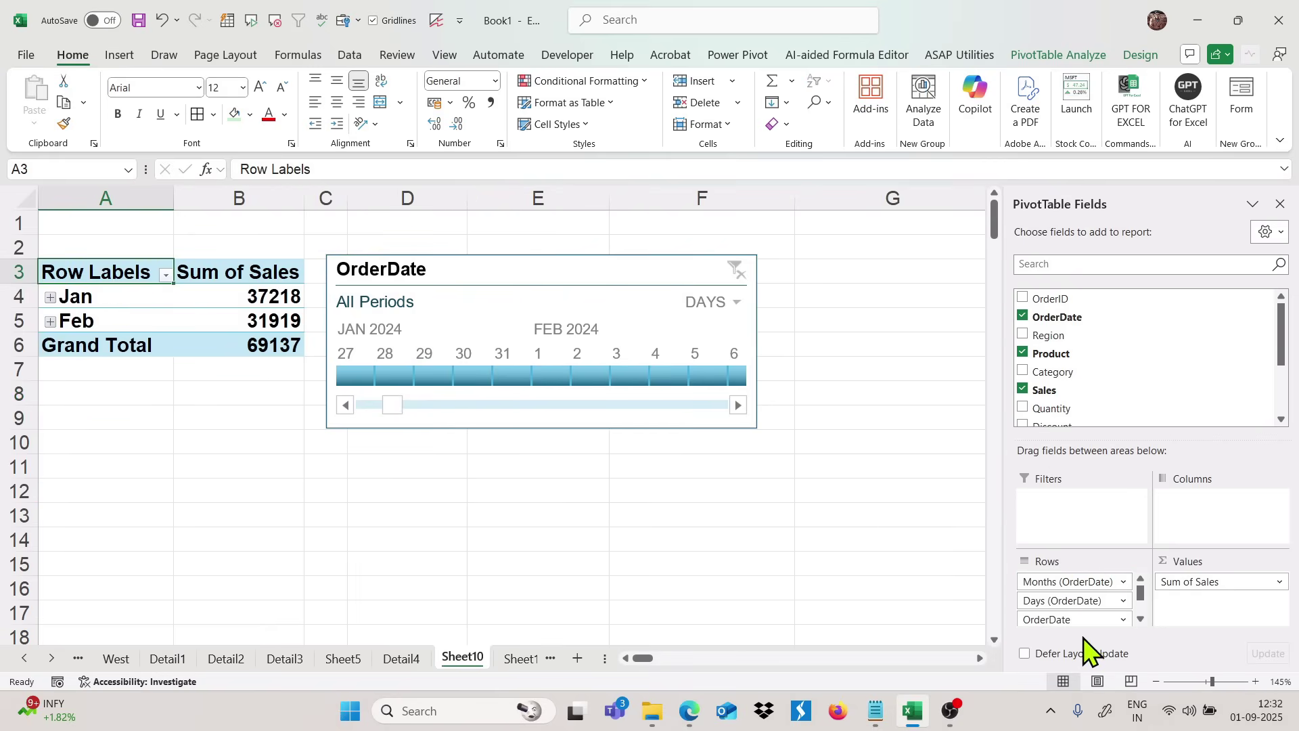
{"action": "left_click", "coordinate": [1141, 620]}
{"action": "left_click", "coordinate": [1141, 619]}
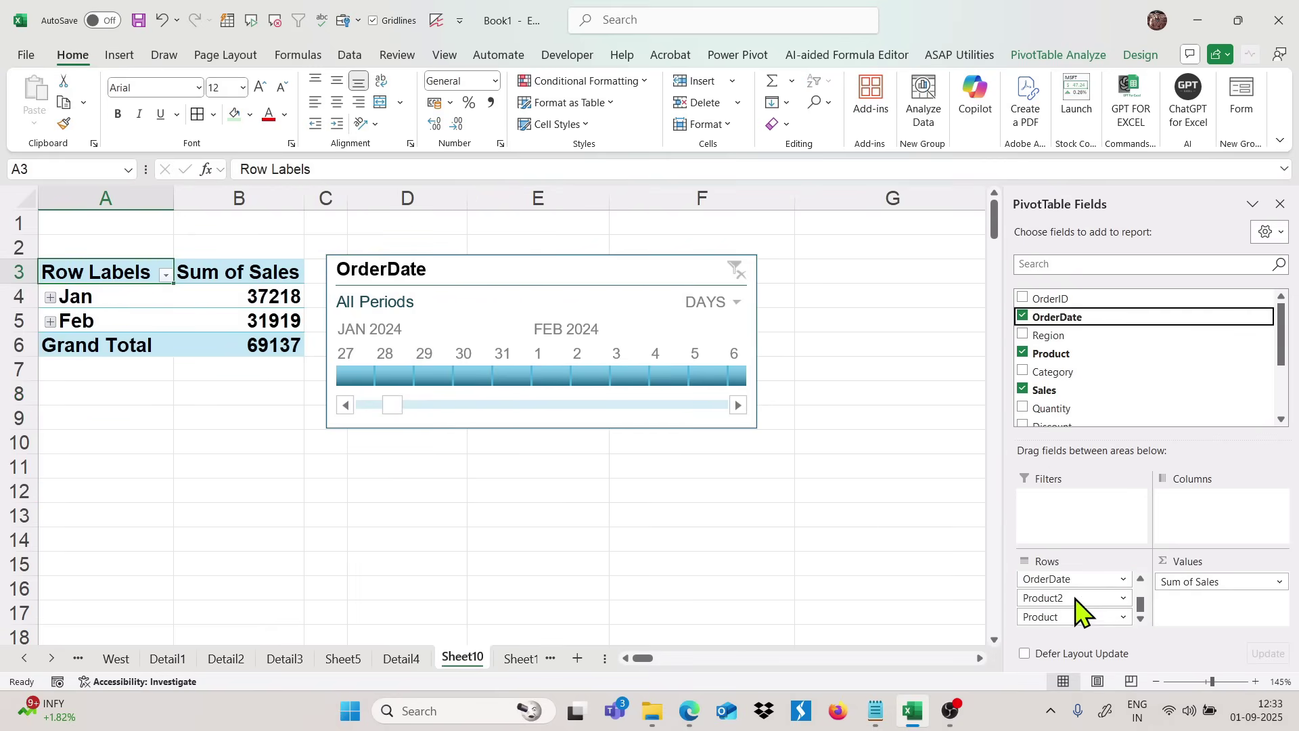
{"action": "left_click_drag", "start_coordinate": [1080, 608], "coordinate": [1077, 433]}
{"action": "left_click_drag", "start_coordinate": [1065, 614], "coordinate": [977, 415]}
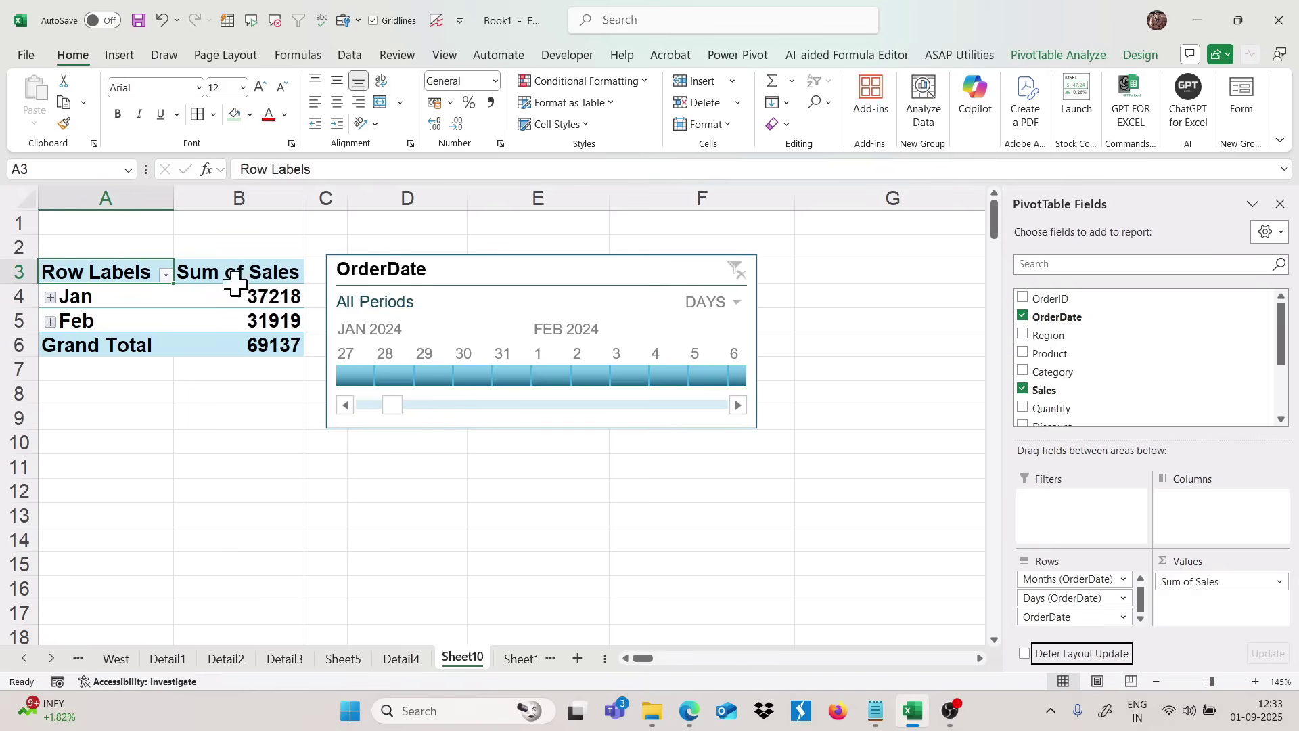
Step: Move the OrderDate timeline farther from the PivotTable, and ungroup the month row labels into individual dates
{"action": "left_click_drag", "start_coordinate": [385, 268], "coordinate": [588, 234]}
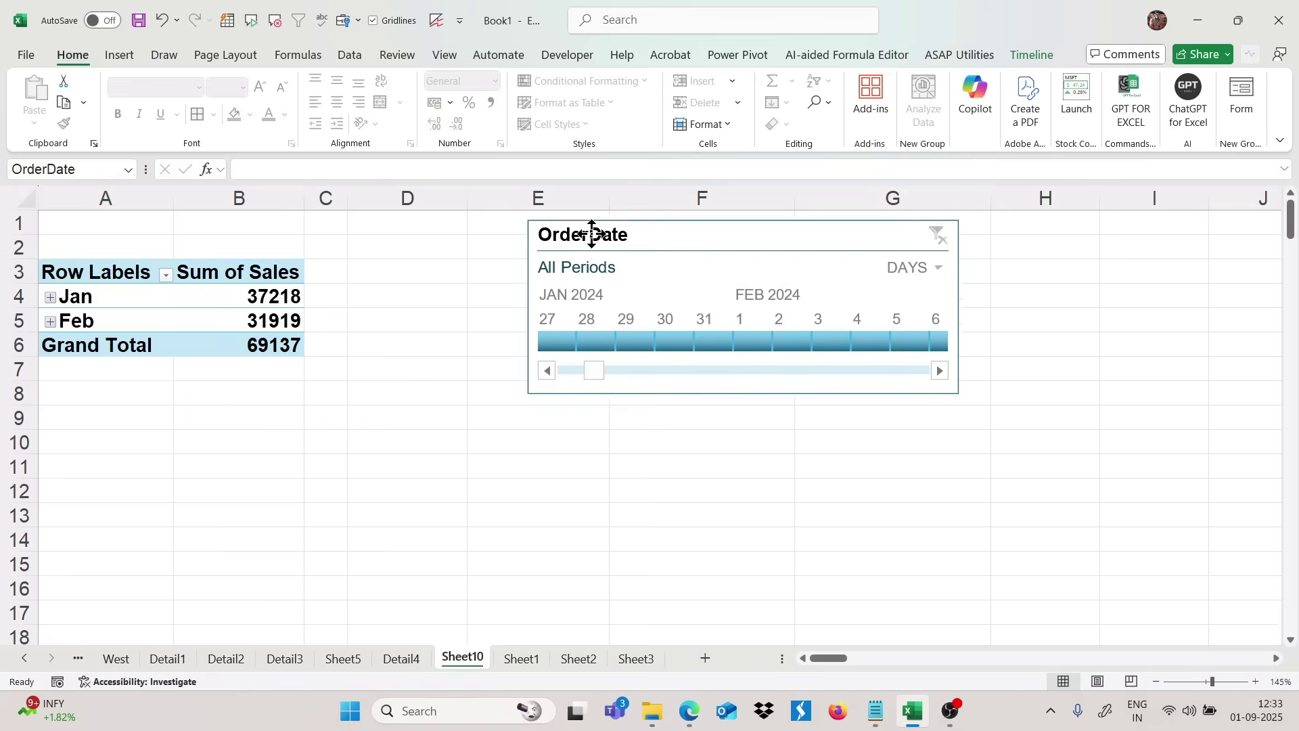
{"action": "right_click", "coordinate": [90, 303]}
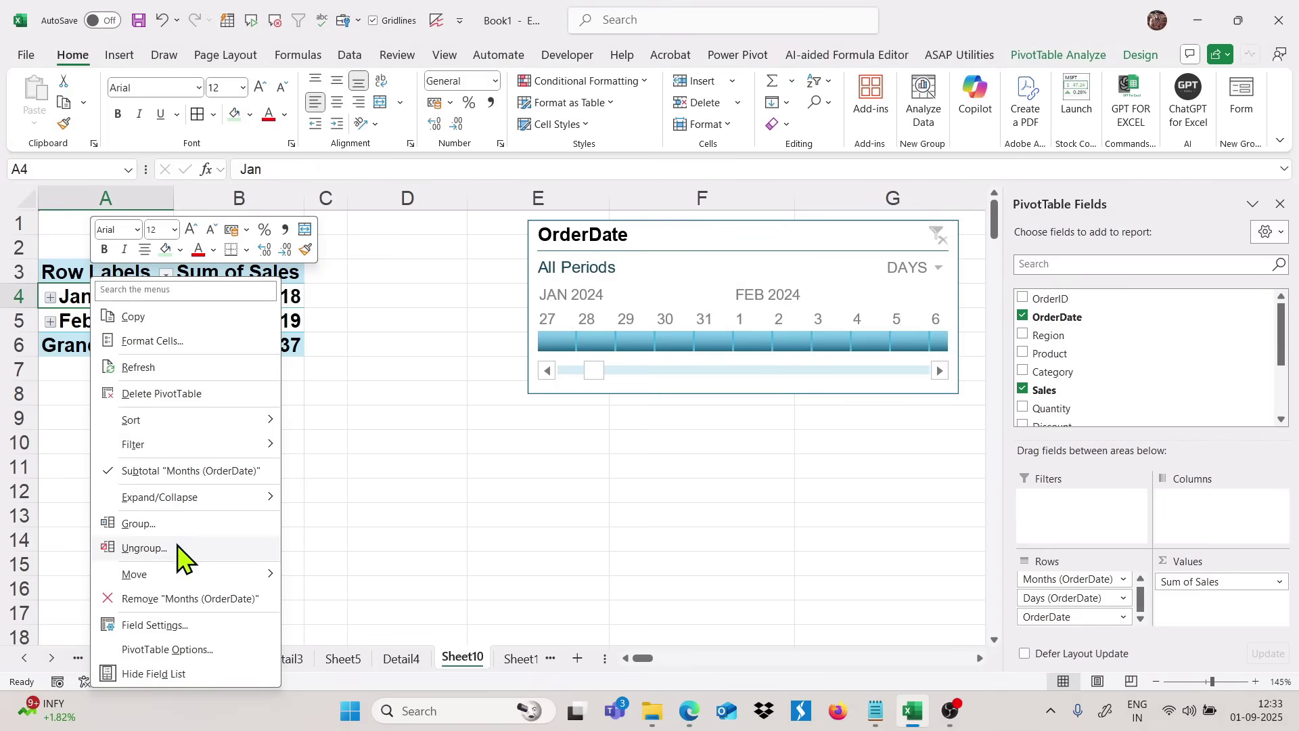
{"action": "left_click", "coordinate": [140, 549]}
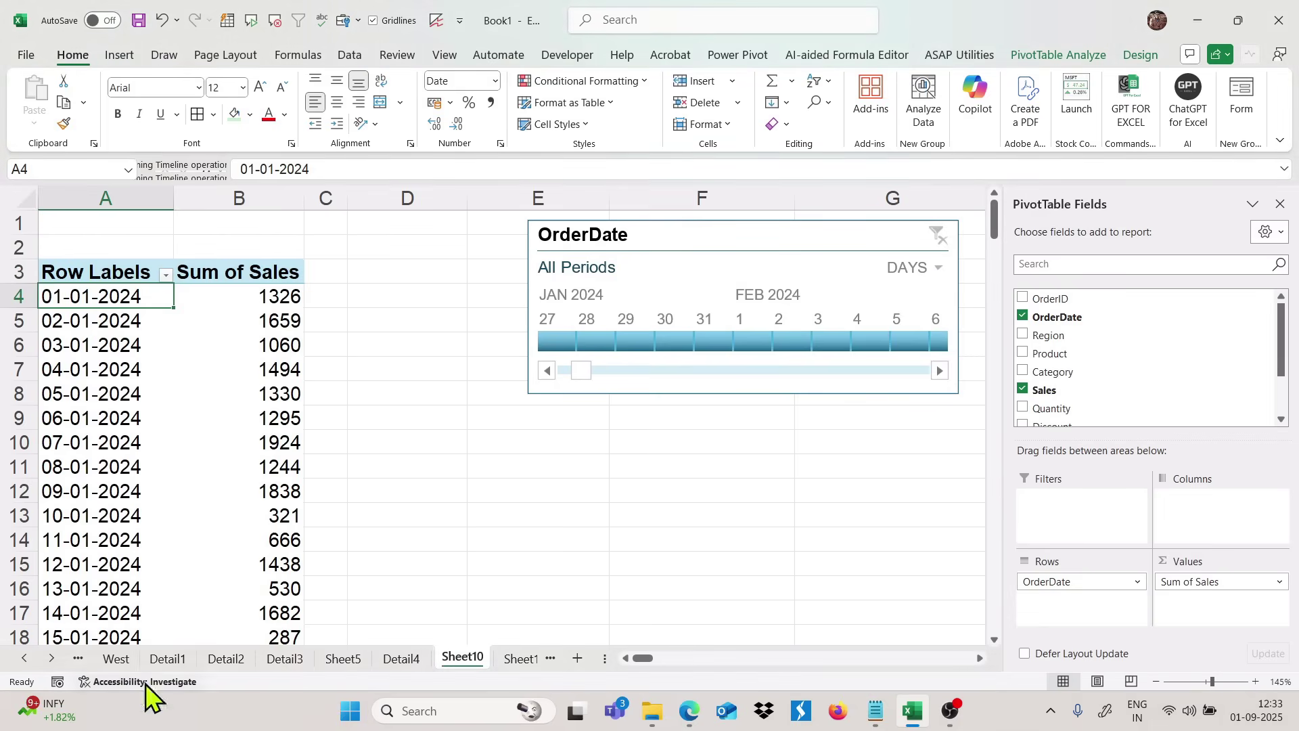
{"action": "scroll", "coordinate": [152, 518], "scroll_direction": "down", "scroll_amount": 18}
{"action": "scroll", "coordinate": [151, 517], "scroll_direction": "up", "scroll_amount": 18}
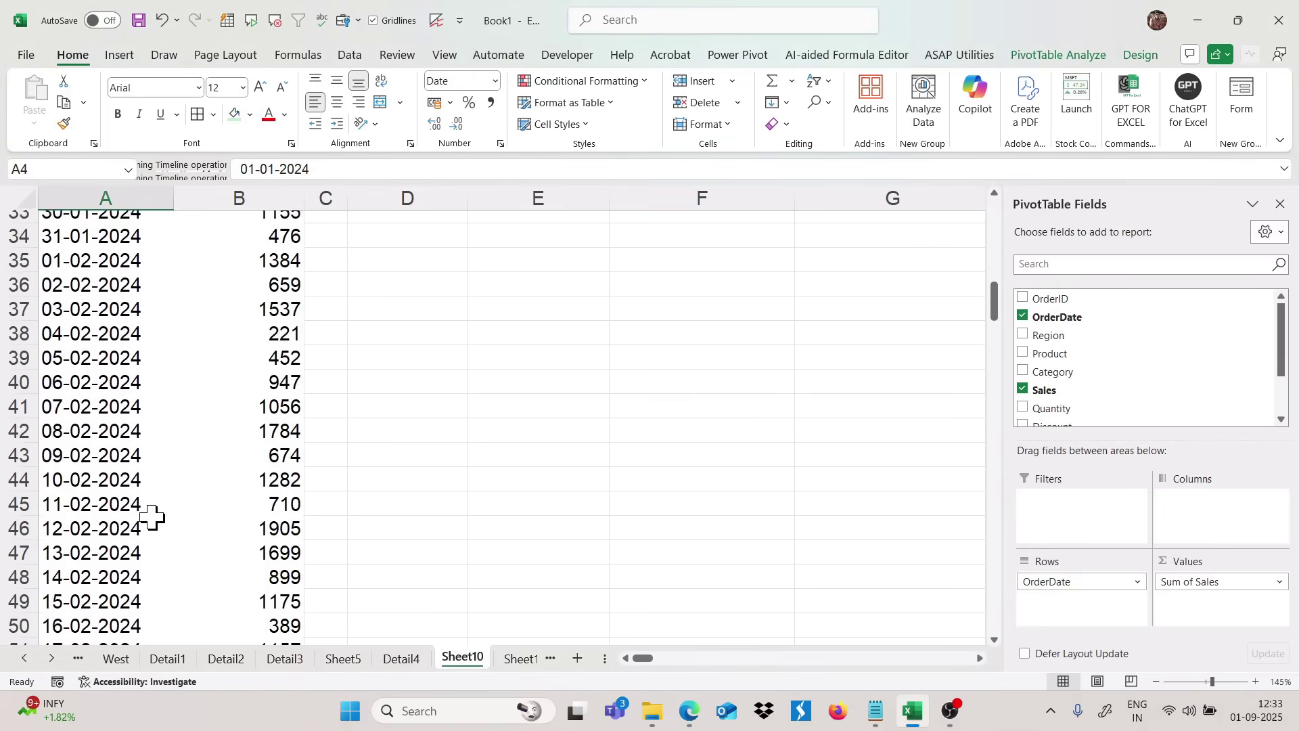
{"action": "left_click", "coordinate": [125, 369]}
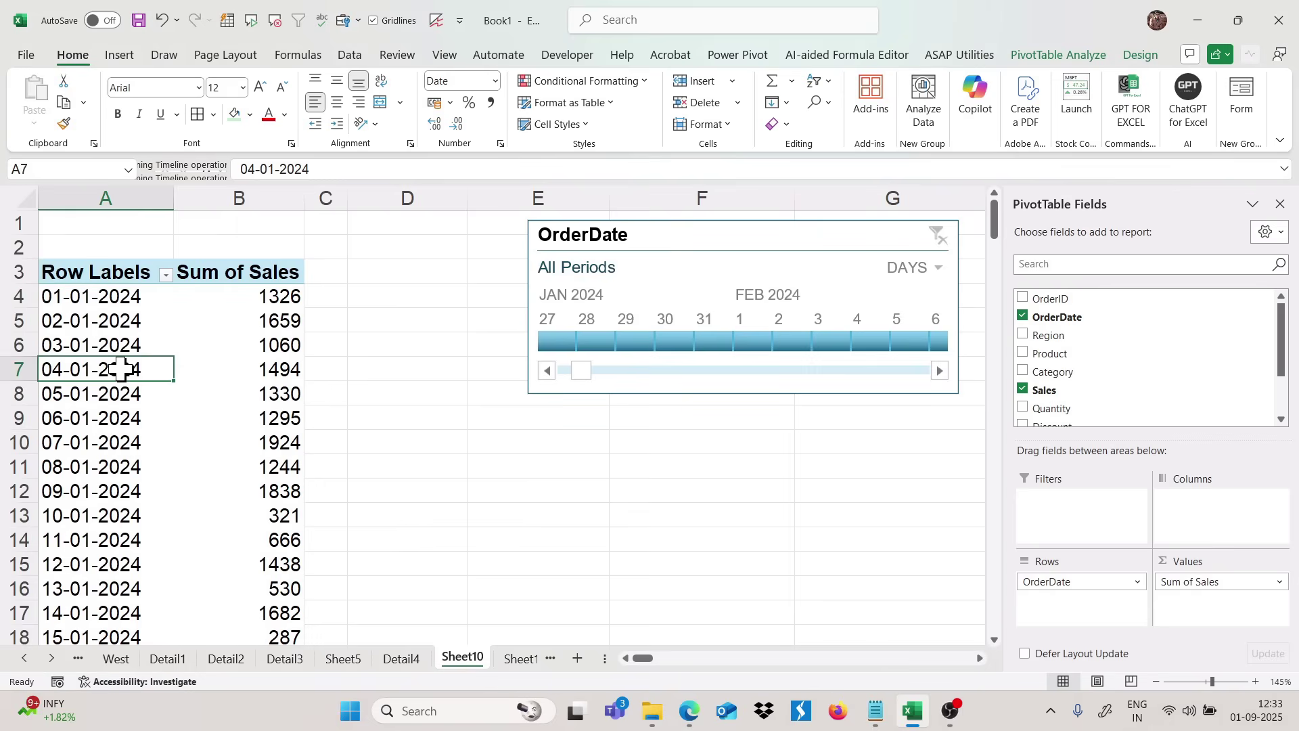
Step: Group the PivotTable's order dates by days only, with 7 days per group
{"action": "right_click", "coordinate": [132, 299]}
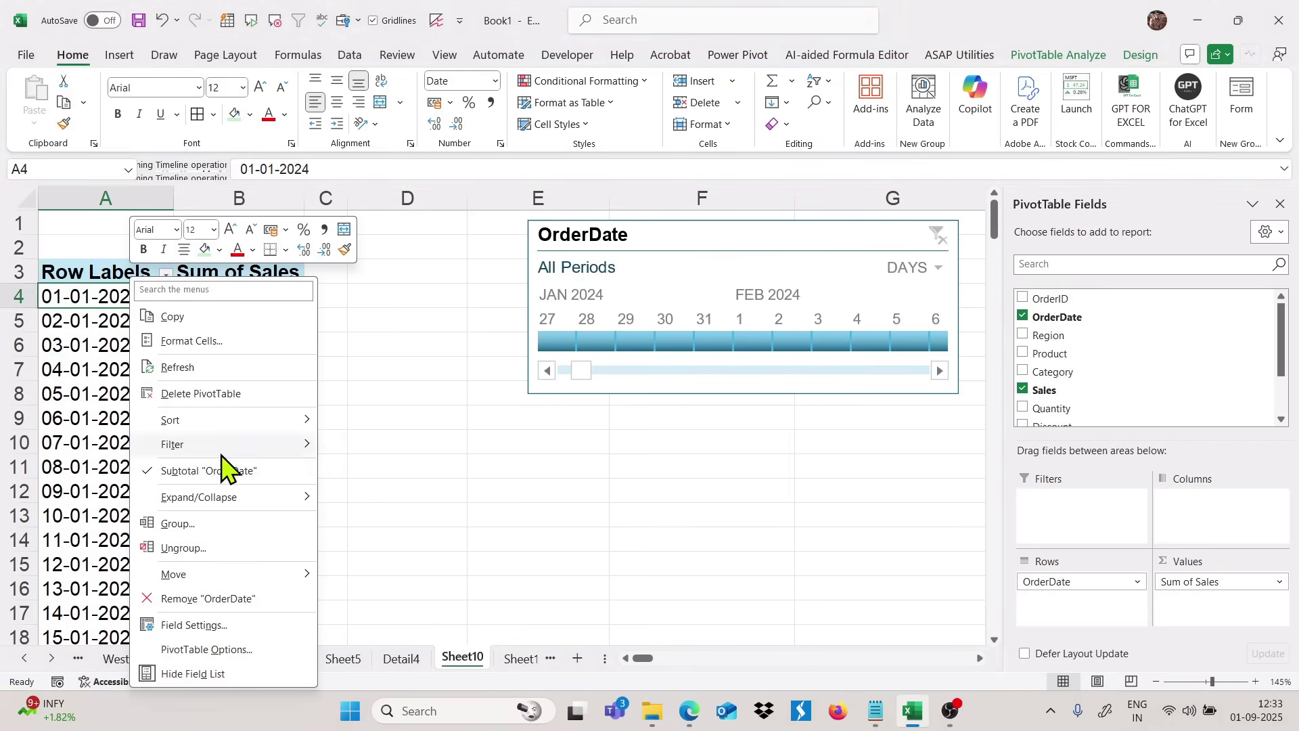
{"action": "left_click", "coordinate": [168, 524]}
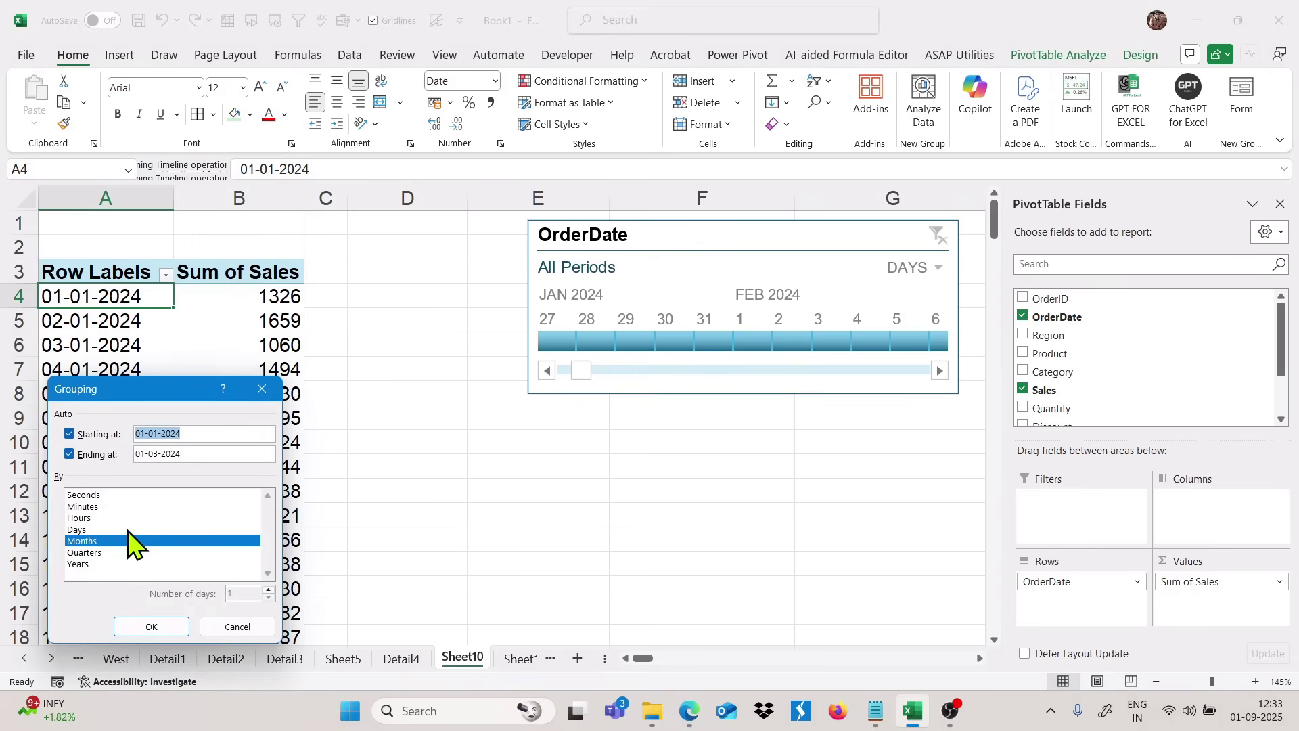
{"action": "left_click", "coordinate": [87, 529]}
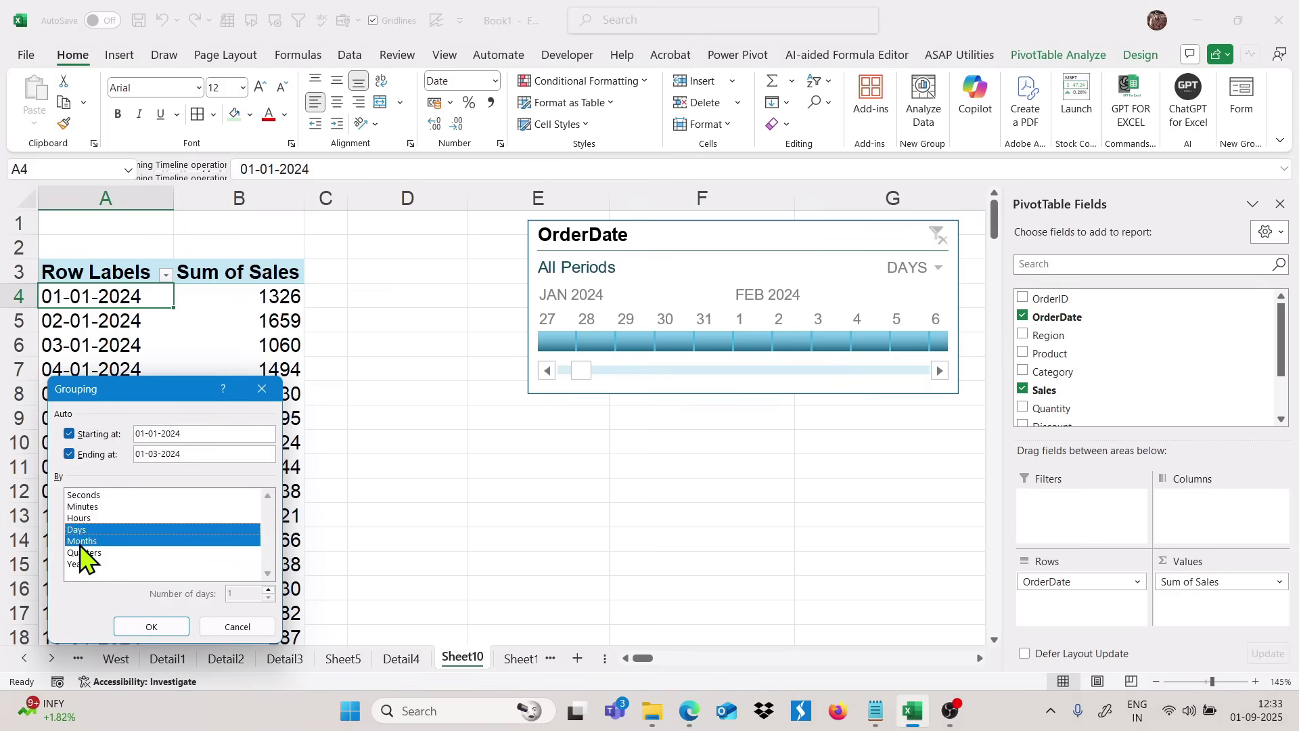
{"action": "left_click", "coordinate": [85, 541]}
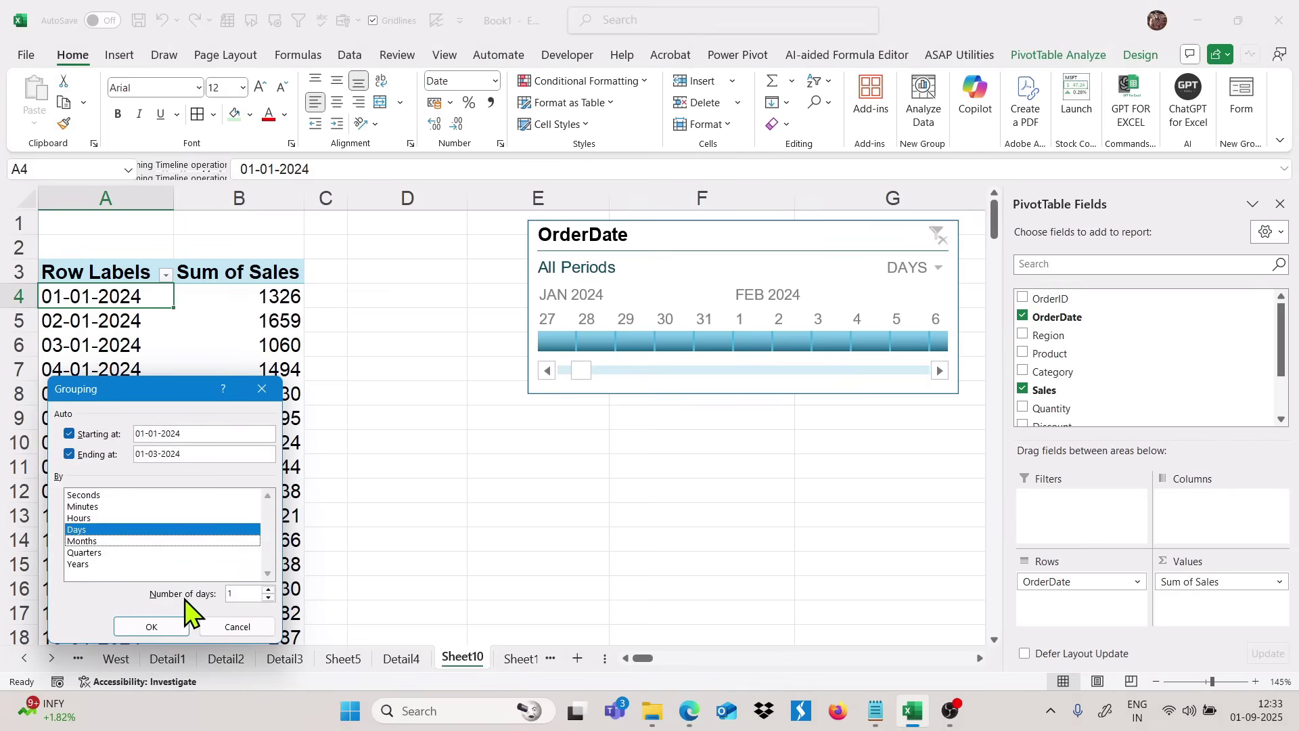
{"action": "left_click", "coordinate": [245, 595]}
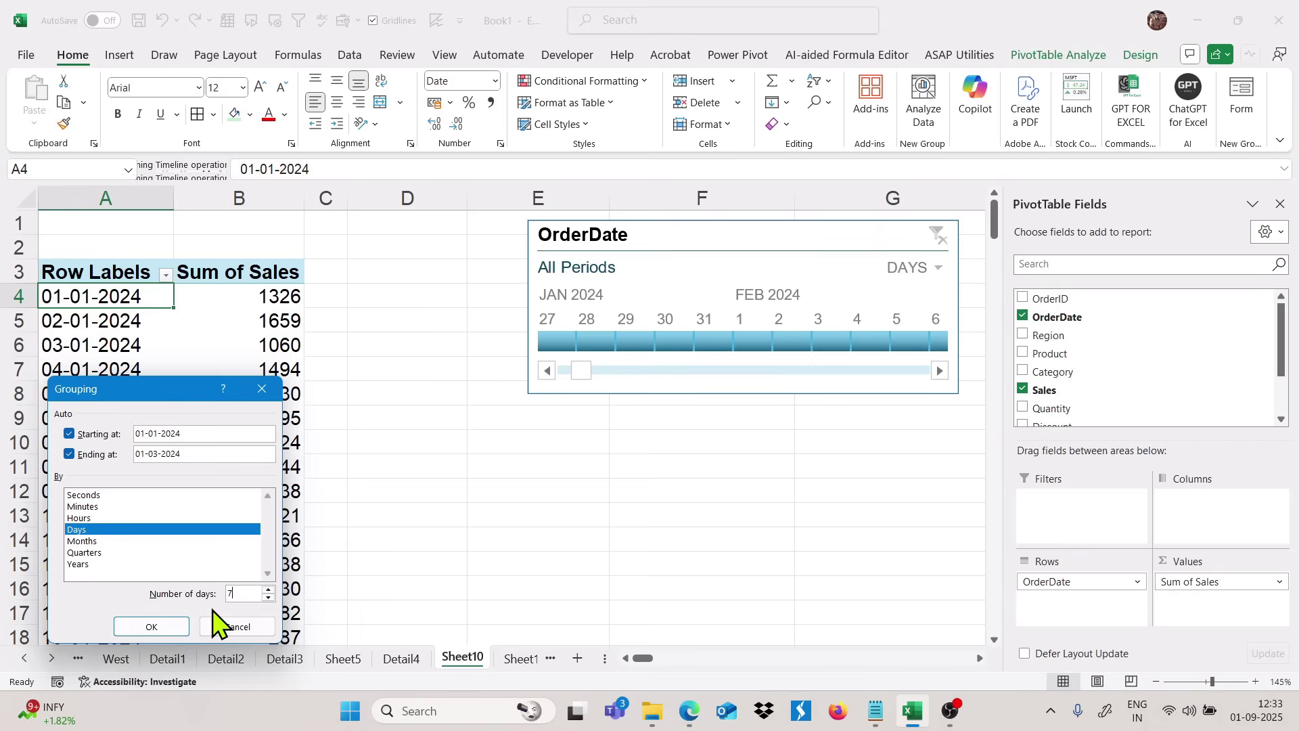
{"action": "left_click", "coordinate": [149, 626]}
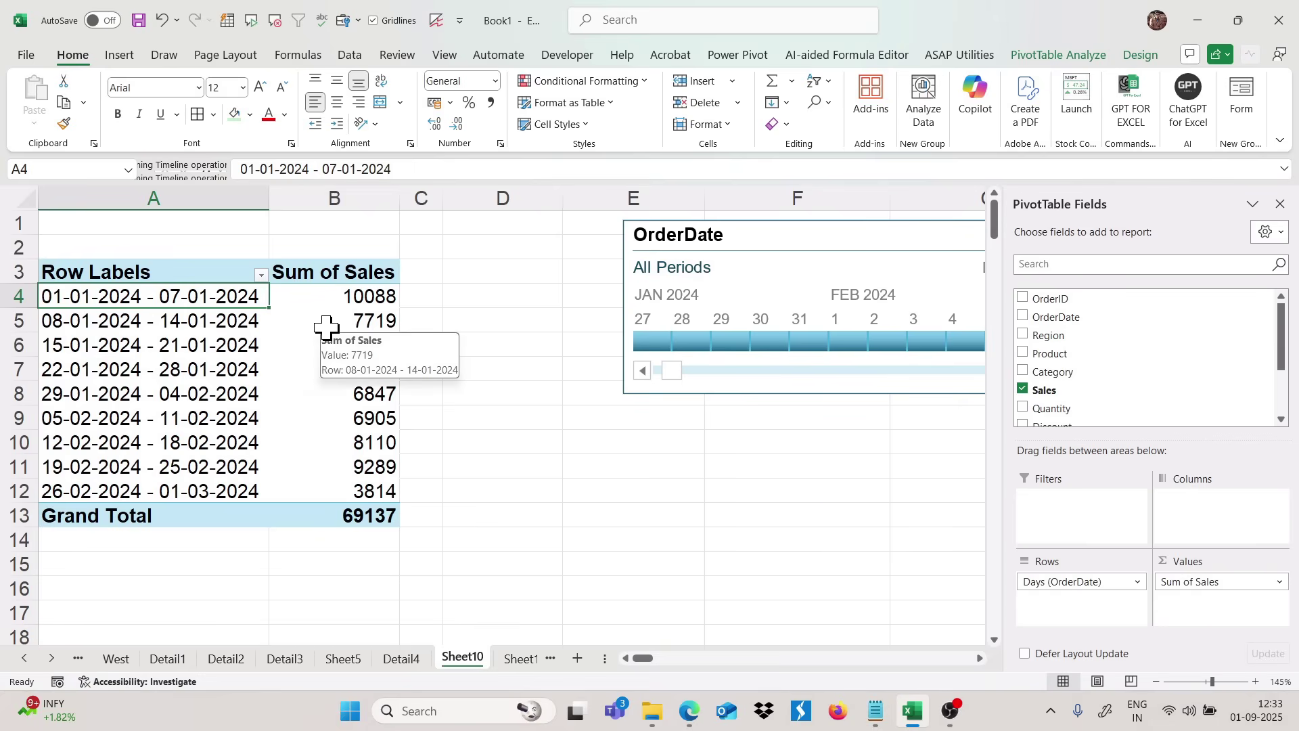
{"action": "left_click", "coordinate": [326, 458]}
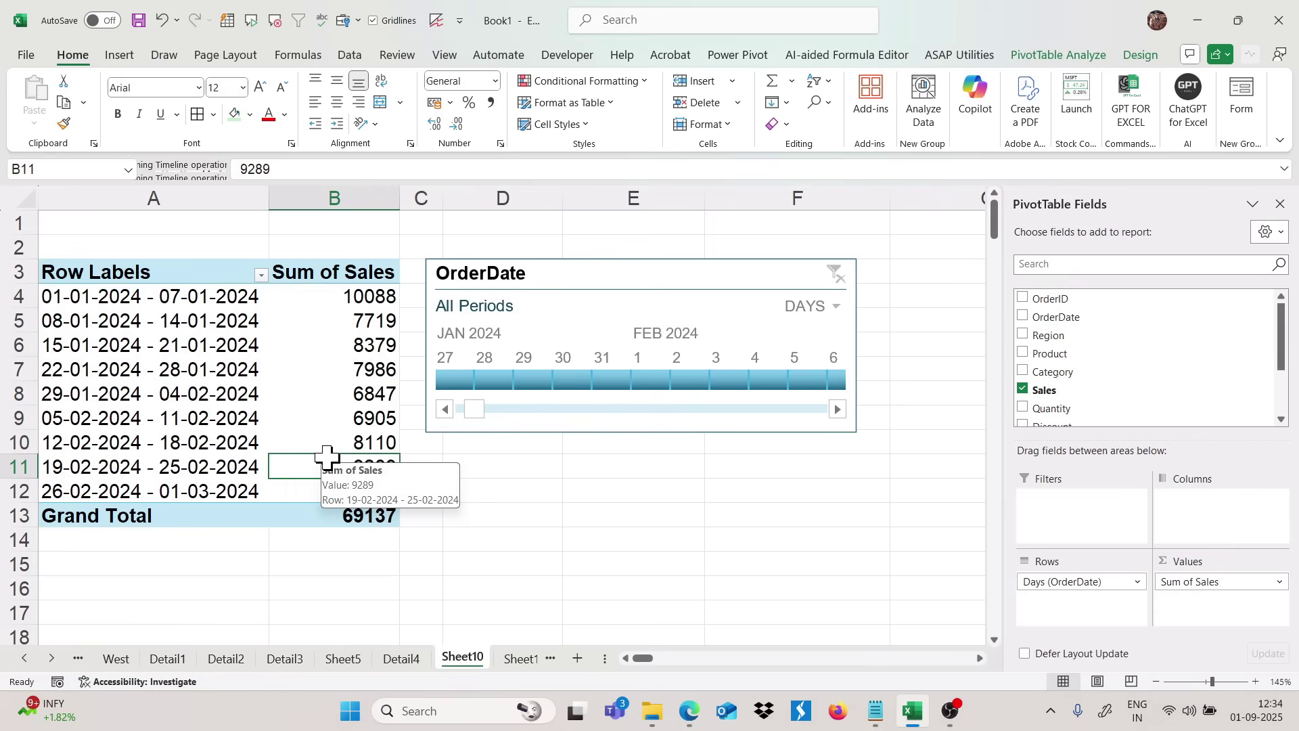